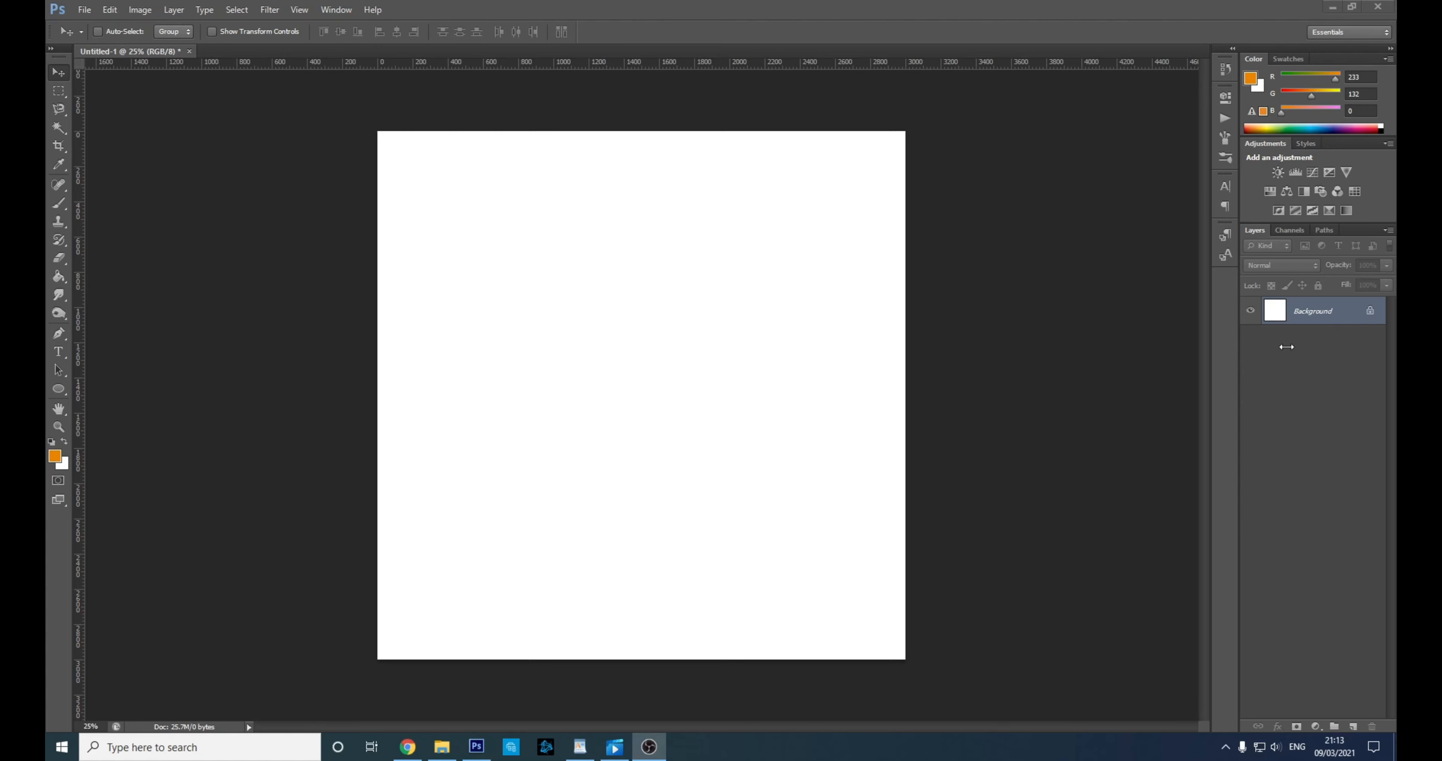
- Convert the locked Background into an unlocked, editable layer named Background
{"action": "left_click", "coordinate": [1370, 313]}
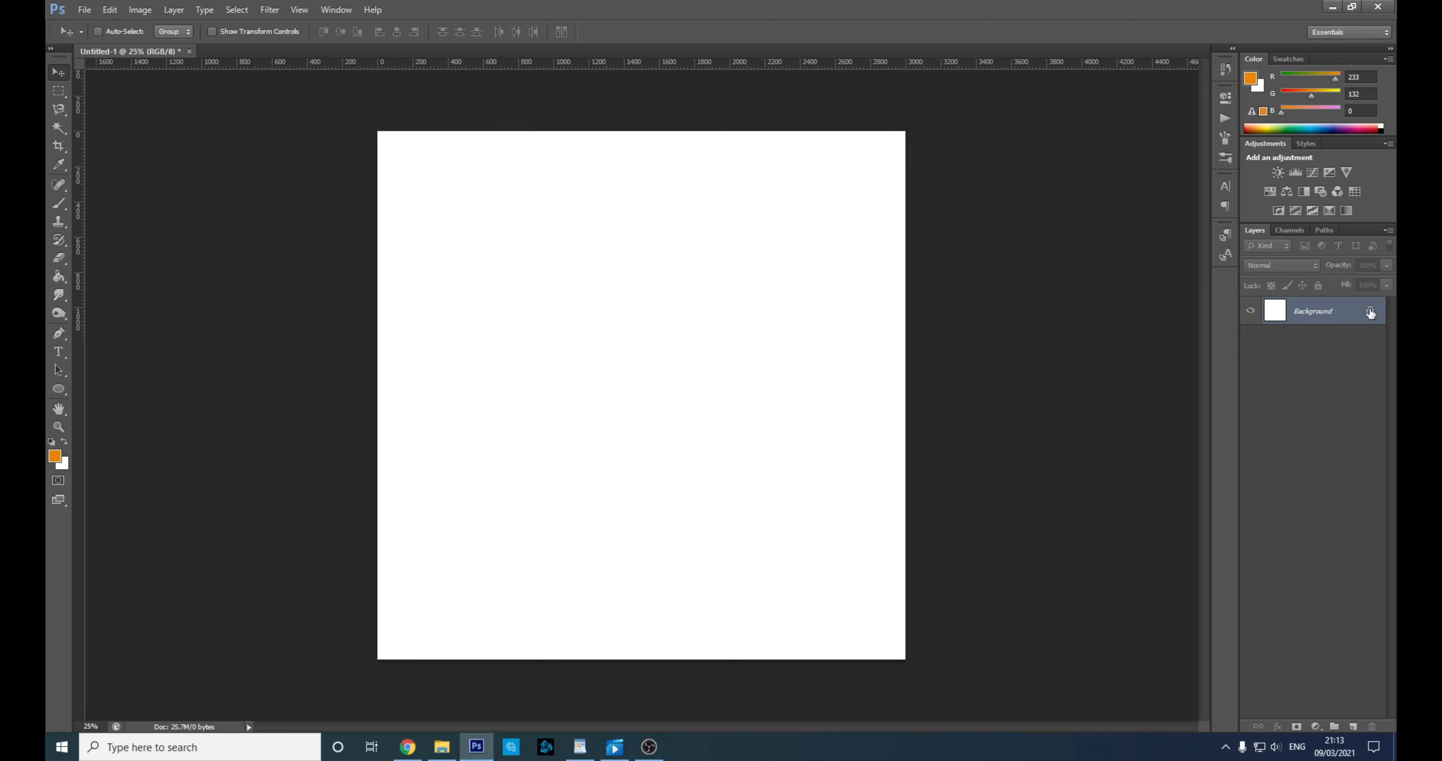
{"action": "double_click", "coordinate": [1370, 314]}
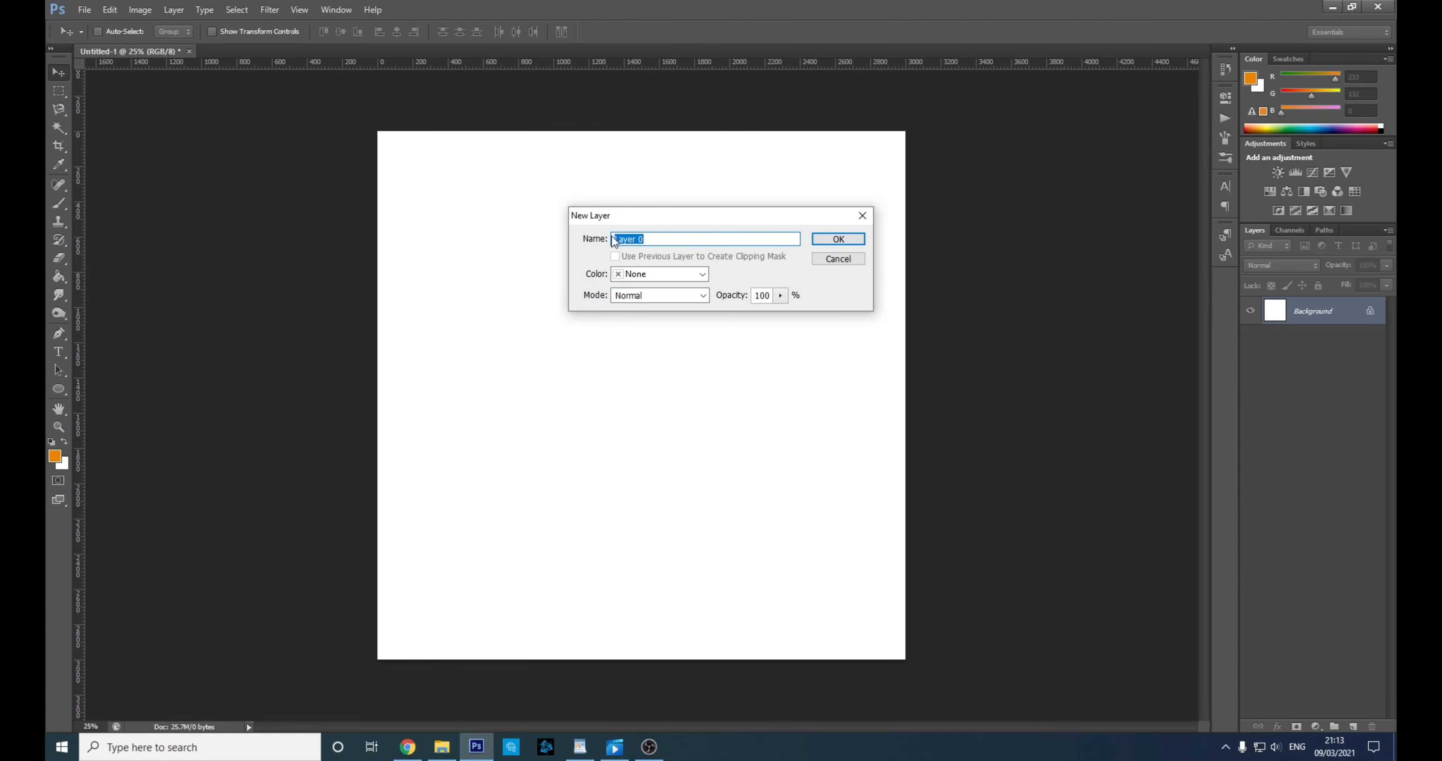
{"action": "type", "text": "Background"}
{"action": "key", "text": "Return"}
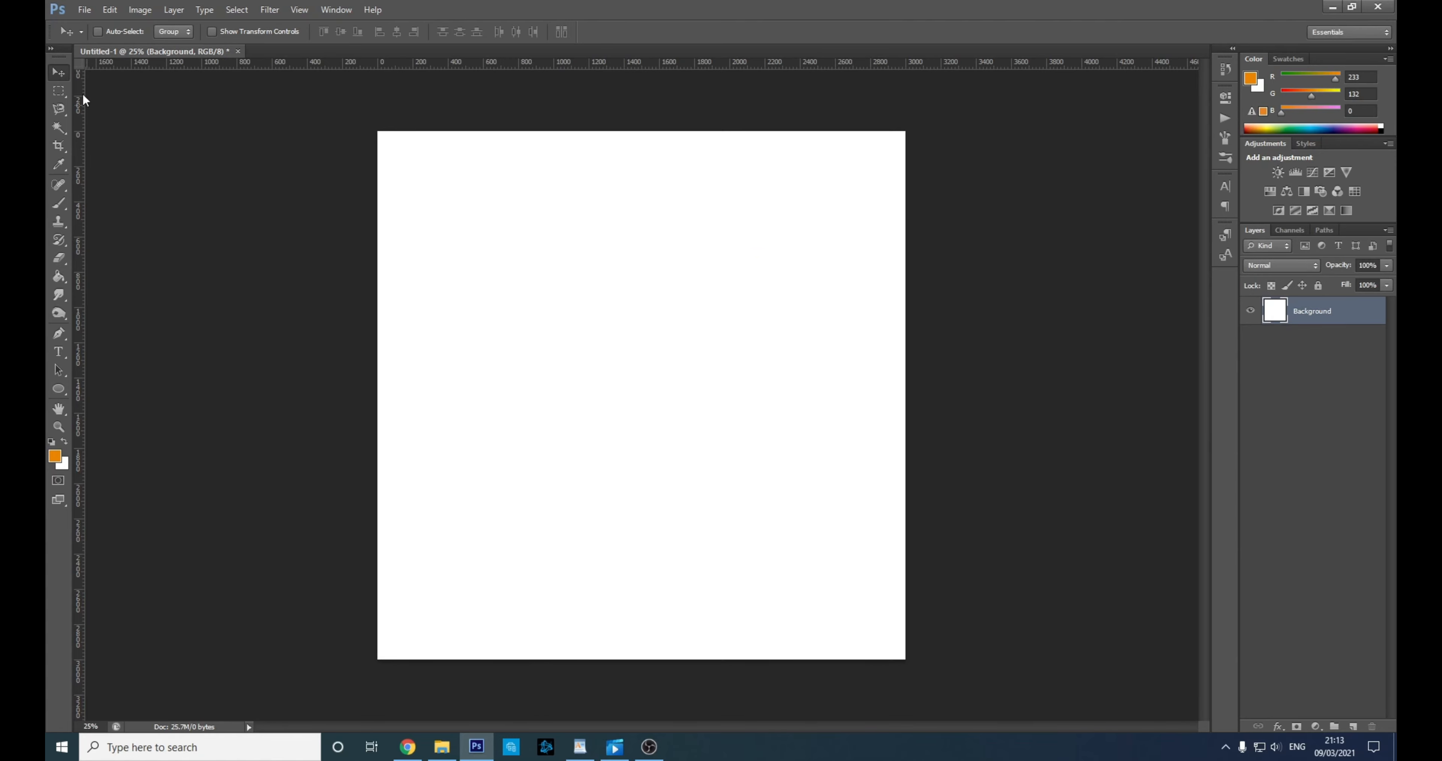
- Move the Background layer away from the canvas's upper-left corner and back until it fills the canvas again
{"action": "left_click_drag", "start_coordinate": [387, 151], "coordinate": [440, 192]}
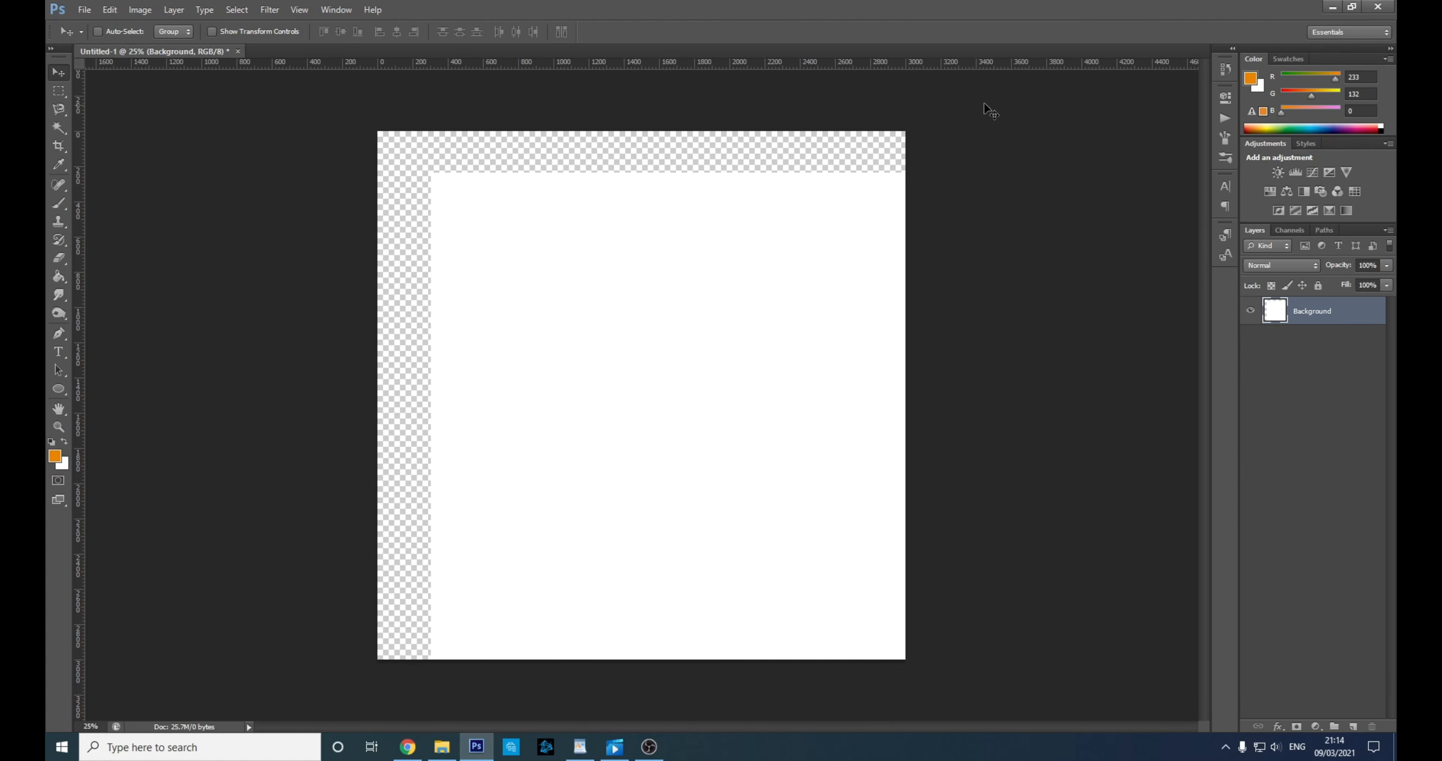
{"action": "left_click_drag", "start_coordinate": [512, 336], "coordinate": [551, 309]}
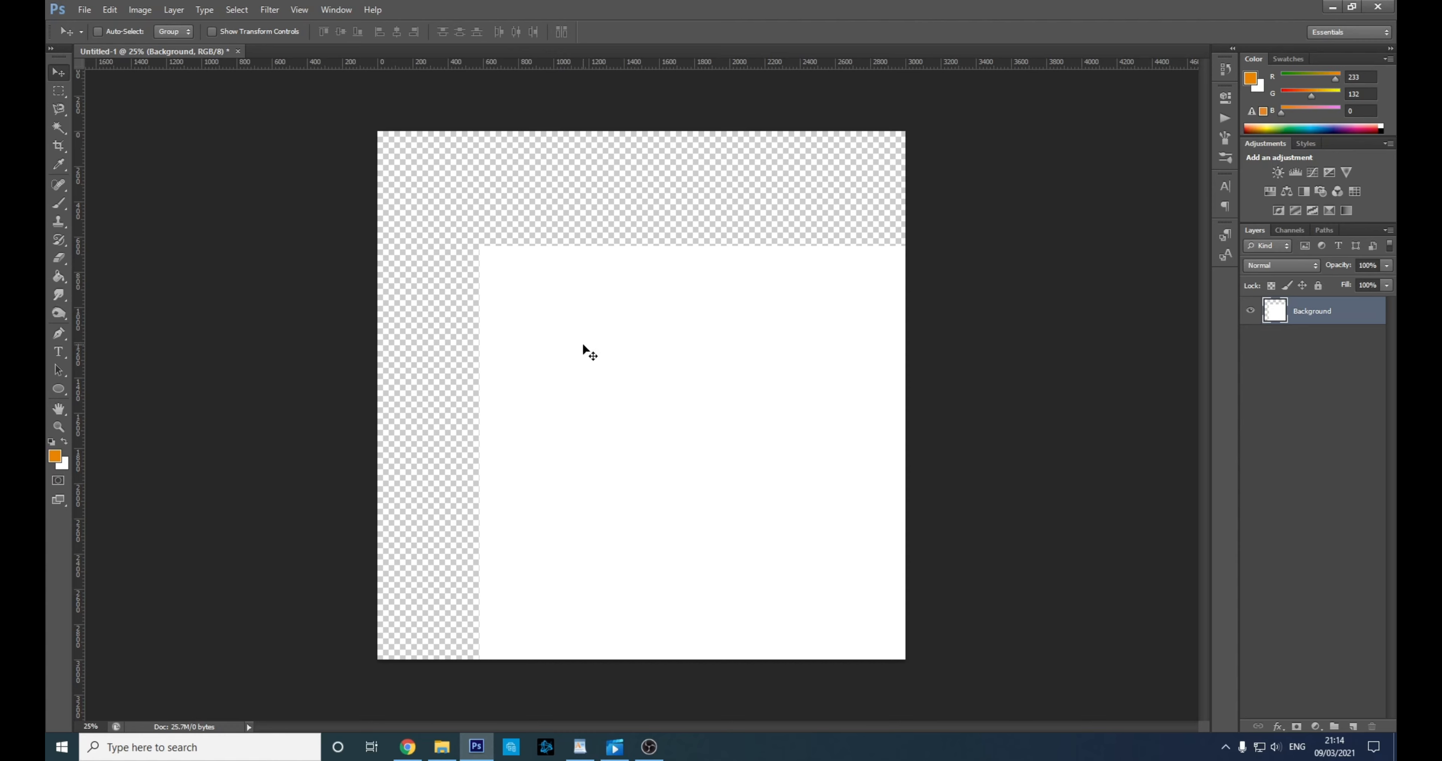
{"action": "left_click_drag", "start_coordinate": [582, 342], "coordinate": [485, 223]}
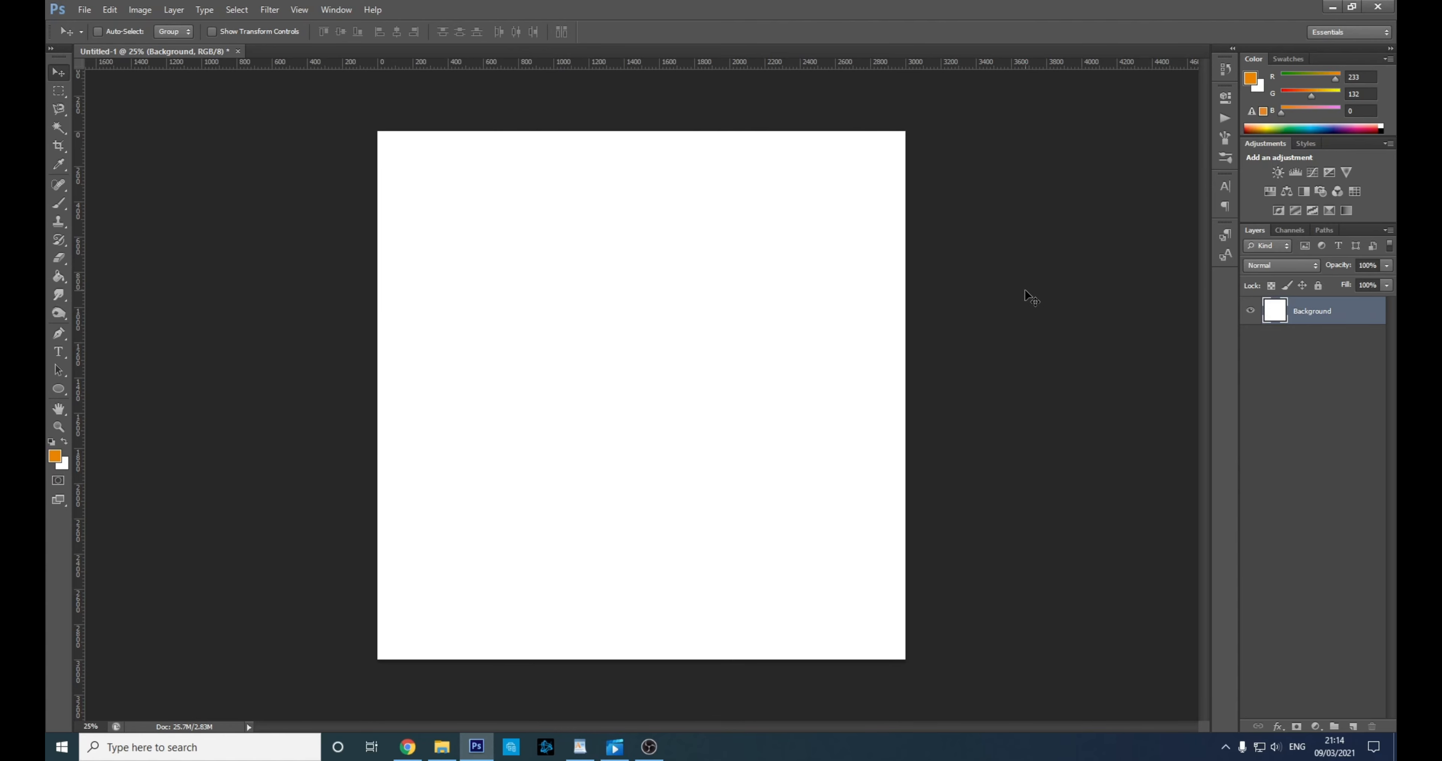
- Add a new layer above Background and set the hard round Brush tool to 401 px
{"action": "left_click", "coordinate": [1354, 726]}
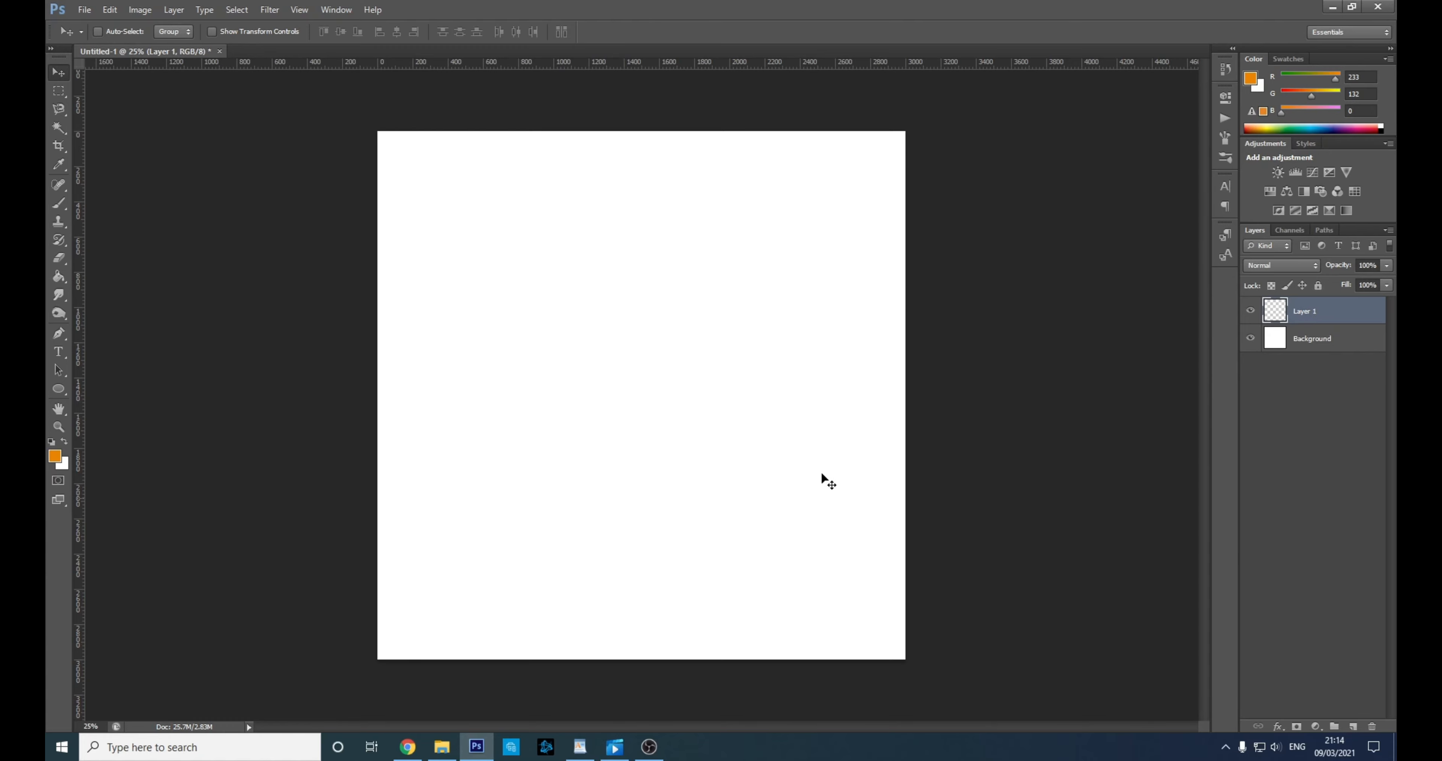
{"action": "left_click", "coordinate": [59, 203]}
{"action": "left_click", "coordinate": [116, 32]}
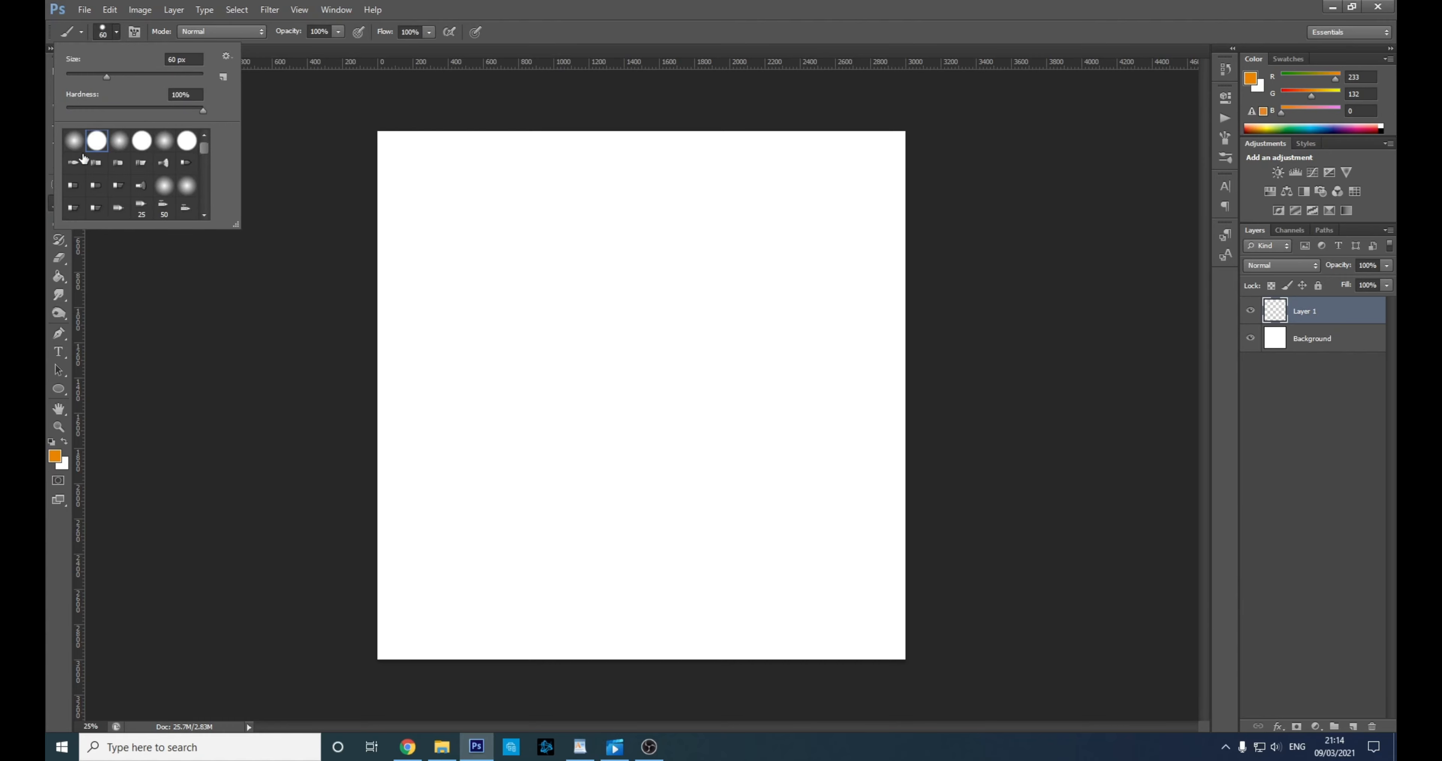
{"action": "left_click", "coordinate": [96, 237]}
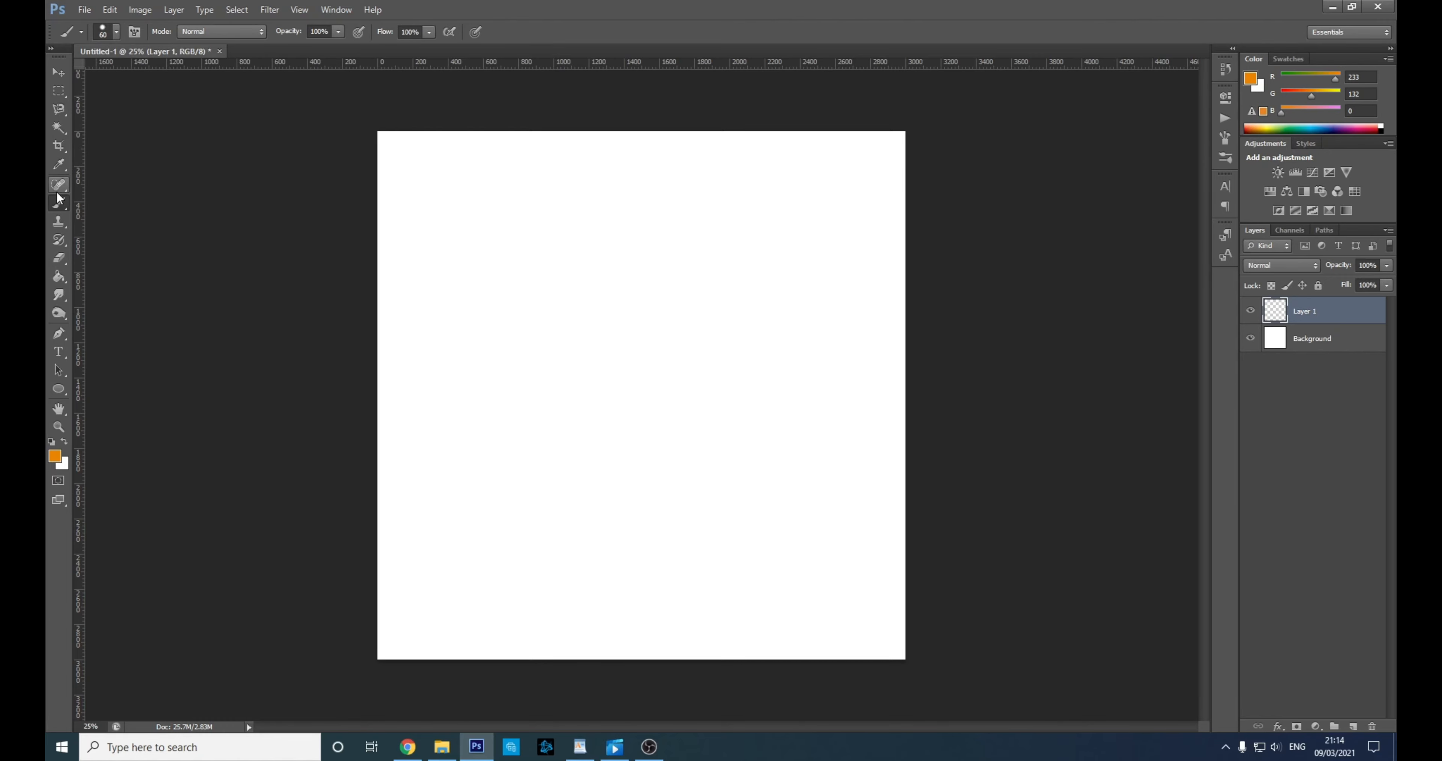
{"action": "left_click", "coordinate": [116, 32]}
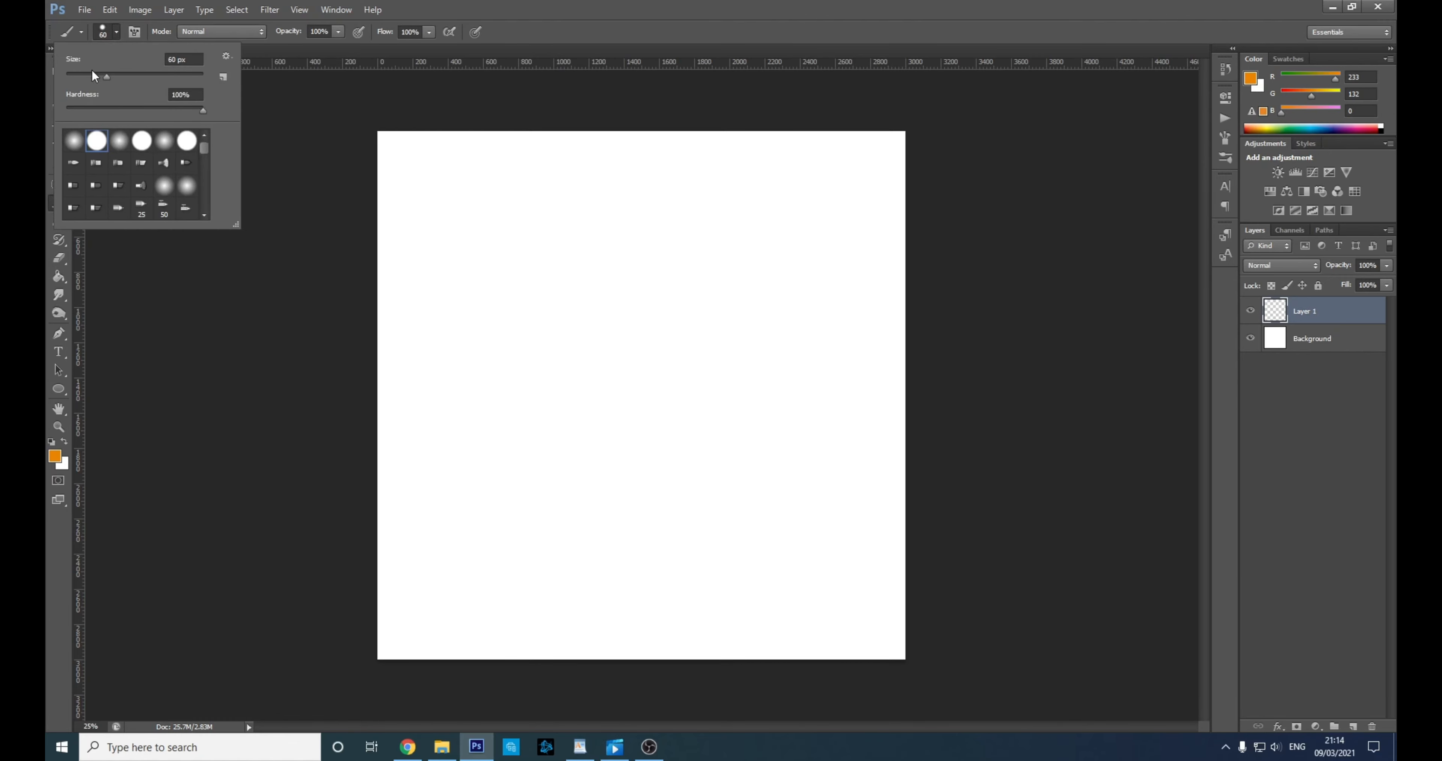
{"action": "mouse_move", "coordinate": [106, 75]}
{"action": "left_mouse_down"}
{"action": "mouse_move", "coordinate": [155, 75]}
{"action": "mouse_move", "coordinate": [116, 110]}
{"action": "left_mouse_up"}
{"action": "left_click_drag", "start_coordinate": [105, 76], "coordinate": [135, 77]}
- Stamp one hard orange dot and two soft ones with the brush hardness lowered to 12% on Layer 1
{"action": "left_click", "coordinate": [566, 241]}
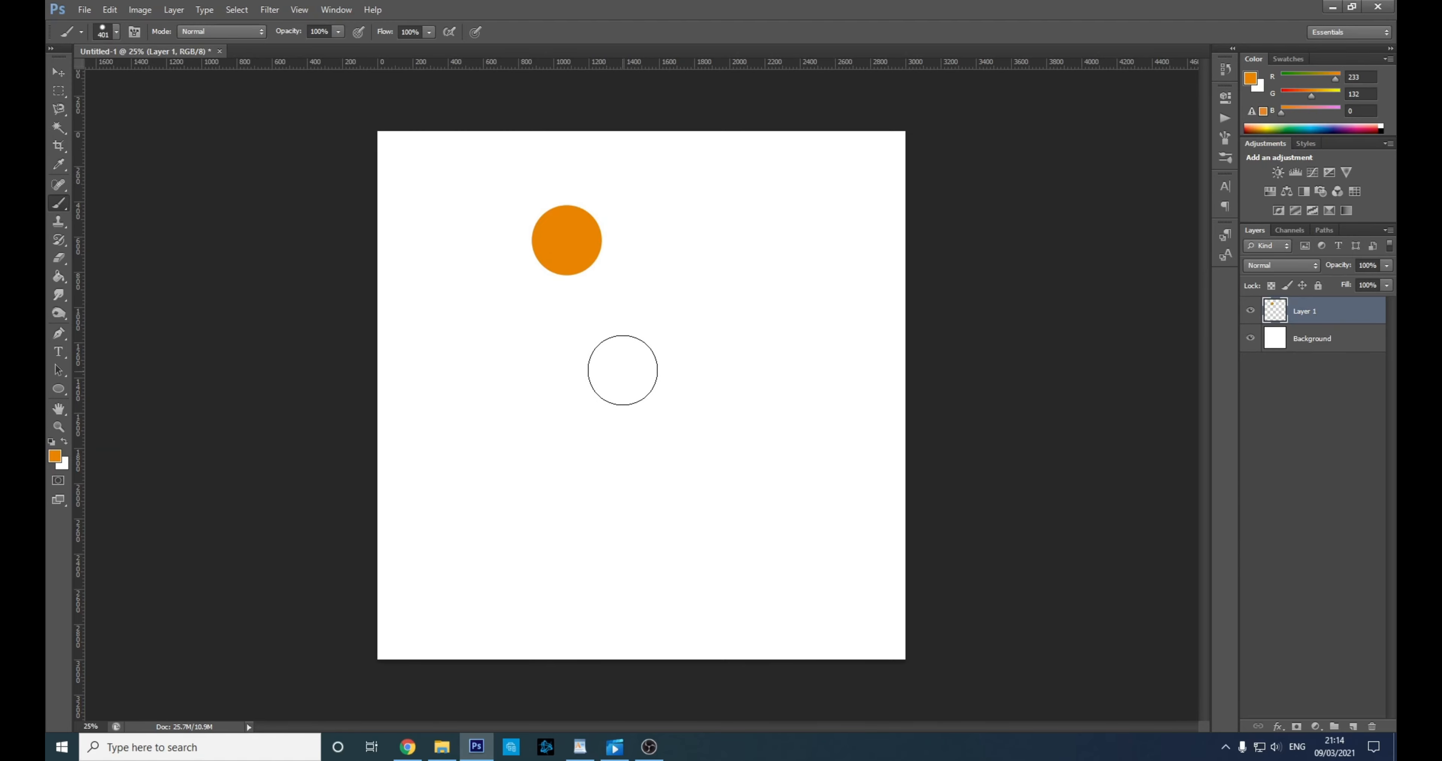
{"action": "left_click", "coordinate": [115, 33]}
{"action": "left_click_drag", "start_coordinate": [112, 107], "coordinate": [91, 107]}
{"action": "left_click", "coordinate": [664, 241]}
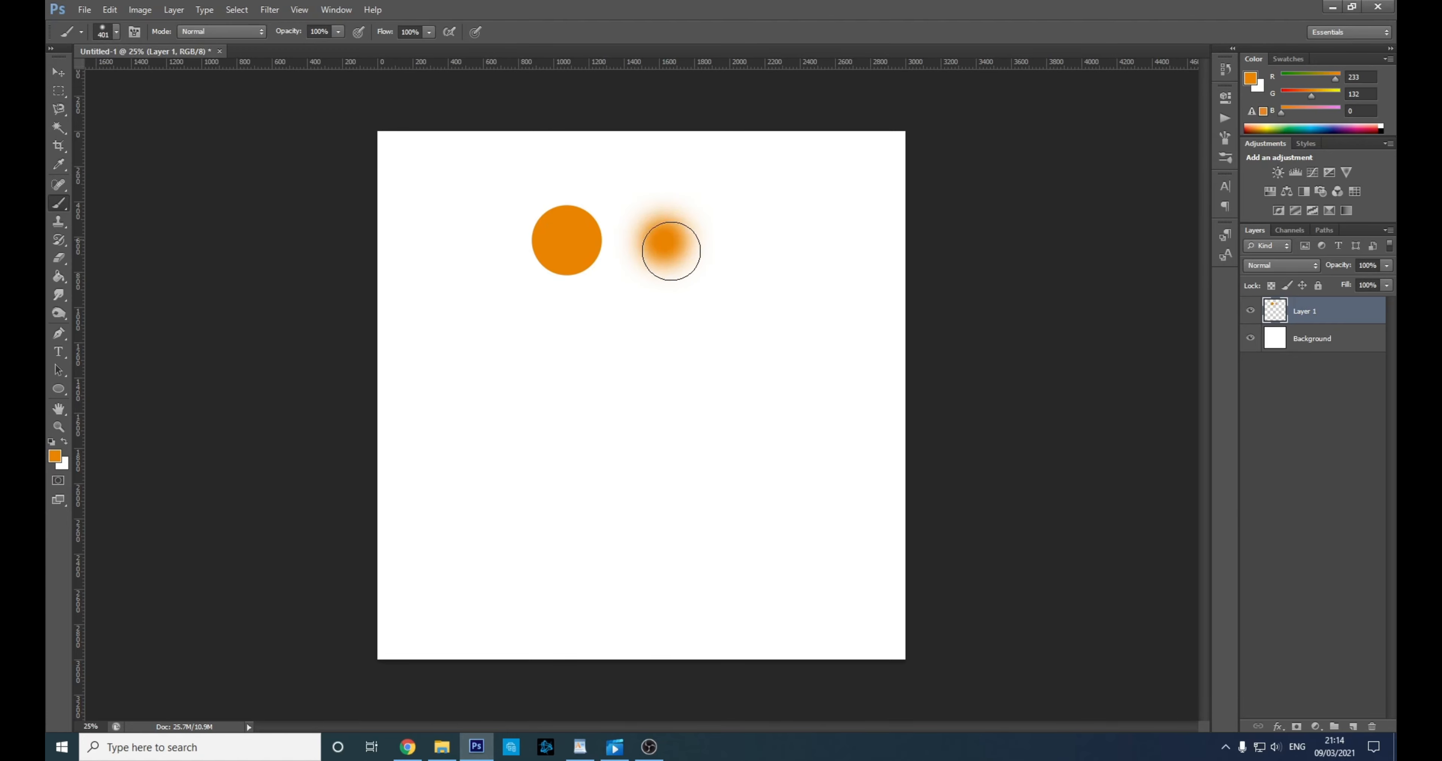
{"action": "left_click", "coordinate": [115, 32]}
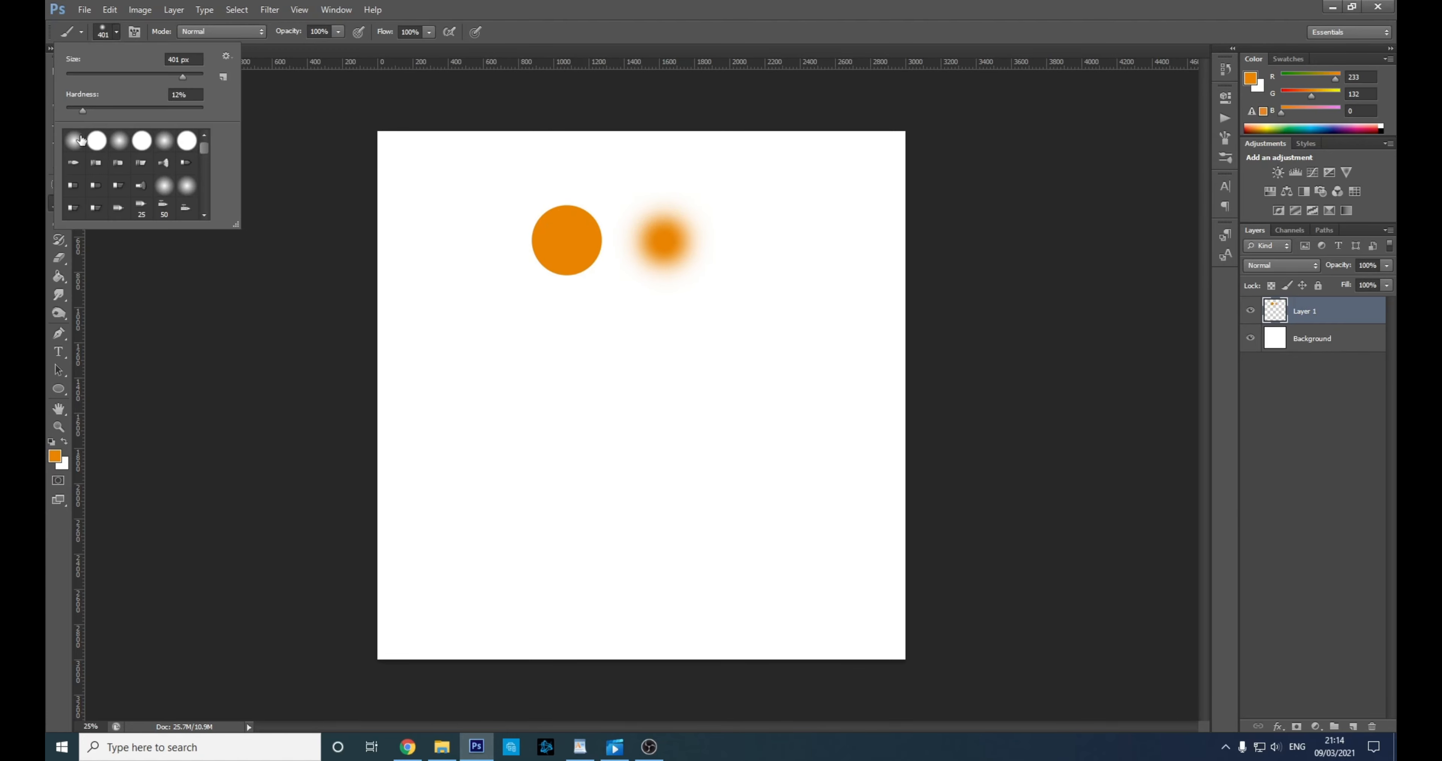
{"action": "left_click", "coordinate": [499, 186]}
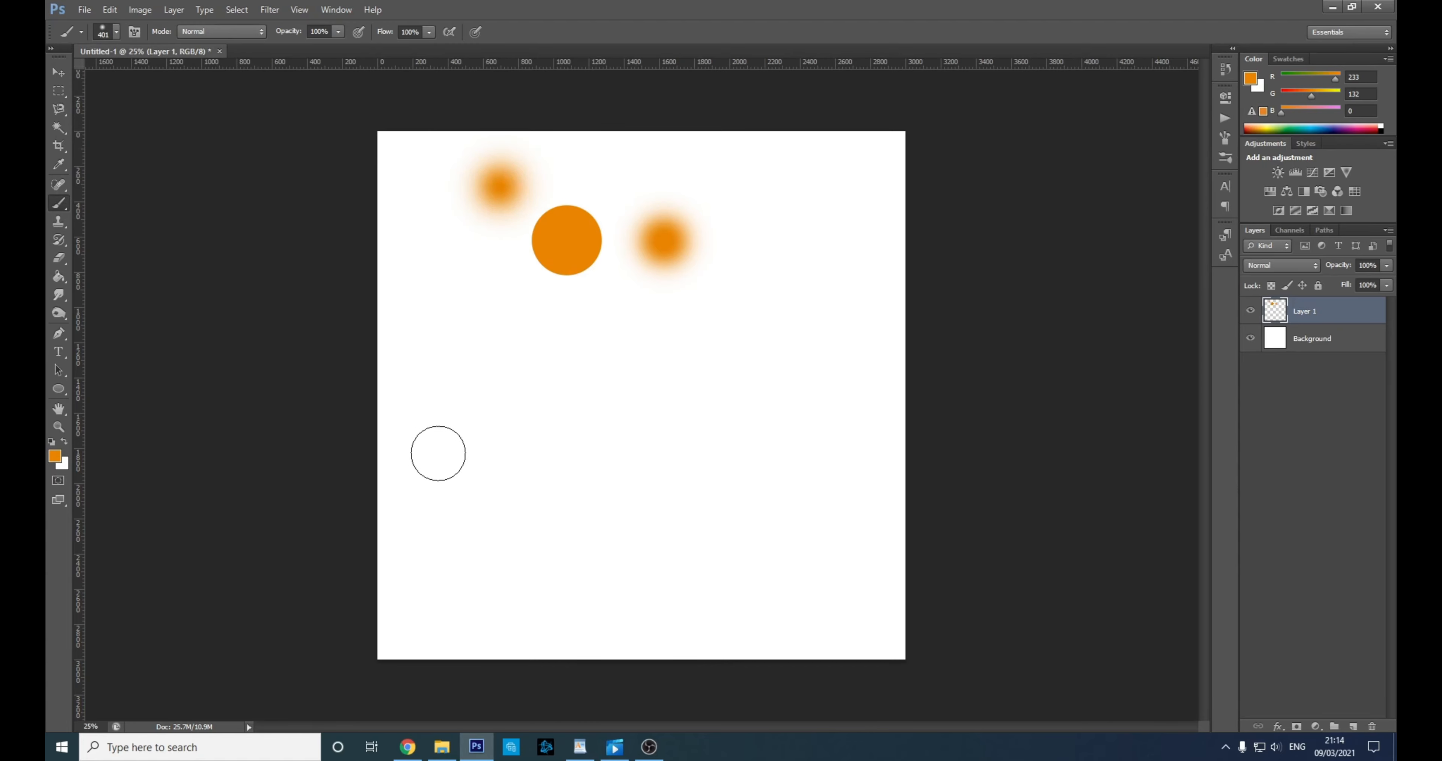
- Undo the three test dots and return to the hard round brush at 100% hardness
{"action": "key", "text": "ctrl+alt+z"}
{"action": "key", "text": "ctrl+alt+z"}
{"action": "key", "text": "ctrl+alt+z"}
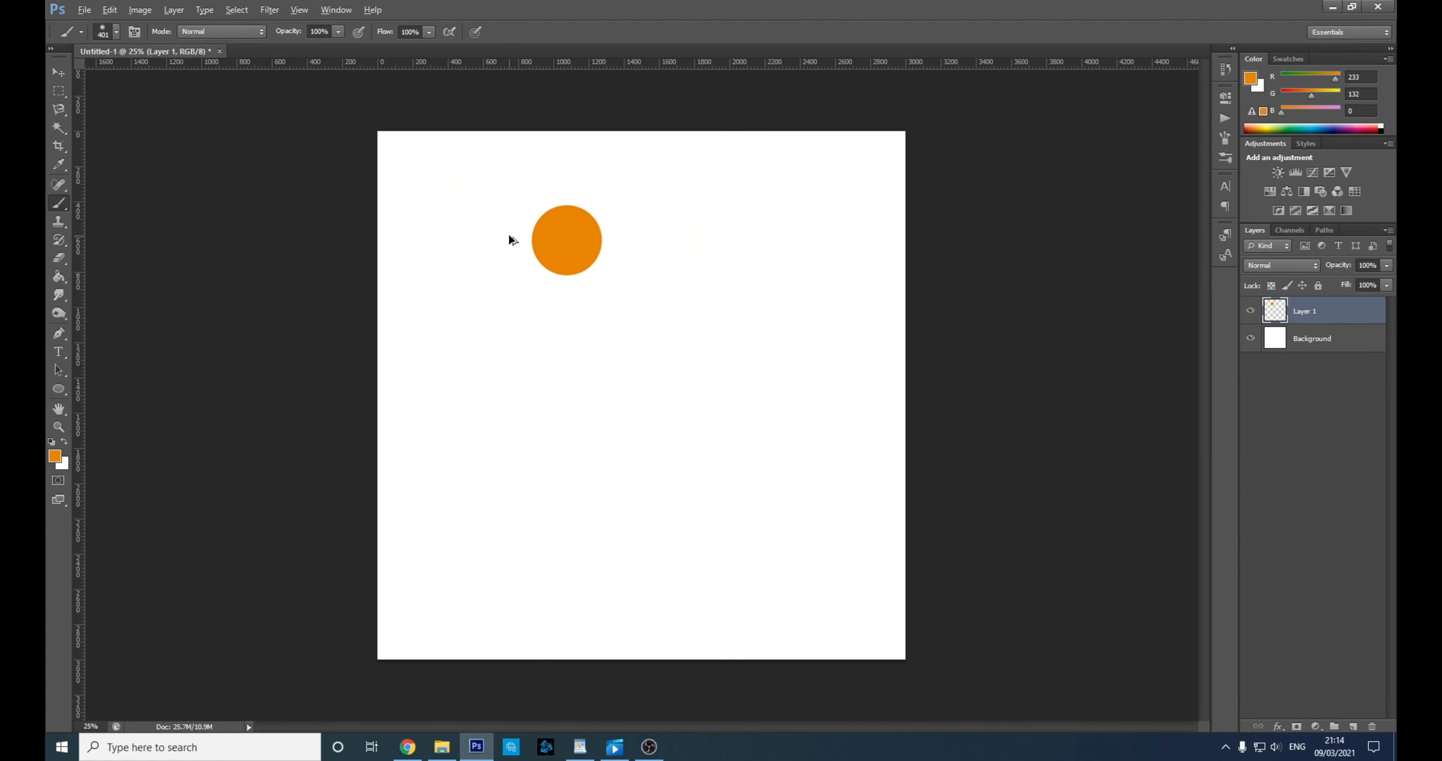
{"action": "left_click", "coordinate": [117, 32]}
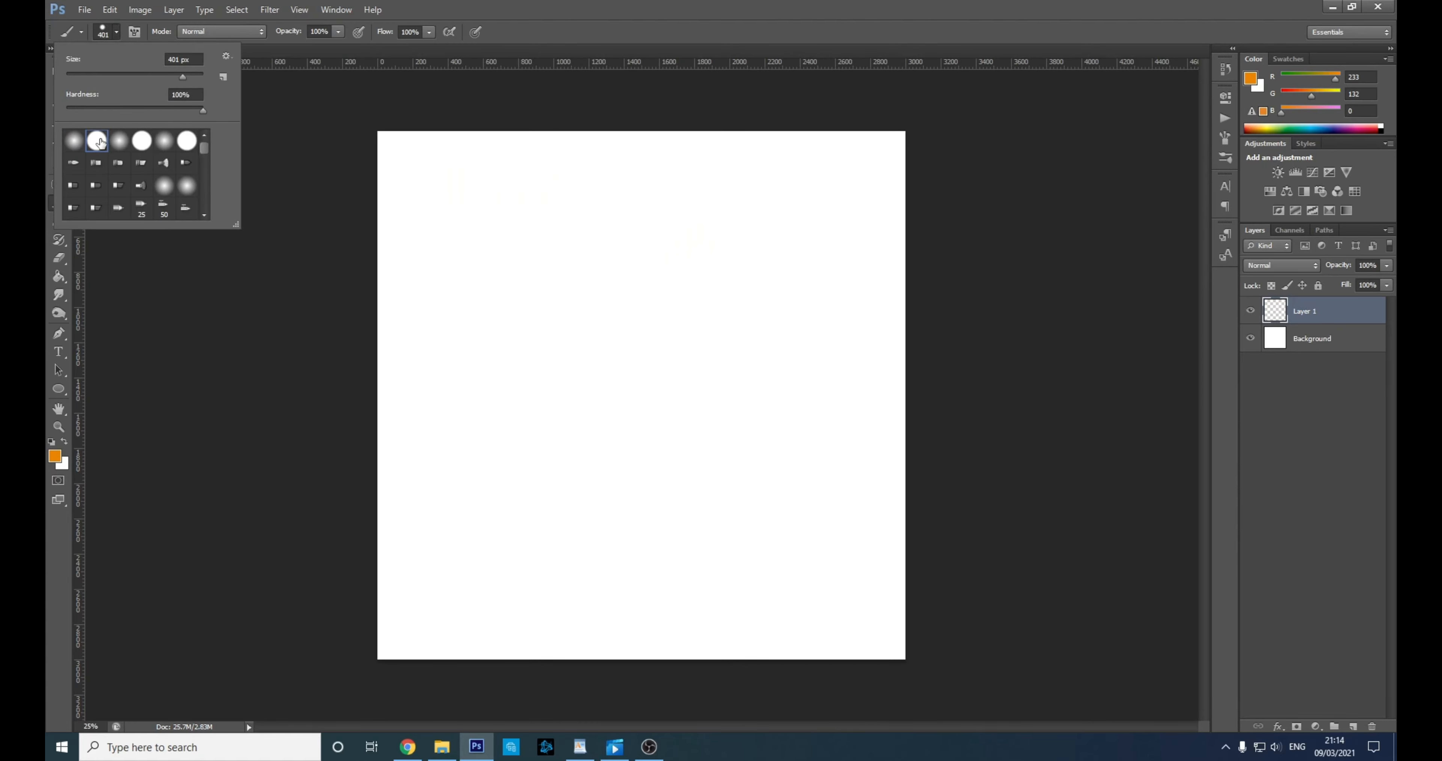
{"action": "left_click", "coordinate": [119, 32]}
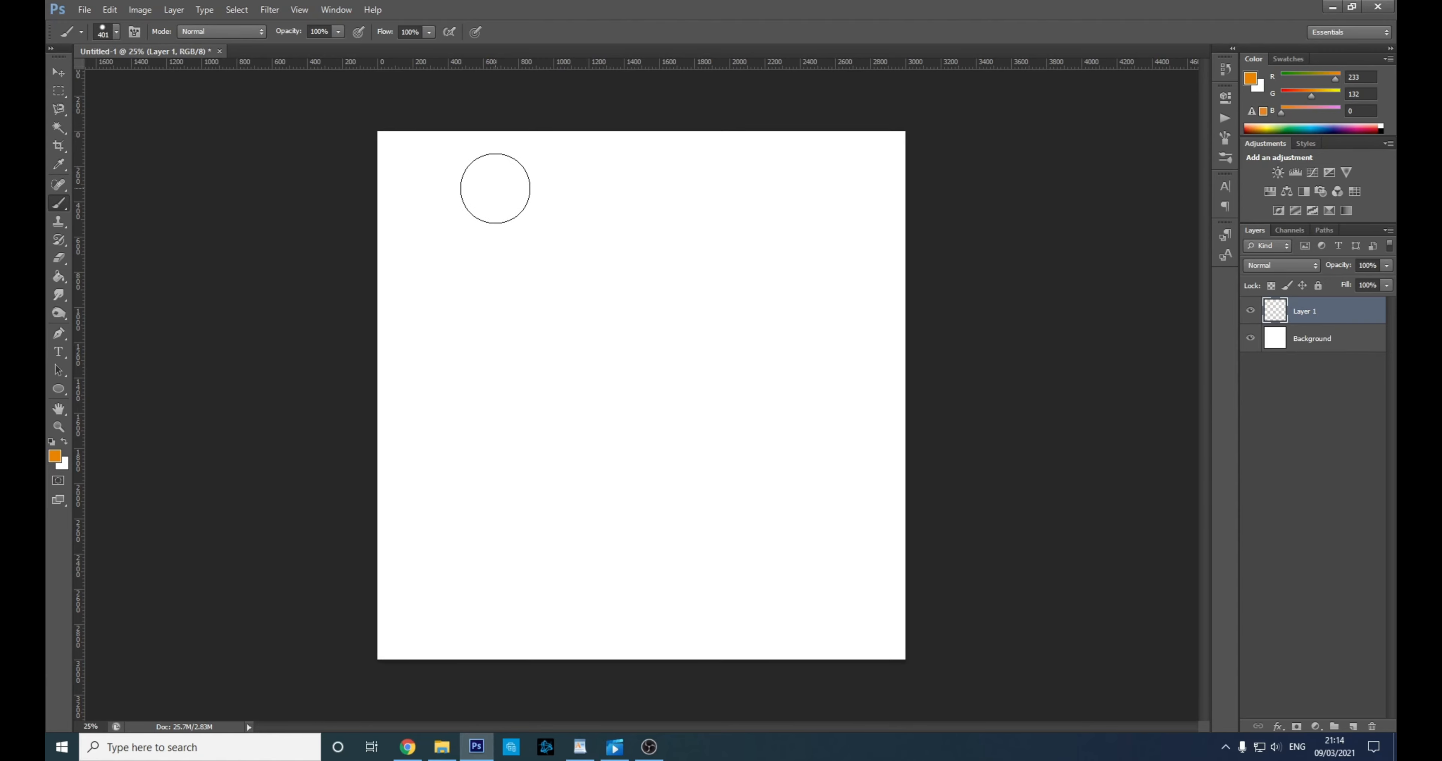
- Try larger and smaller brush sizes and settle on 175 px
{"action": "key", "text": "bracketright"}
{"action": "key", "text": "bracketright"}
{"action": "key", "text": "bracketright"}
{"action": "key", "text": "bracketleft"}
{"action": "key", "text": "bracketleft"}
{"action": "key", "text": "bracketleft"}
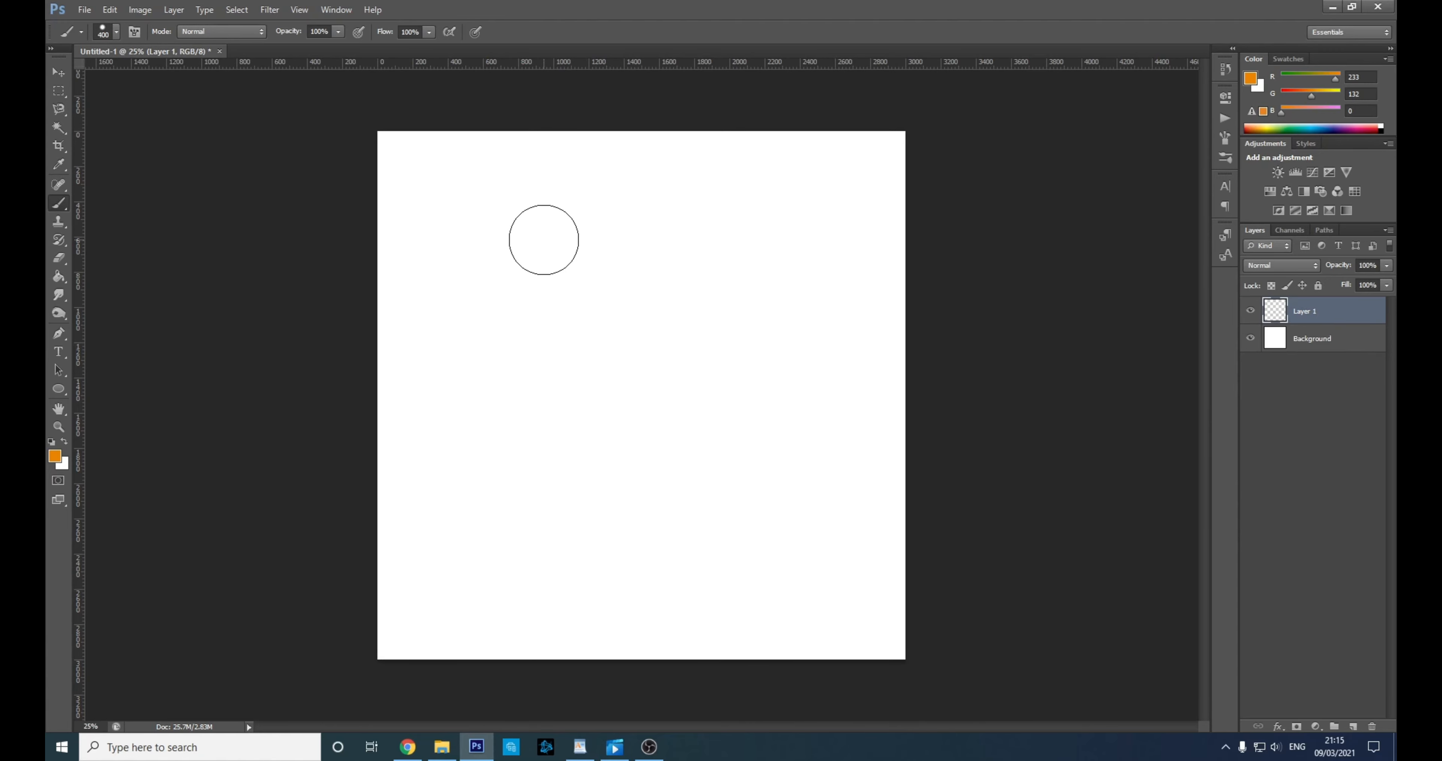
{"action": "key", "text": "bracketleft"}
{"action": "key", "text": "bracketleft"}
{"action": "key", "text": "bracketleft"}
{"action": "key", "text": "bracketleft"}
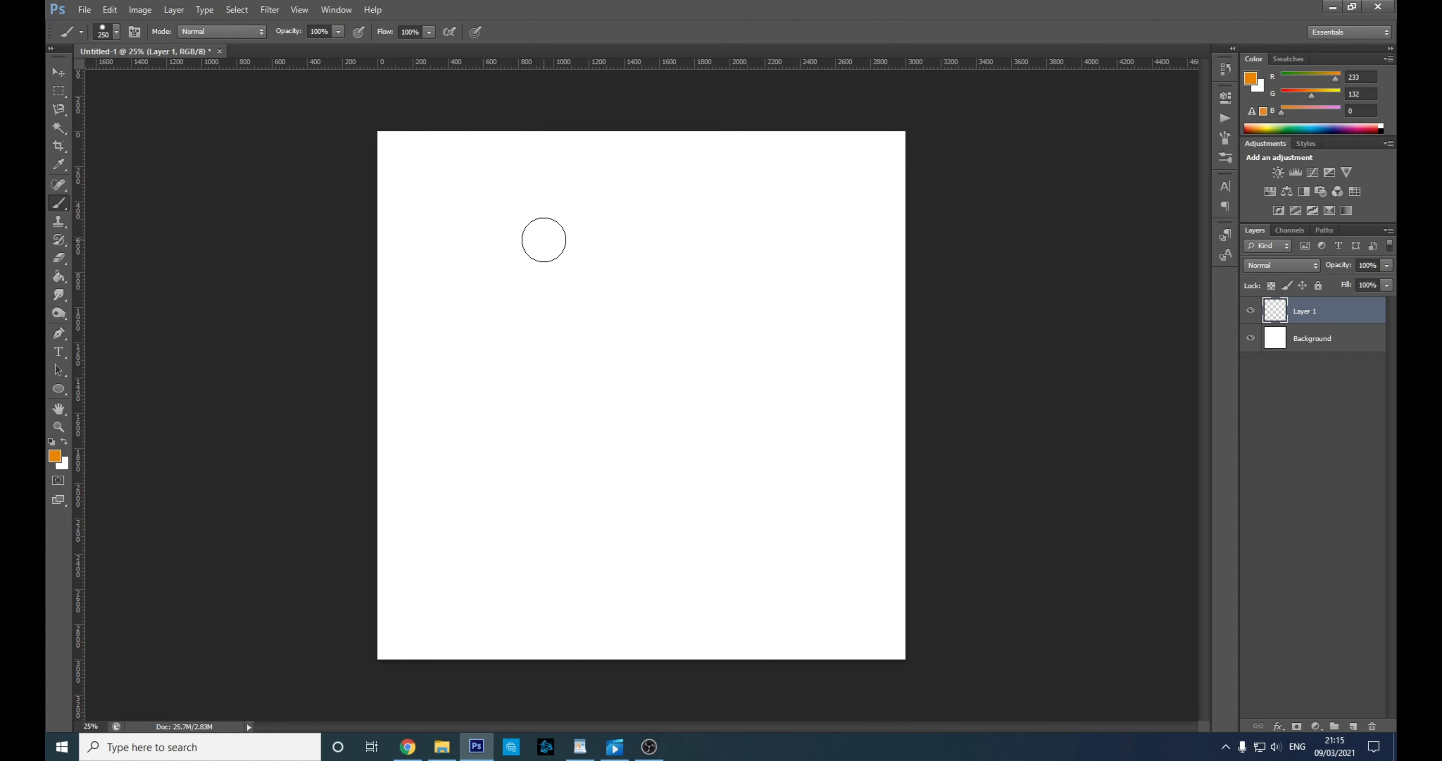
{"action": "key", "text": "bracketleft"}
{"action": "key", "text": "bracketleft"}
{"action": "key", "text": "bracketleft"}
{"action": "key", "text": "bracketleft"}
{"action": "key", "text": "bracketleft"}
{"action": "key", "text": "bracketleft"}
{"action": "key", "text": "bracketright"}
{"action": "key", "text": "bracketright"}
{"action": "key", "text": "bracketright"}
{"action": "key", "text": "bracketright"}
{"action": "key", "text": "bracketright"}
{"action": "key", "text": "bracketright"}
{"action": "key", "text": "bracketright"}
{"action": "key", "text": "bracketright"}
{"action": "key", "text": "bracketright"}
{"action": "key", "text": "bracketleft"}
{"action": "key", "text": "bracketleft"}
{"action": "key", "text": "bracketleft"}
{"action": "key", "text": "bracketleft"}
{"action": "key", "text": "bracketleft"}
{"action": "key", "text": "bracketleft"}
- Paint a loose orange zigzag across the whole canvas on Layer 1
{"action": "left_click_drag", "start_coordinate": [335, 170], "coordinate": [603, 170]}
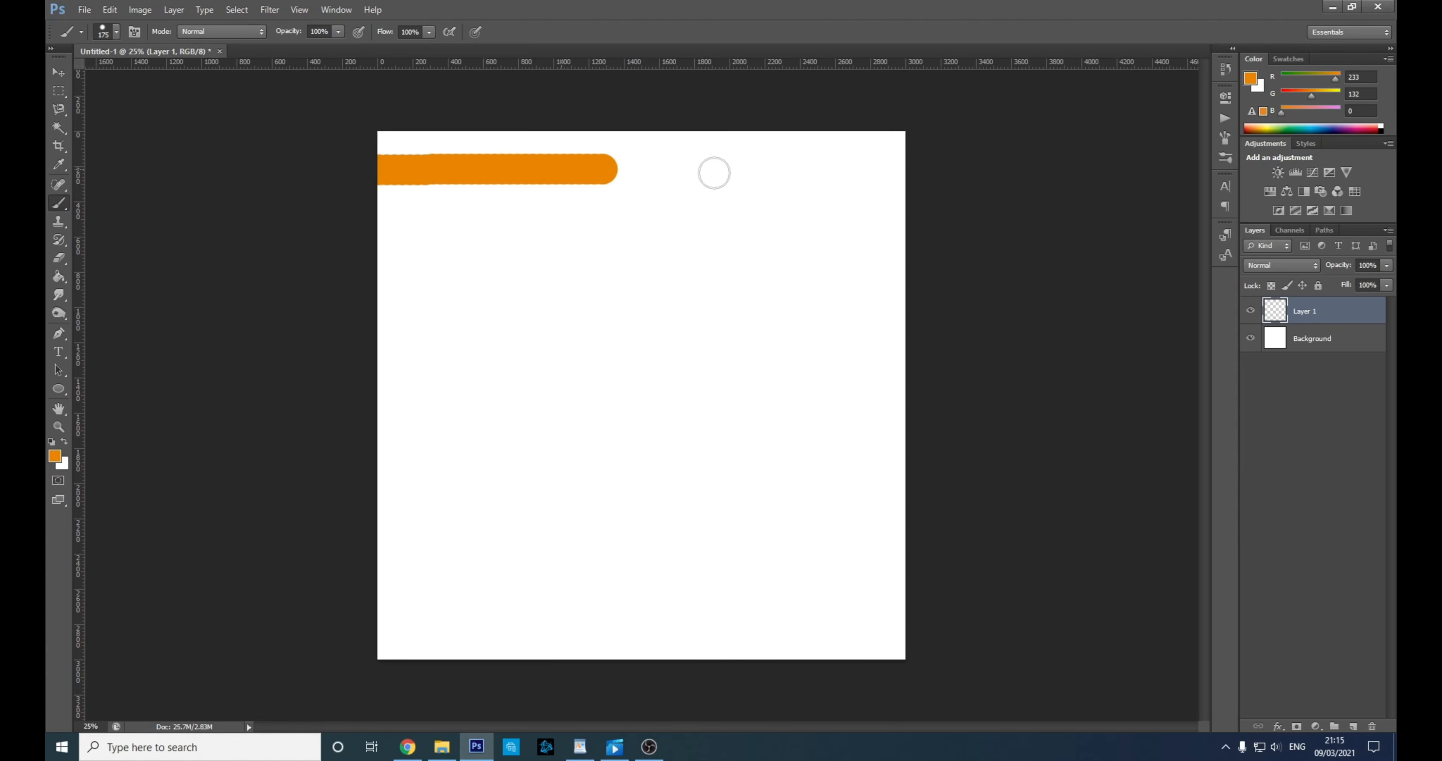
{"action": "mouse_move", "coordinate": [714, 173]}
{"action": "left_mouse_down"}
{"action": "mouse_move", "coordinate": [615, 222]}
{"action": "mouse_move", "coordinate": [847, 300]}
{"action": "mouse_move", "coordinate": [364, 389]}
{"action": "mouse_move", "coordinate": [656, 505]}
{"action": "mouse_move", "coordinate": [689, 402]}
{"action": "mouse_move", "coordinate": [402, 546]}
{"action": "mouse_move", "coordinate": [995, 579]}
{"action": "left_mouse_up"}
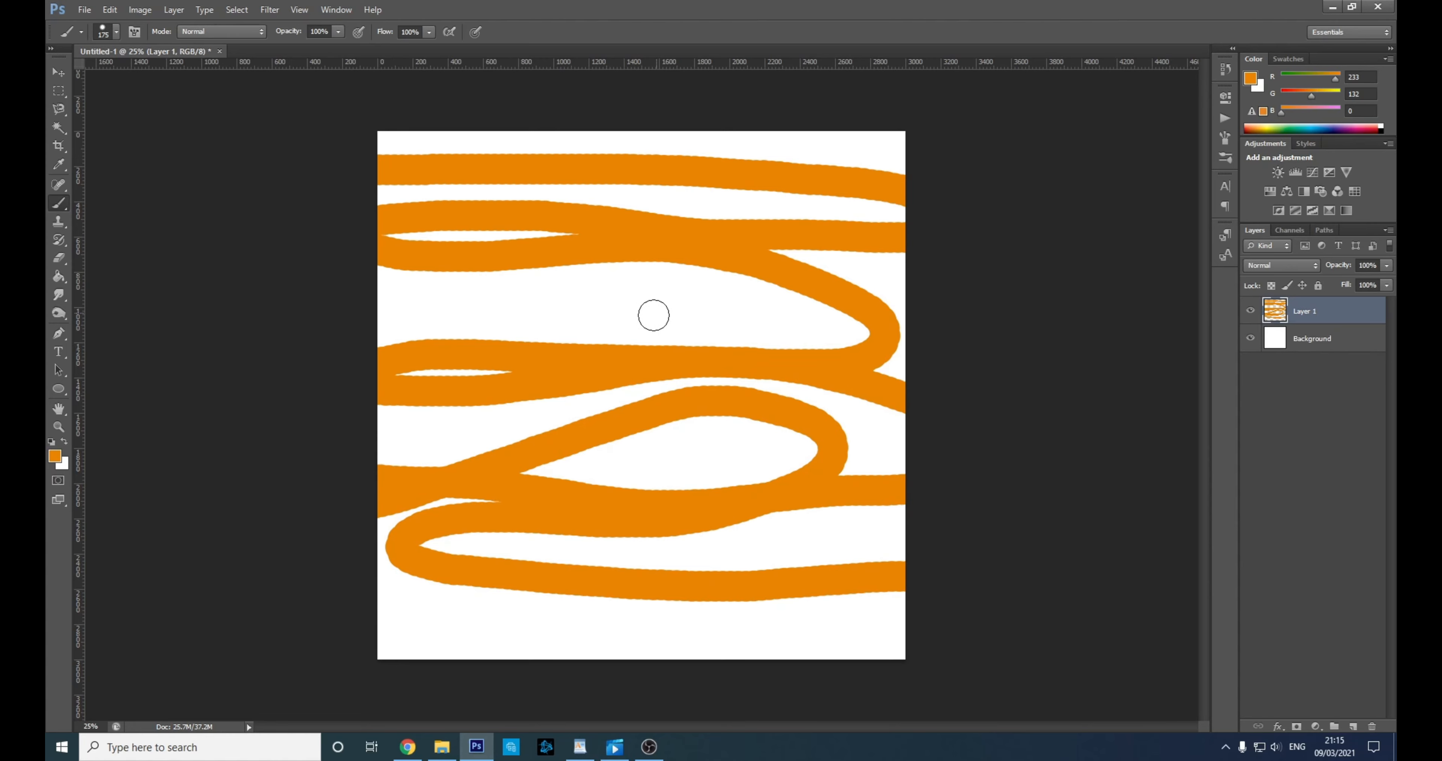
- Try the brush's Shape Dynamics with Pen Pressure size control and different jitter amounts, and switch Shape Dynamics off again
{"action": "left_click", "coordinate": [1225, 140]}
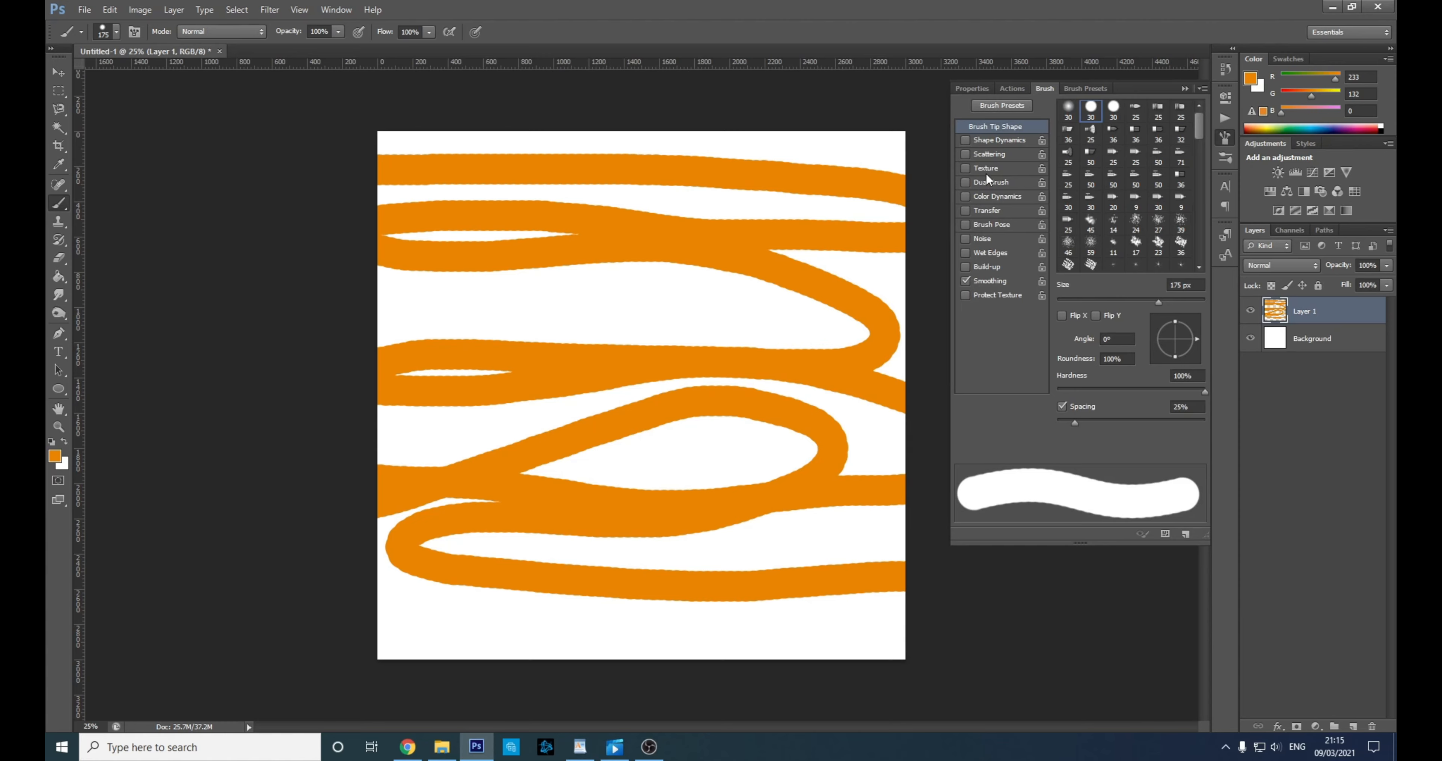
{"action": "left_click", "coordinate": [995, 141]}
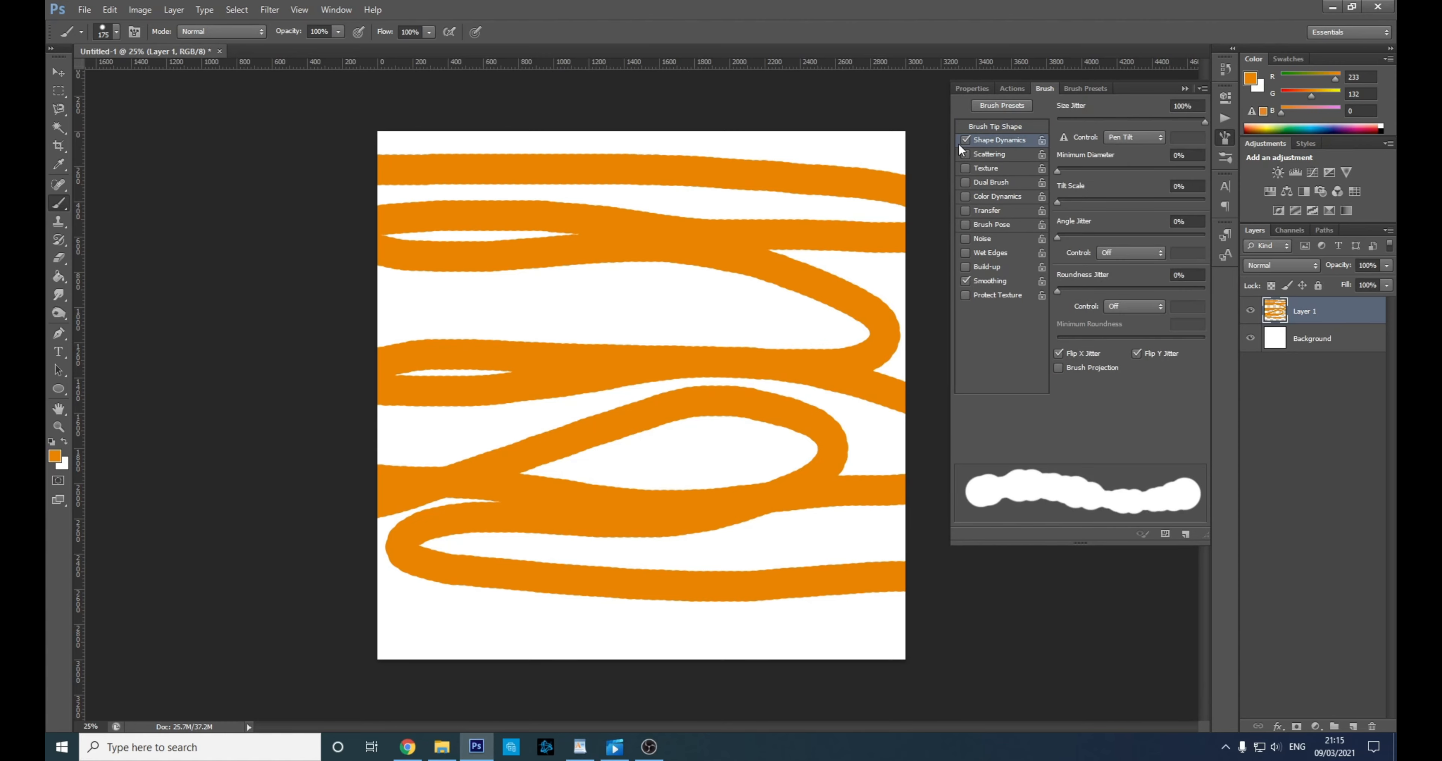
{"action": "left_click", "coordinate": [1134, 137]}
{"action": "left_click", "coordinate": [1134, 175]}
{"action": "mouse_move", "coordinate": [1059, 292]}
{"action": "left_mouse_down"}
{"action": "mouse_move", "coordinate": [1174, 292]}
{"action": "mouse_move", "coordinate": [1056, 291]}
{"action": "left_mouse_up"}
{"action": "left_click_drag", "start_coordinate": [1058, 238], "coordinate": [1069, 238]}
{"action": "left_click", "coordinate": [966, 140]}
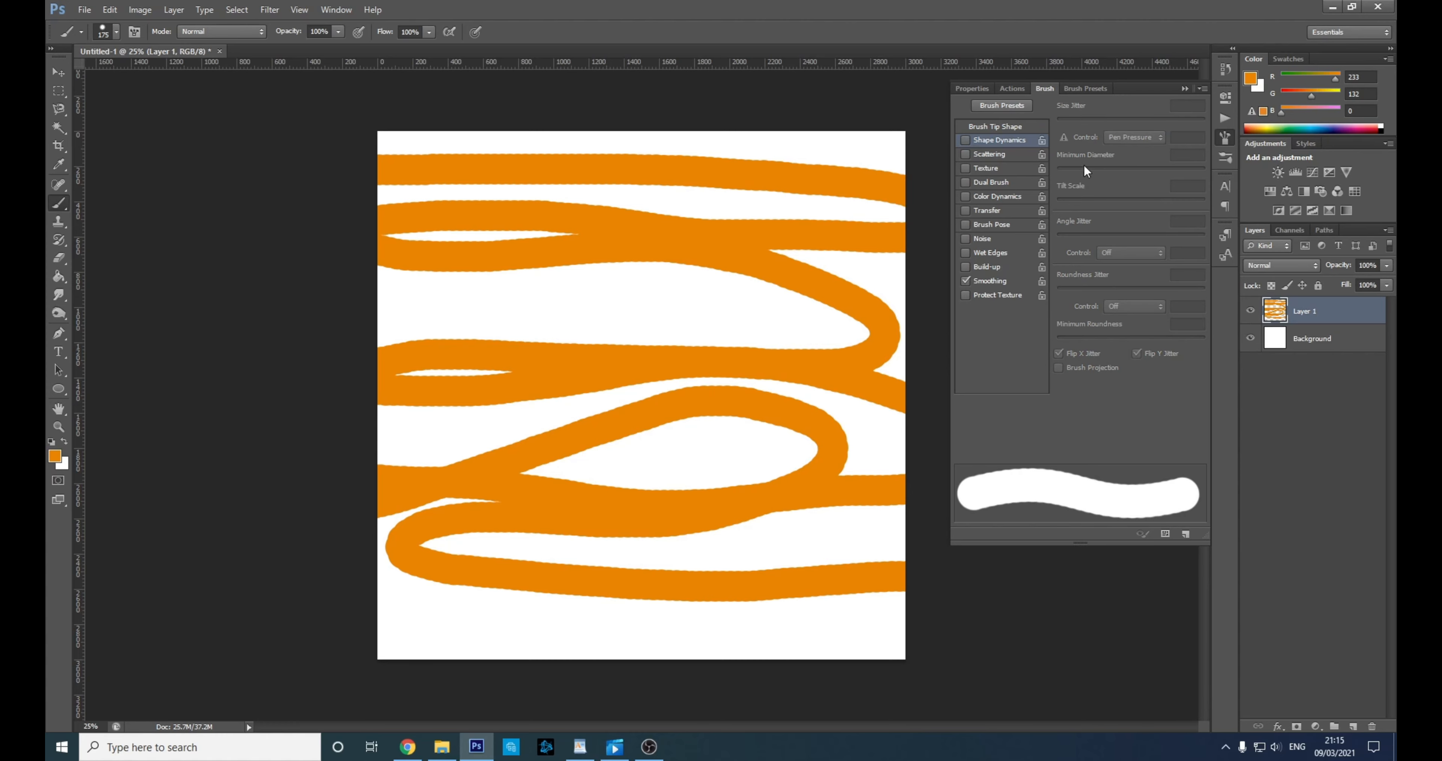
{"action": "left_click", "coordinate": [1185, 88]}
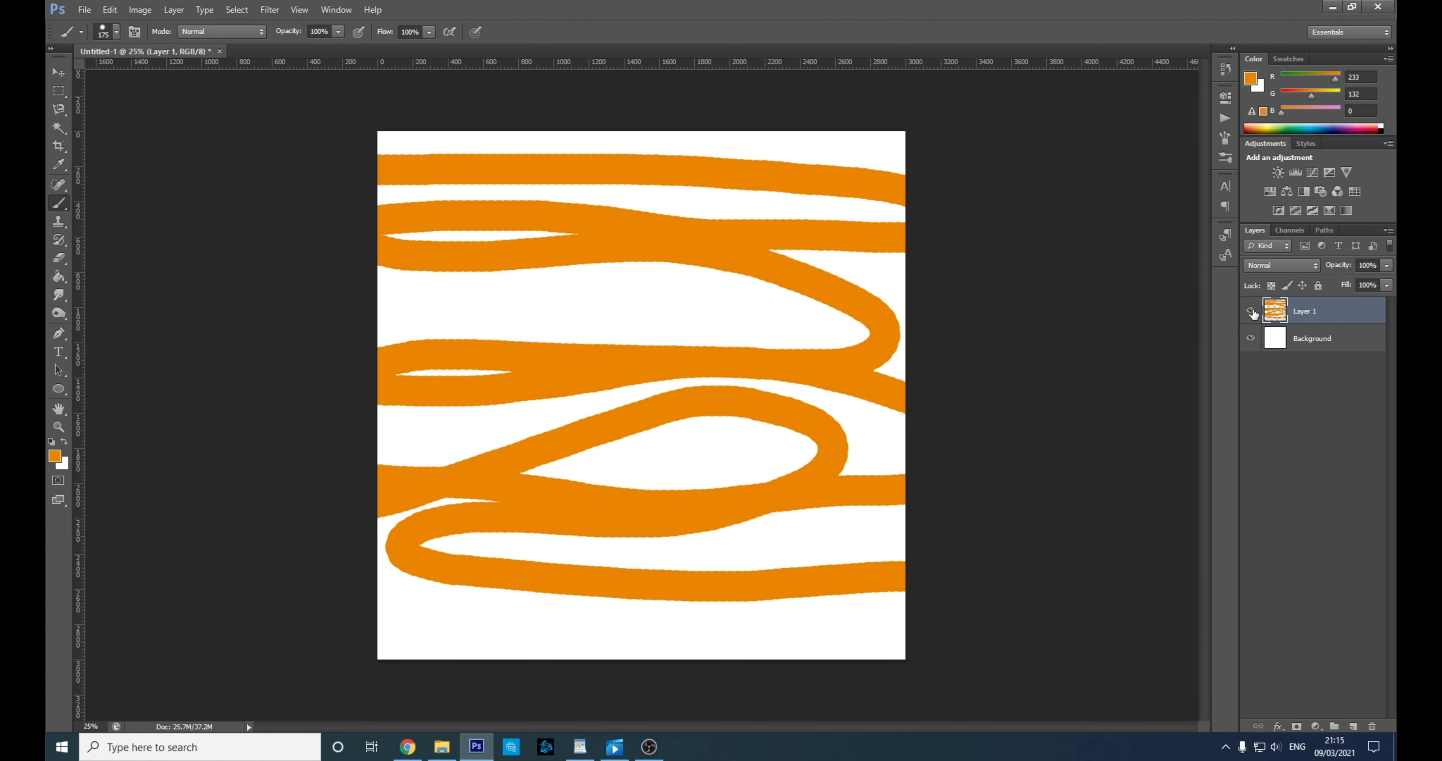
- Hide and show Layer 1, and paint a looping orange scribble over its existing strokes
{"action": "left_click", "coordinate": [1251, 312]}
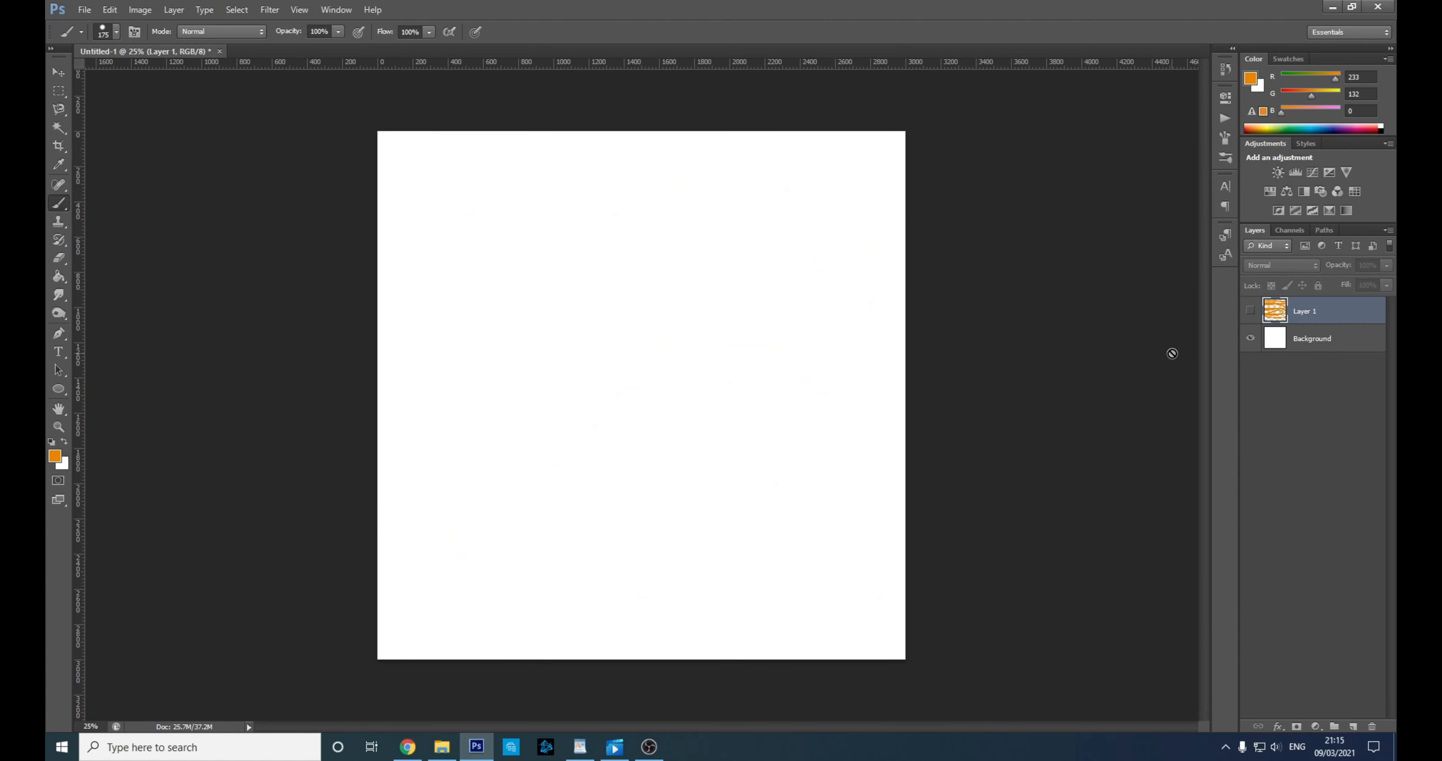
{"action": "left_click", "coordinate": [1251, 312]}
{"action": "mouse_move", "coordinate": [403, 138]}
{"action": "left_mouse_down"}
{"action": "mouse_move", "coordinate": [838, 497]}
{"action": "mouse_move", "coordinate": [737, 309]}
{"action": "mouse_move", "coordinate": [493, 302]}
{"action": "mouse_move", "coordinate": [546, 411]}
{"action": "mouse_move", "coordinate": [665, 299]}
{"action": "mouse_move", "coordinate": [775, 535]}
{"action": "left_mouse_up"}
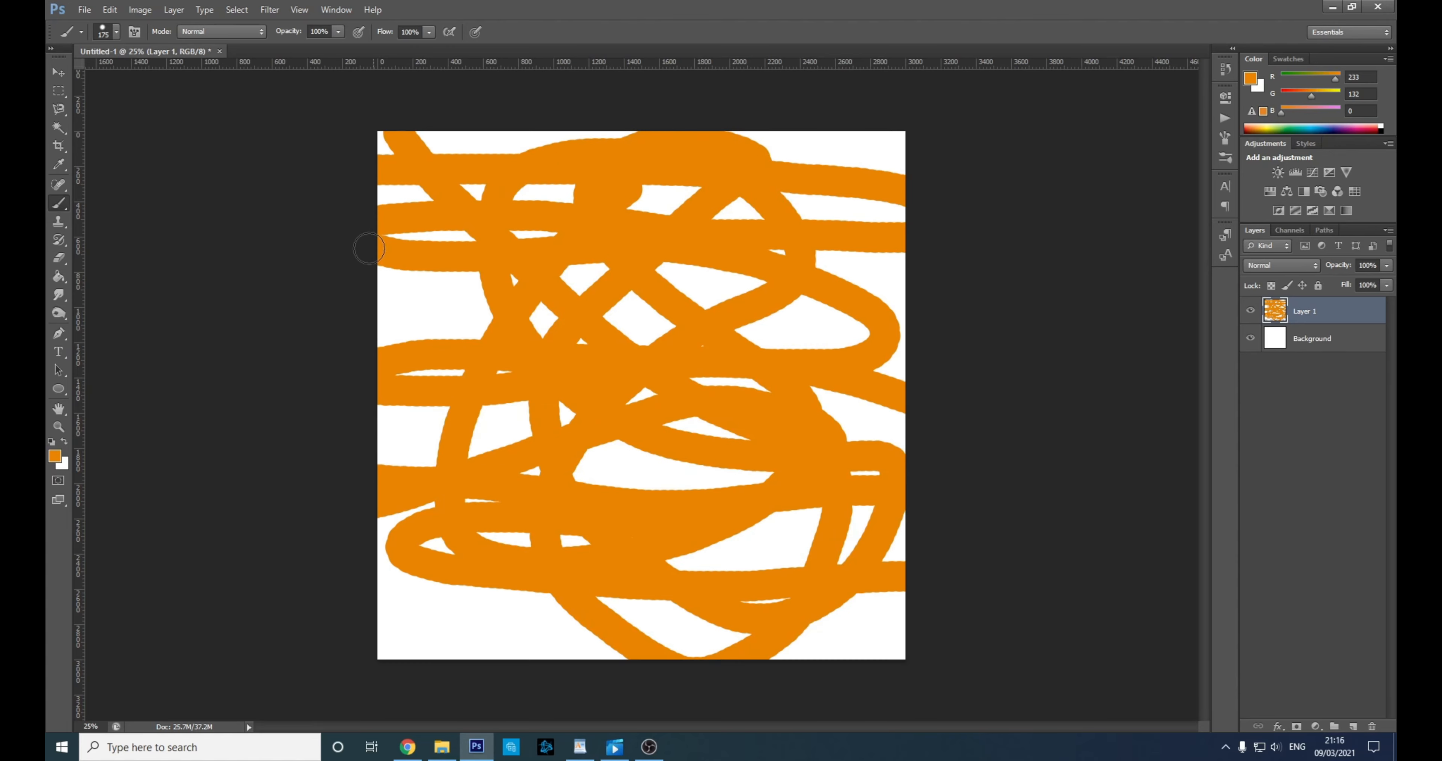
- Undo the looping scribble once and restore it
{"action": "left_click", "coordinate": [116, 11]}
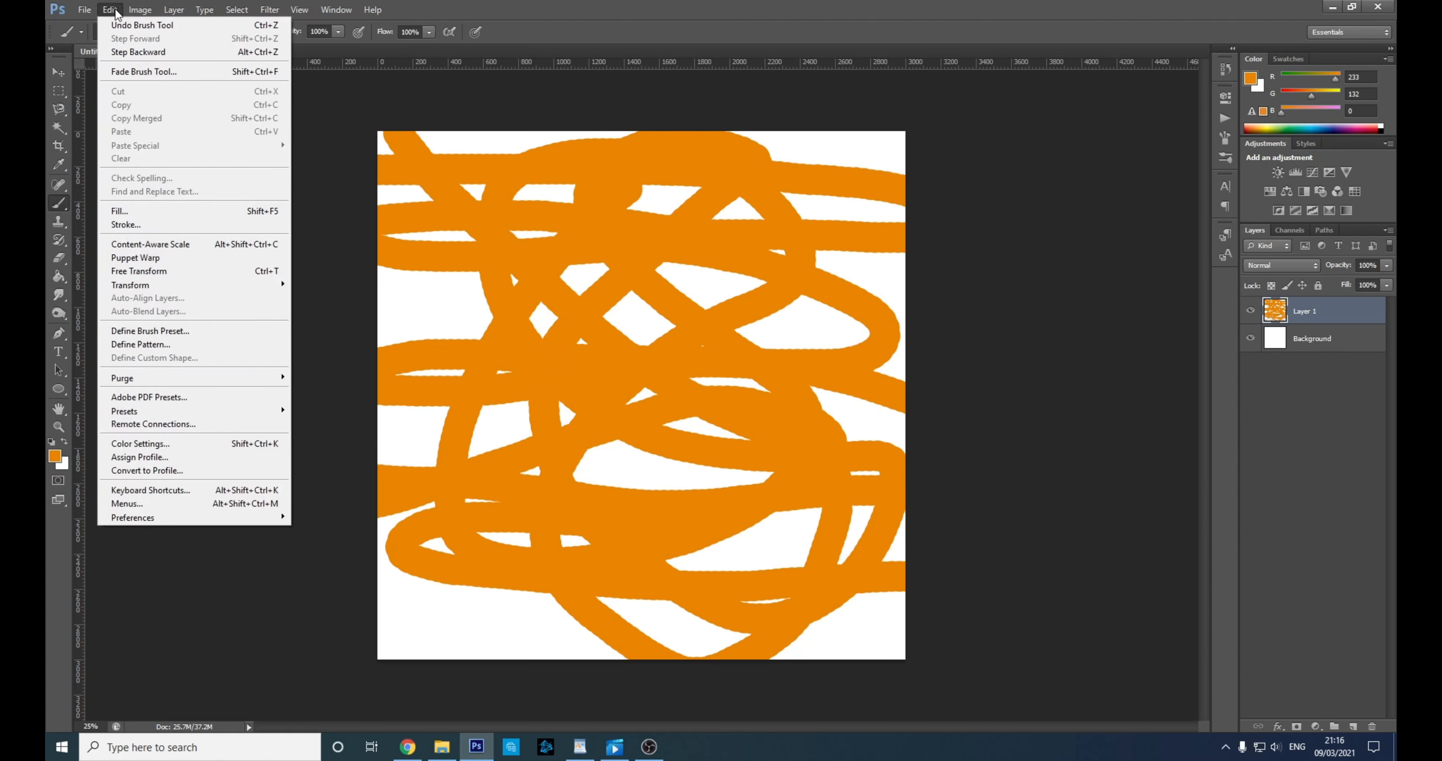
{"action": "left_click", "coordinate": [134, 26]}
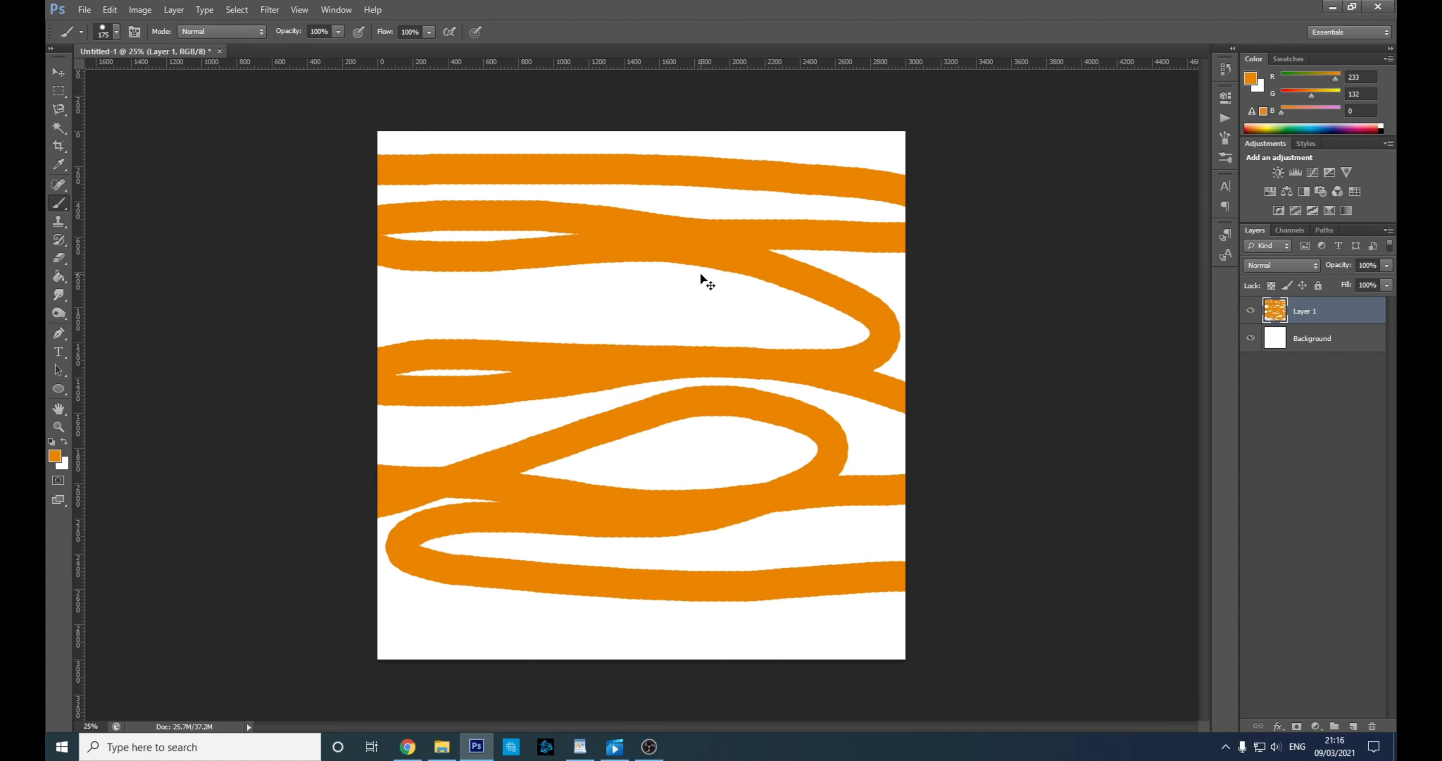
{"action": "key", "text": "ctrl+z"}
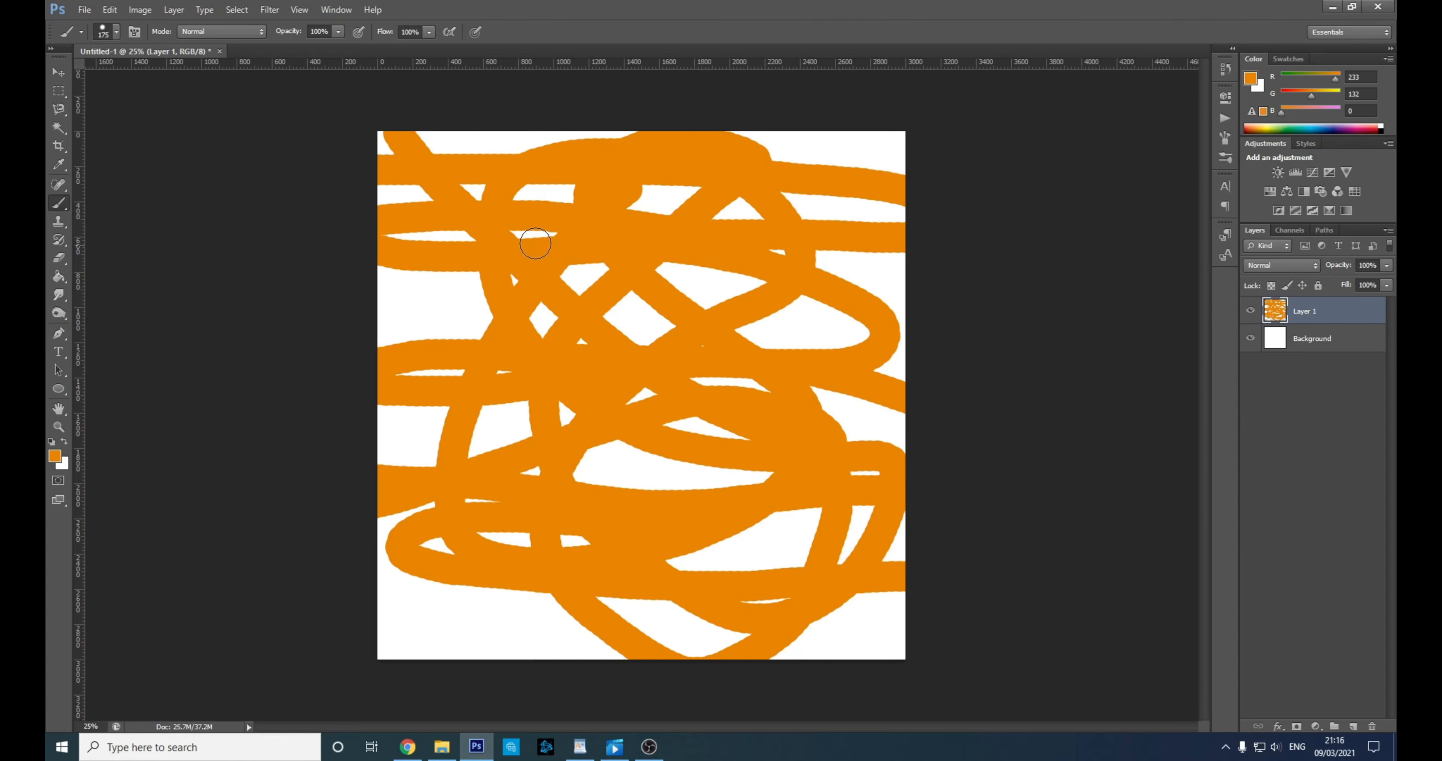
- Step backward through the history to remove all the orange strokes from Layer 1
{"action": "left_click", "coordinate": [110, 10]}
{"action": "left_click", "coordinate": [110, 10]}
{"action": "left_click", "coordinate": [110, 10]}
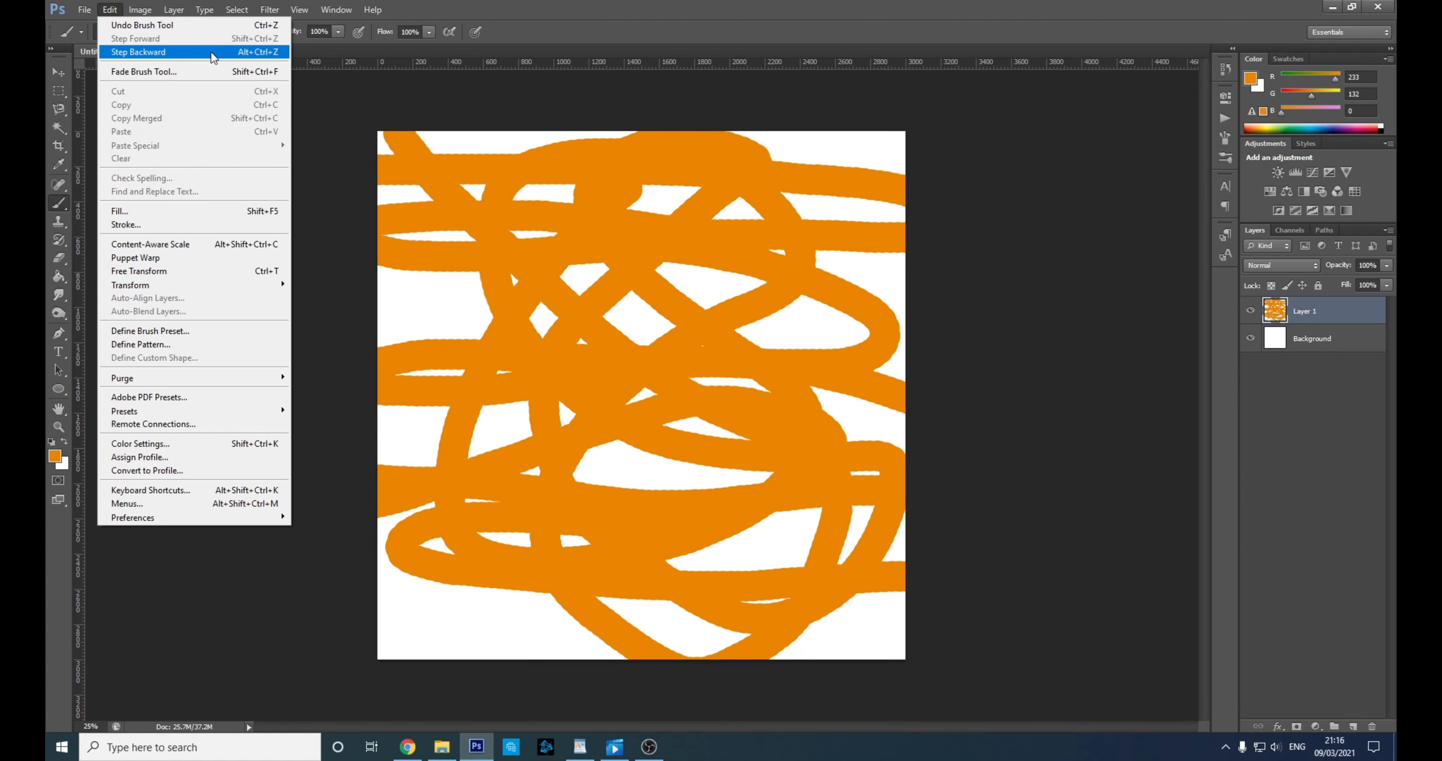
{"action": "left_click", "coordinate": [485, 17]}
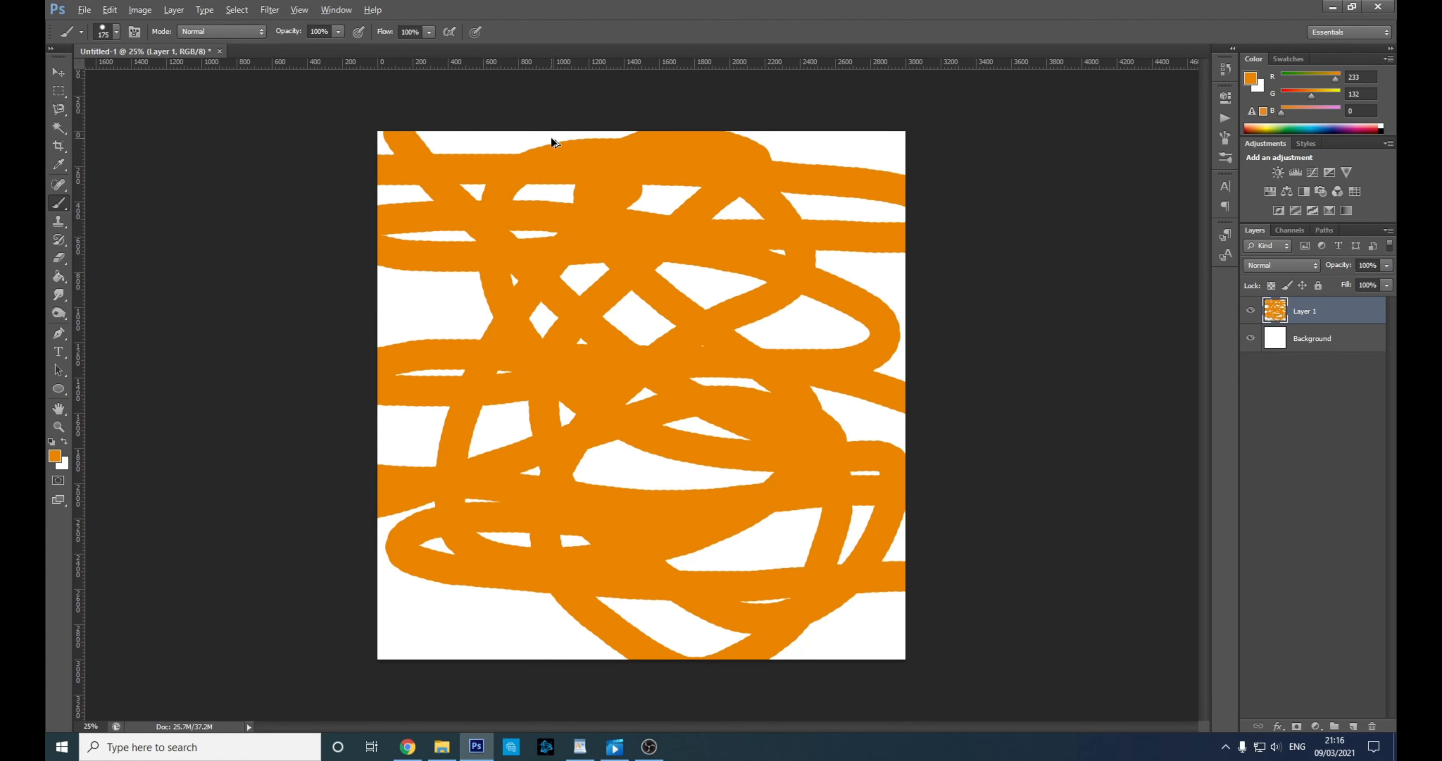
{"action": "key", "text": "ctrl+alt+z"}
{"action": "key", "text": "ctrl+alt+z"}
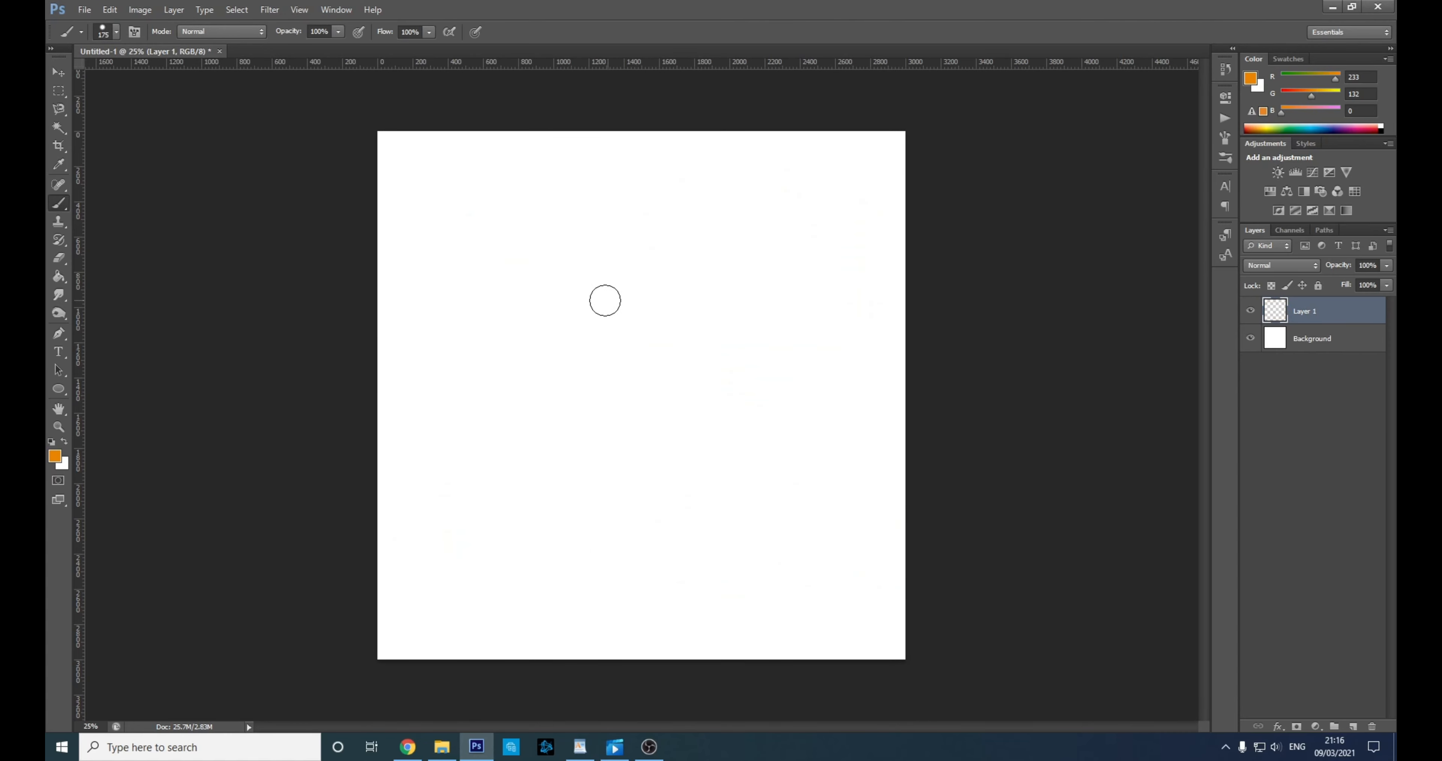
- Paint rough horizontal orange strokes with the 175 px brush over most of the canvas on Layer 1
{"action": "mouse_move", "coordinate": [338, 142]}
{"action": "left_mouse_down"}
{"action": "mouse_move", "coordinate": [661, 290]}
{"action": "mouse_move", "coordinate": [198, 347]}
{"action": "mouse_move", "coordinate": [982, 401]}
{"action": "mouse_move", "coordinate": [850, 498]}
{"action": "mouse_move", "coordinate": [408, 620]}
{"action": "mouse_move", "coordinate": [323, 340]}
{"action": "mouse_move", "coordinate": [840, 151]}
{"action": "mouse_move", "coordinate": [902, 185]}
{"action": "mouse_move", "coordinate": [616, 272]}
{"action": "left_mouse_up"}
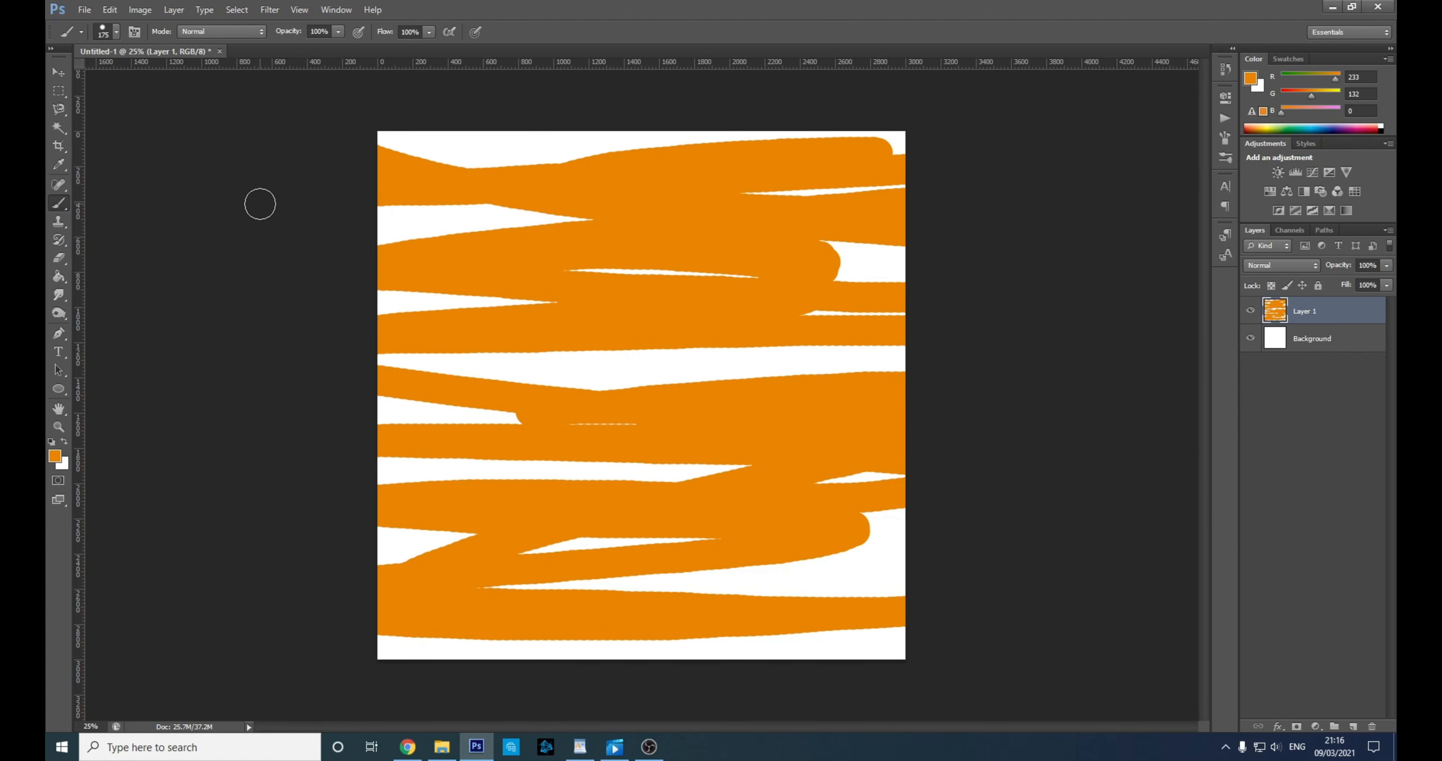
- Make a square selection about 1800 px wide over the upper-left part of the canvas with the Rectangular Marquee Tool
{"action": "left_click", "coordinate": [59, 91]}
{"action": "left_click", "coordinate": [58, 90]}
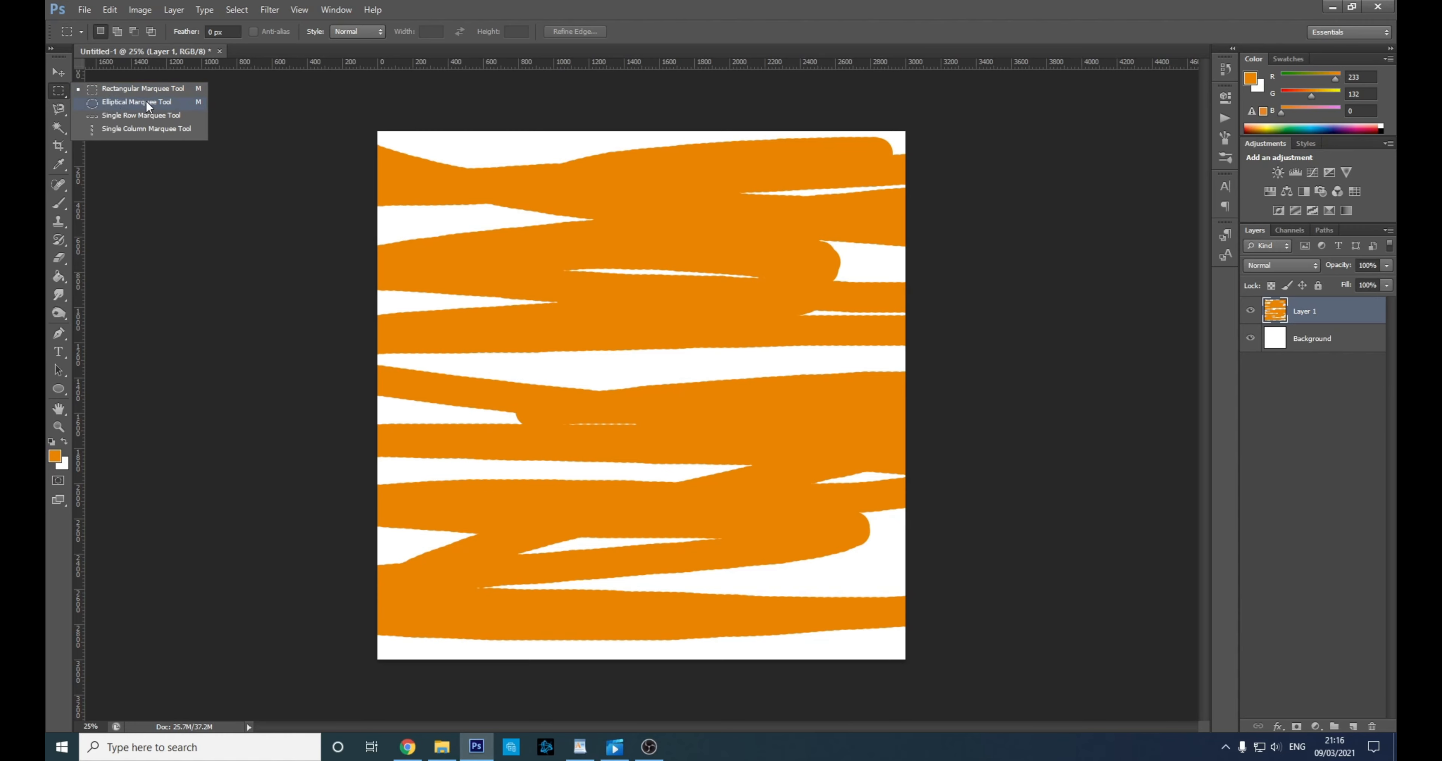
{"action": "left_click", "coordinate": [112, 89]}
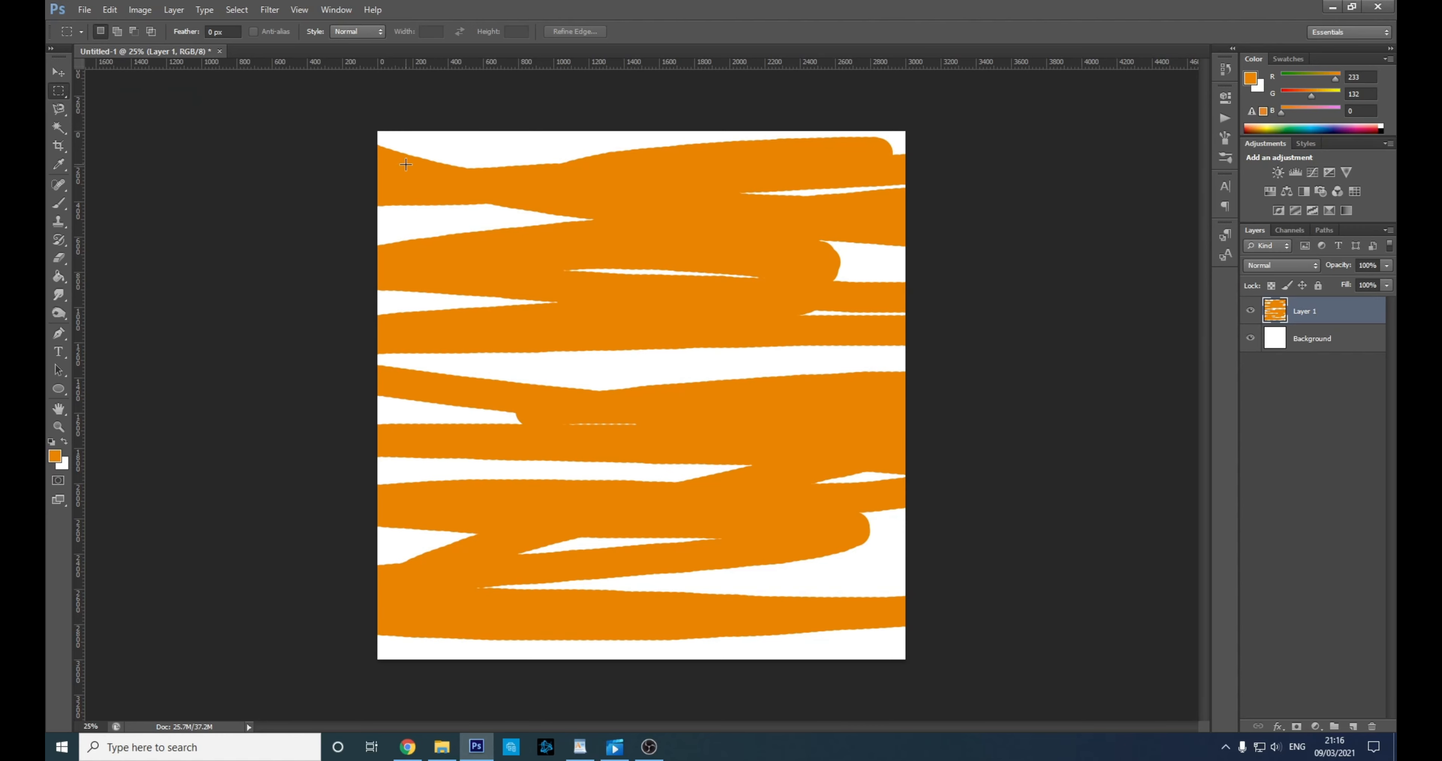
{"action": "left_click_drag", "start_coordinate": [406, 164], "coordinate": [768, 485]}
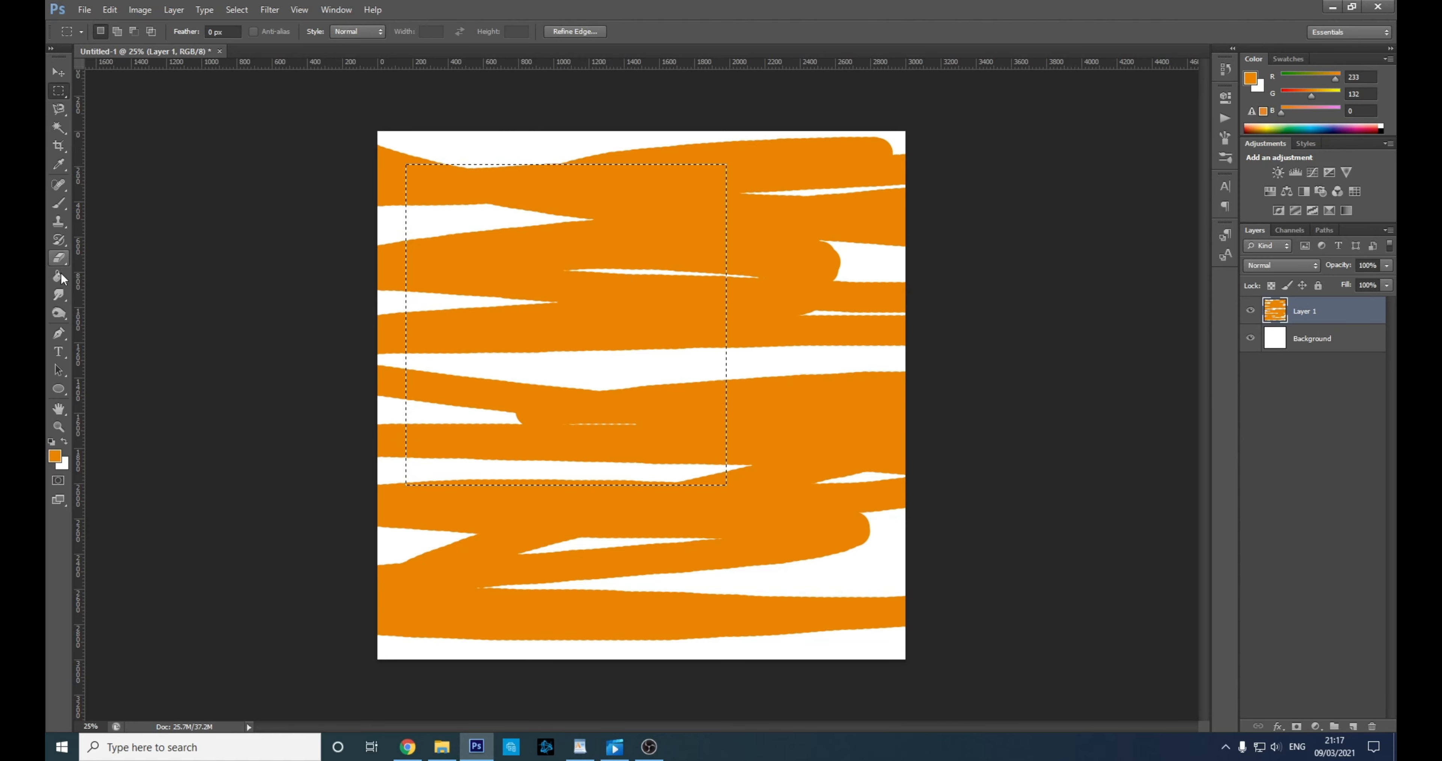
- Erase all the orange paint inside the square selection on Layer 1 using a 400 px eraser
{"action": "left_click", "coordinate": [58, 259]}
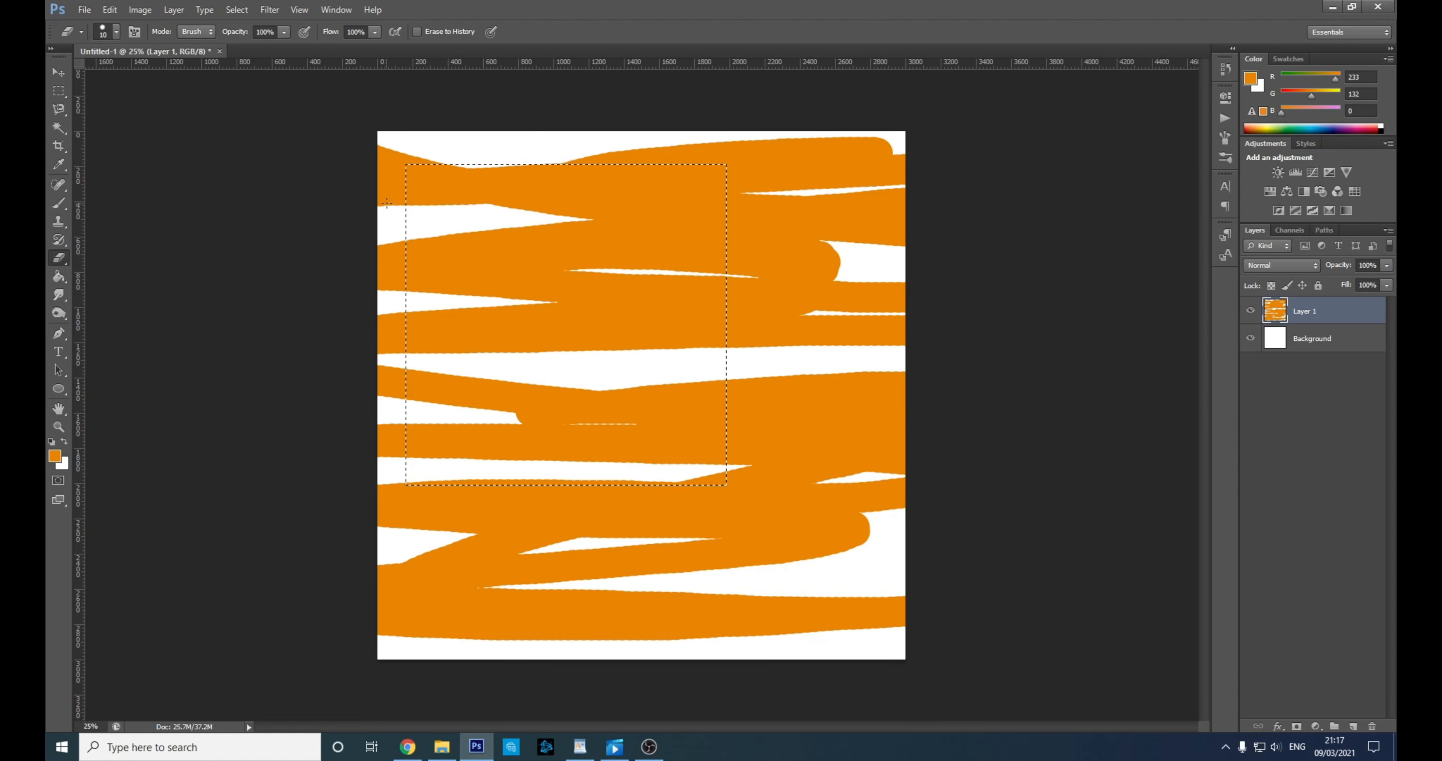
{"action": "key", "text": "bracketright"}
{"action": "key", "text": "bracketright"}
{"action": "left_click", "coordinate": [437, 182]}
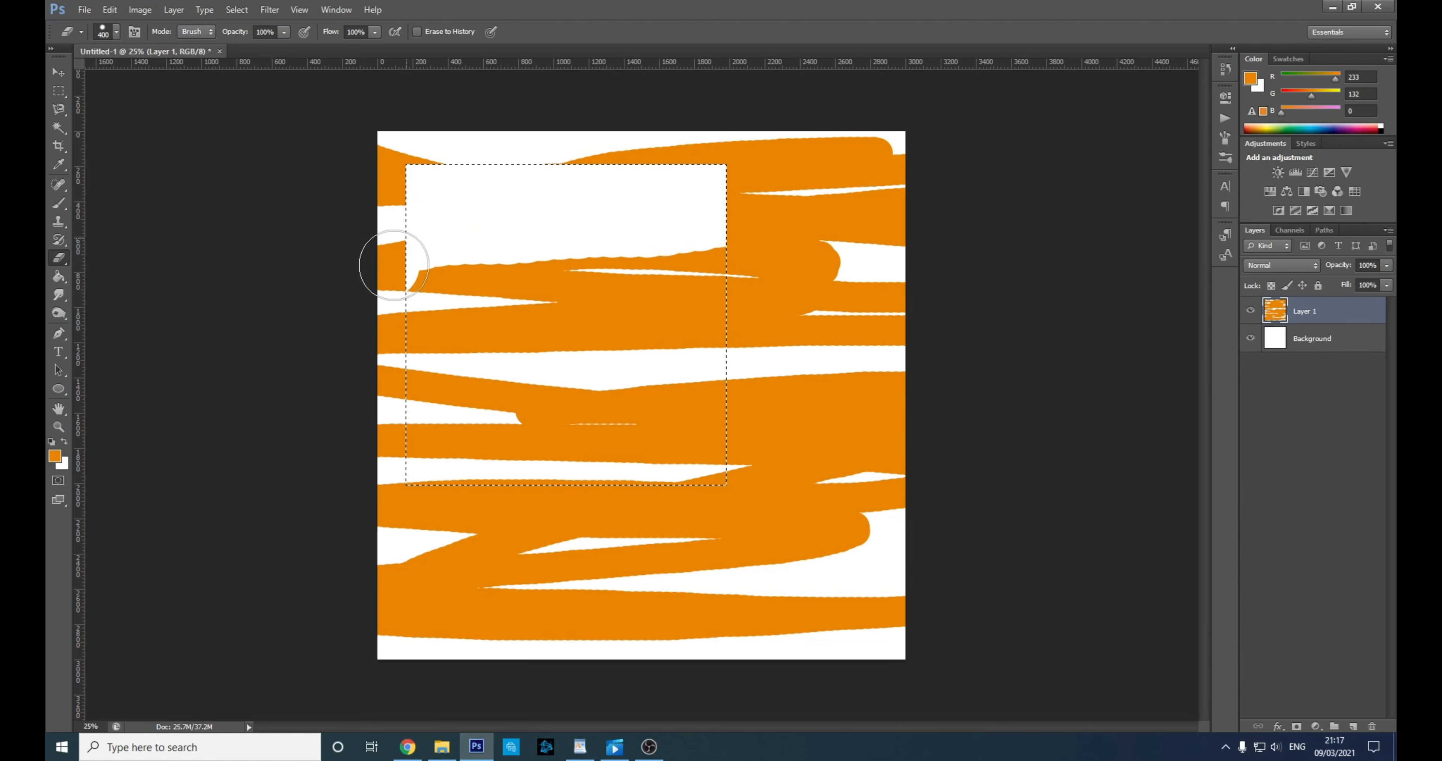
{"action": "left_click_drag", "start_coordinate": [425, 330], "coordinate": [701, 355]}
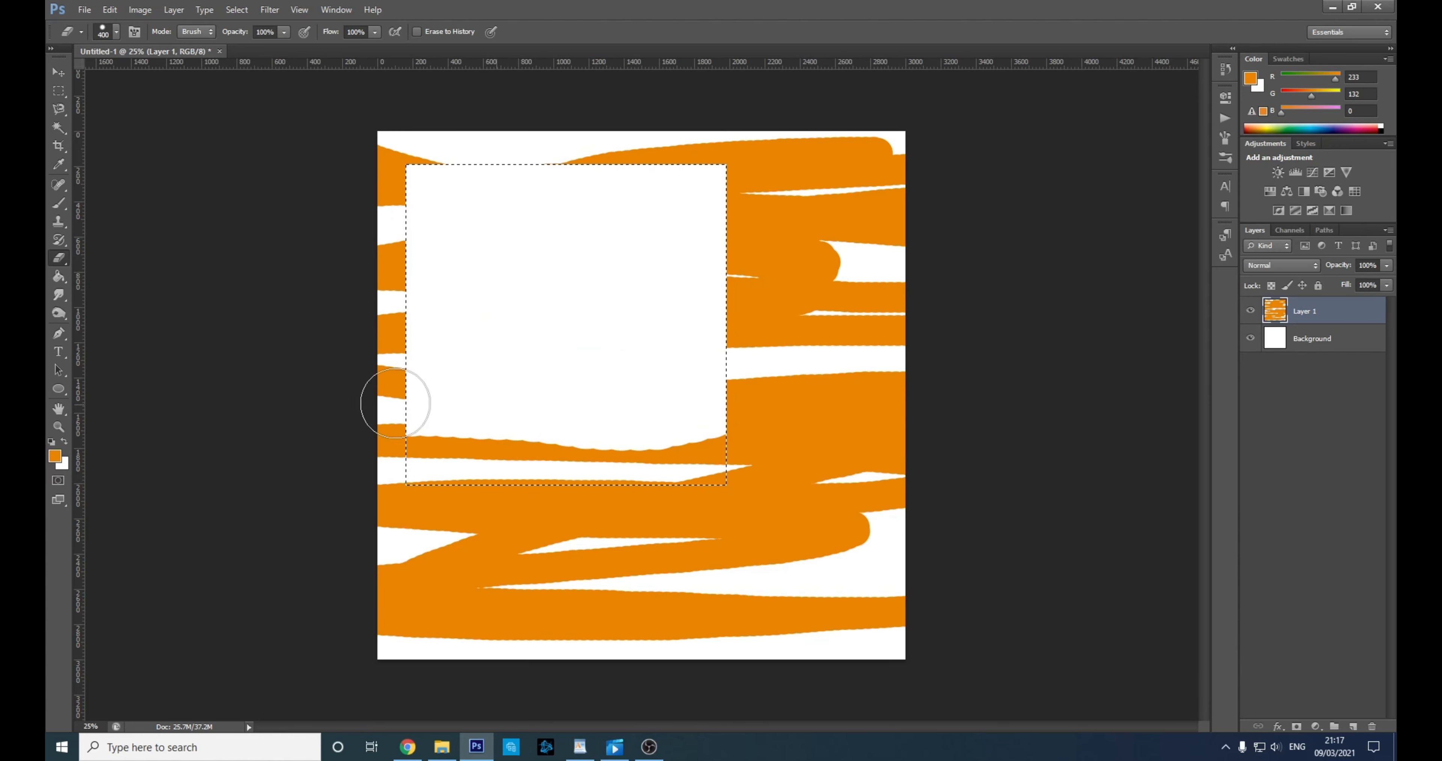
{"action": "left_click_drag", "start_coordinate": [395, 403], "coordinate": [715, 451]}
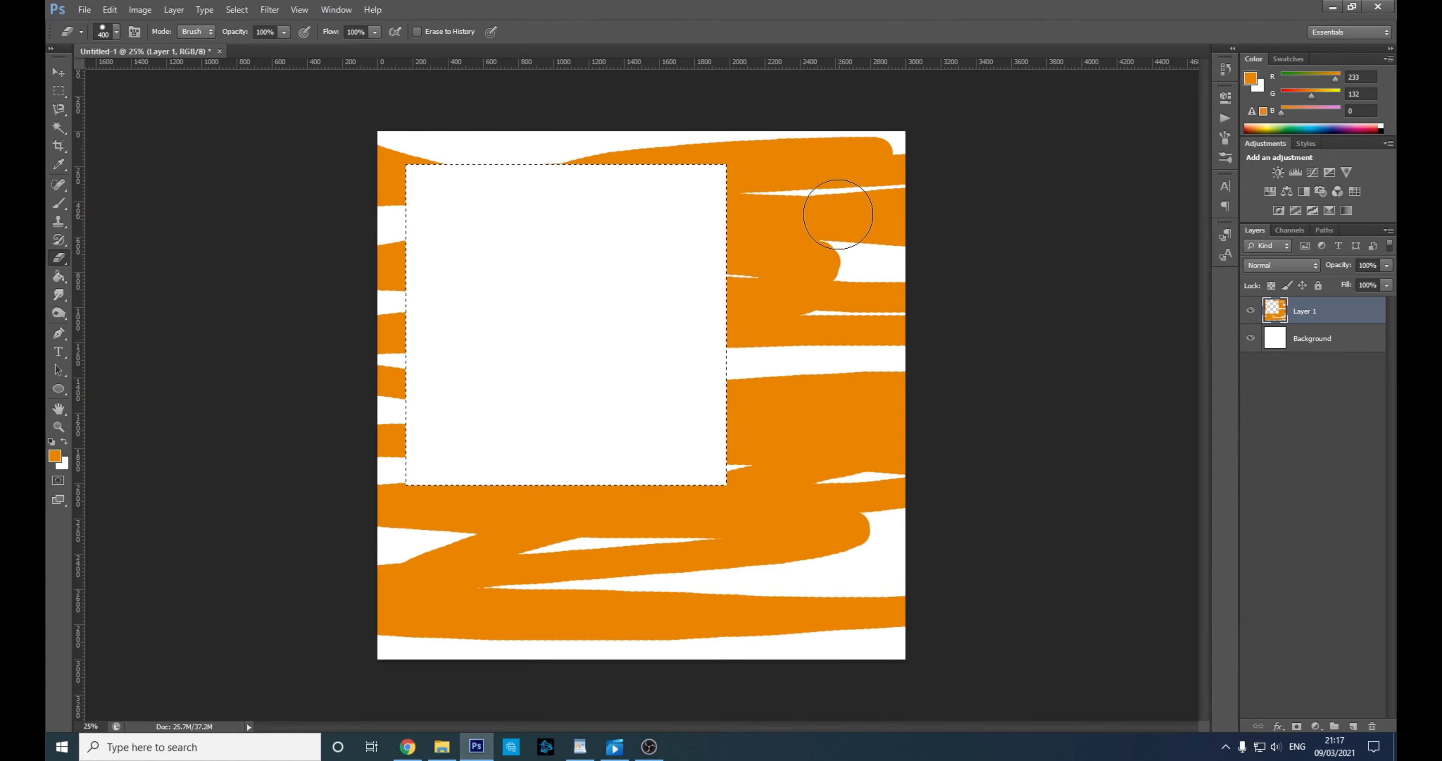
- Switch to the Brush and set the foreground color to medium blue, RGB 66, 141, 193
{"action": "key", "text": "b"}
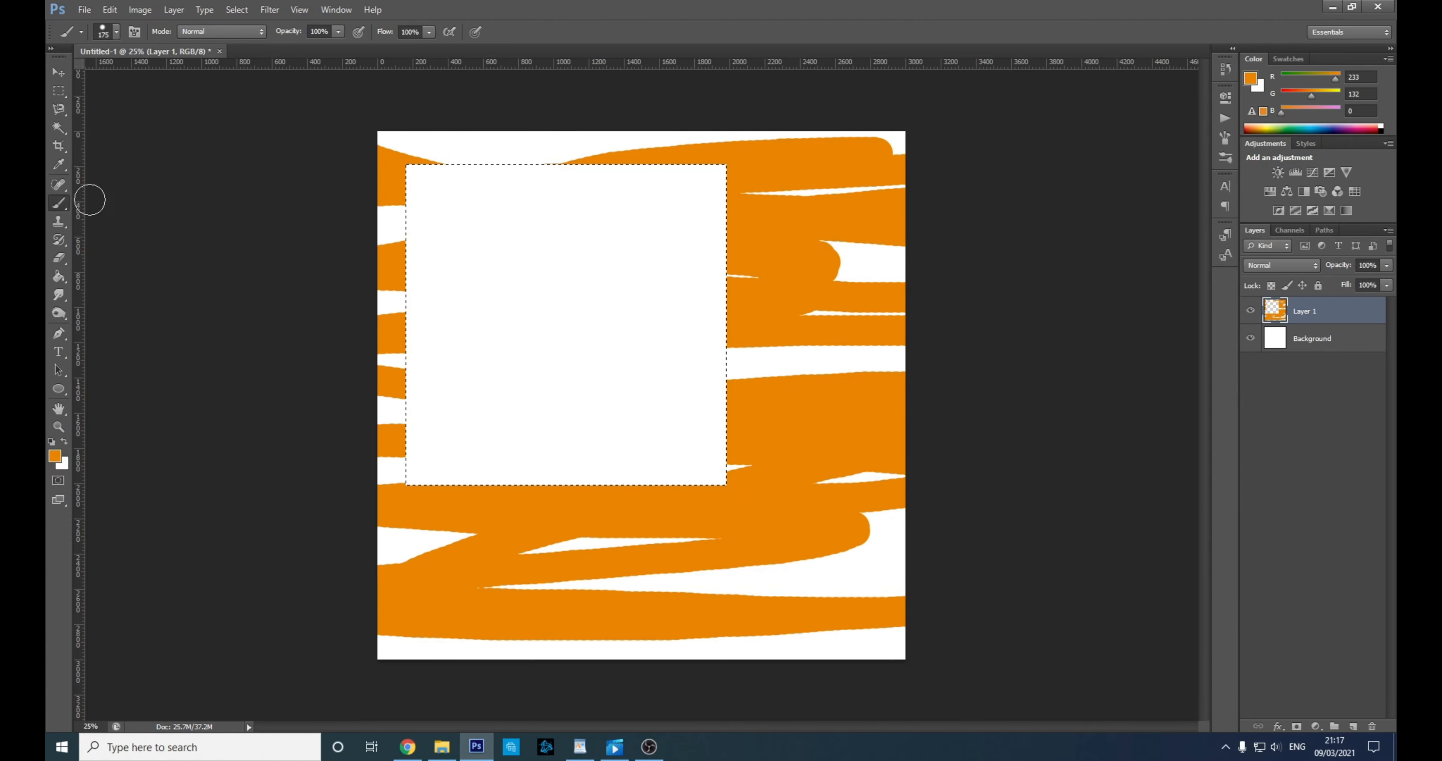
{"action": "left_click", "coordinate": [1259, 84]}
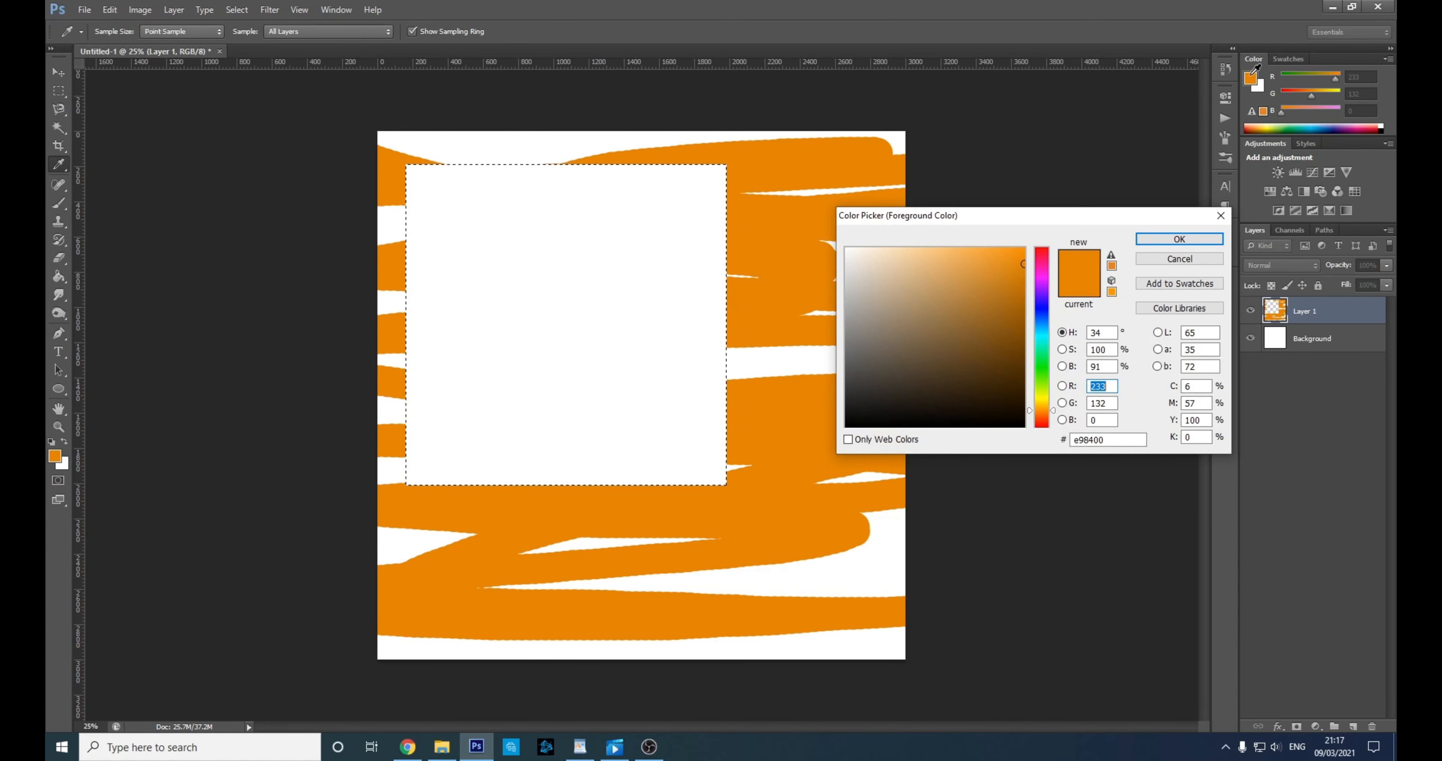
{"action": "mouse_move", "coordinate": [1046, 336]}
{"action": "left_mouse_down"}
{"action": "mouse_move", "coordinate": [1044, 312]}
{"action": "mouse_move", "coordinate": [1039, 324]}
{"action": "left_mouse_up"}
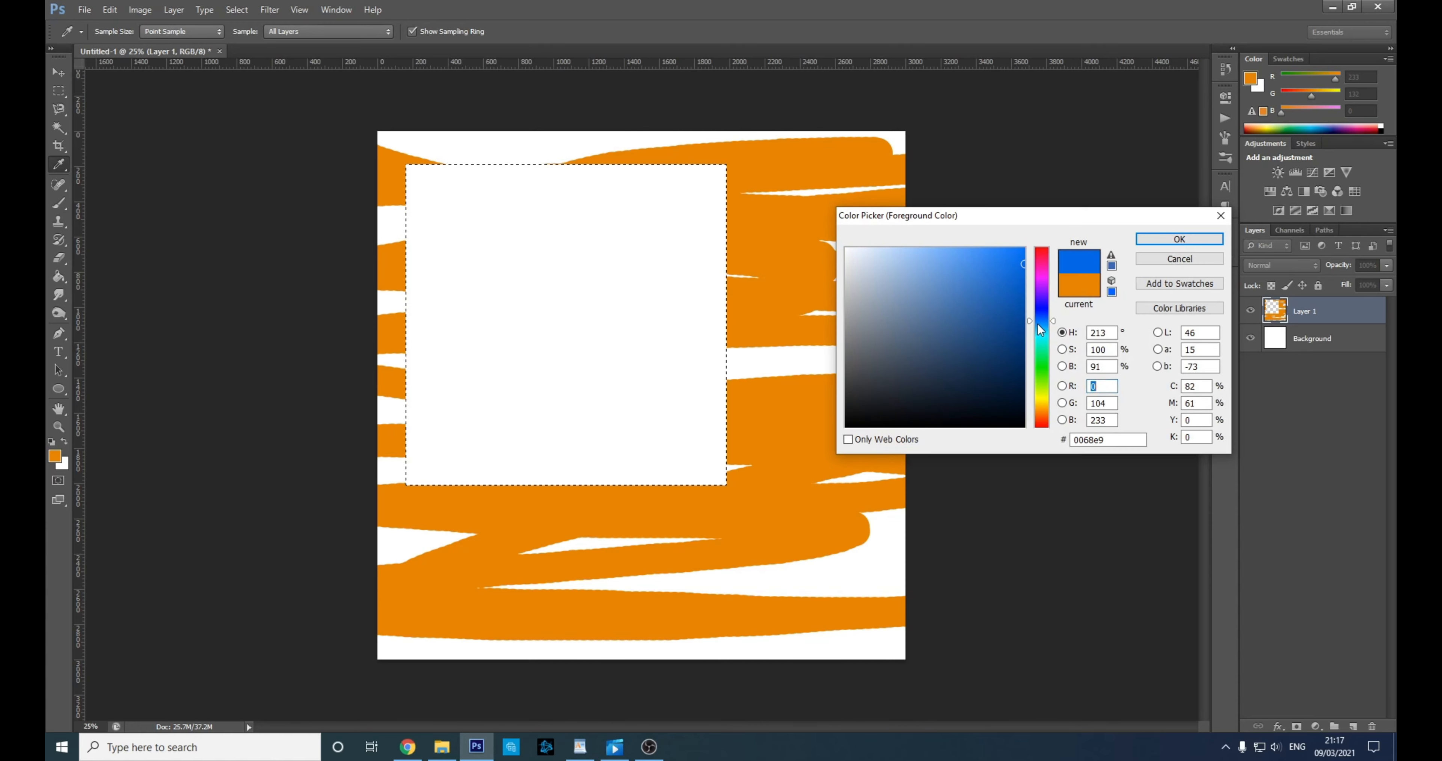
{"action": "left_click", "coordinate": [963, 291]}
{"action": "left_click", "coordinate": [1159, 239]}
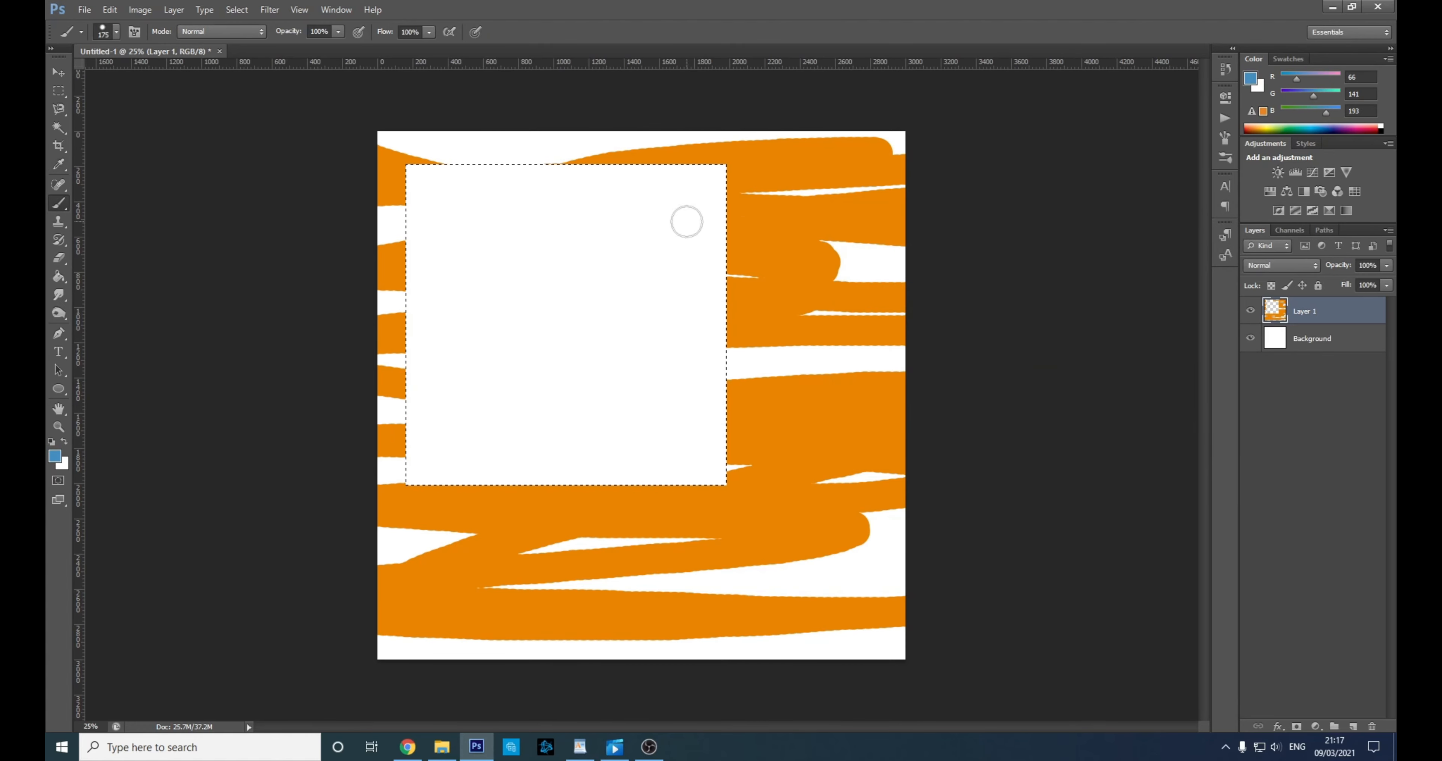
- Paint loose, curving blue strokes across the square selection with the 175 px brush, and deselect the area
{"action": "mouse_move", "coordinate": [641, 148]}
{"action": "left_mouse_down"}
{"action": "mouse_move", "coordinate": [639, 194]}
{"action": "mouse_move", "coordinate": [750, 203]}
{"action": "left_mouse_up"}
{"action": "mouse_move", "coordinate": [751, 305]}
{"action": "left_mouse_down"}
{"action": "mouse_move", "coordinate": [486, 331]}
{"action": "mouse_move", "coordinate": [728, 485]}
{"action": "left_mouse_up"}
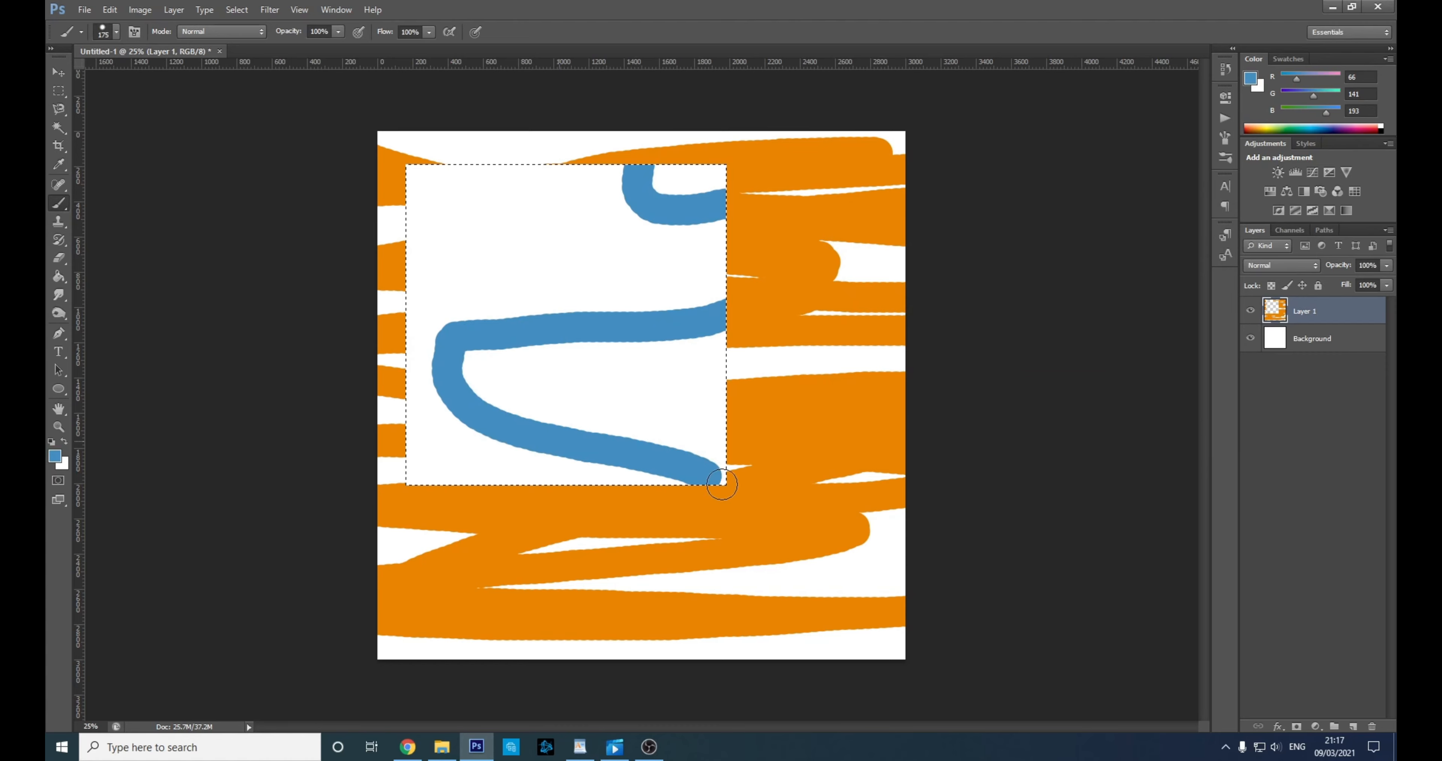
{"action": "mouse_move", "coordinate": [457, 489]}
{"action": "left_mouse_down"}
{"action": "mouse_move", "coordinate": [436, 261]}
{"action": "mouse_move", "coordinate": [586, 180]}
{"action": "mouse_move", "coordinate": [853, 315]}
{"action": "left_mouse_up"}
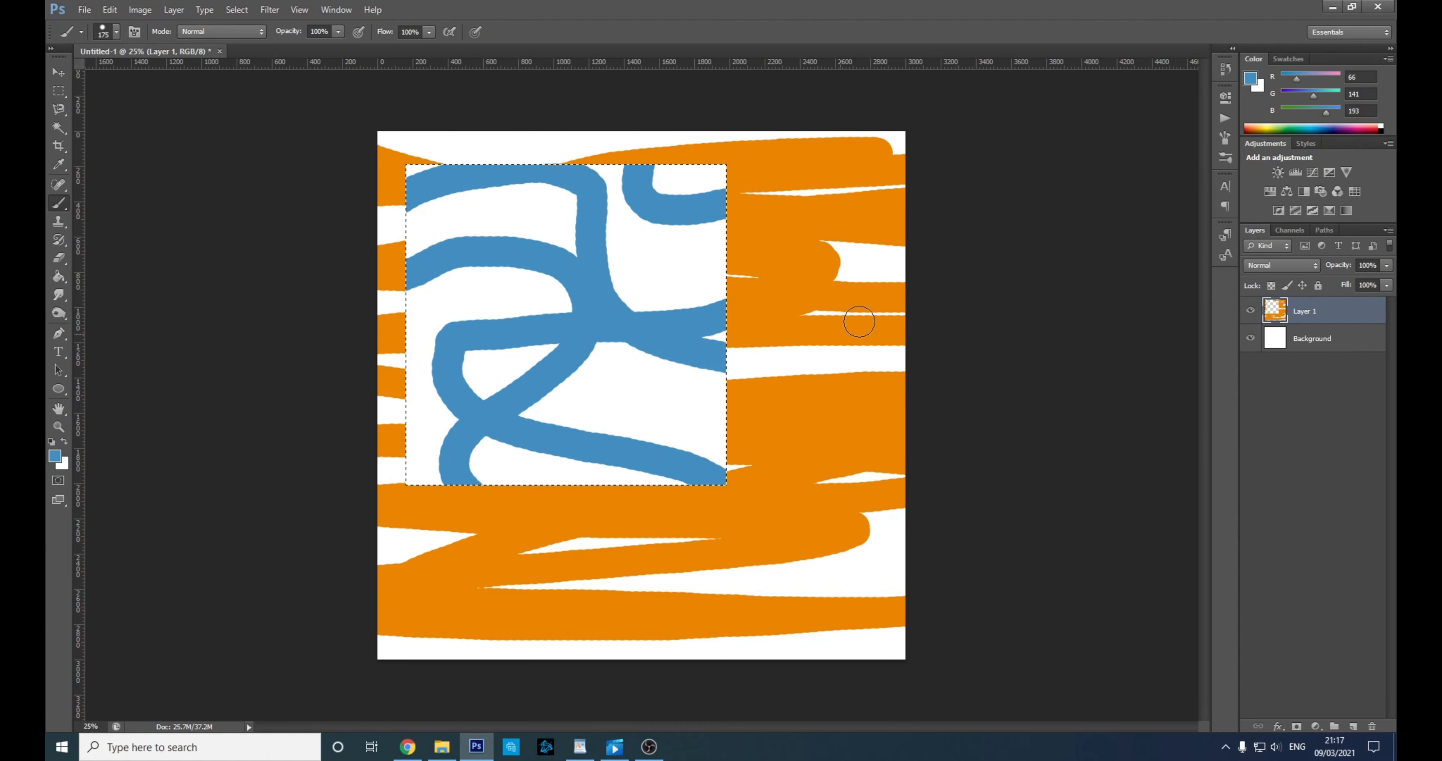
{"action": "key", "text": "ctrl+d"}
- Draw a freehand Lasso selection over the right half of the canvas, following some orange stroke edges and cutting across the blue strokes
{"action": "left_click", "coordinate": [58, 110]}
{"action": "left_click", "coordinate": [128, 107]}
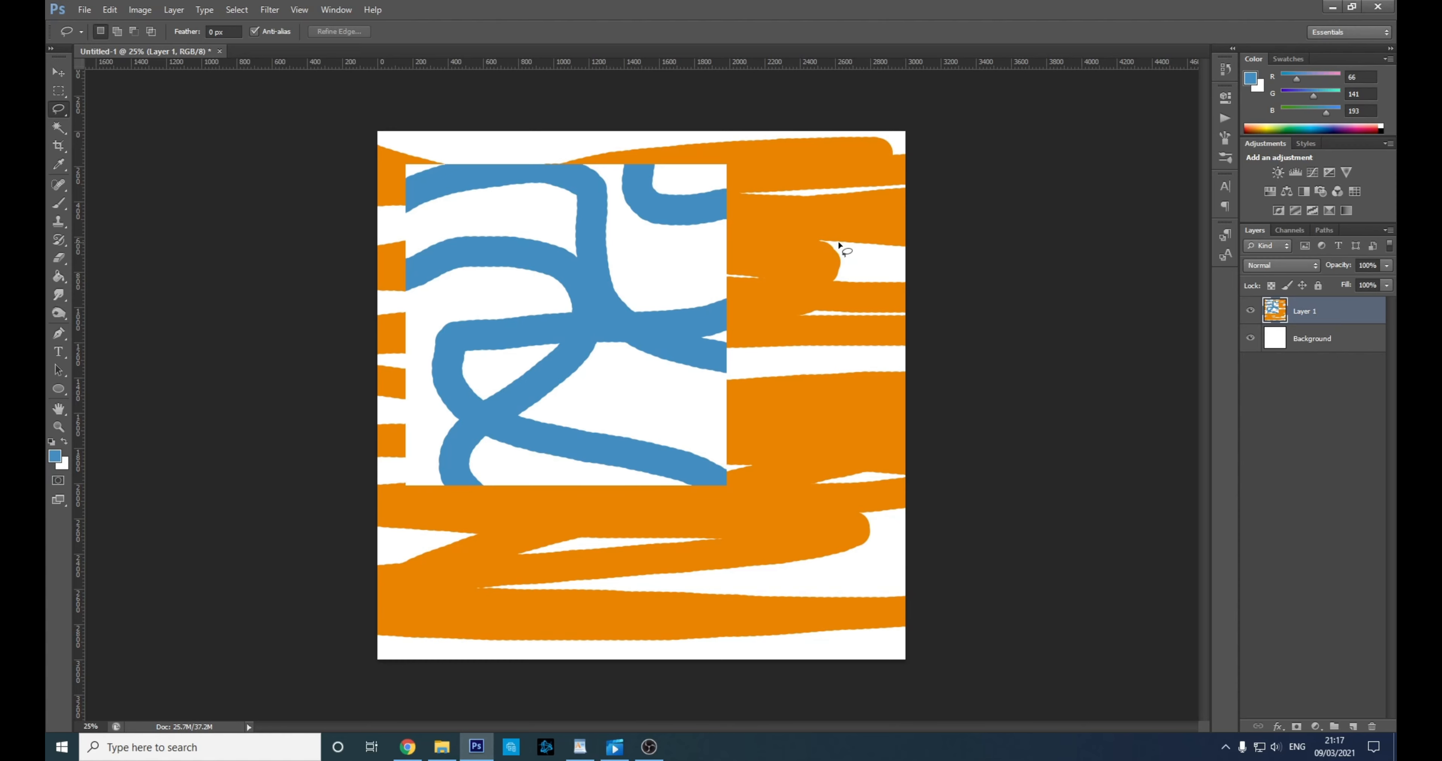
{"action": "mouse_move", "coordinate": [840, 235]}
{"action": "left_mouse_down"}
{"action": "mouse_move", "coordinate": [838, 280]}
{"action": "mouse_move", "coordinate": [906, 283]}
{"action": "mouse_move", "coordinate": [894, 305]}
{"action": "mouse_move", "coordinate": [818, 320]}
{"action": "left_mouse_up"}
{"action": "mouse_move", "coordinate": [900, 338]}
{"action": "left_mouse_down"}
{"action": "mouse_move", "coordinate": [745, 352]}
{"action": "mouse_move", "coordinate": [721, 368]}
{"action": "left_mouse_up"}
{"action": "mouse_move", "coordinate": [847, 379]}
{"action": "left_mouse_down"}
{"action": "mouse_move", "coordinate": [899, 422]}
{"action": "mouse_move", "coordinate": [888, 472]}
{"action": "mouse_move", "coordinate": [823, 481]}
{"action": "mouse_move", "coordinate": [823, 500]}
{"action": "mouse_move", "coordinate": [888, 509]}
{"action": "mouse_move", "coordinate": [895, 599]}
{"action": "mouse_move", "coordinate": [881, 643]}
{"action": "mouse_move", "coordinate": [802, 650]}
{"action": "mouse_move", "coordinate": [774, 593]}
{"action": "mouse_move", "coordinate": [723, 559]}
{"action": "mouse_move", "coordinate": [633, 553]}
{"action": "mouse_move", "coordinate": [581, 397]}
{"action": "mouse_move", "coordinate": [611, 298]}
{"action": "mouse_move", "coordinate": [604, 237]}
{"action": "mouse_move", "coordinate": [706, 190]}
{"action": "mouse_move", "coordinate": [801, 228]}
{"action": "left_mouse_up"}
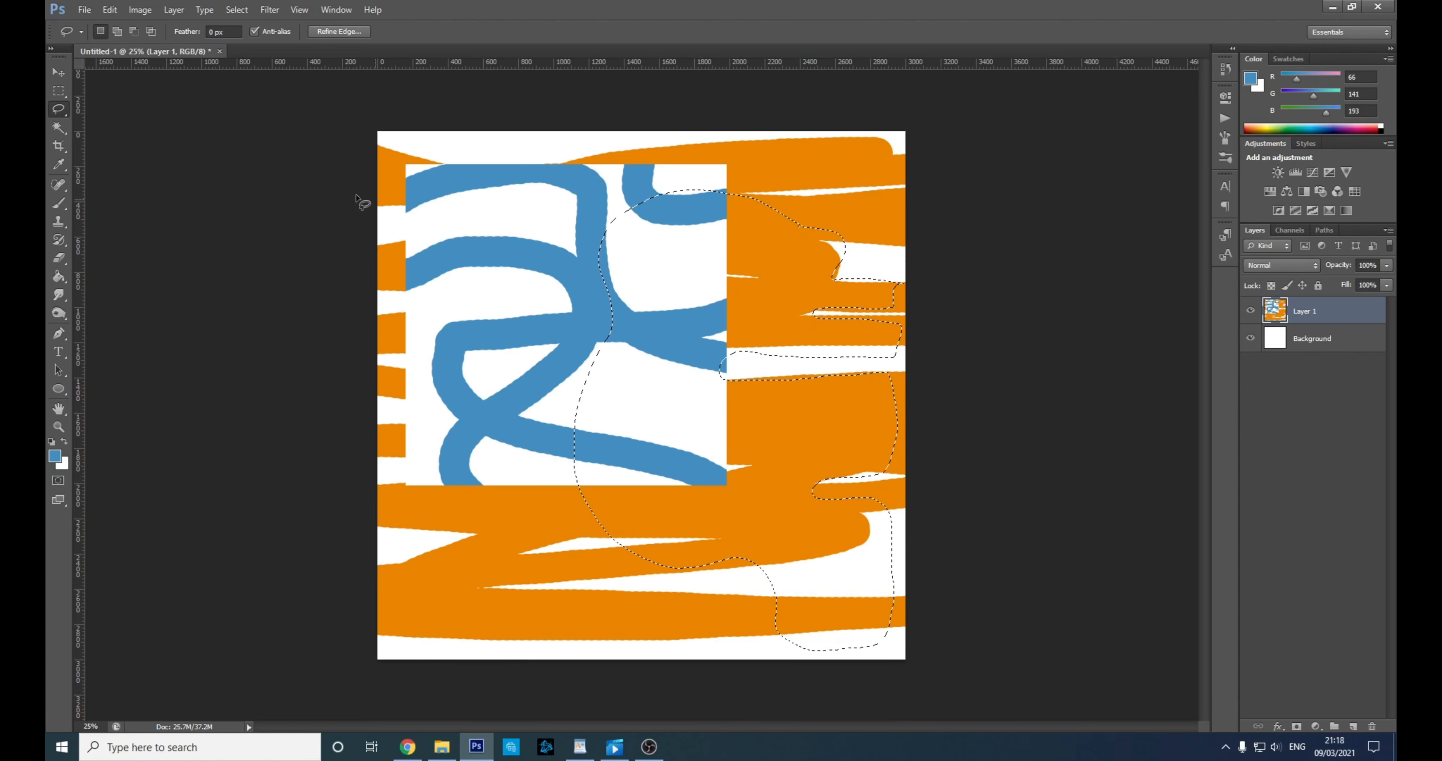
- Switch to the Brush and set the foreground color to bright green, RGB 110, 239, 24
{"action": "left_click", "coordinate": [60, 203]}
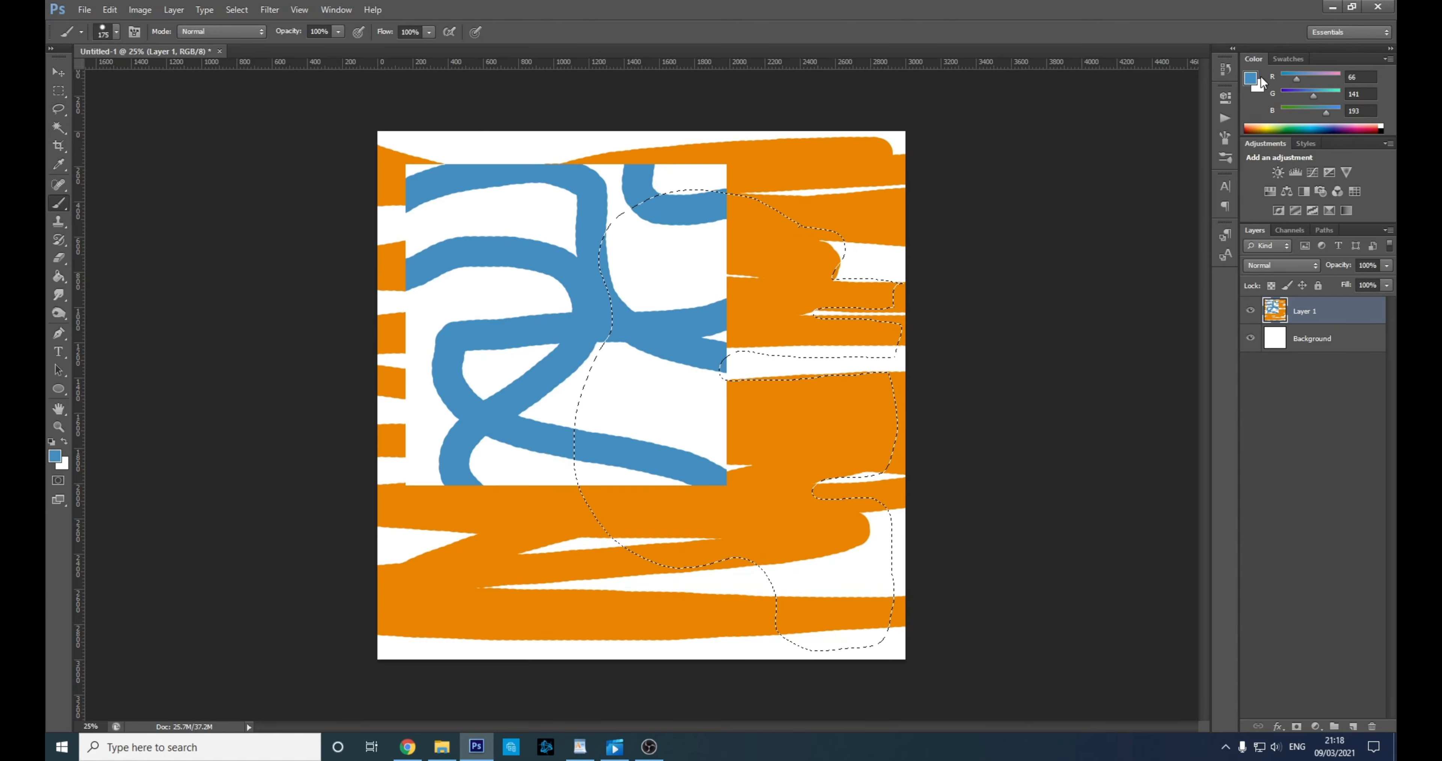
{"action": "left_click", "coordinate": [1260, 82]}
{"action": "left_click", "coordinate": [1042, 371]}
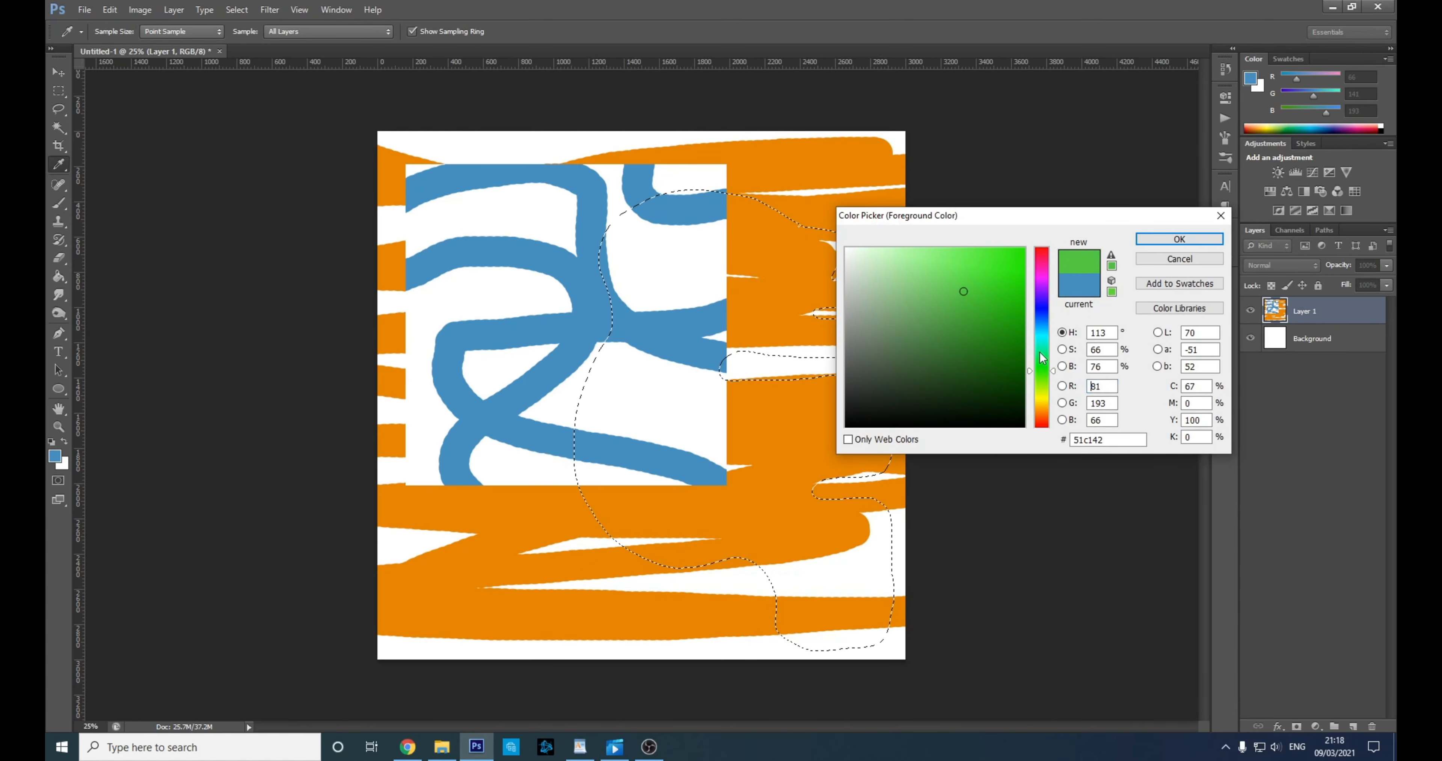
{"action": "left_click", "coordinate": [1043, 379]}
{"action": "left_click", "coordinate": [1007, 259]}
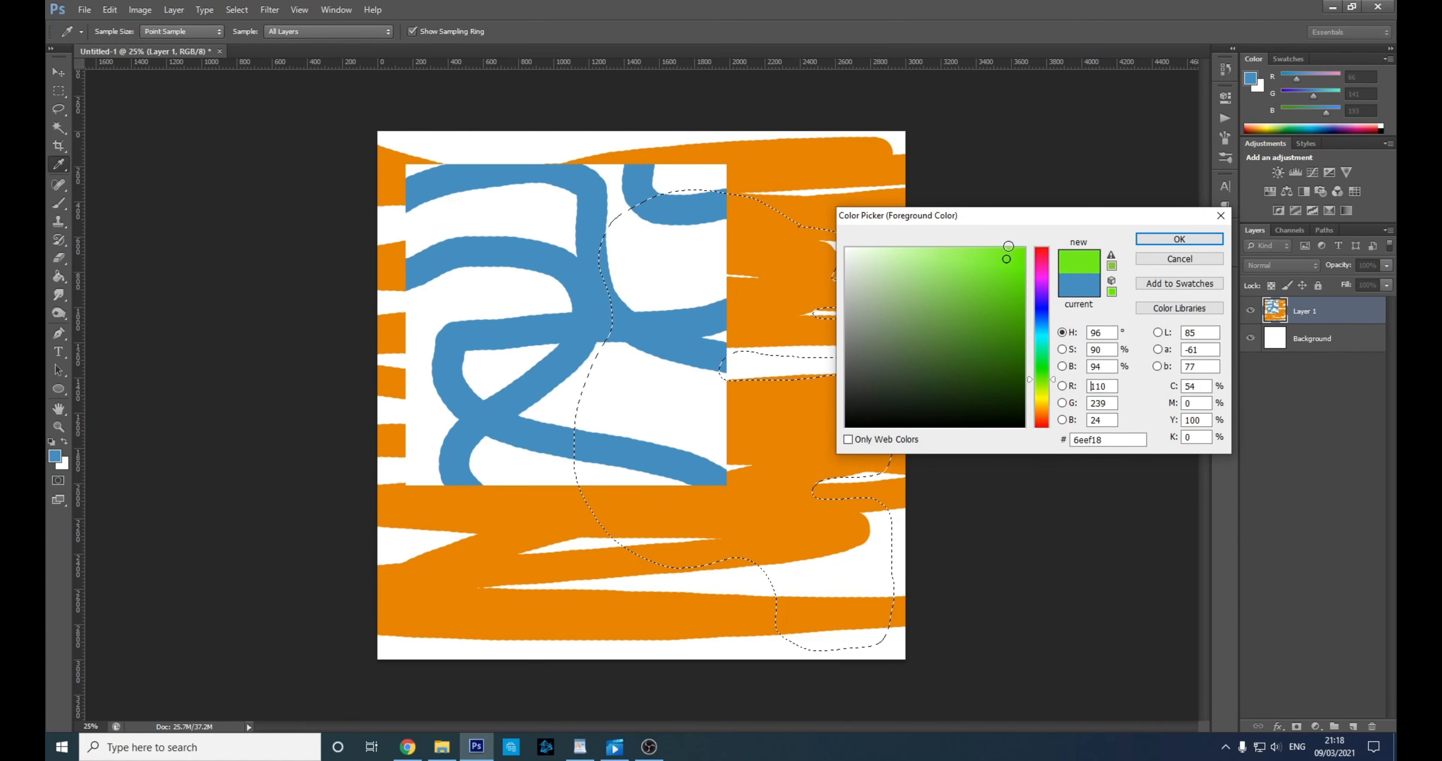
{"action": "left_click", "coordinate": [1149, 246]}
- Paint zigzag green strokes over most of the freehand selection on Layer 1 with the 175 px brush
{"action": "left_click_drag", "start_coordinate": [709, 326], "coordinate": [606, 375]}
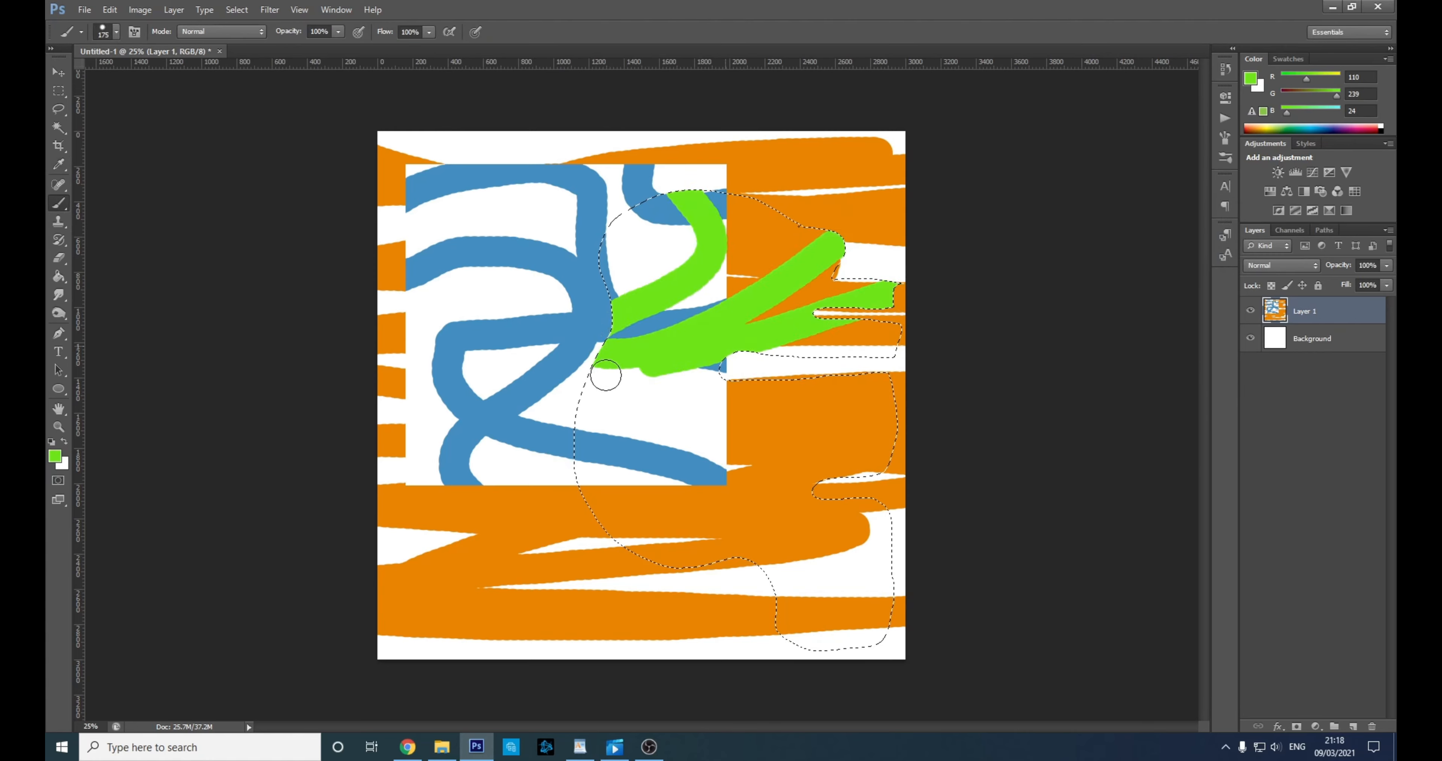
{"action": "left_click_drag", "start_coordinate": [643, 643], "coordinate": [872, 620]}
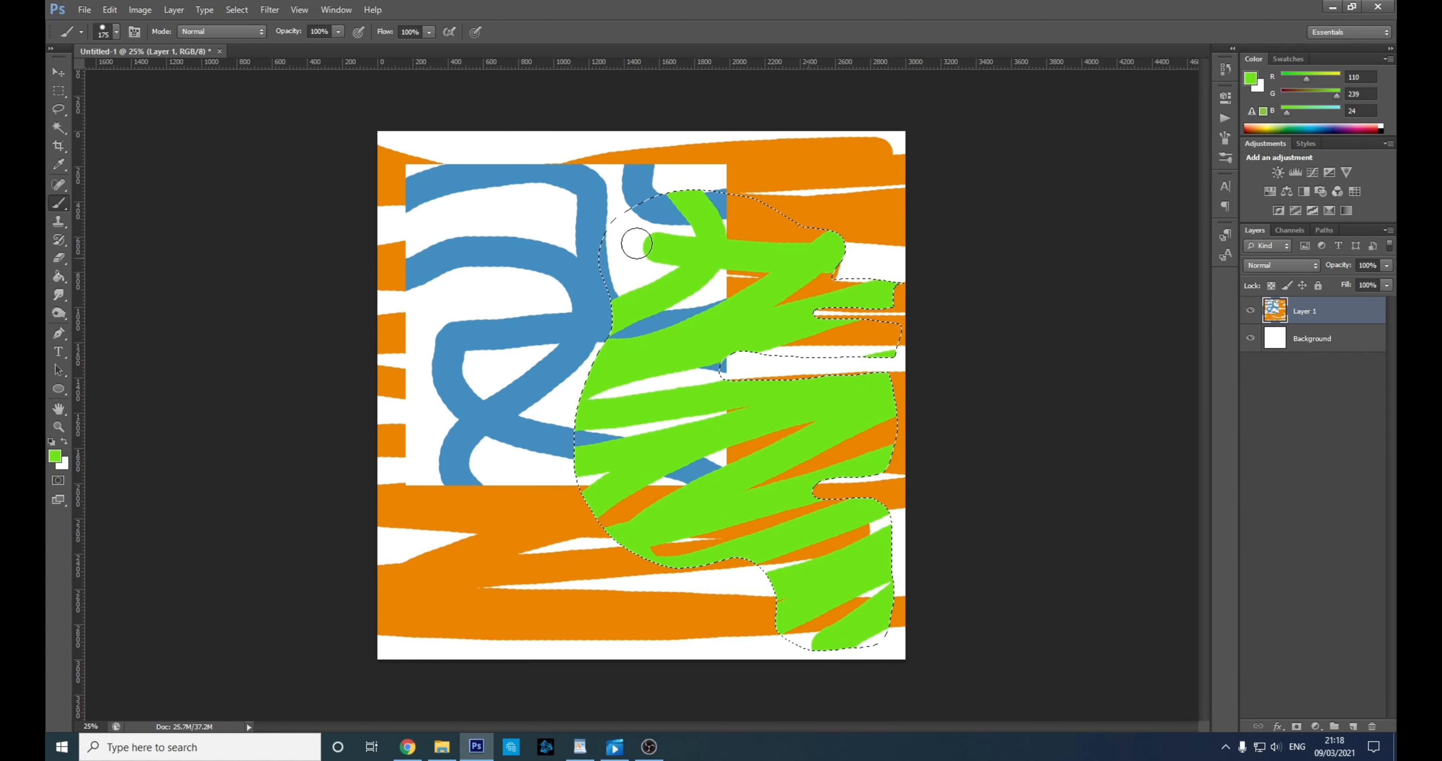
{"action": "left_click_drag", "start_coordinate": [637, 243], "coordinate": [895, 228]}
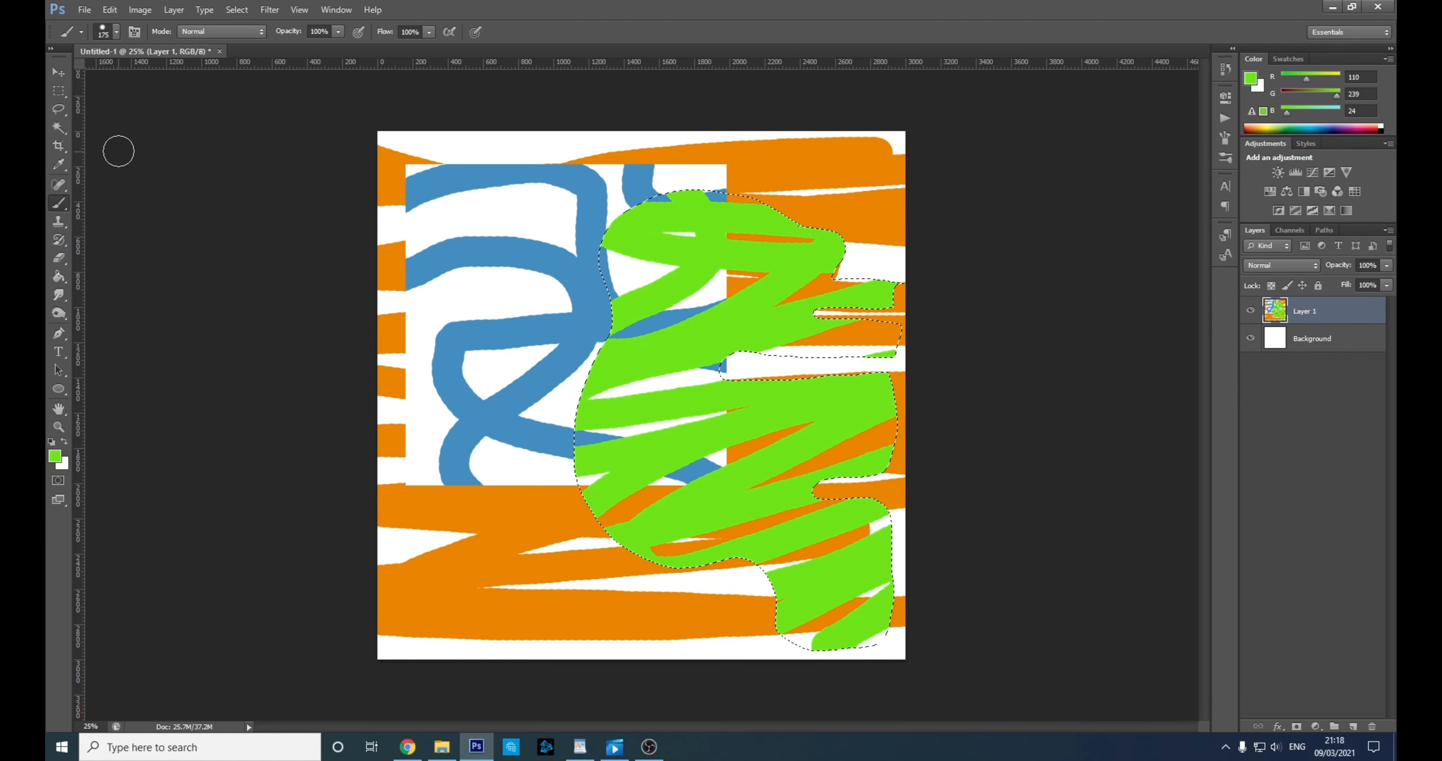
- Trace the white area beside the blue strokes with the Magnetic Lasso Tool, close the selection, and clear it
{"action": "left_click", "coordinate": [58, 146]}
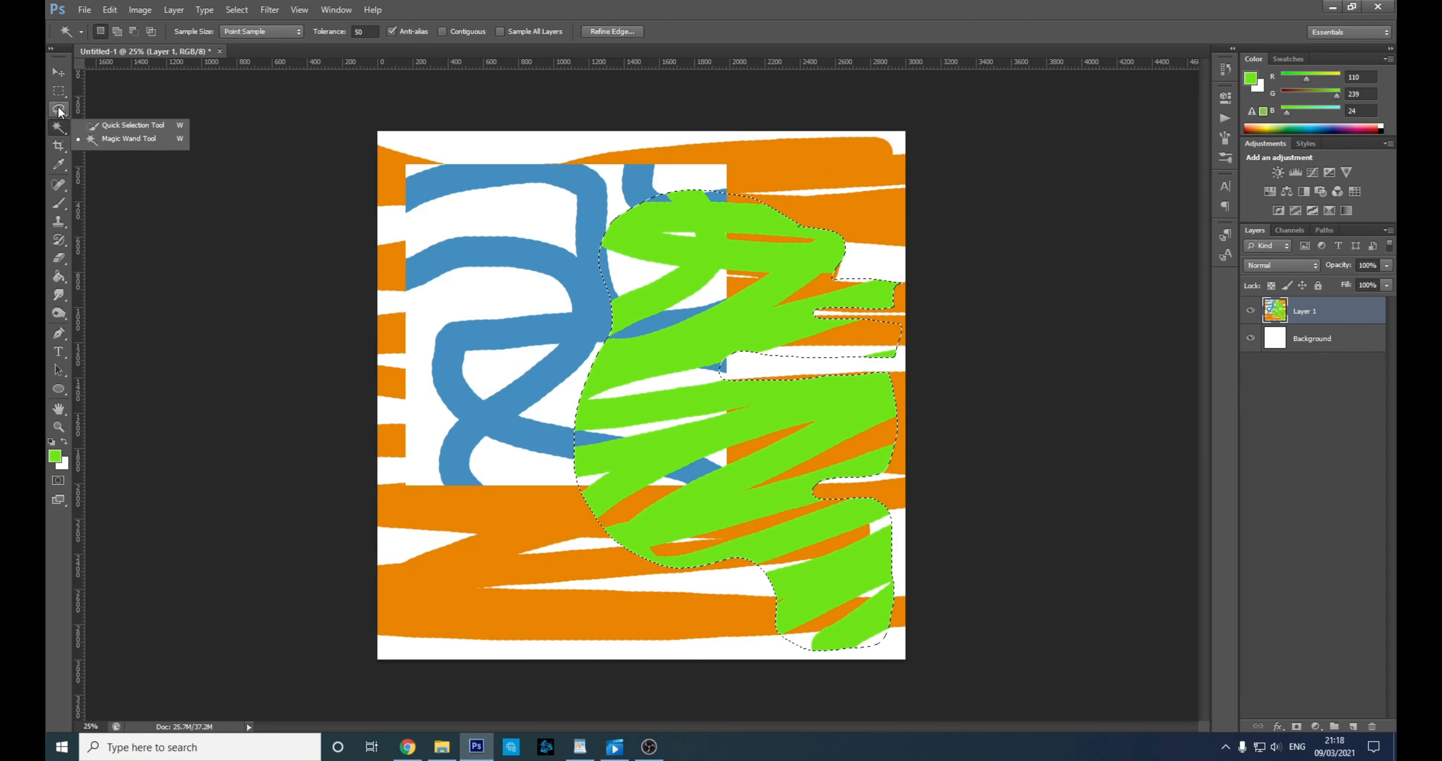
{"action": "left_click", "coordinate": [59, 110]}
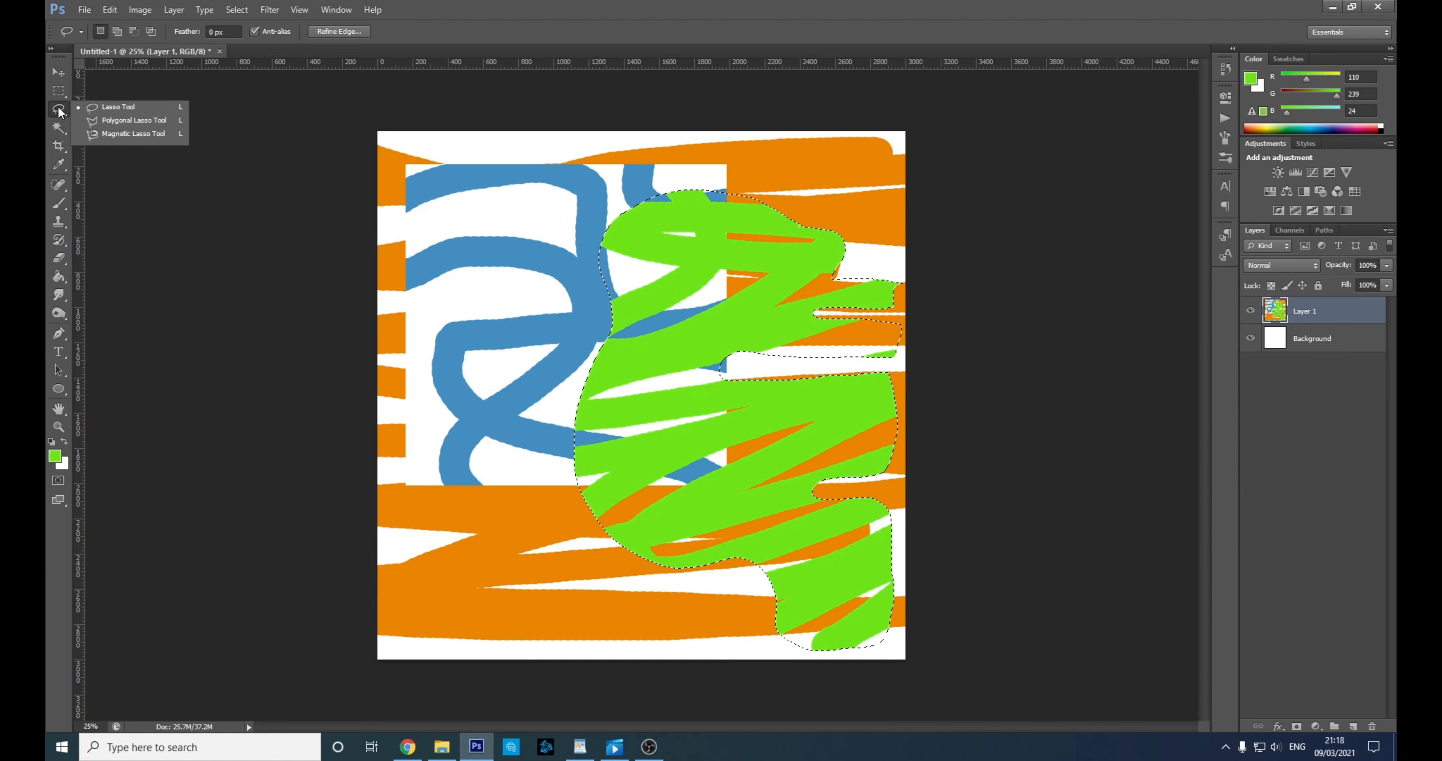
{"action": "left_click", "coordinate": [99, 137]}
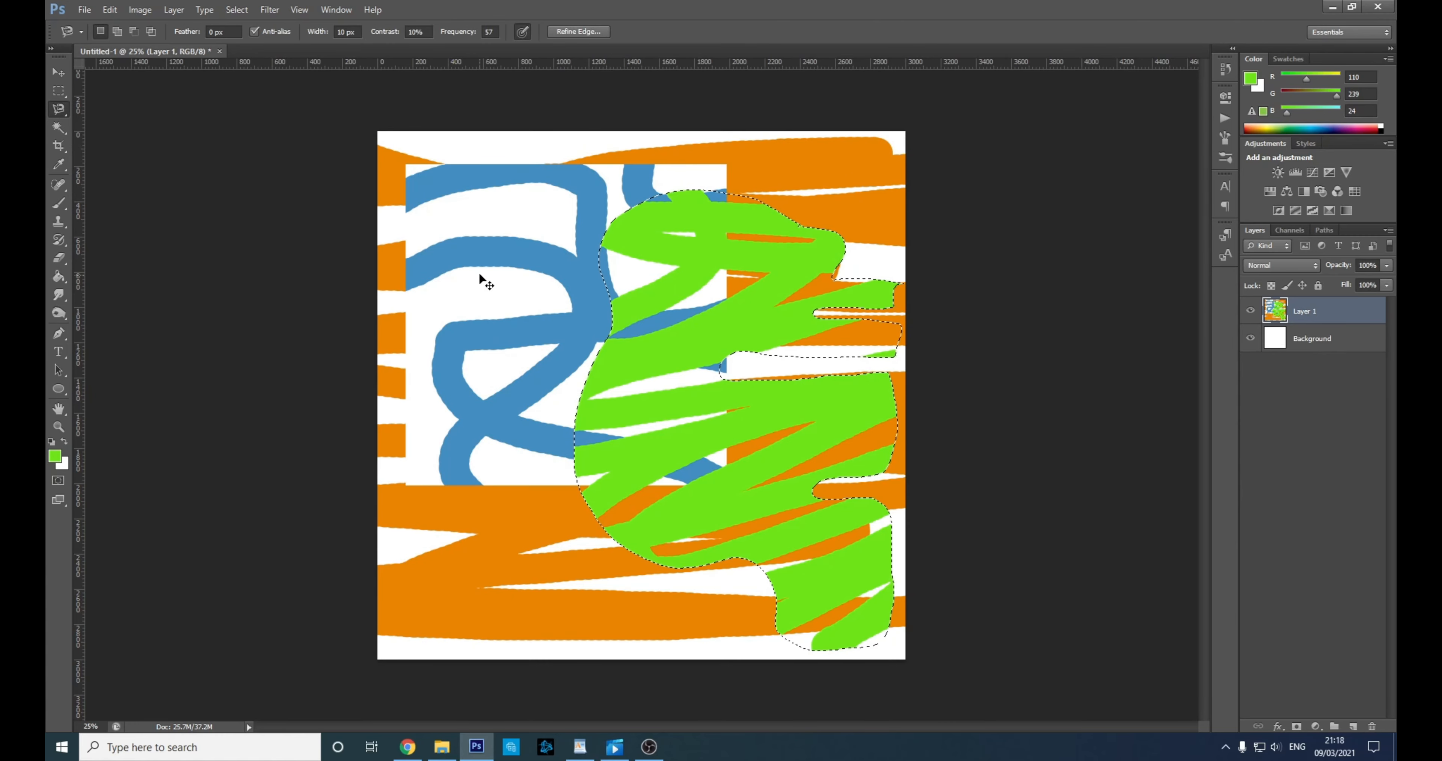
{"action": "left_click", "coordinate": [650, 376]}
{"action": "left_click", "coordinate": [406, 486]}
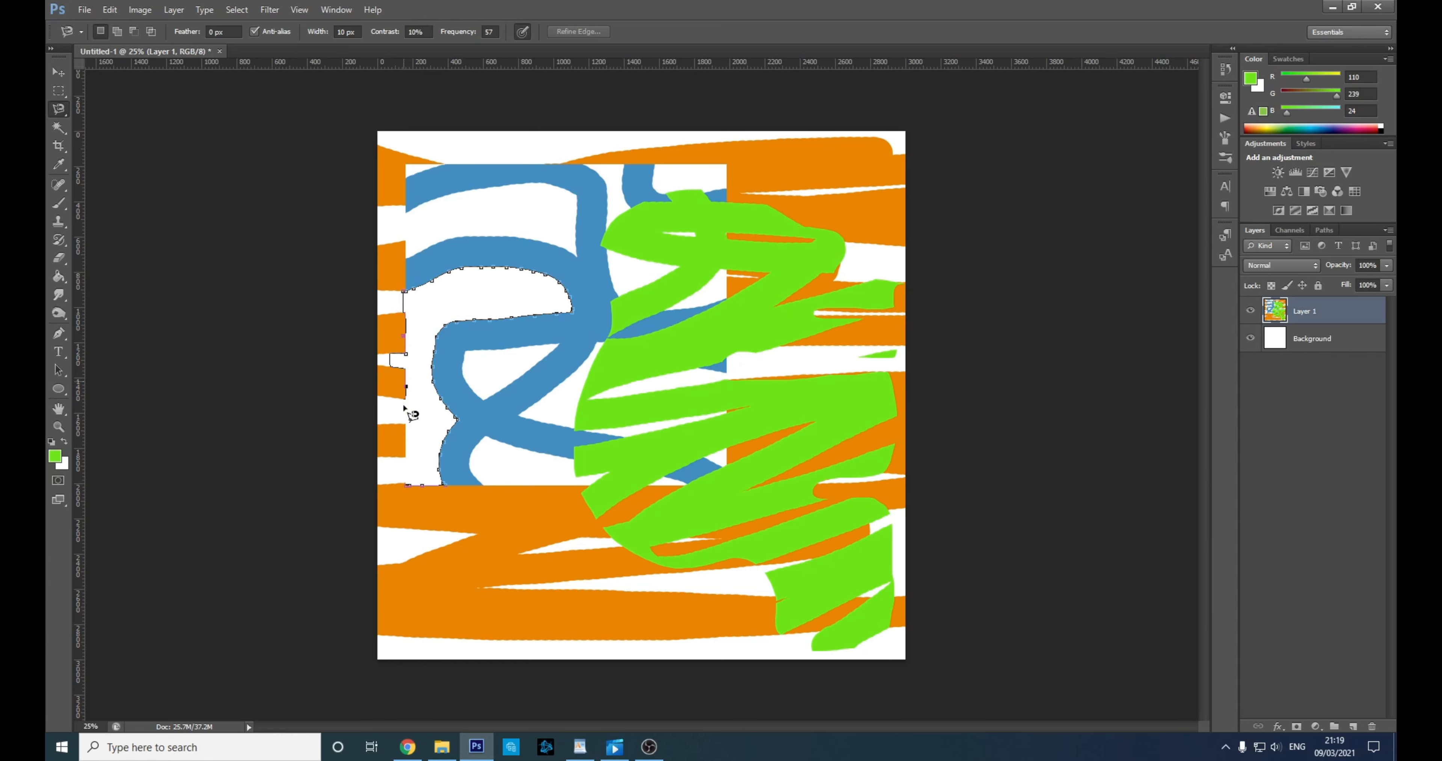
{"action": "left_click", "coordinate": [407, 485]}
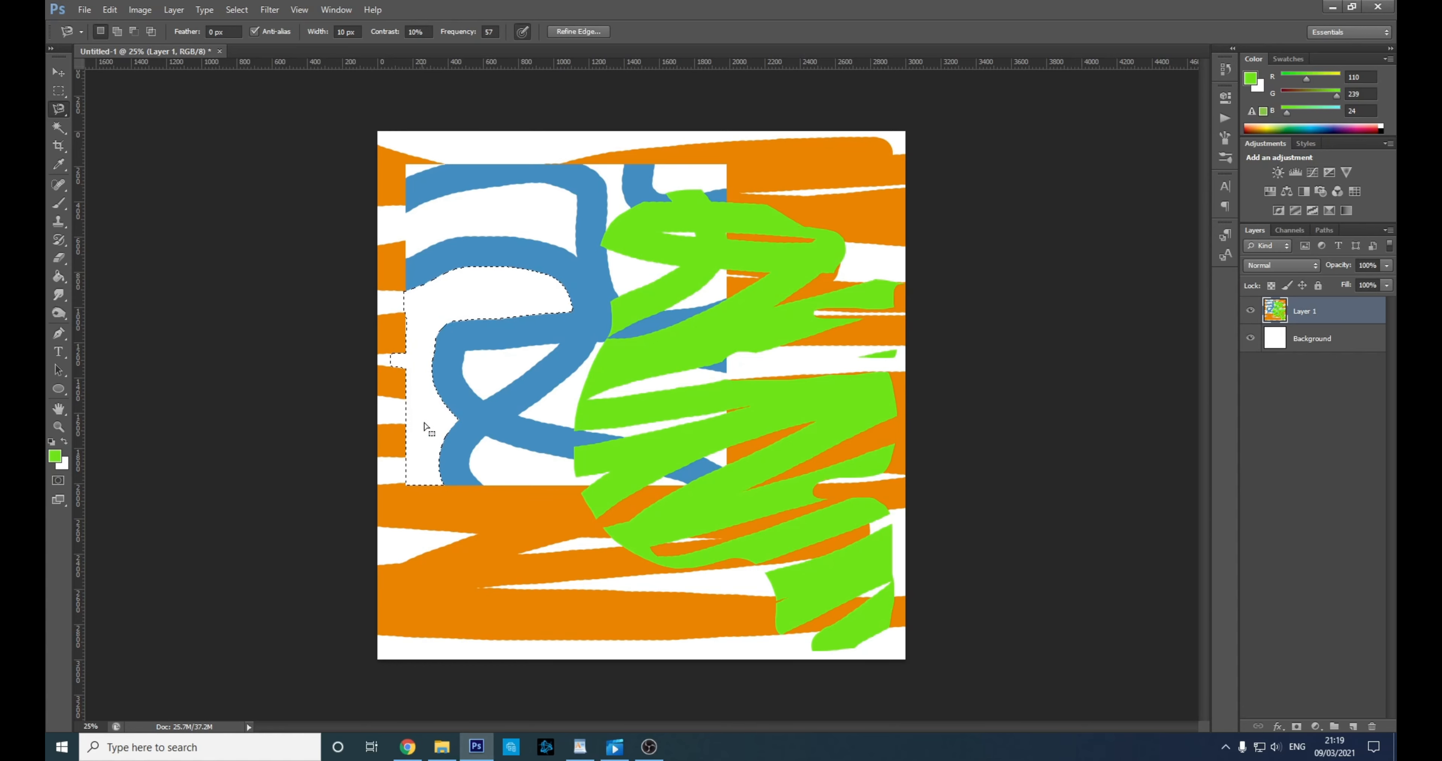
{"action": "left_click", "coordinate": [474, 312]}
- Select the connected orange area at the canvas's upper right with the Magic Wand, keeping Contiguous on, and deselect it
{"action": "left_click", "coordinate": [59, 127]}
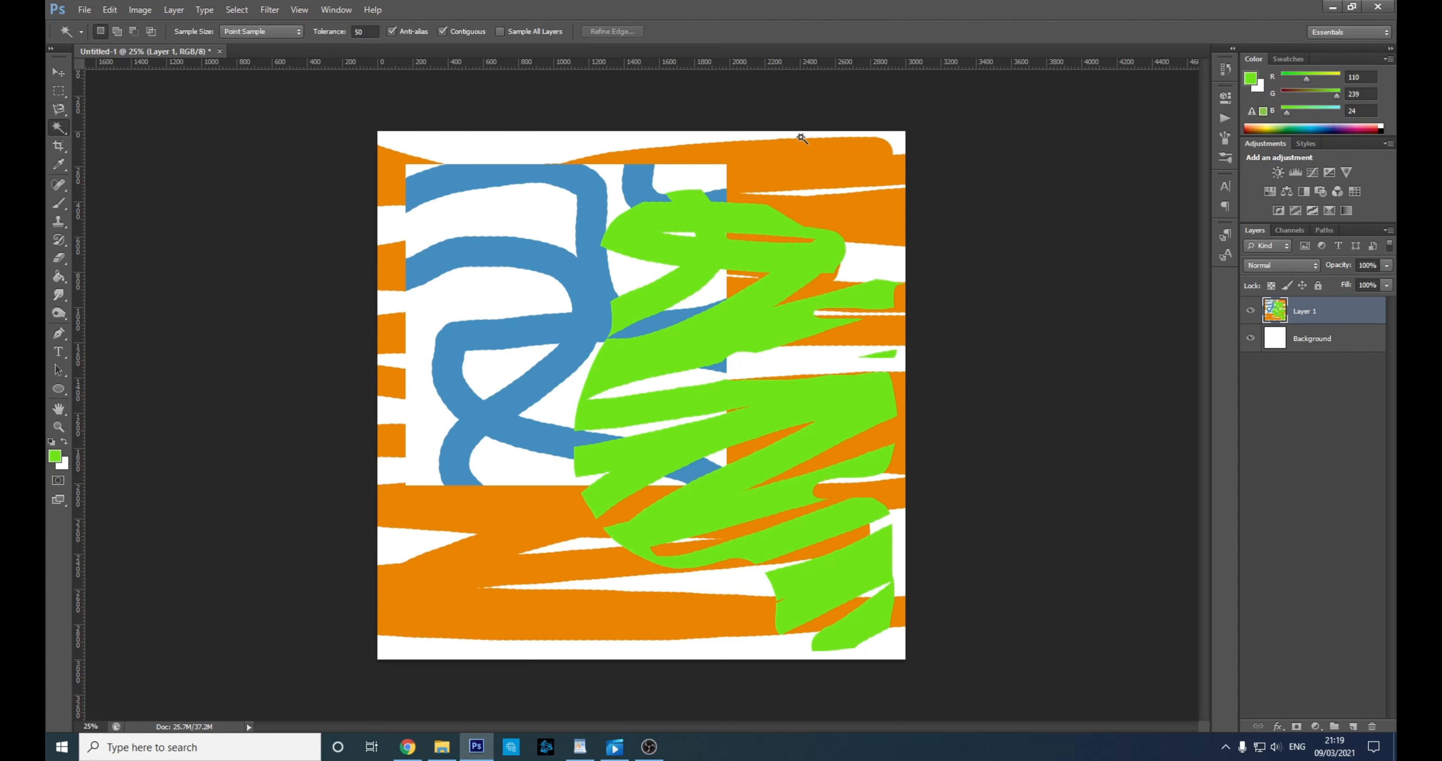
{"action": "left_click", "coordinate": [757, 161]}
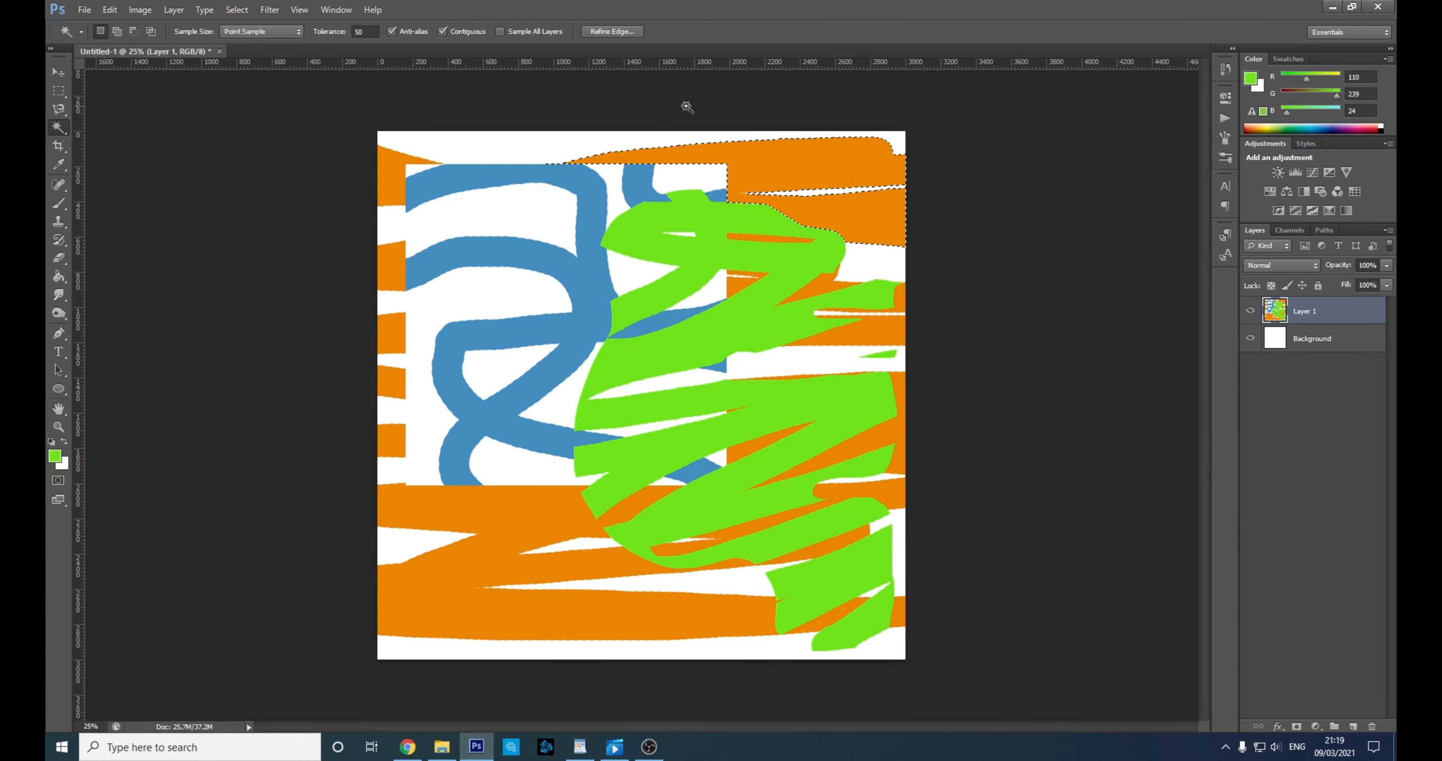
{"action": "key", "text": "ctrl+d"}
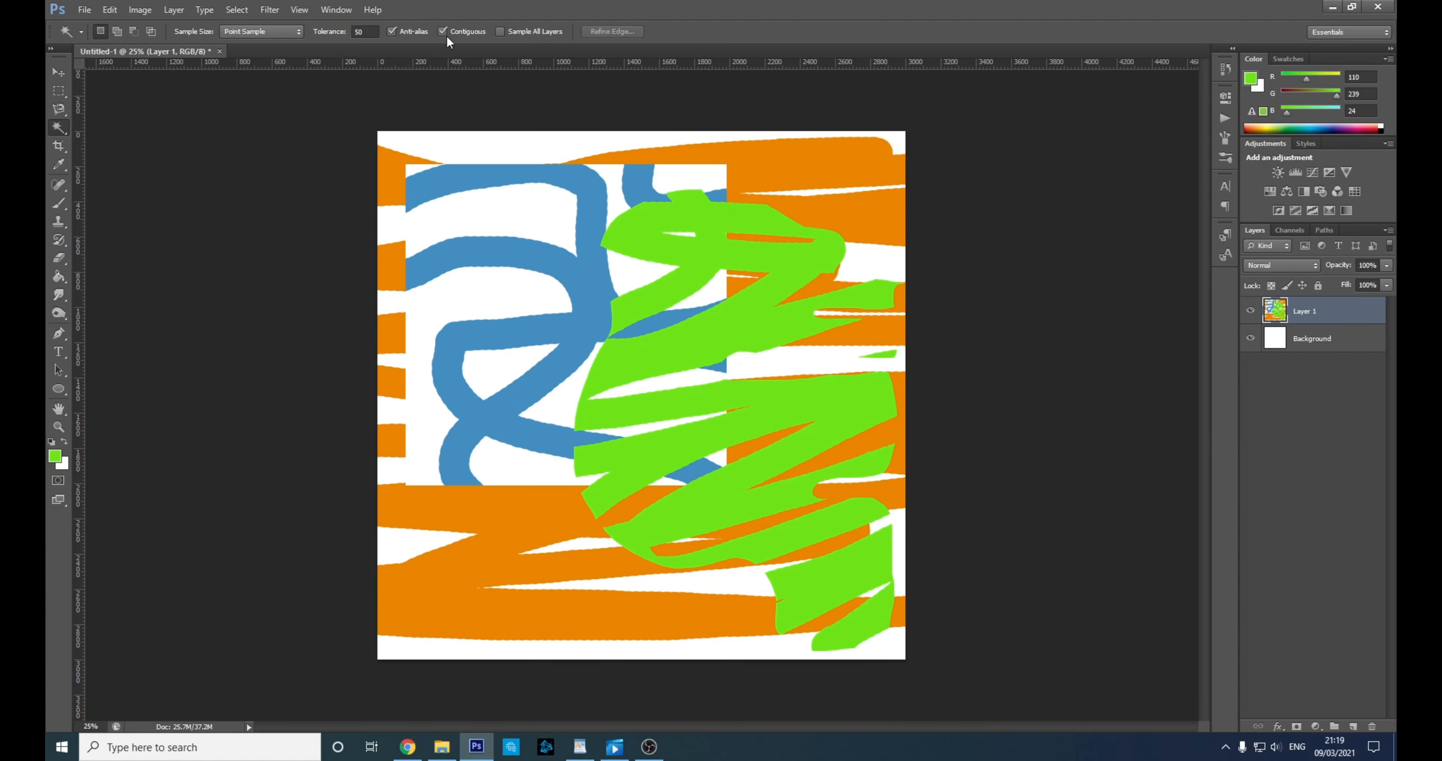
- Turn off Contiguous, select every orange area on Layer 1 with the Magic Wand, and clear the selection
{"action": "left_click", "coordinate": [795, 171]}
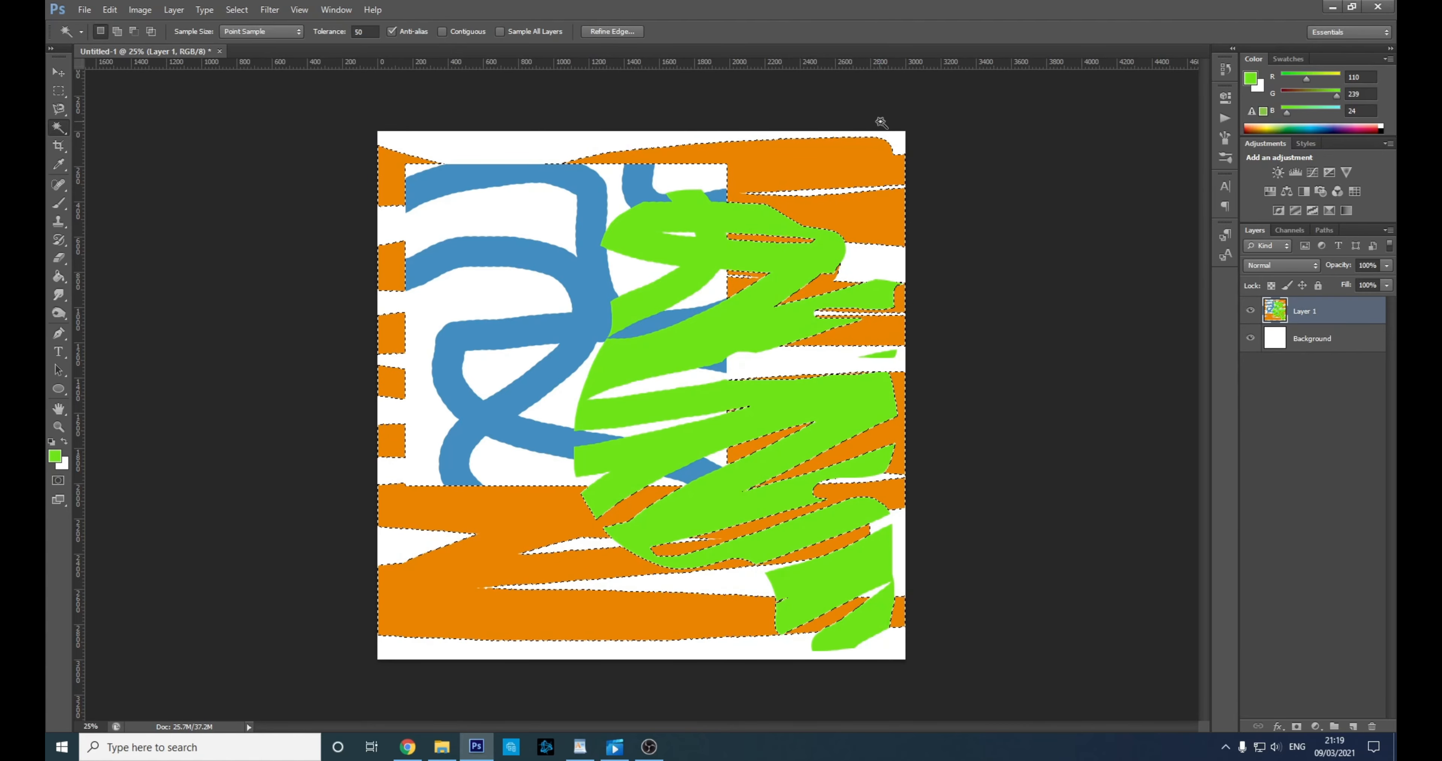
{"action": "key", "text": "ctrl+d"}
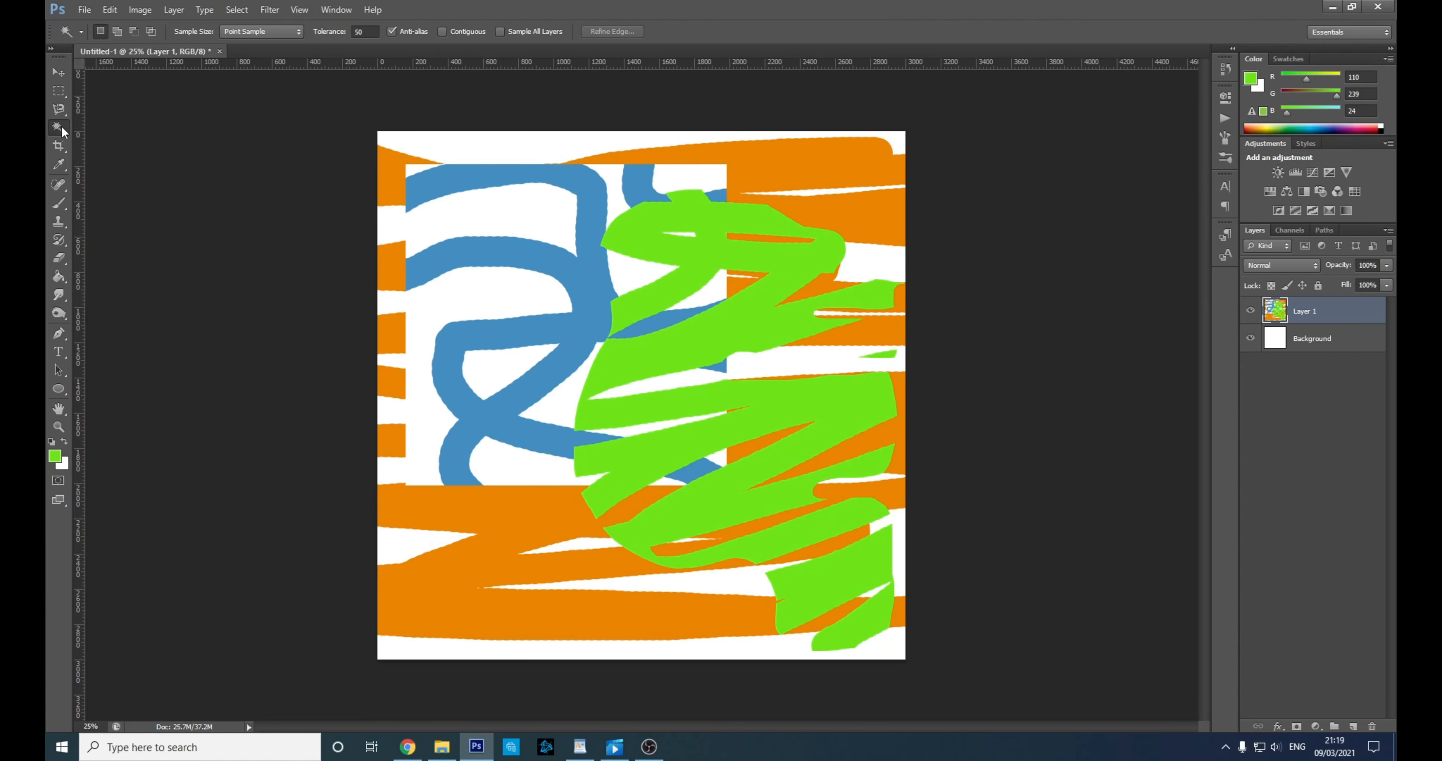
{"action": "right_click", "coordinate": [61, 125]}
{"action": "left_click", "coordinate": [123, 138]}
{"action": "left_click_drag", "start_coordinate": [368, 31], "coordinate": [354, 31]}
{"action": "key", "text": "Return"}
- Brush over the orange areas along the canvas's upper right with the Quick Selection Tool, extending the selection down between the green strokes
{"action": "right_click", "coordinate": [60, 129]}
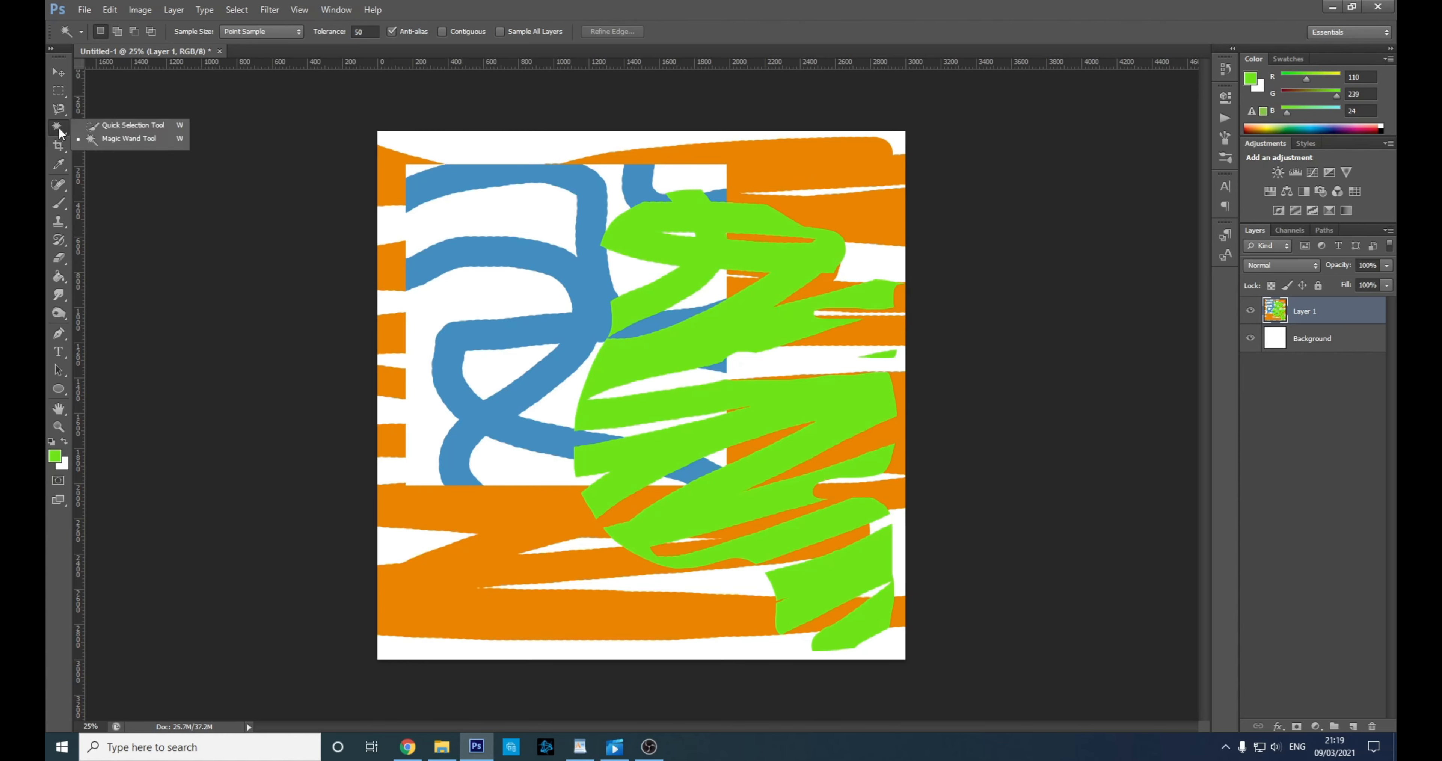
{"action": "left_click", "coordinate": [104, 125]}
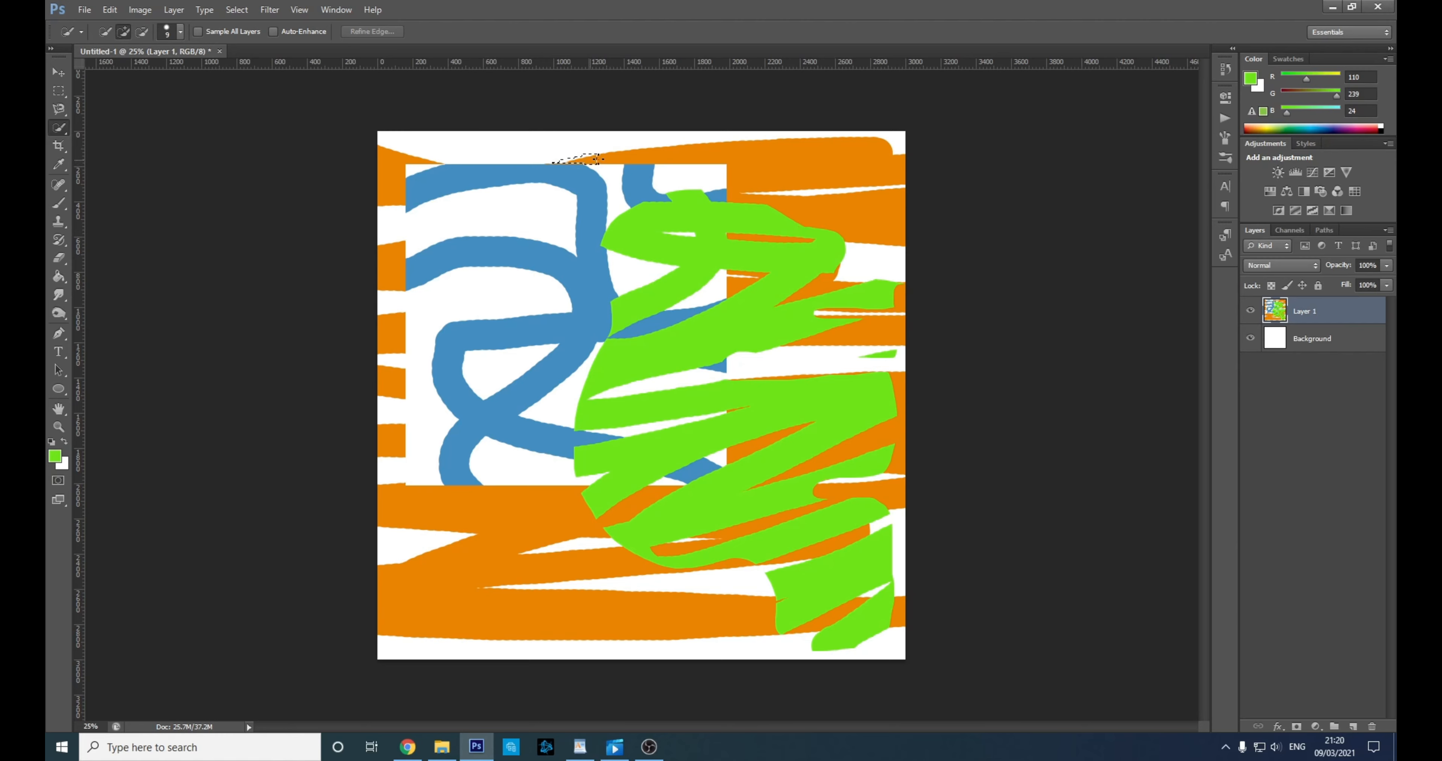
{"action": "left_click_drag", "start_coordinate": [659, 156], "coordinate": [753, 154]}
{"action": "left_click_drag", "start_coordinate": [839, 181], "coordinate": [838, 181]}
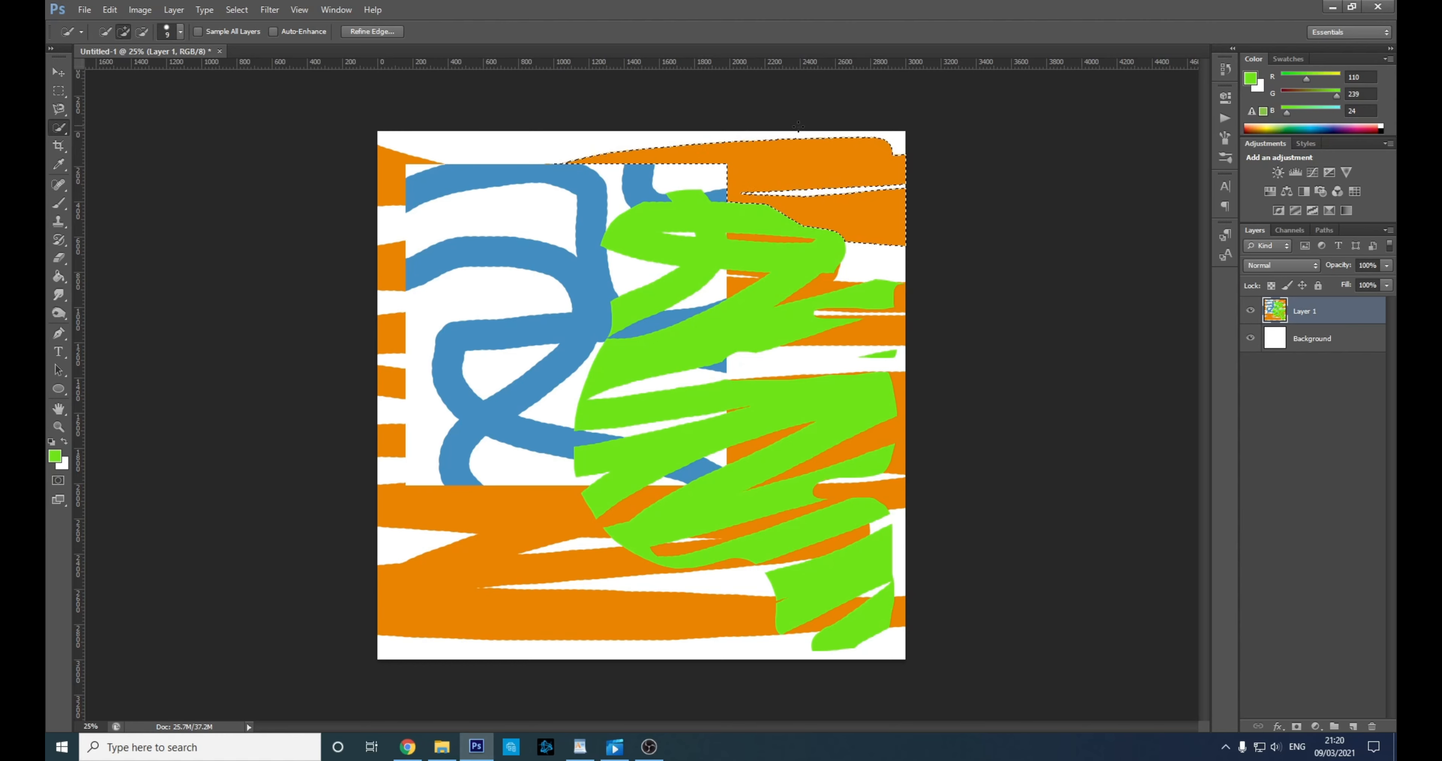
{"action": "mouse_move", "coordinate": [829, 282]}
{"action": "left_mouse_down"}
{"action": "mouse_move", "coordinate": [812, 298]}
{"action": "mouse_move", "coordinate": [857, 286]}
{"action": "mouse_move", "coordinate": [895, 302]}
{"action": "mouse_move", "coordinate": [891, 328]}
{"action": "left_mouse_up"}
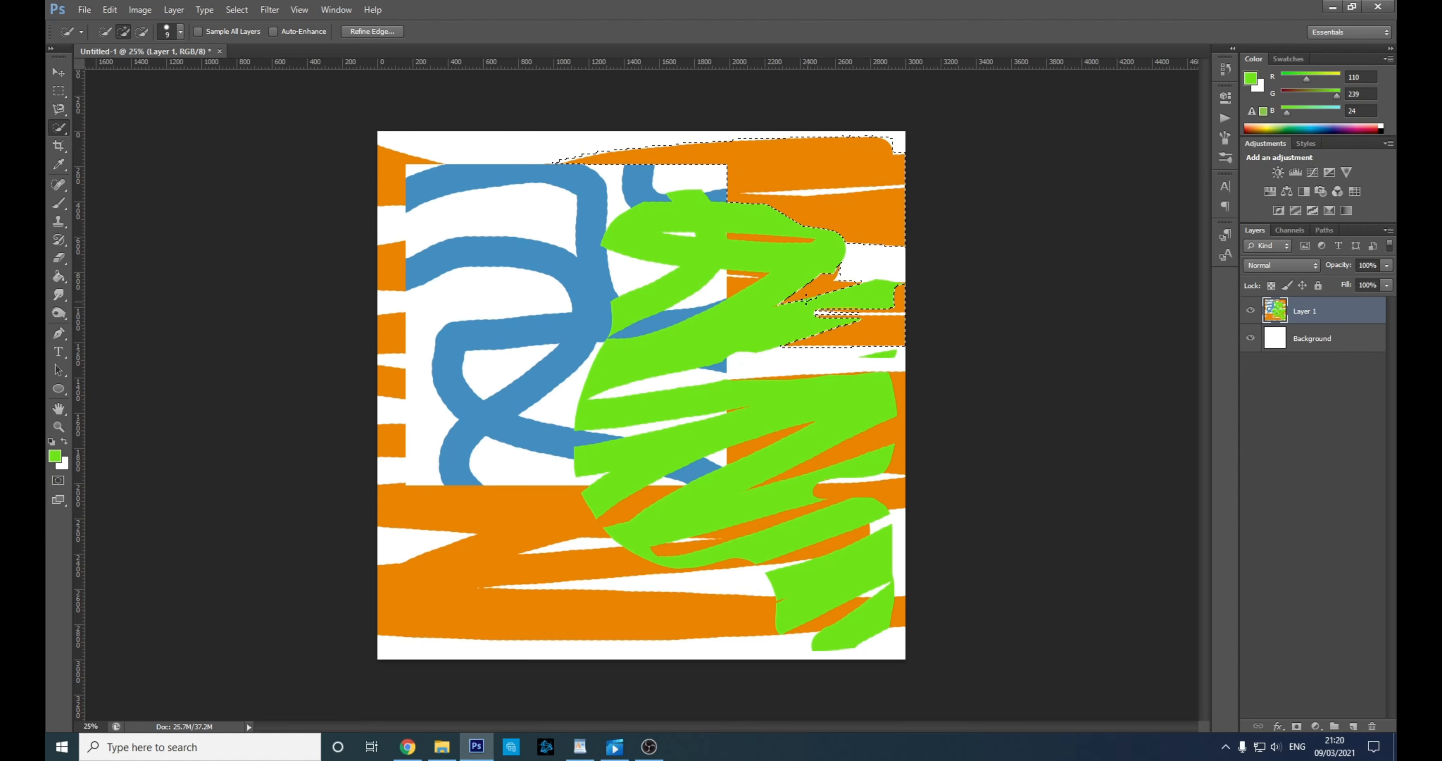
- Extend the Quick Selection over the orange gaps between the green strokes and the connected blue strokes, and deselect everything
{"action": "left_click", "coordinate": [742, 285]}
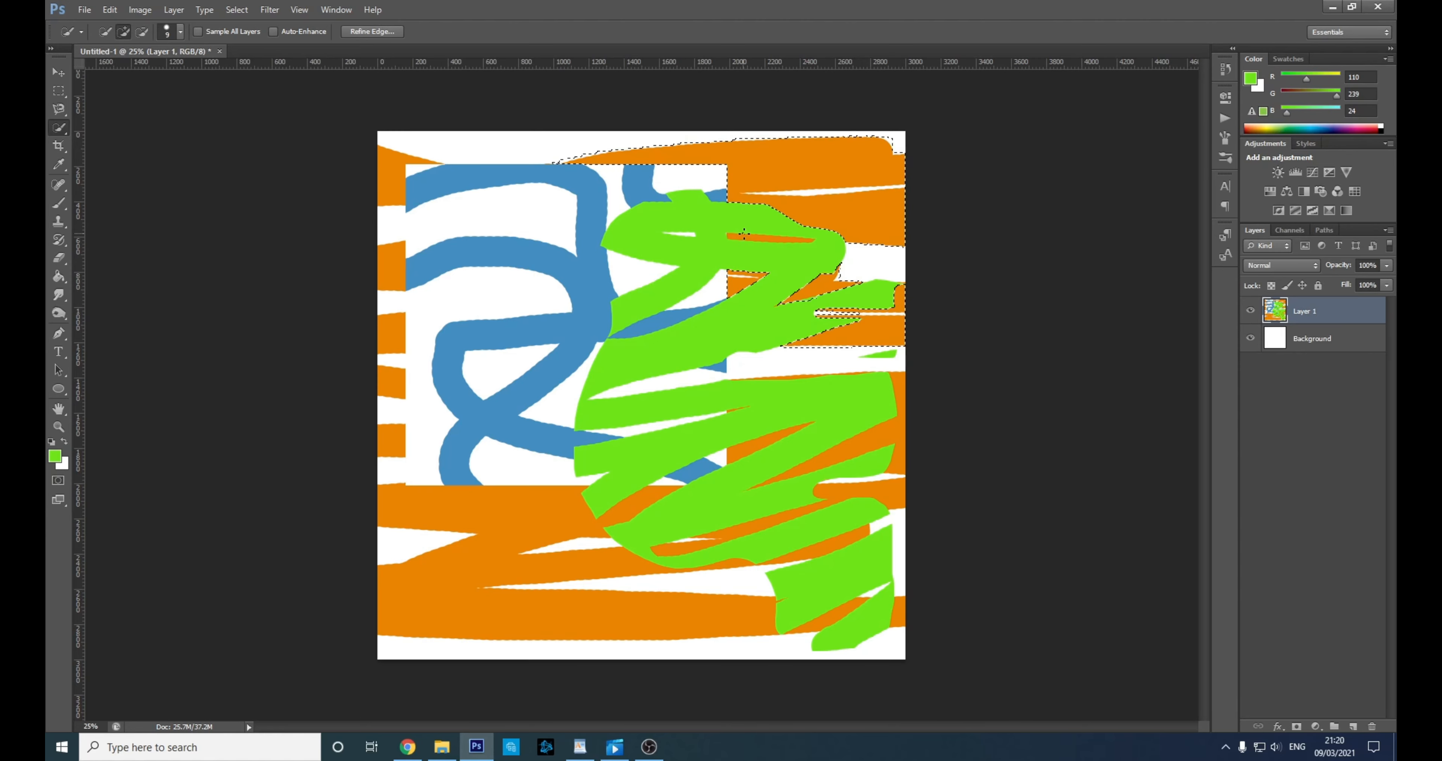
{"action": "left_click", "coordinate": [778, 442]}
{"action": "left_click", "coordinate": [852, 446]}
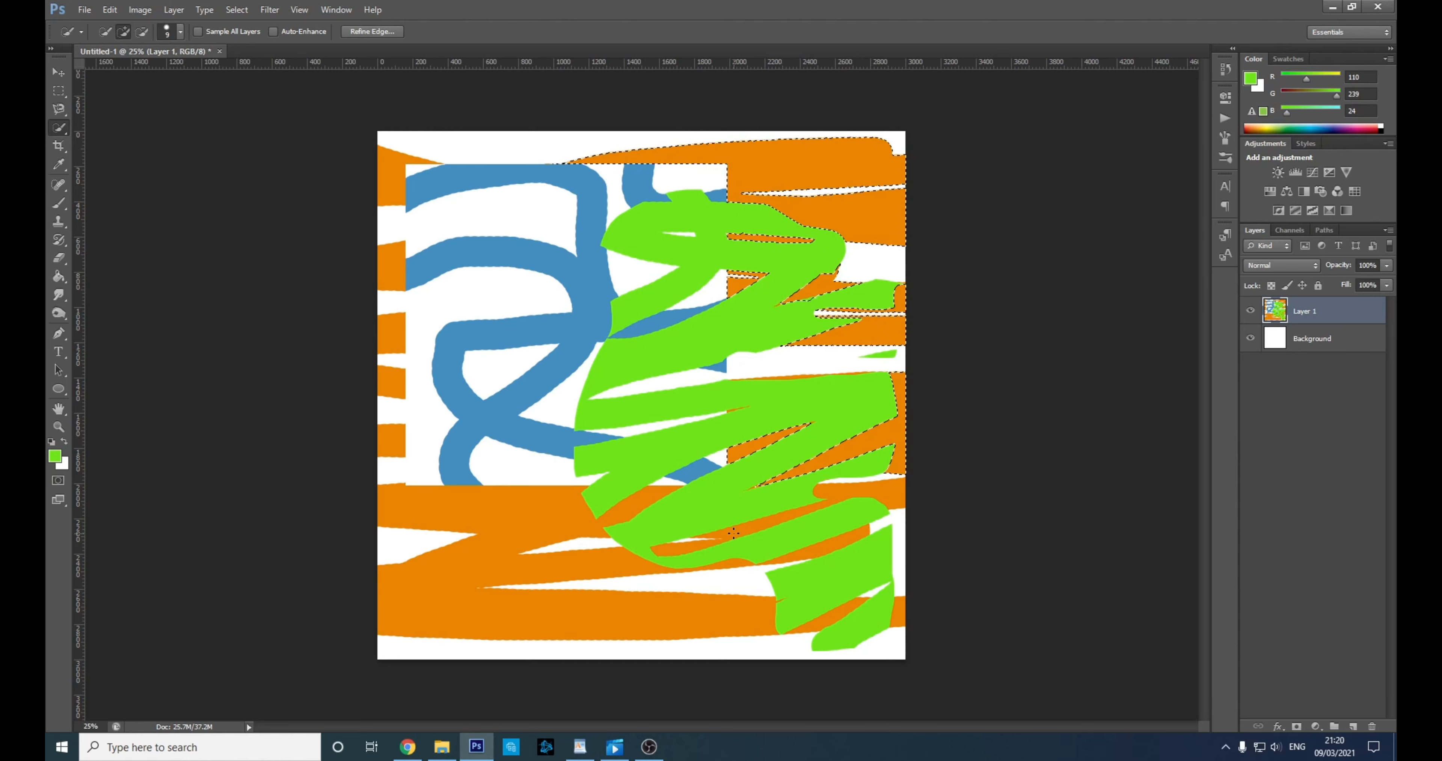
{"action": "left_click", "coordinate": [698, 539]}
{"action": "left_click", "coordinate": [554, 362]}
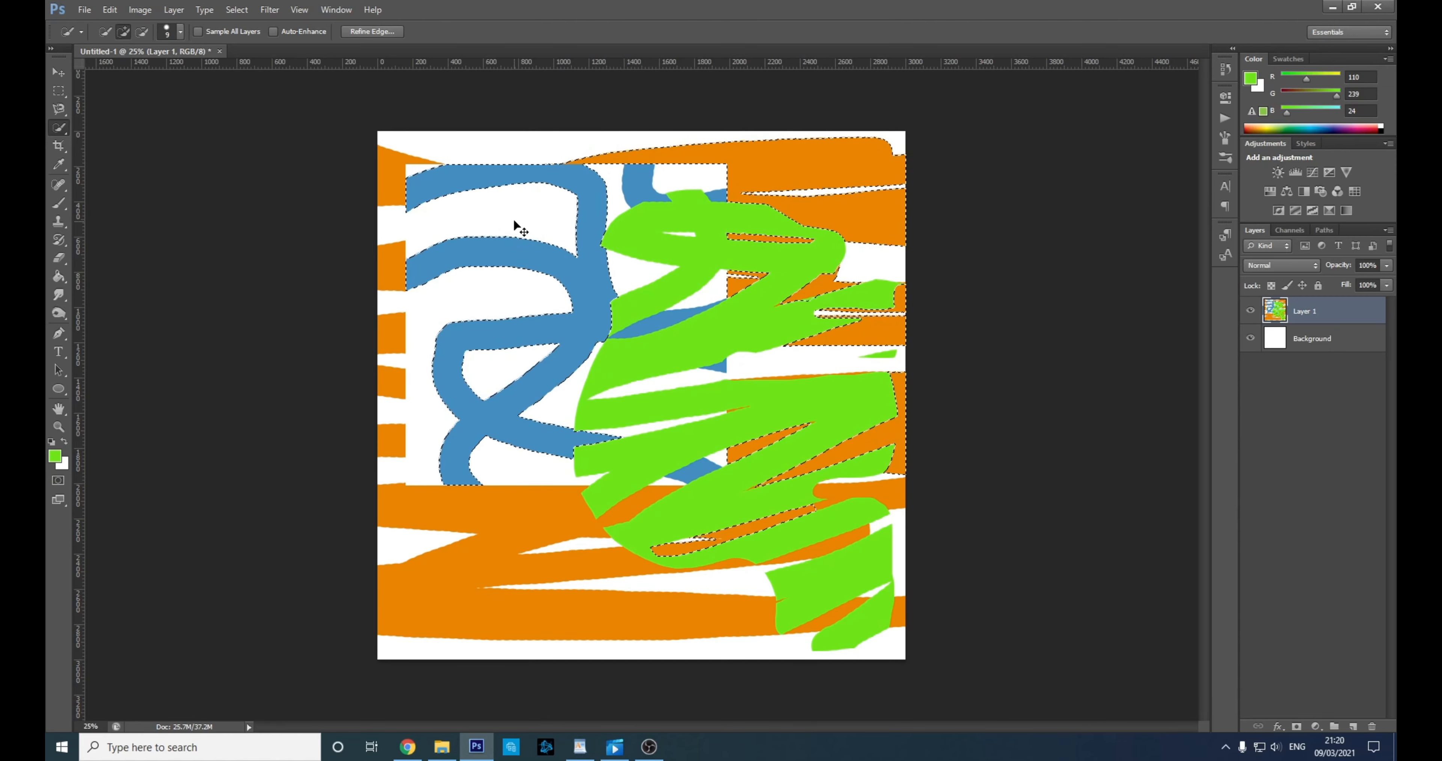
{"action": "key", "text": "ctrl+d"}
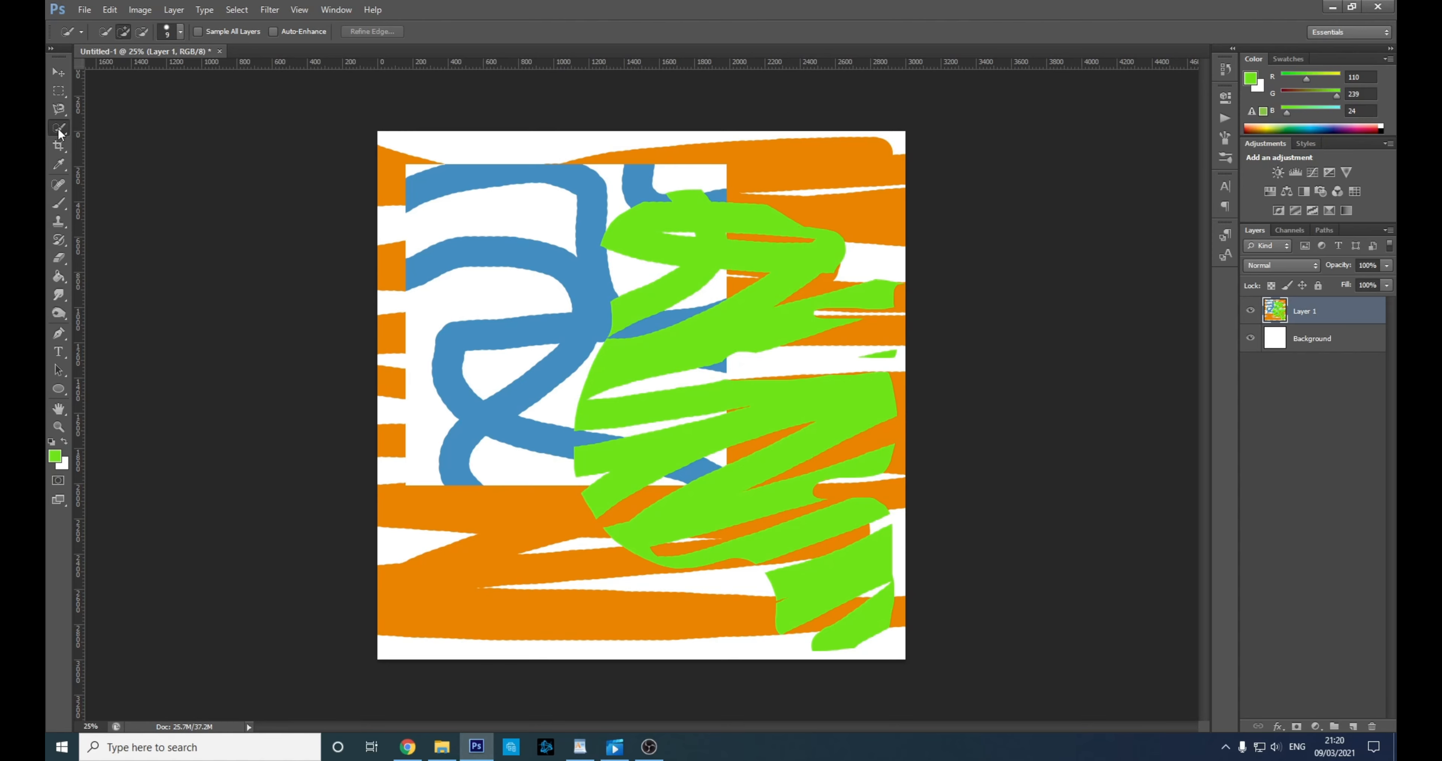
- Extend the canvas beyond its right and upper edges with the Crop Tool, to about 4200 px wide, and apply the crop
{"action": "left_click", "coordinate": [60, 147]}
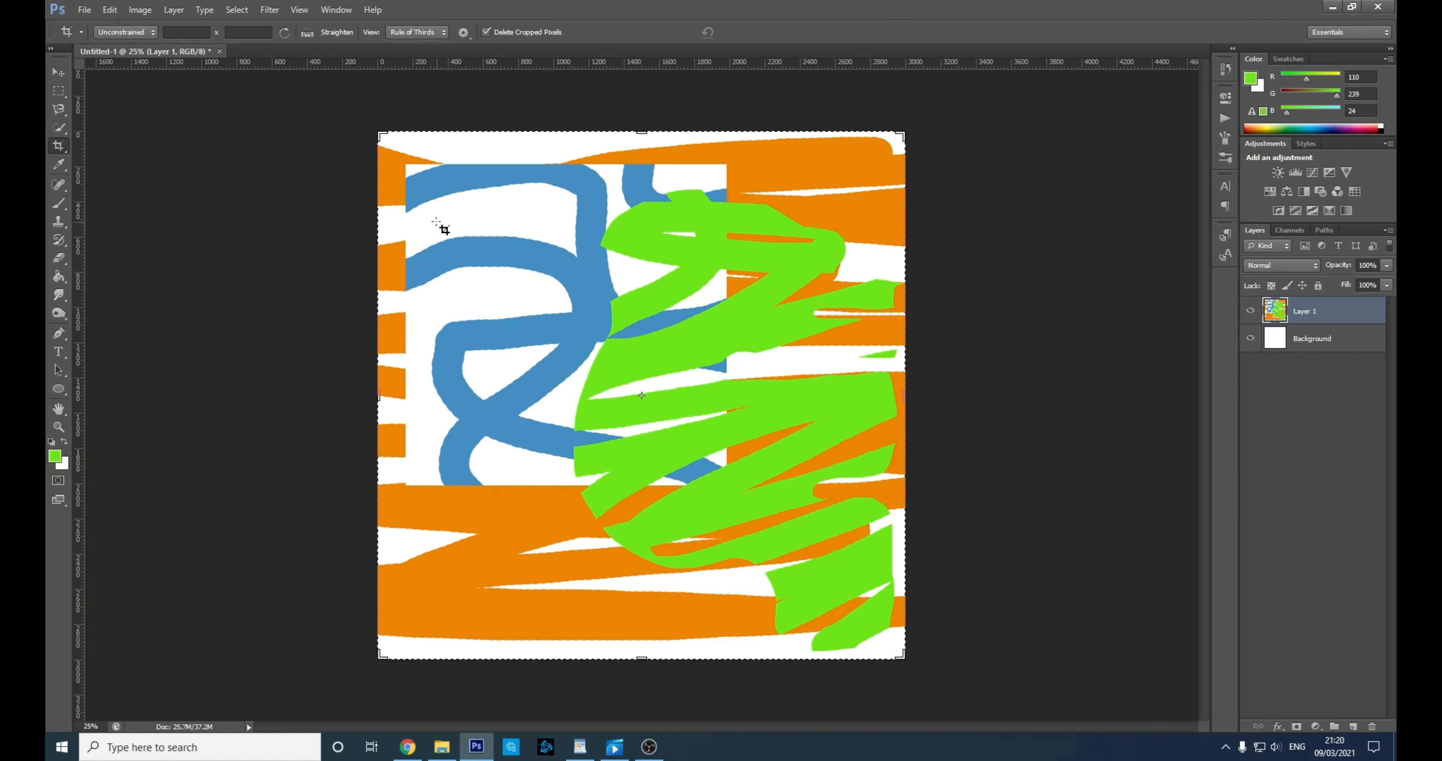
{"action": "left_click_drag", "start_coordinate": [905, 395], "coordinate": [1013, 395]}
{"action": "left_click_drag", "start_coordinate": [643, 133], "coordinate": [642, 81]}
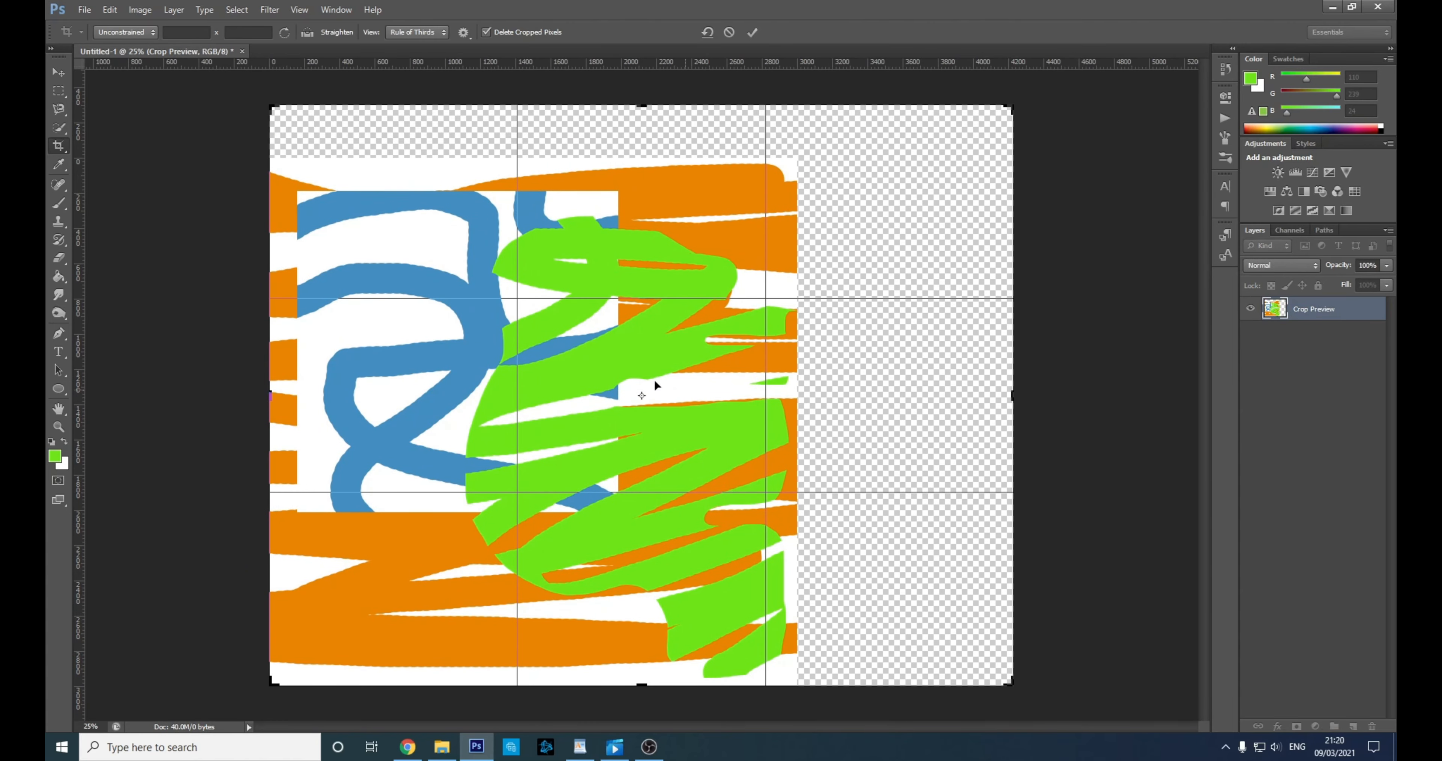
{"action": "left_click", "coordinate": [754, 32]}
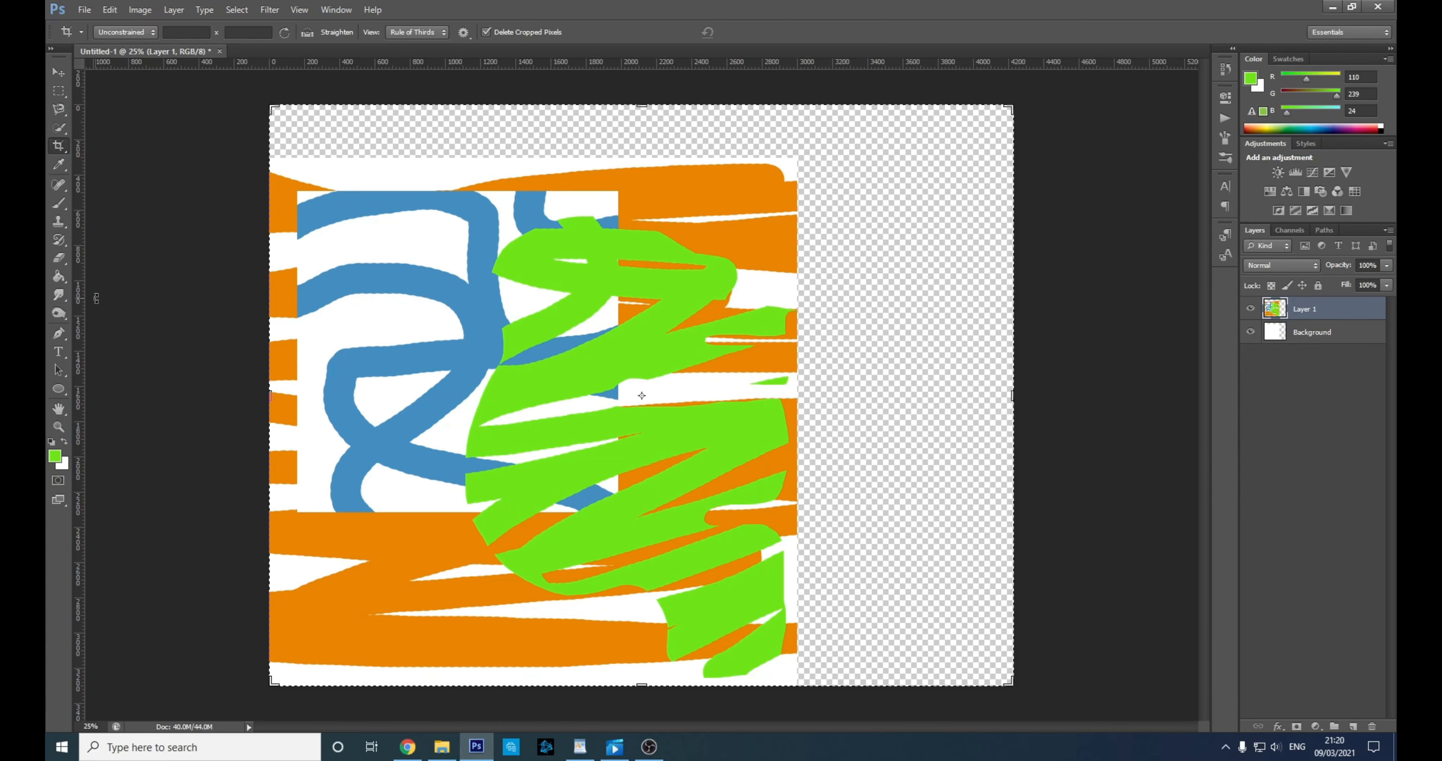
- Sample orange from the artwork with the Eyedropper Tool, and sample blue and green as foreground colours while using the Brush Tool
{"action": "left_click", "coordinate": [64, 167]}
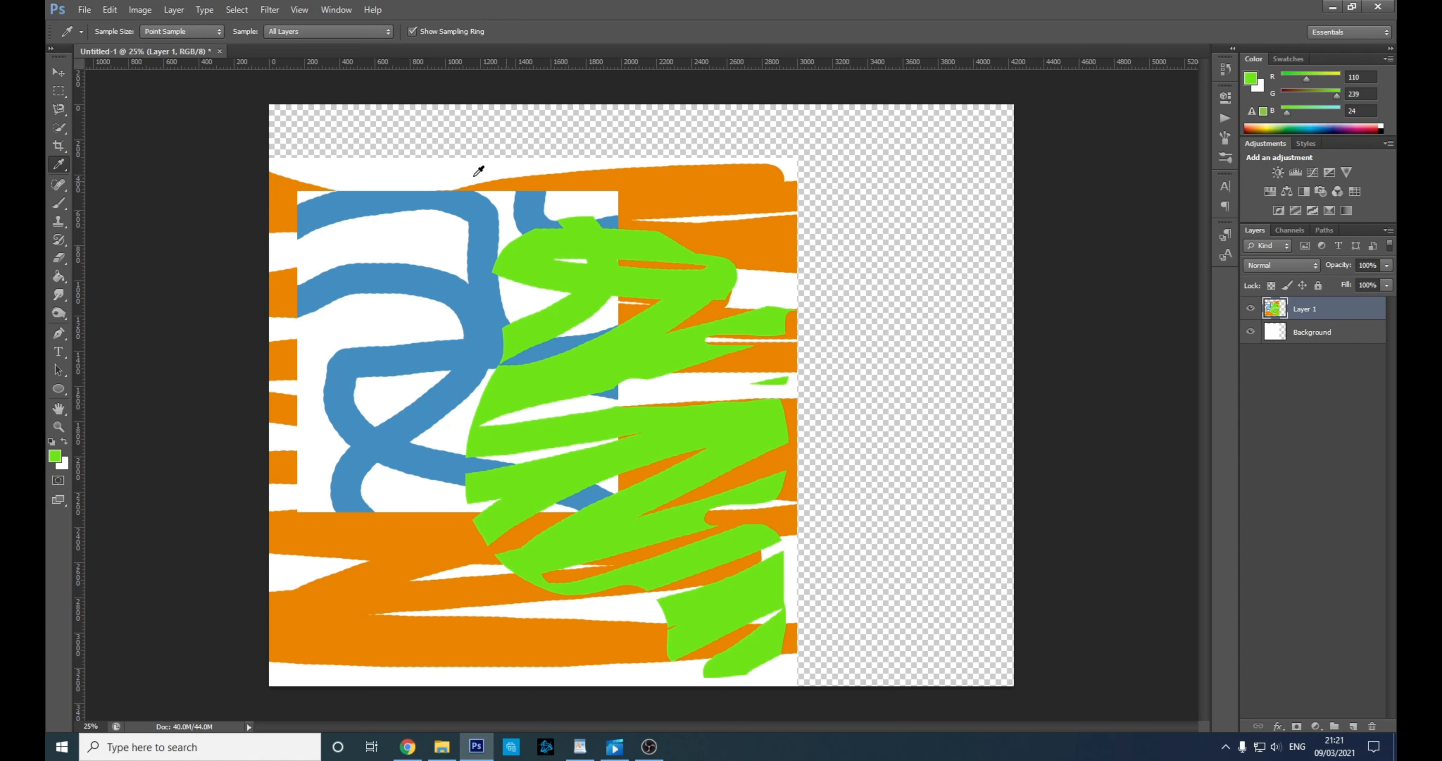
{"action": "left_click", "coordinate": [676, 184]}
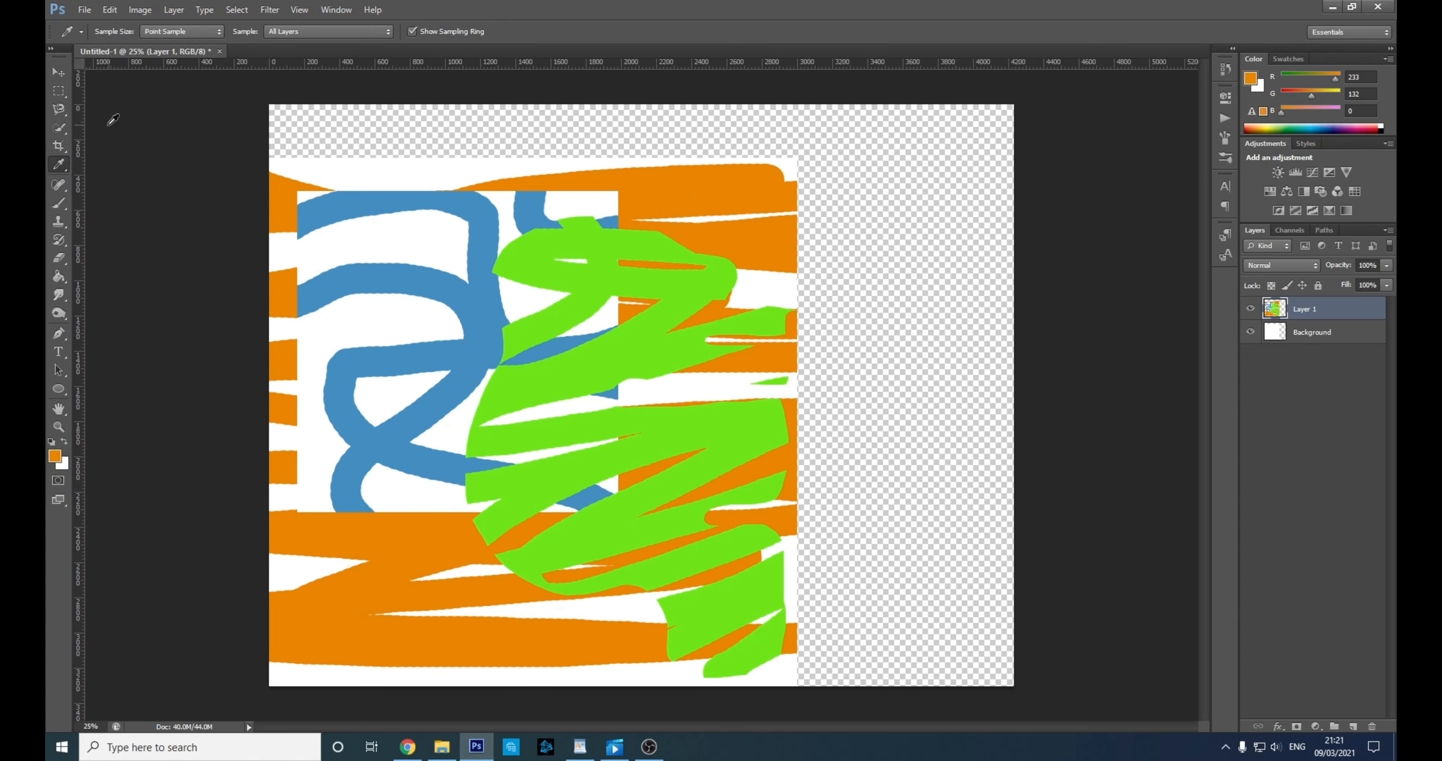
{"action": "left_click", "coordinate": [59, 201]}
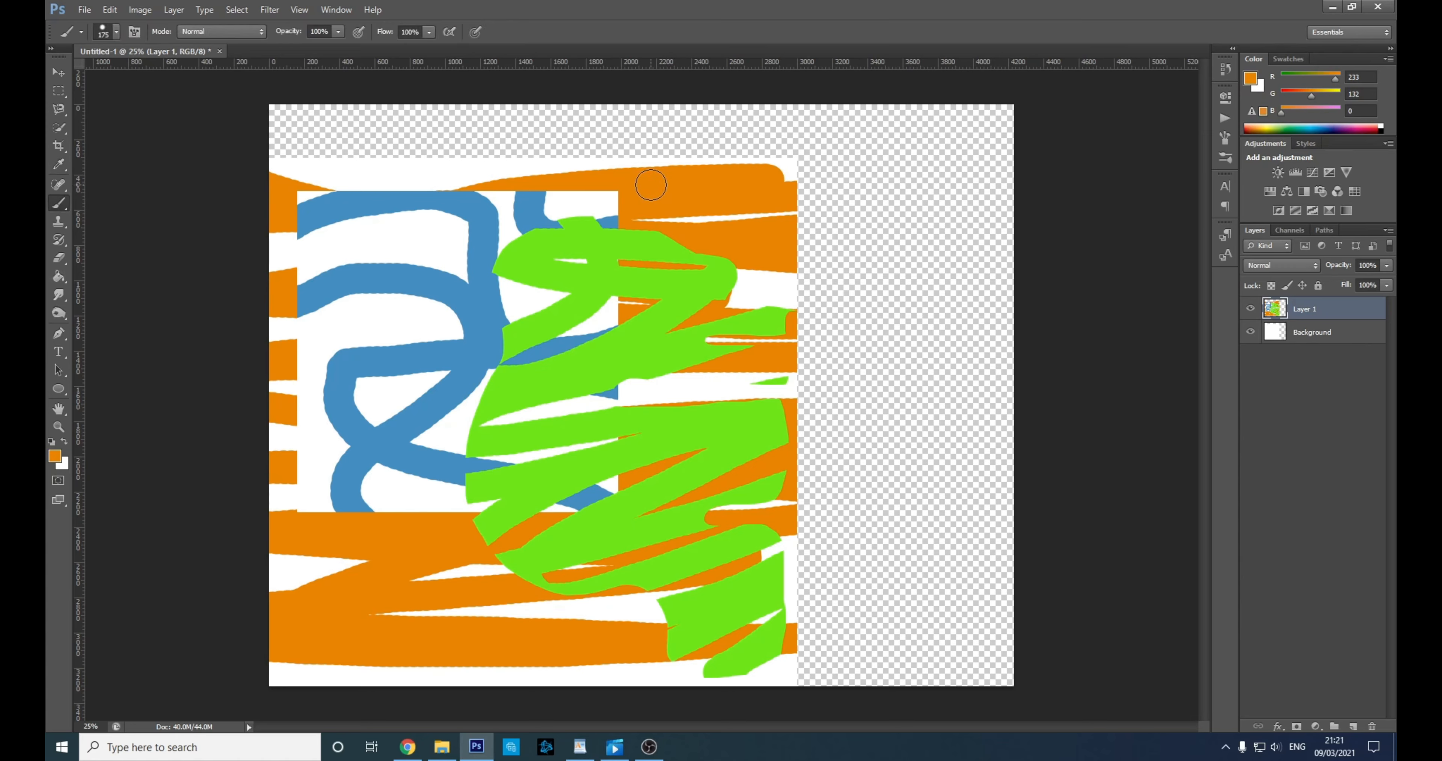
{"action": "left_click", "coordinate": [531, 209], "text": "alt"}
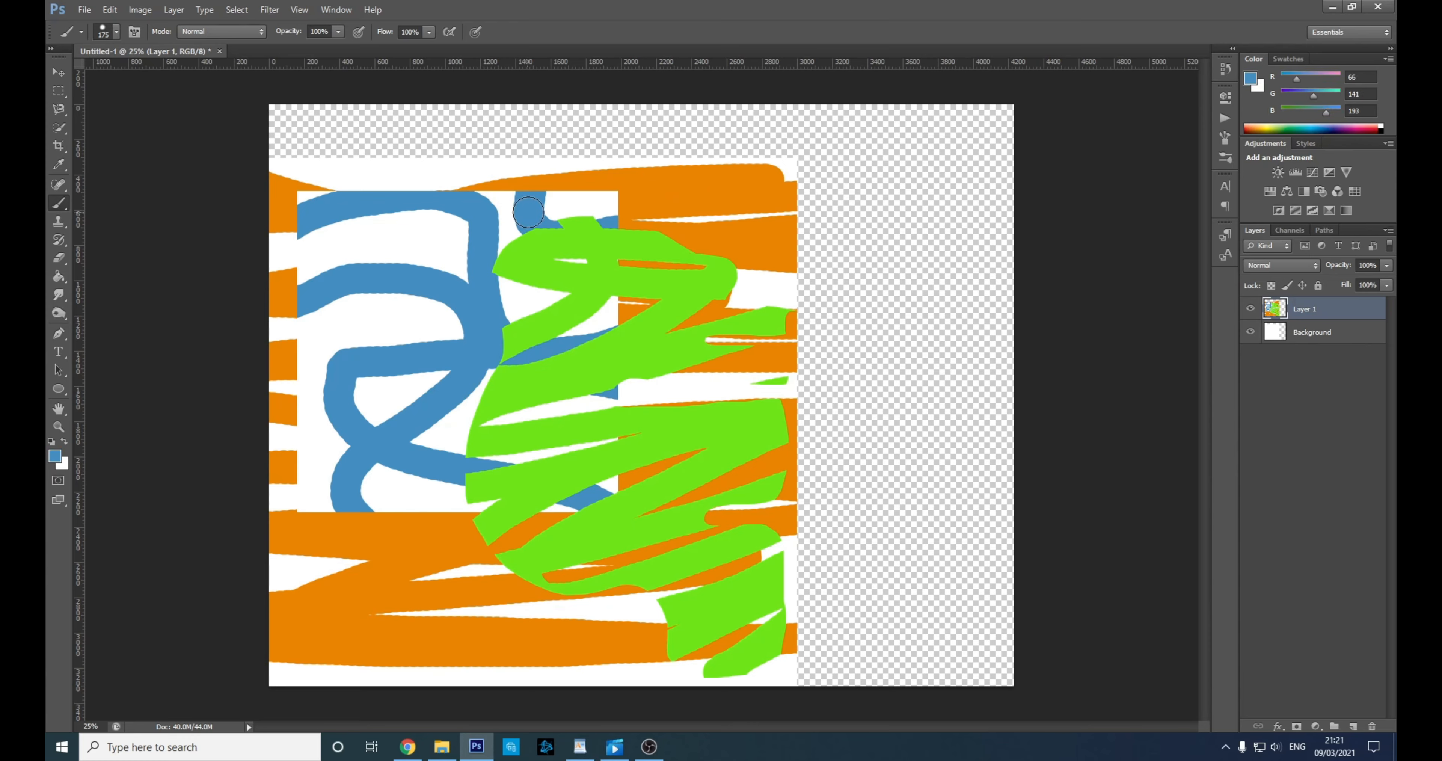
{"action": "left_click", "coordinate": [597, 244], "text": "alt"}
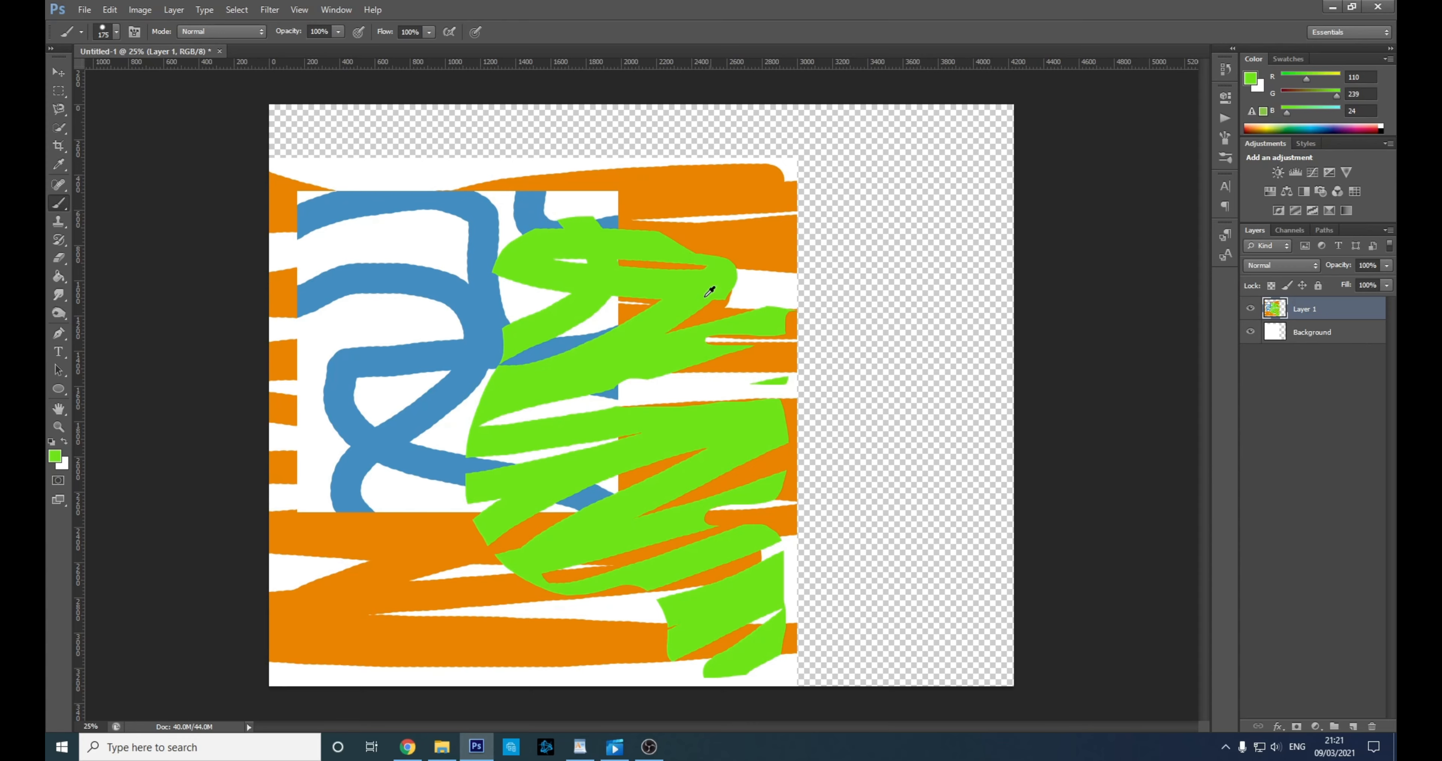
- Clone the artwork's upper-left orange and blue strokes onto the empty right area using the Clone Stamp Tool at size 150
{"action": "left_click", "coordinate": [58, 221]}
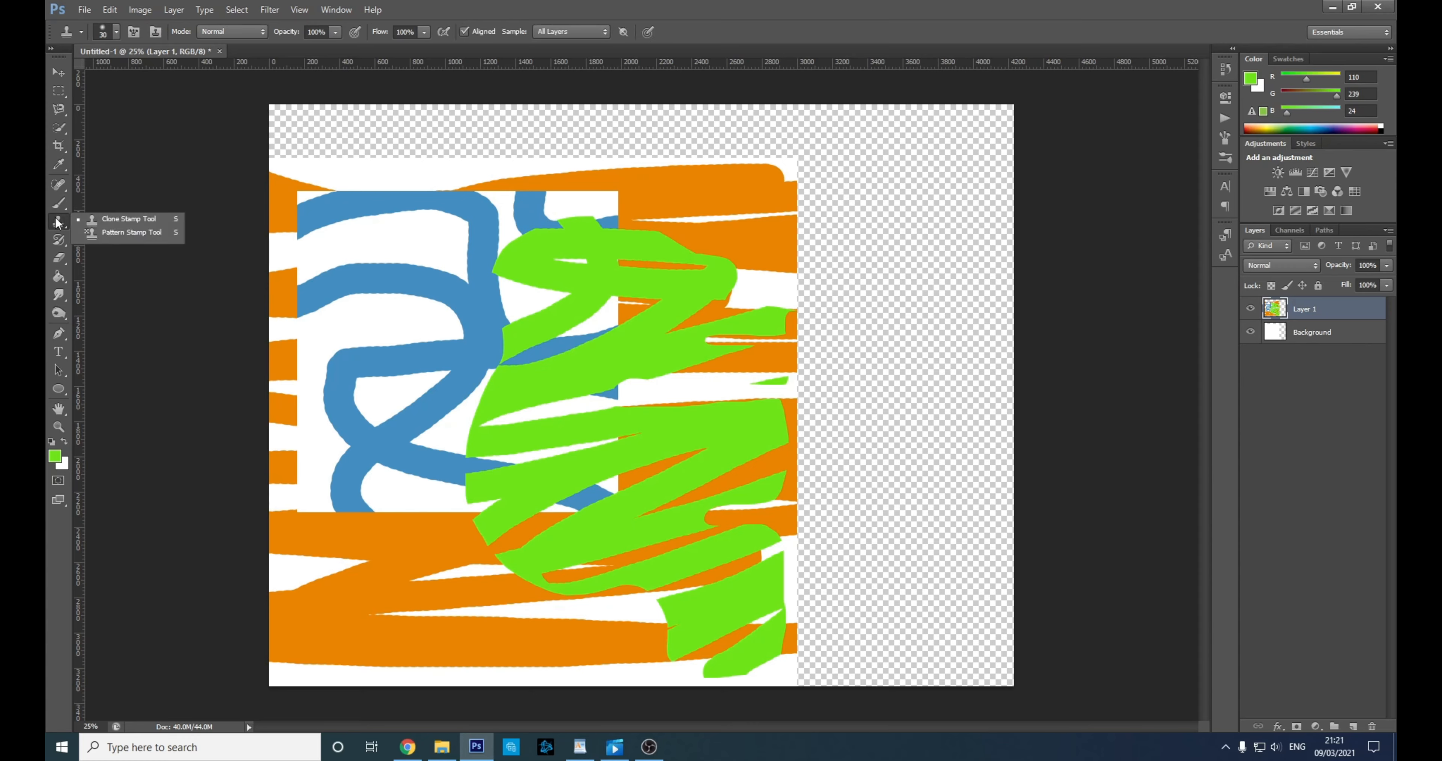
{"action": "left_click", "coordinate": [96, 222]}
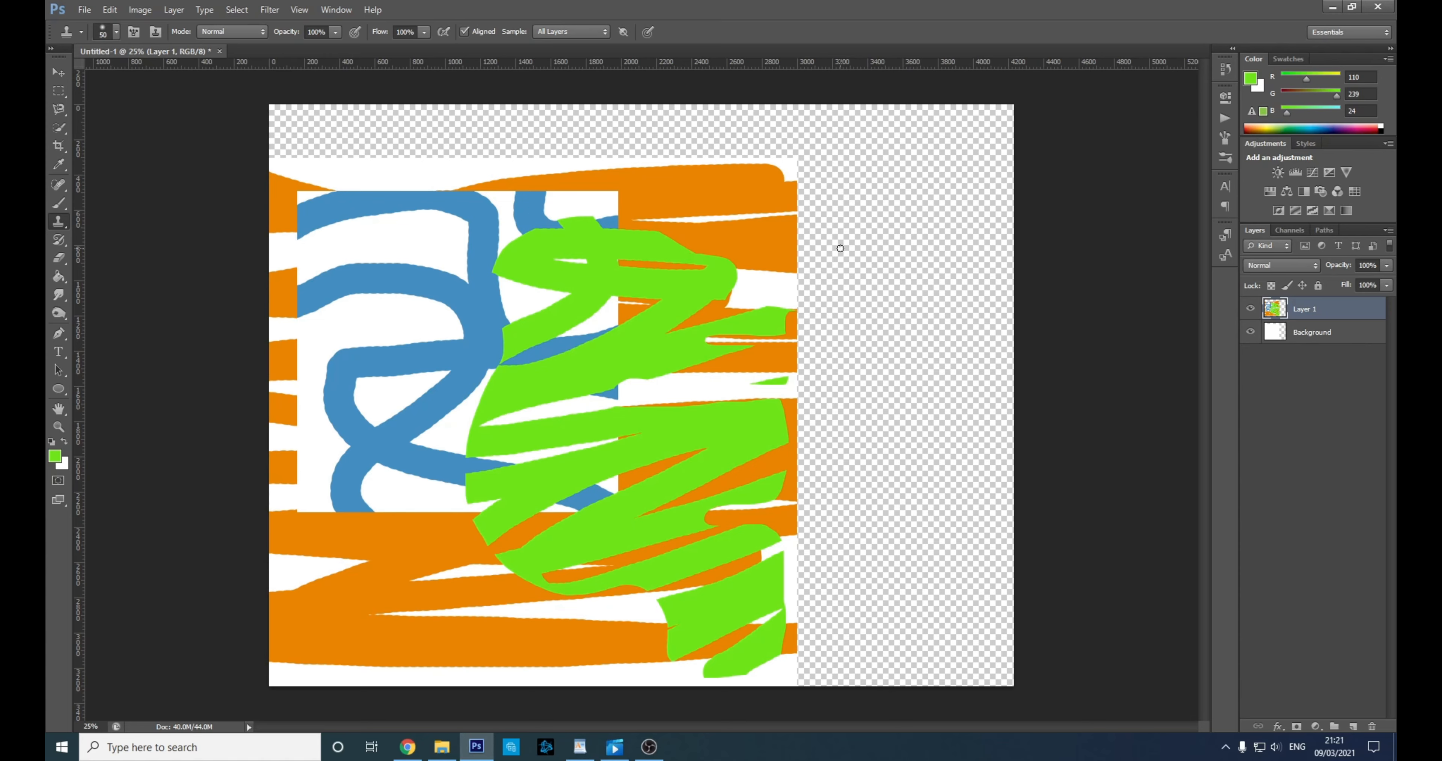
{"action": "key", "text": "bracketright"}
{"action": "key", "text": "bracketright"}
{"action": "mouse_move", "coordinate": [836, 255]}
{"action": "left_mouse_down"}
{"action": "mouse_move", "coordinate": [871, 222]}
{"action": "mouse_move", "coordinate": [828, 239]}
{"action": "mouse_move", "coordinate": [868, 208]}
{"action": "mouse_move", "coordinate": [827, 246]}
{"action": "mouse_move", "coordinate": [919, 207]}
{"action": "mouse_move", "coordinate": [880, 231]}
{"action": "mouse_move", "coordinate": [968, 240]}
{"action": "mouse_move", "coordinate": [926, 223]}
{"action": "mouse_move", "coordinate": [973, 207]}
{"action": "mouse_move", "coordinate": [955, 222]}
{"action": "mouse_move", "coordinate": [993, 226]}
{"action": "mouse_move", "coordinate": [868, 228]}
{"action": "mouse_move", "coordinate": [829, 259]}
{"action": "mouse_move", "coordinate": [851, 204]}
{"action": "mouse_move", "coordinate": [847, 223]}
{"action": "mouse_move", "coordinate": [888, 206]}
{"action": "mouse_move", "coordinate": [954, 230]}
{"action": "mouse_move", "coordinate": [994, 220]}
{"action": "mouse_move", "coordinate": [826, 246]}
{"action": "left_mouse_up"}
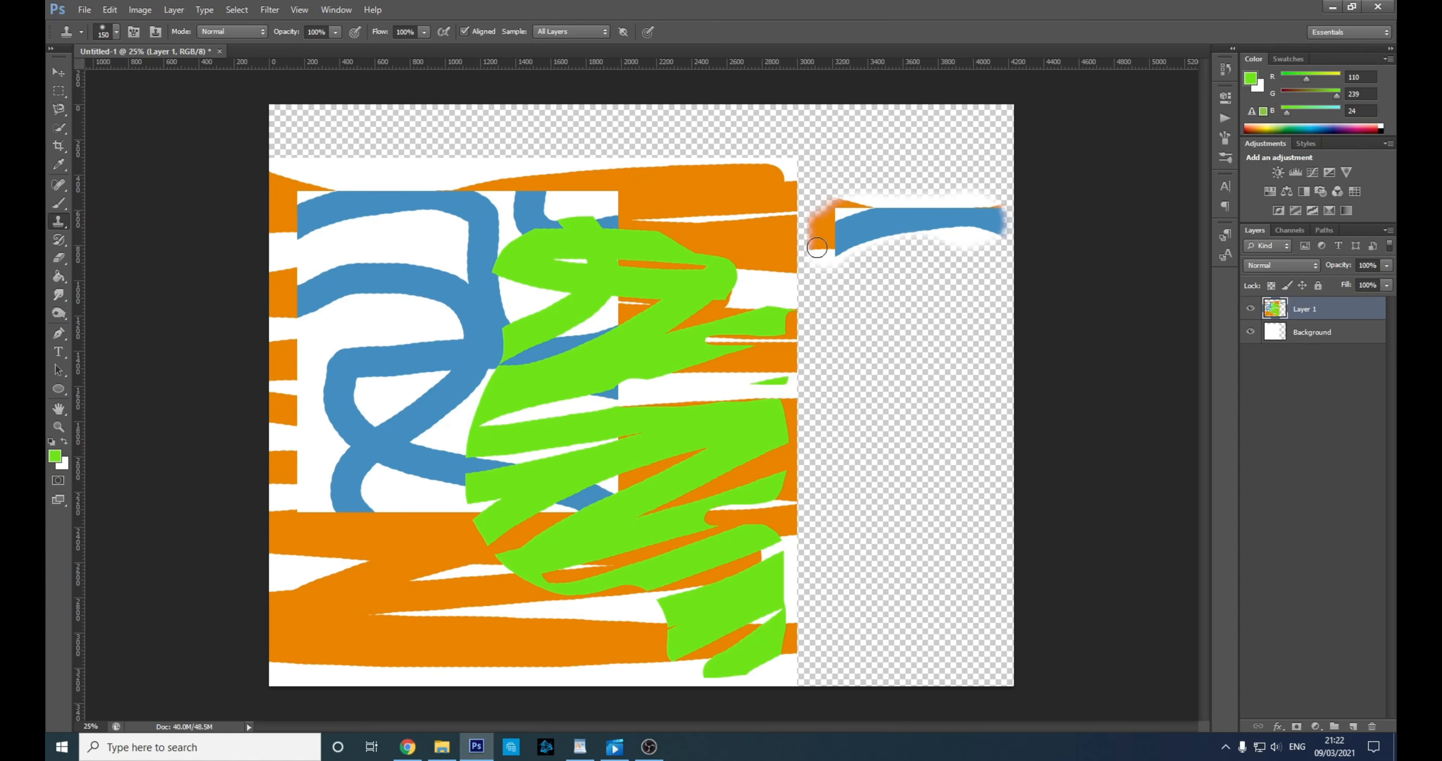
- Continue cloning the orange edge downward, resample the source at the upper-left blue stroke, and clone a second copy lower in the empty area
{"action": "left_click", "coordinate": [989, 419]}
{"action": "key", "text": "ctrl+z"}
{"action": "mouse_move", "coordinate": [807, 324]}
{"action": "left_mouse_down"}
{"action": "mouse_move", "coordinate": [860, 309]}
{"action": "mouse_move", "coordinate": [817, 341]}
{"action": "mouse_move", "coordinate": [820, 279]}
{"action": "mouse_move", "coordinate": [817, 378]}
{"action": "mouse_move", "coordinate": [836, 400]}
{"action": "mouse_move", "coordinate": [806, 354]}
{"action": "mouse_move", "coordinate": [793, 417]}
{"action": "mouse_move", "coordinate": [809, 411]}
{"action": "mouse_move", "coordinate": [812, 460]}
{"action": "mouse_move", "coordinate": [826, 340]}
{"action": "mouse_move", "coordinate": [815, 477]}
{"action": "left_mouse_up"}
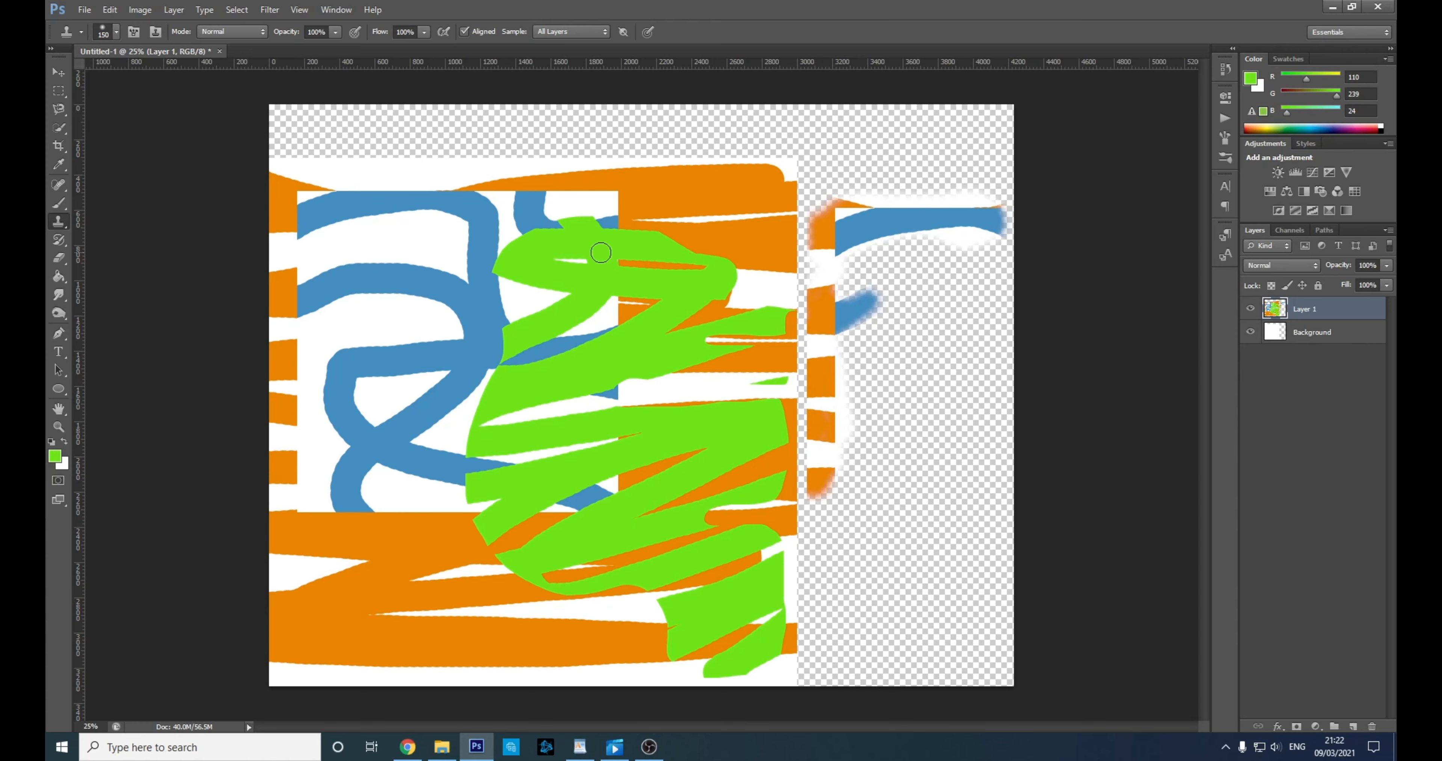
{"action": "left_click", "coordinate": [298, 239], "text": "alt"}
{"action": "mouse_move", "coordinate": [921, 432]}
{"action": "left_mouse_down"}
{"action": "mouse_move", "coordinate": [908, 417]}
{"action": "mouse_move", "coordinate": [918, 392]}
{"action": "mouse_move", "coordinate": [897, 379]}
{"action": "mouse_move", "coordinate": [933, 353]}
{"action": "mouse_move", "coordinate": [1019, 369]}
{"action": "mouse_move", "coordinate": [902, 412]}
{"action": "mouse_move", "coordinate": [1027, 381]}
{"action": "left_mouse_up"}
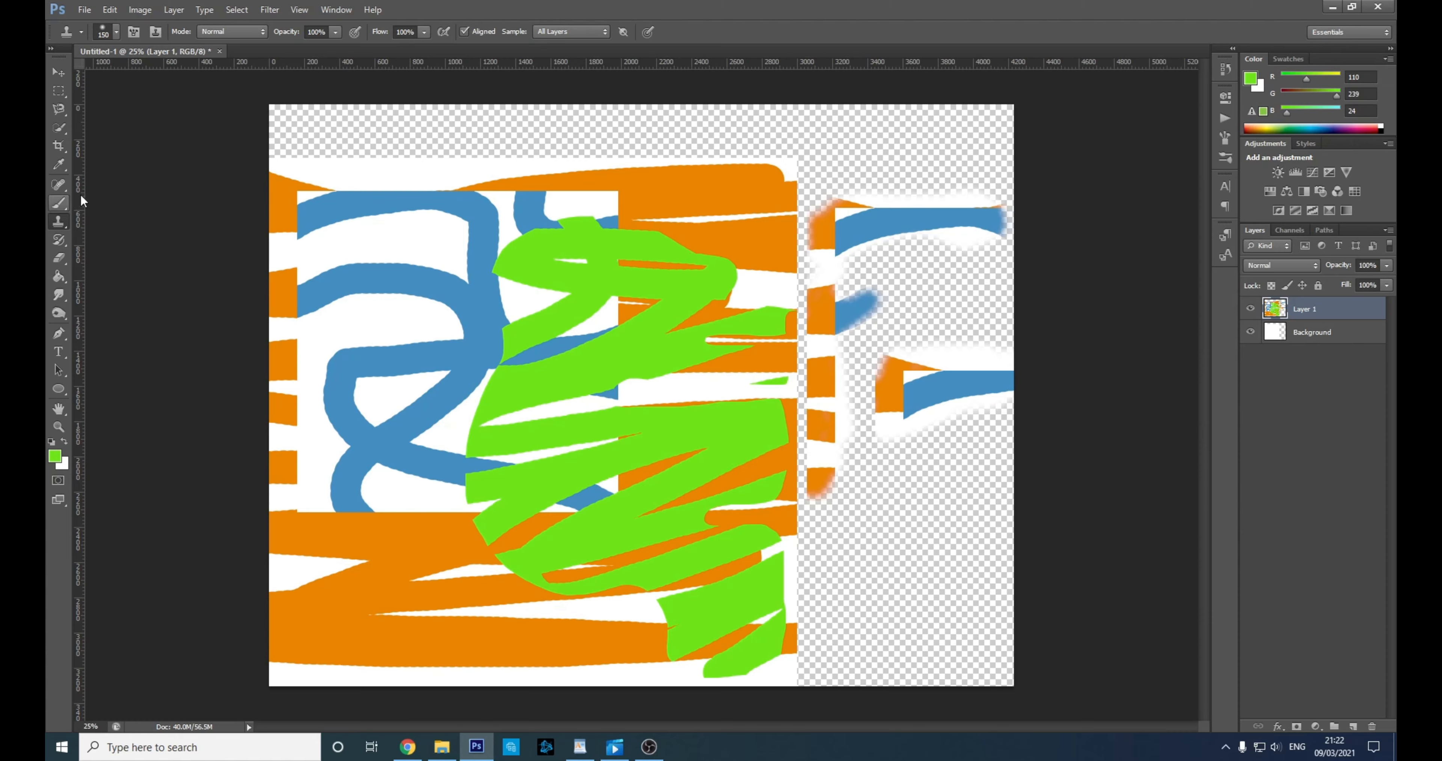
- Erase the cloned strokes and strips along the right and upper edges of Layer 1's artwork with the Eraser Tool at size 400
{"action": "left_click", "coordinate": [65, 258]}
{"action": "mouse_move", "coordinate": [927, 203]}
{"action": "left_mouse_down"}
{"action": "mouse_move", "coordinate": [999, 331]}
{"action": "mouse_move", "coordinate": [899, 214]}
{"action": "mouse_move", "coordinate": [944, 228]}
{"action": "mouse_move", "coordinate": [846, 202]}
{"action": "mouse_move", "coordinate": [844, 563]}
{"action": "mouse_move", "coordinate": [869, 316]}
{"action": "mouse_move", "coordinate": [853, 498]}
{"action": "left_mouse_up"}
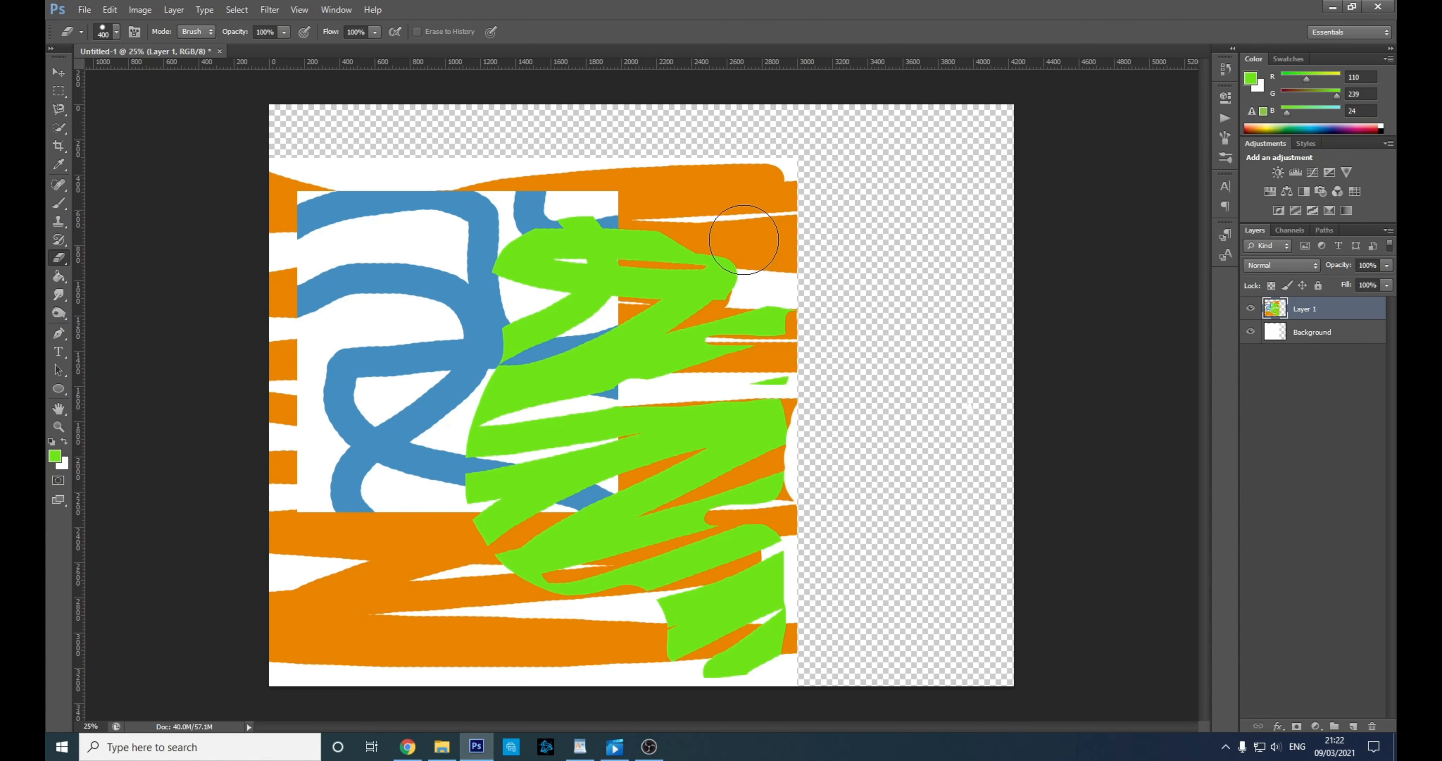
{"action": "mouse_move", "coordinate": [843, 229]}
{"action": "left_mouse_down"}
{"action": "mouse_move", "coordinate": [817, 167]}
{"action": "mouse_move", "coordinate": [792, 167]}
{"action": "mouse_move", "coordinate": [827, 535]}
{"action": "mouse_move", "coordinate": [808, 682]}
{"action": "left_mouse_up"}
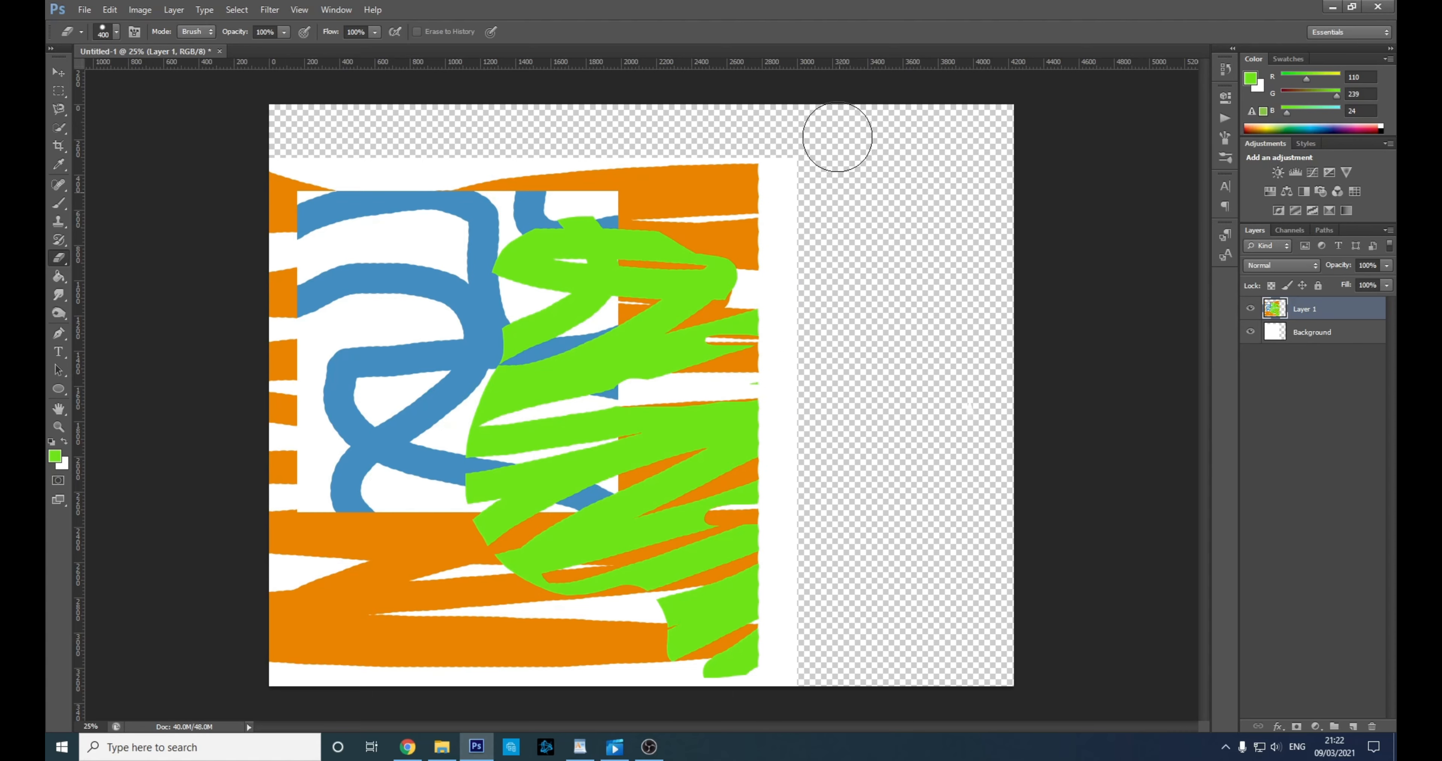
{"action": "left_click", "coordinate": [762, 182]}
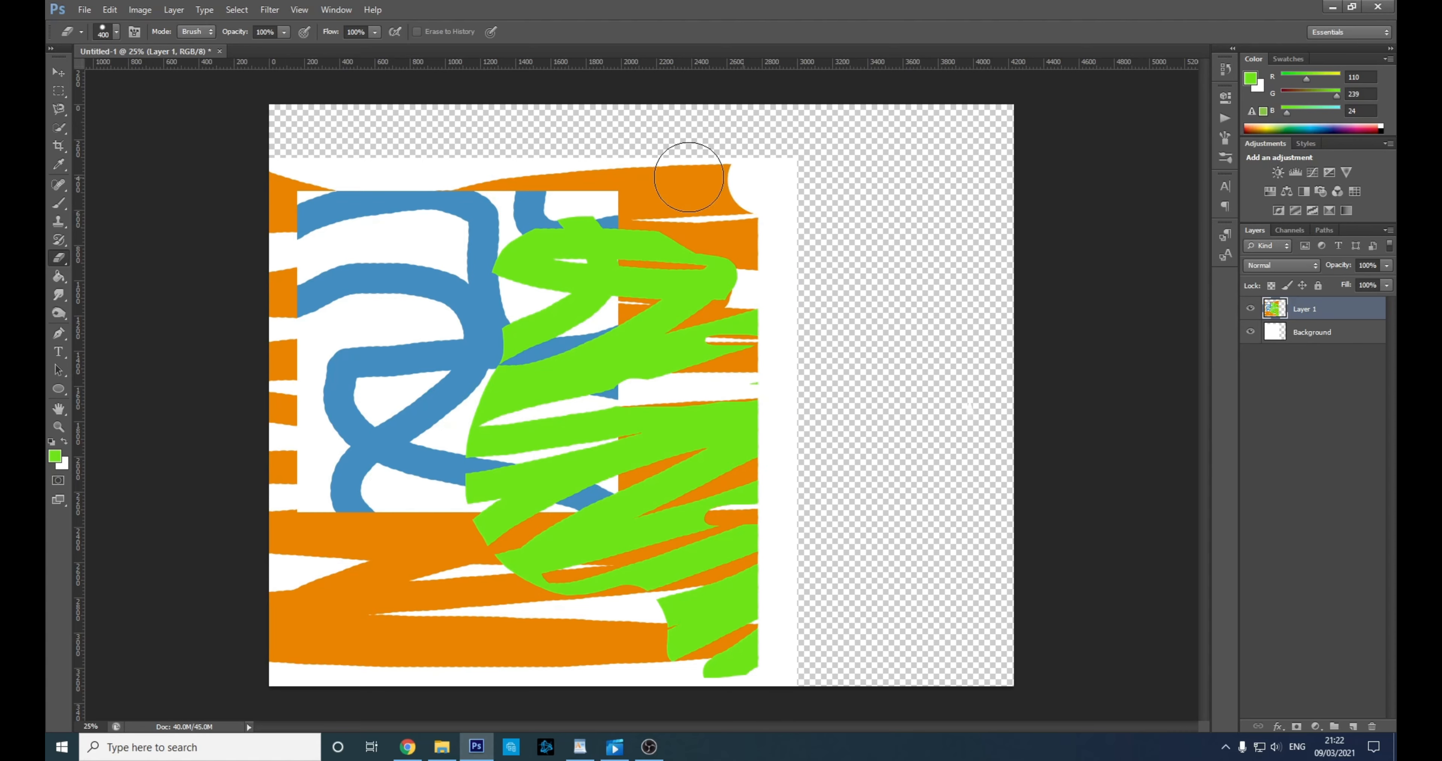
{"action": "left_click_drag", "start_coordinate": [688, 176], "coordinate": [268, 173]}
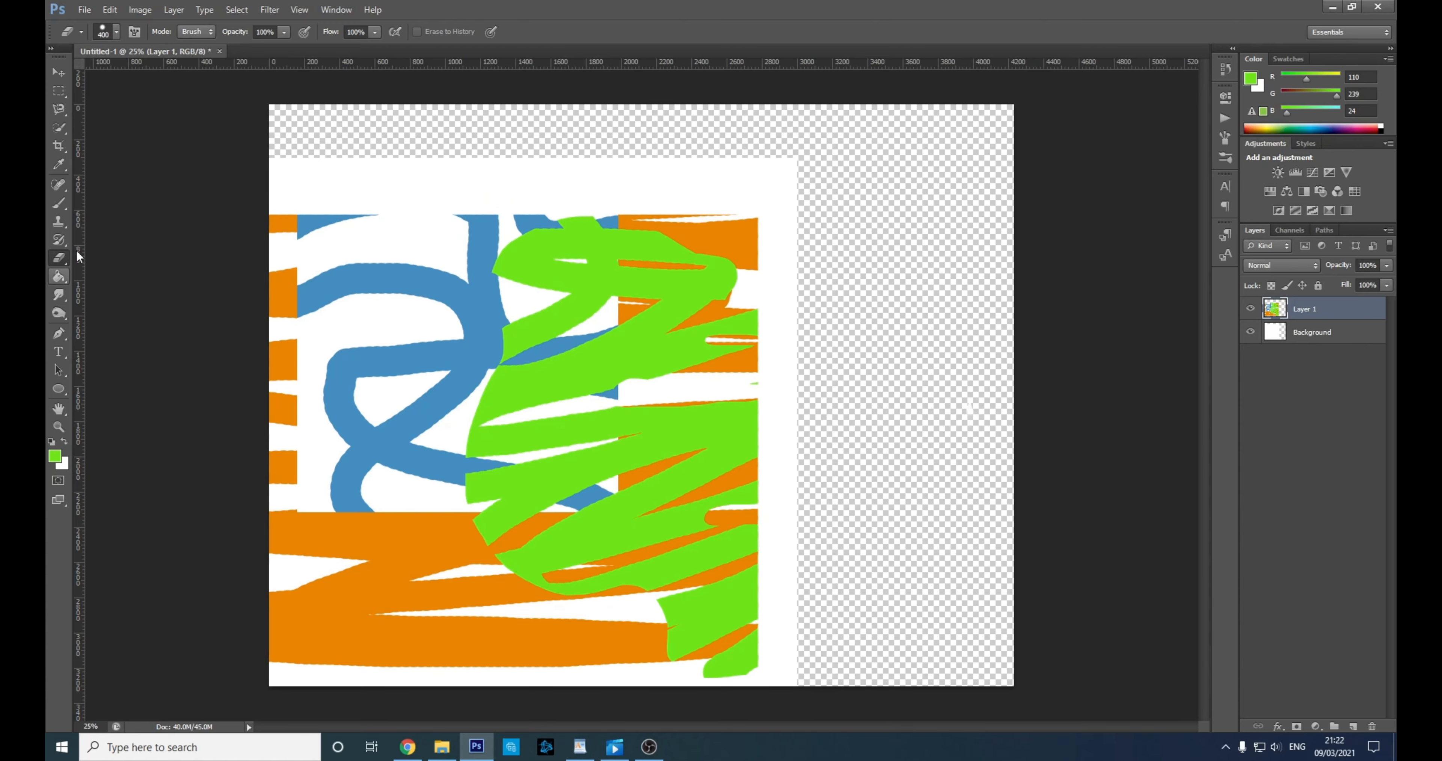
- Switch to the Paint Bucket Tool and set the foreground colour to purple, RGB 140, 24, 239
{"action": "left_click", "coordinate": [54, 277]}
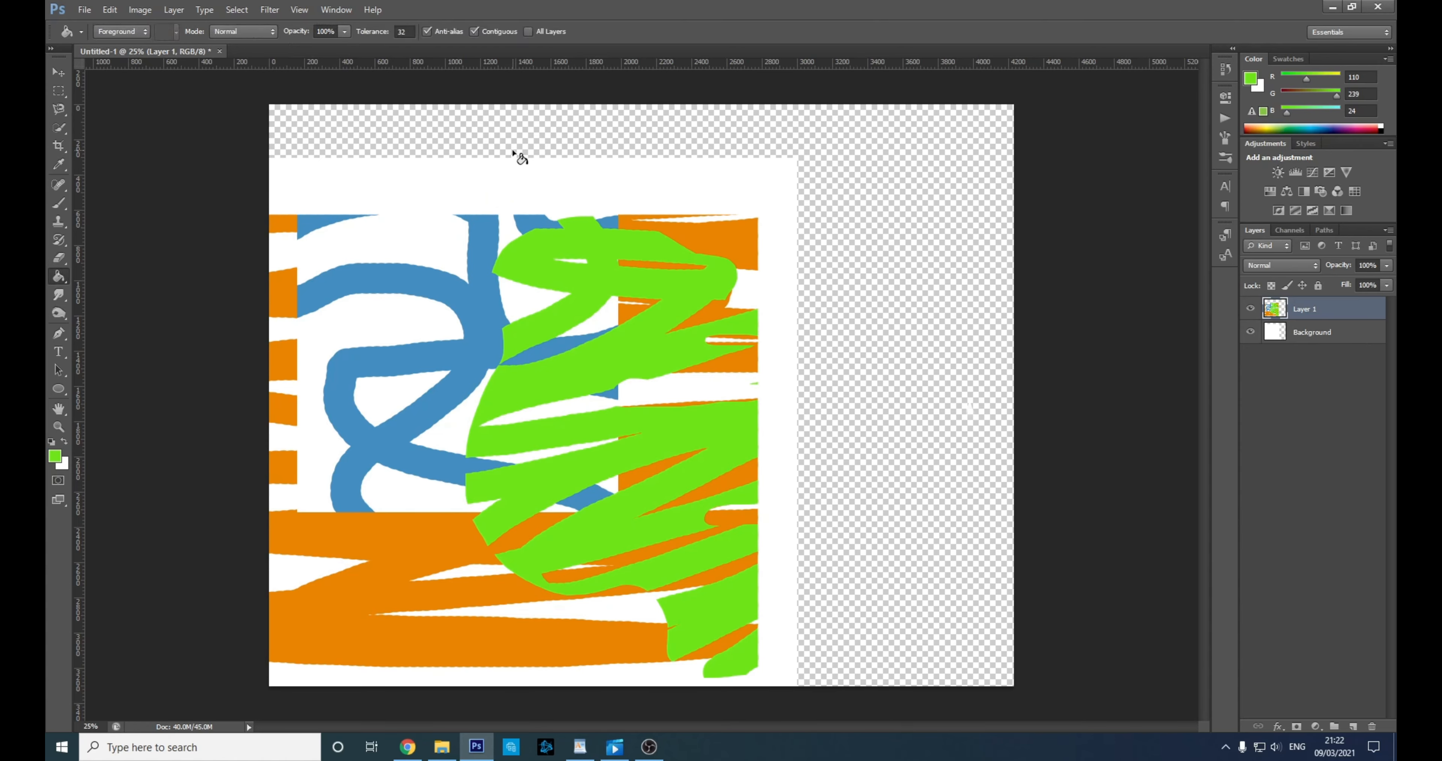
{"action": "left_click", "coordinate": [1253, 79]}
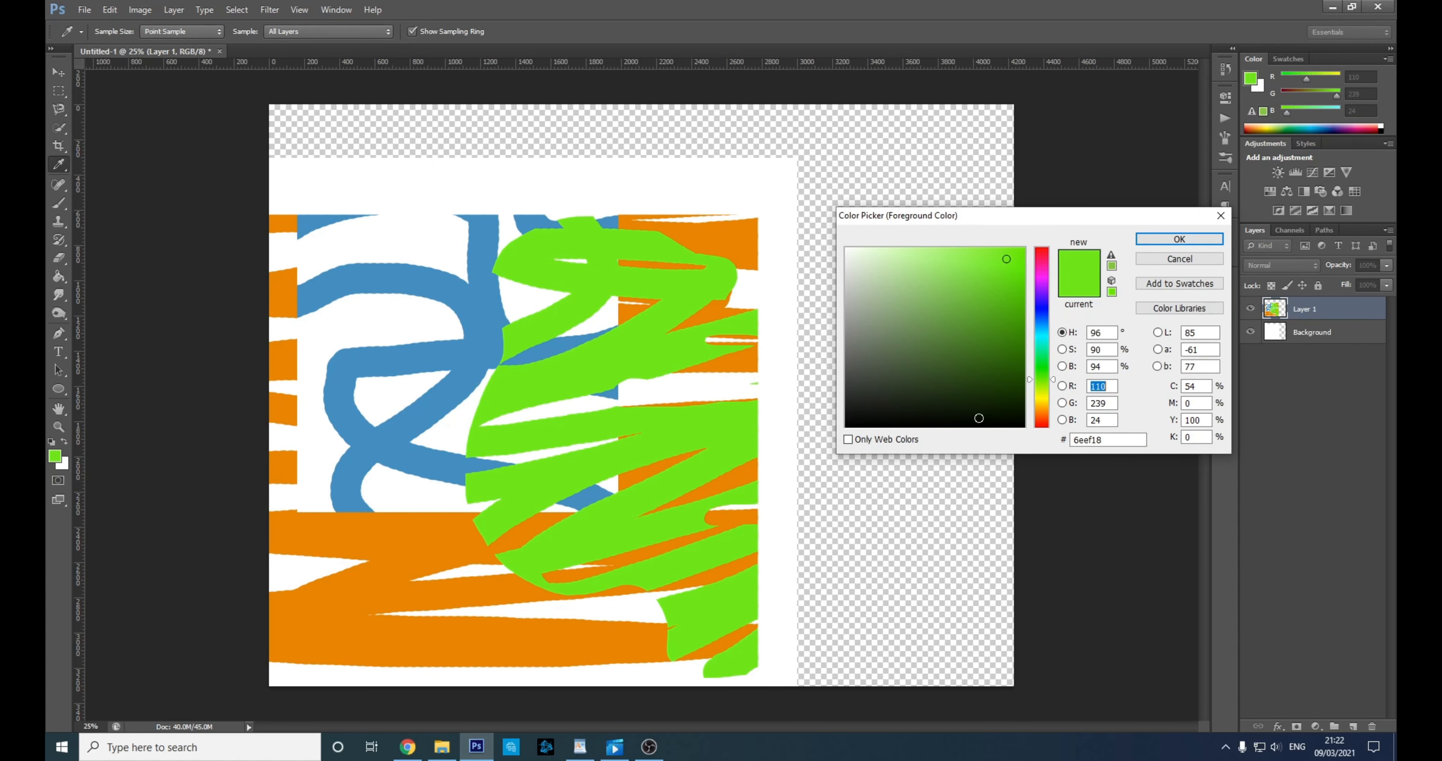
{"action": "left_click_drag", "start_coordinate": [1047, 332], "coordinate": [1042, 292]}
{"action": "left_click", "coordinate": [1180, 239]}
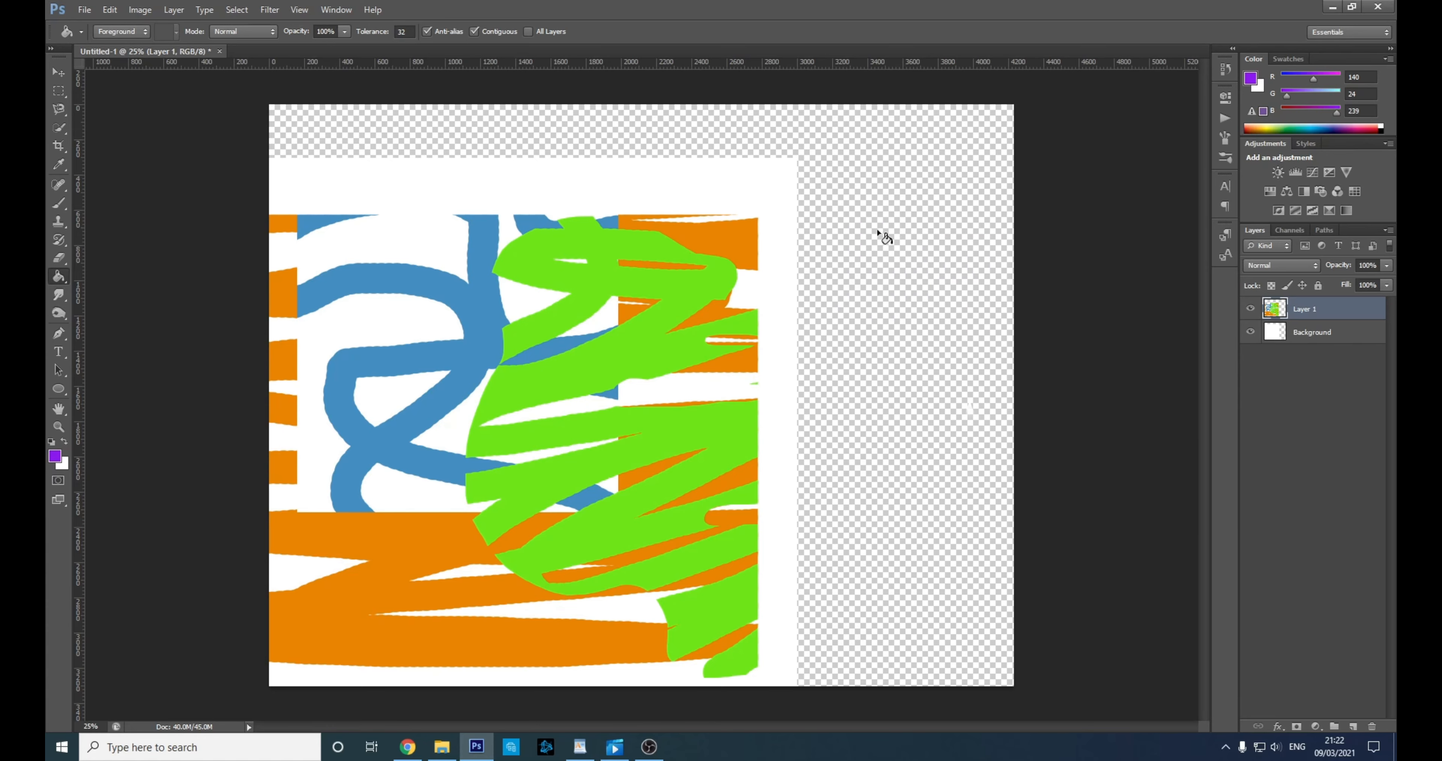
- Try filling Layer 1's transparent areas with purple, first with Contiguous on and again with it off, undoing each fill
{"action": "left_click", "coordinate": [861, 182]}
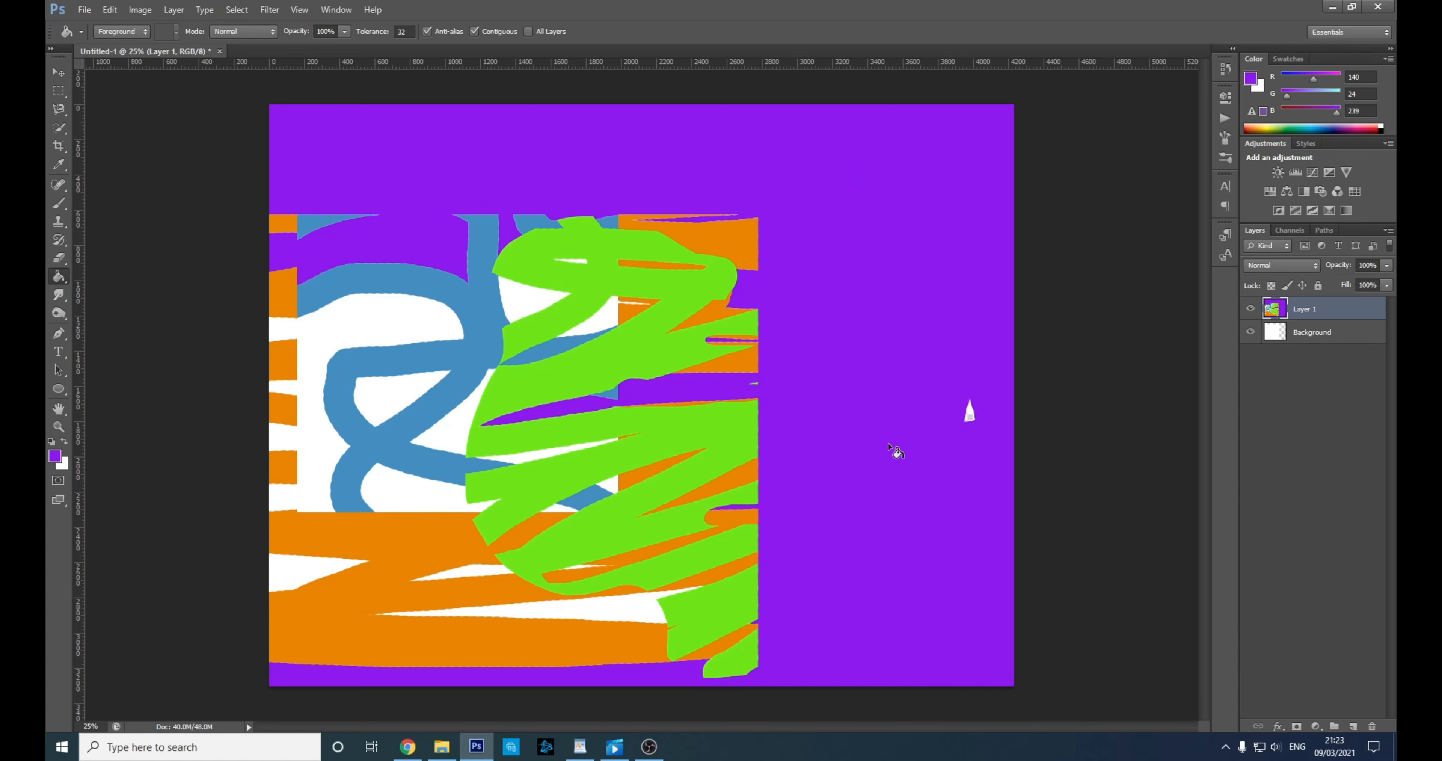
{"action": "left_click", "coordinate": [474, 31]}
{"action": "key", "text": "ctrl+z"}
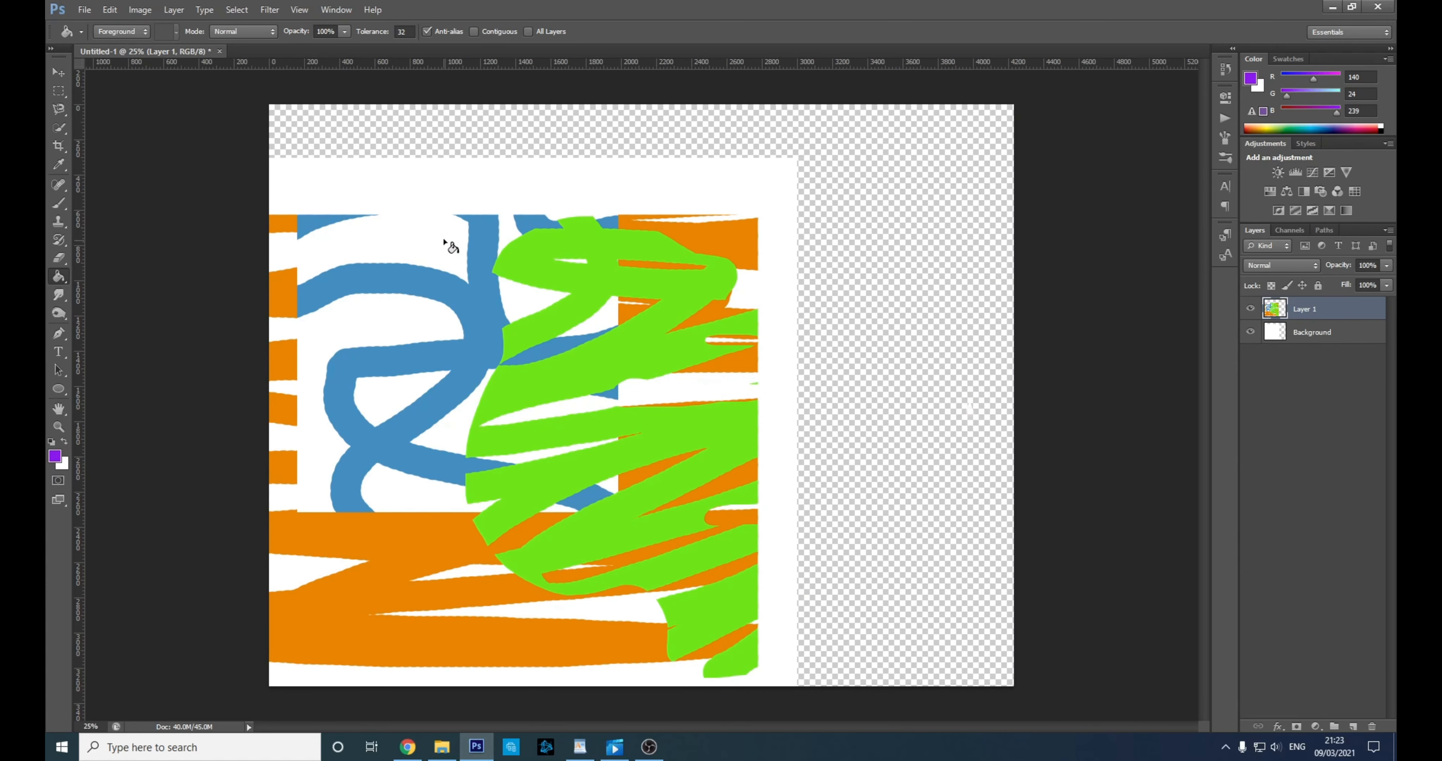
{"action": "left_click", "coordinate": [444, 237]}
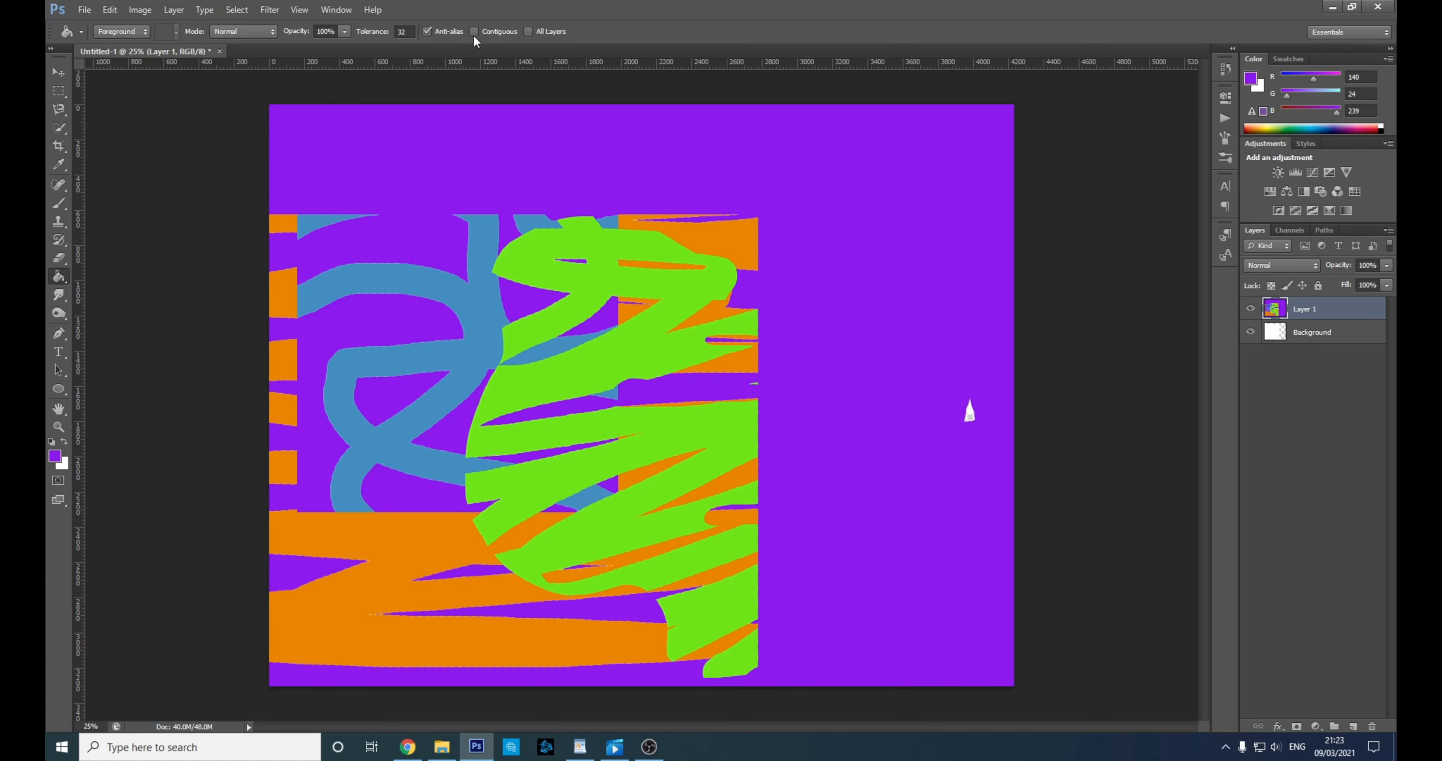
{"action": "key", "text": "ctrl+z"}
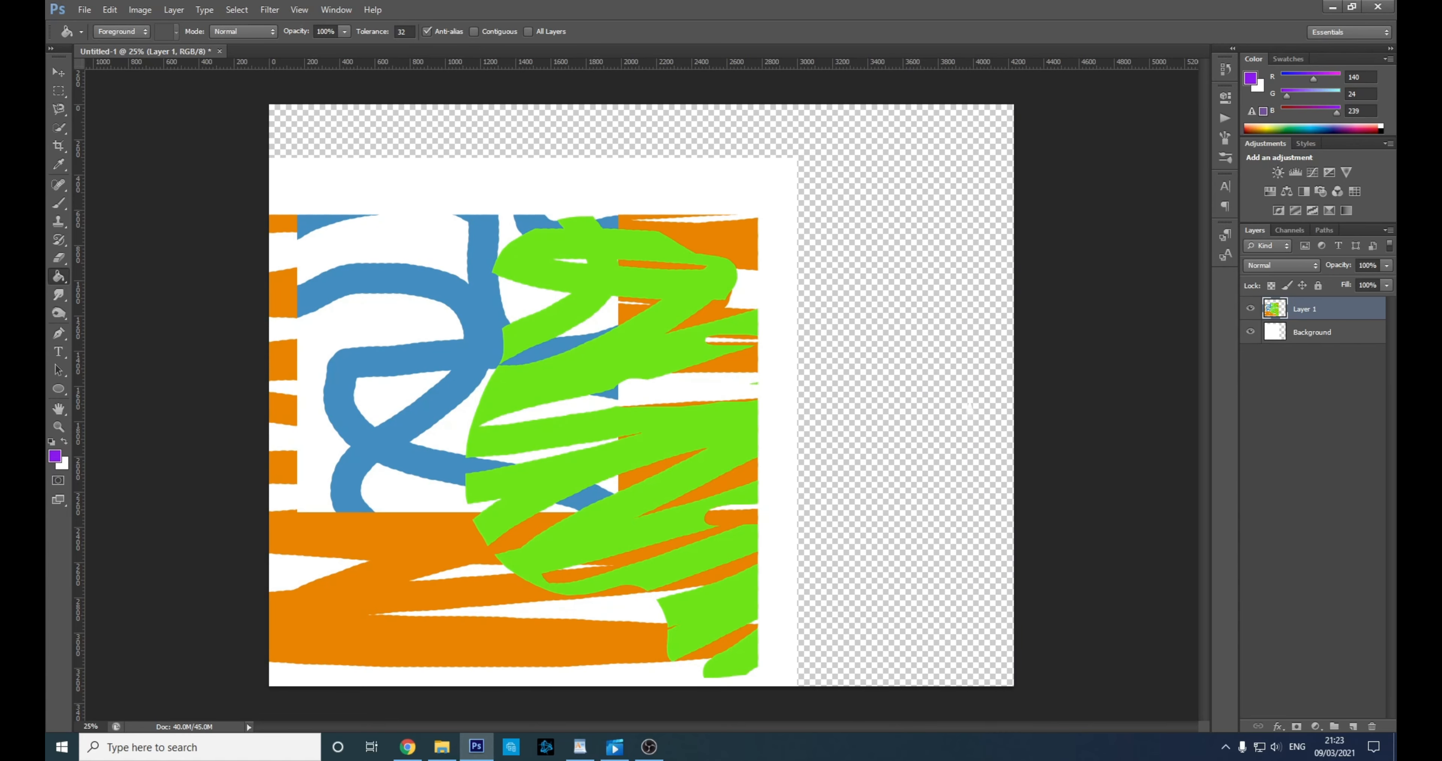
- Switch to the Gradient Tool and accept the Foreground to Background gradient in the Gradient Editor
{"action": "right_click", "coordinate": [61, 287]}
{"action": "left_click", "coordinate": [116, 275]}
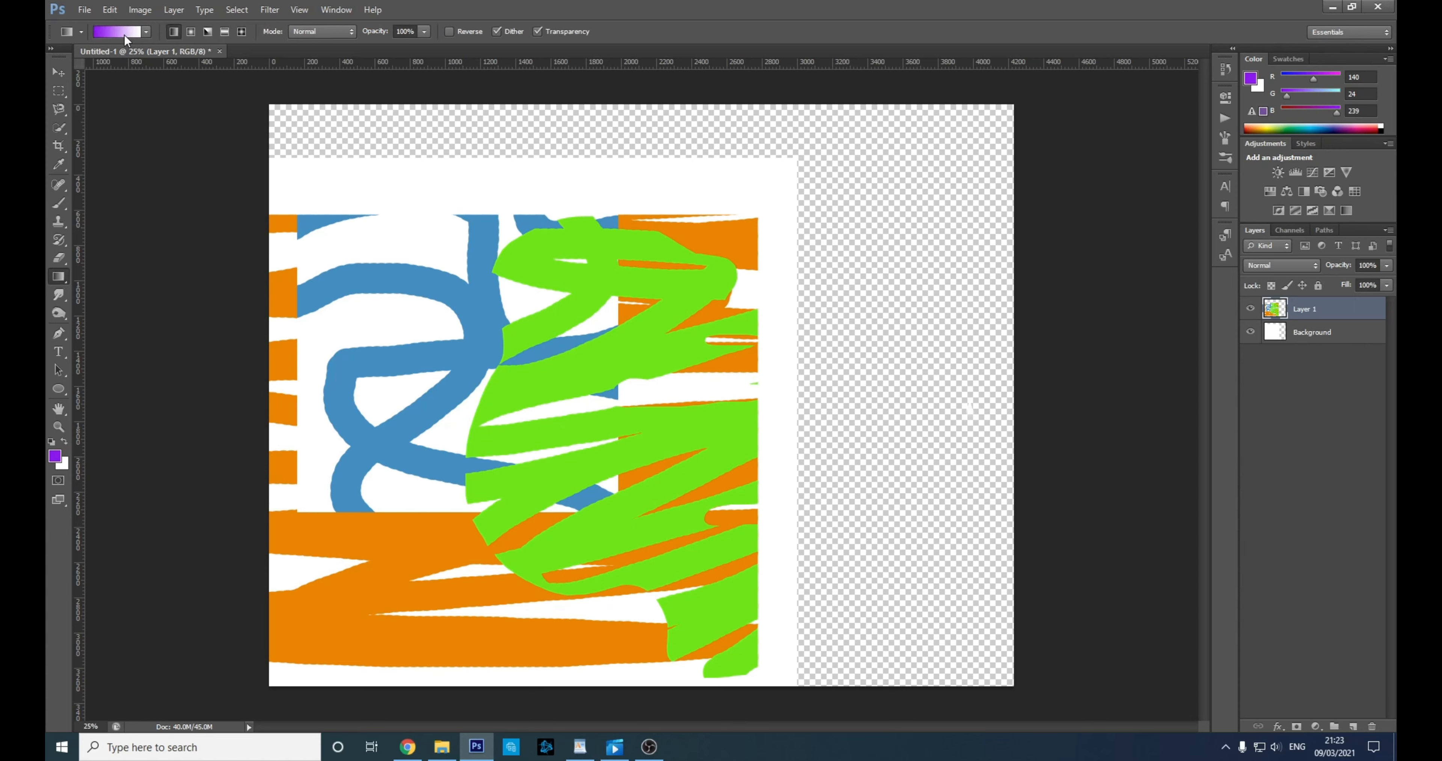
{"action": "left_click", "coordinate": [124, 34]}
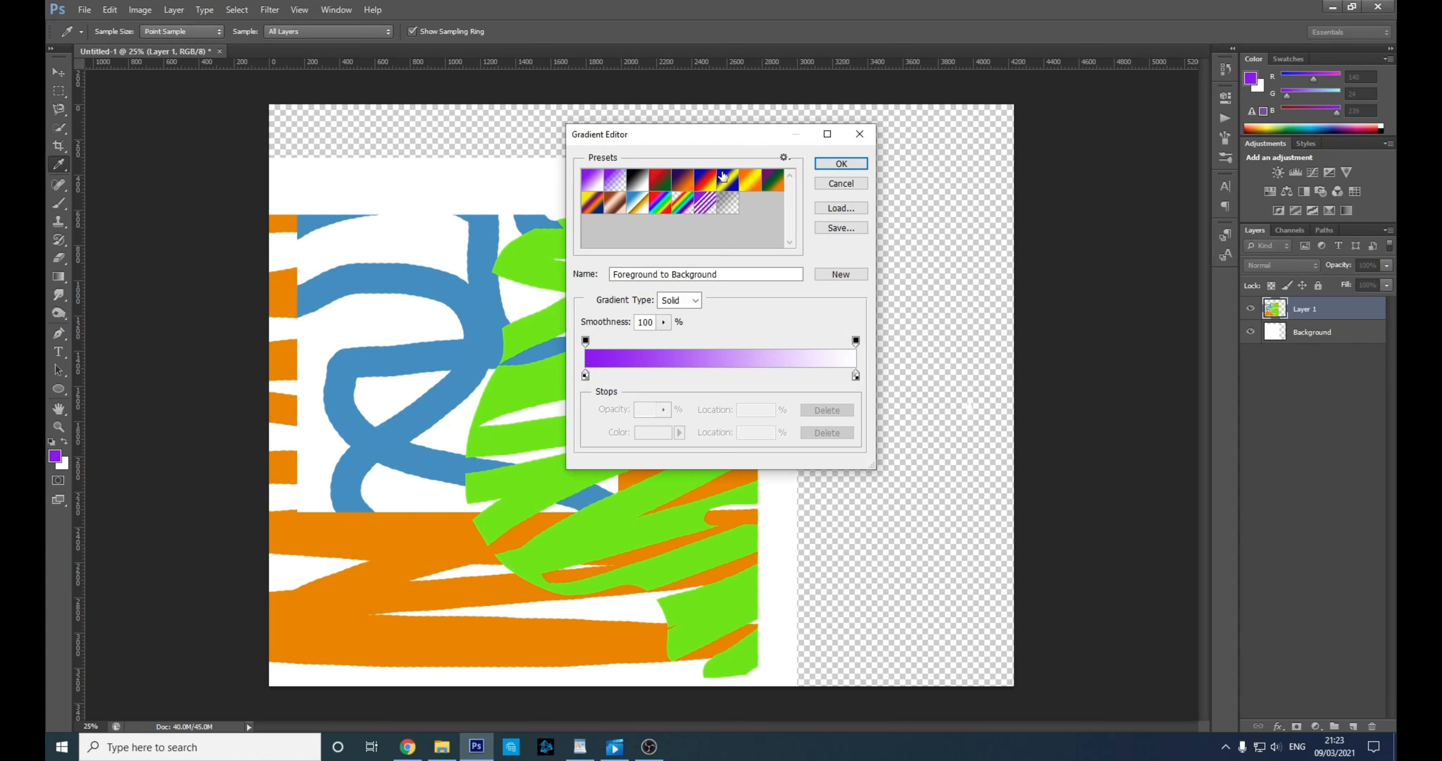
{"action": "left_click", "coordinate": [841, 163]}
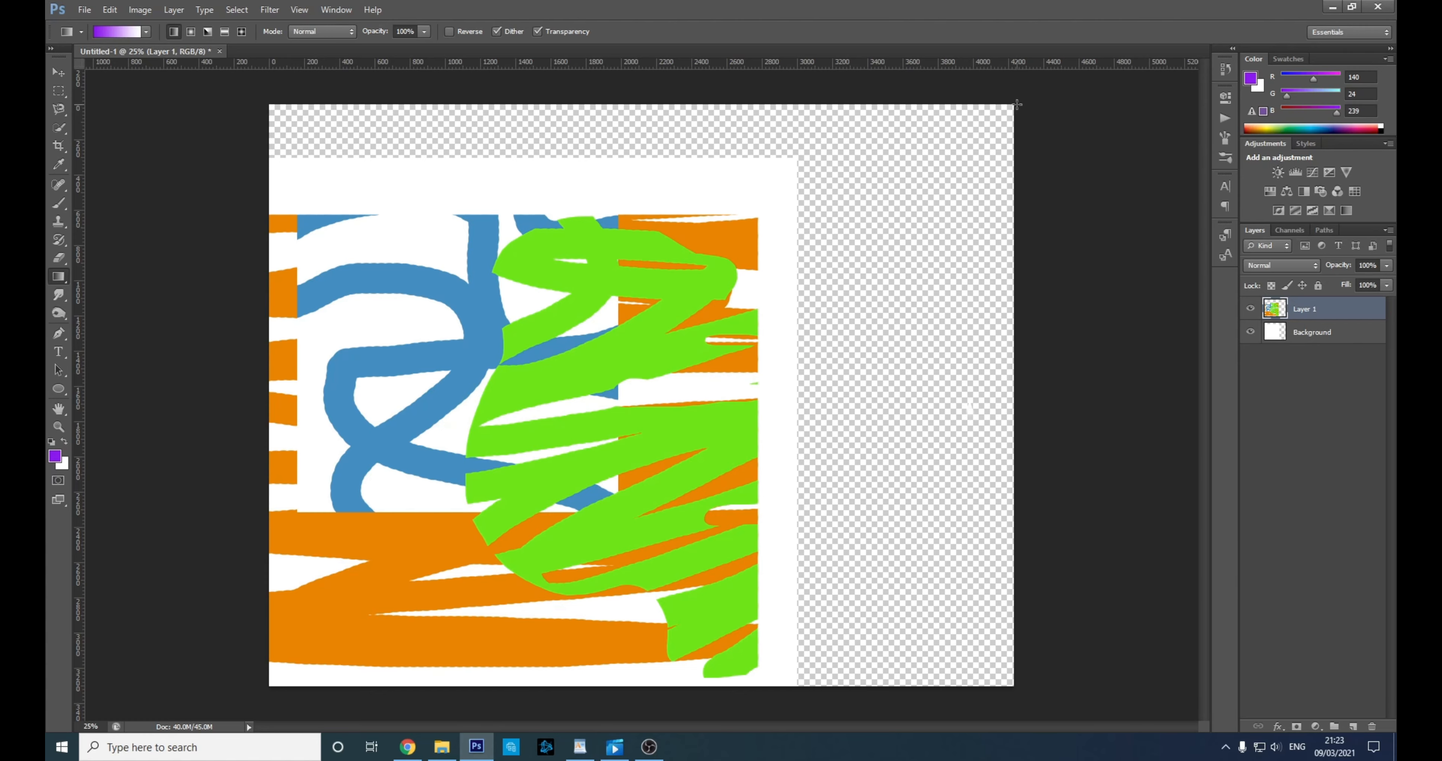
- Draw a linear purple-to-white gradient on Layer 1 from the canvas's upper-right corner to its lower-left corner, and undo it
{"action": "left_click_drag", "start_coordinate": [1017, 104], "coordinate": [1017, 654]}
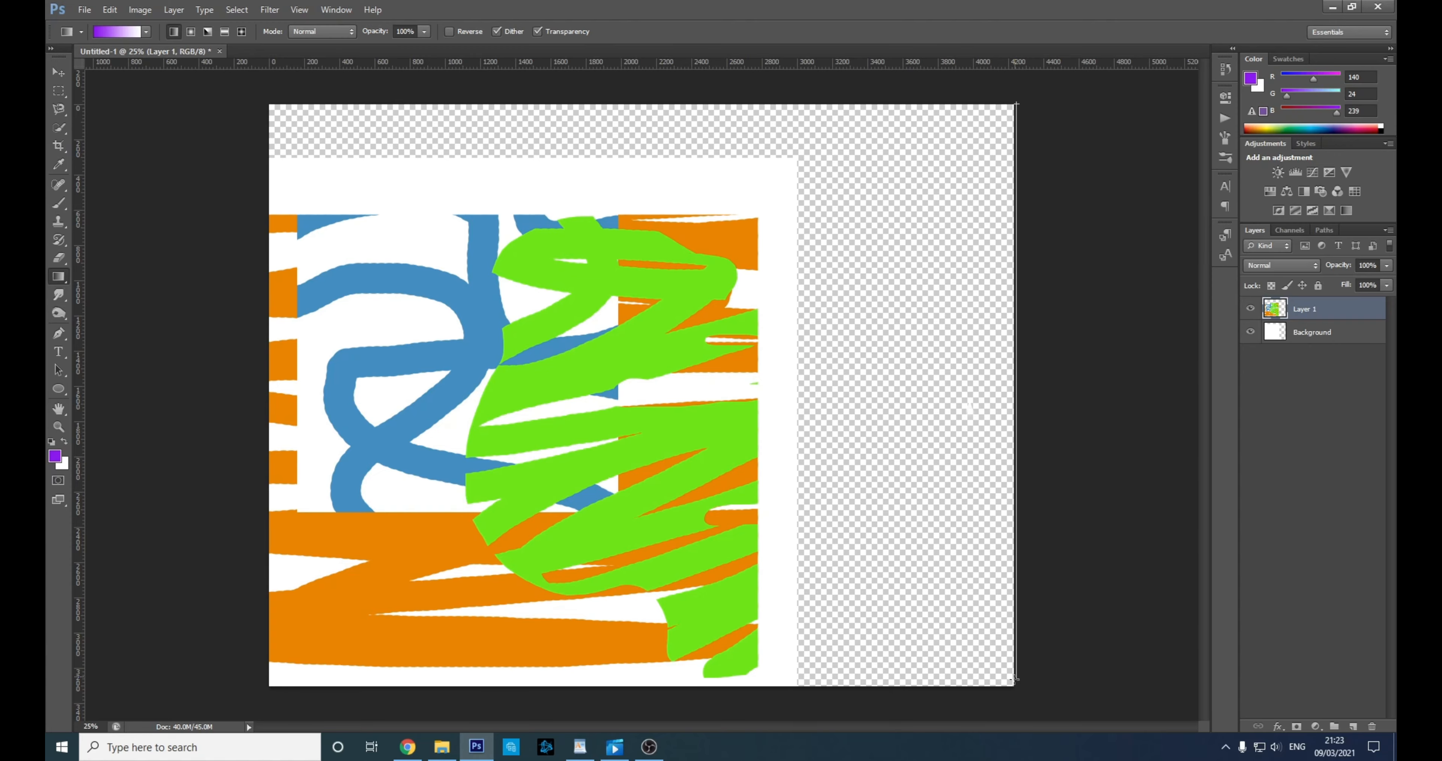
{"action": "left_click_drag", "start_coordinate": [868, 643], "coordinate": [267, 689]}
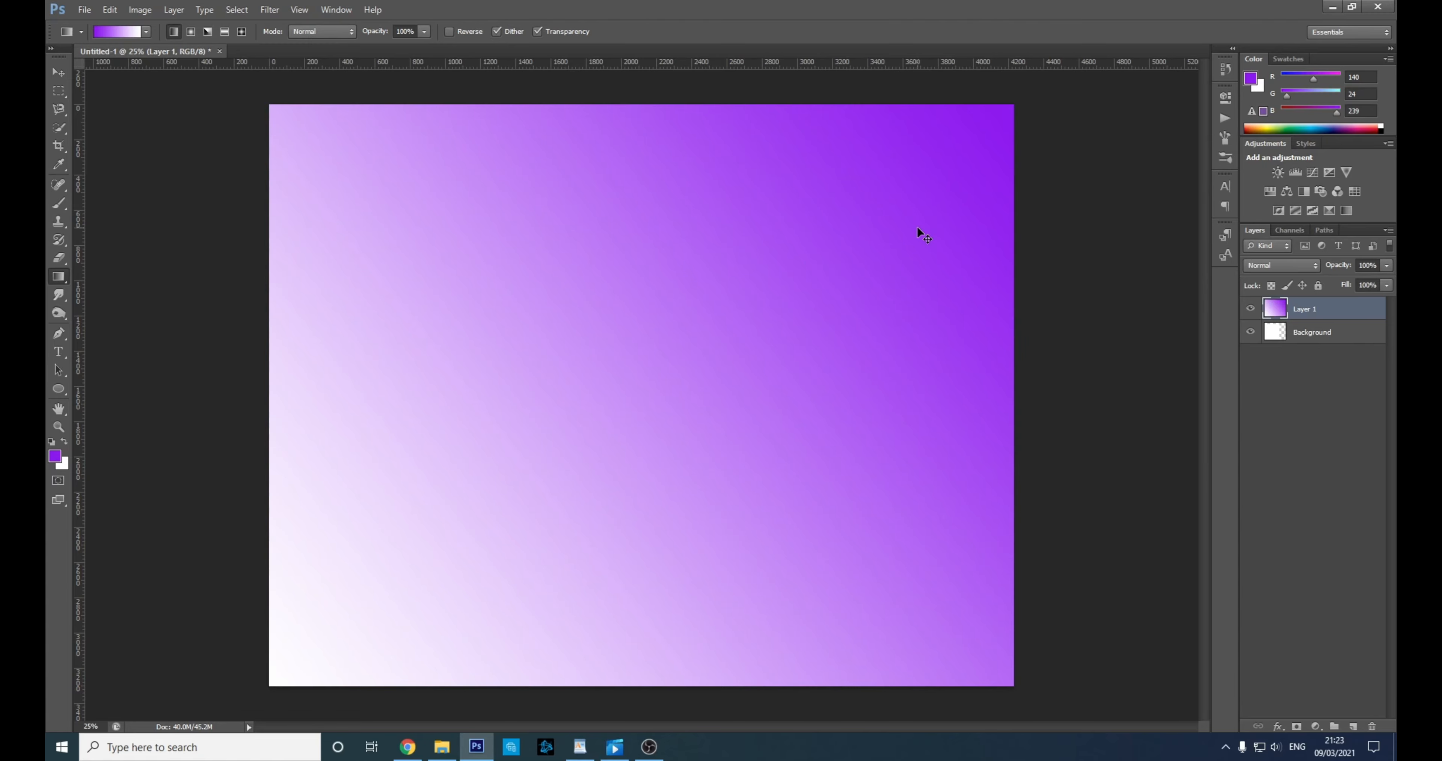
{"action": "key", "text": "ctrl+z"}
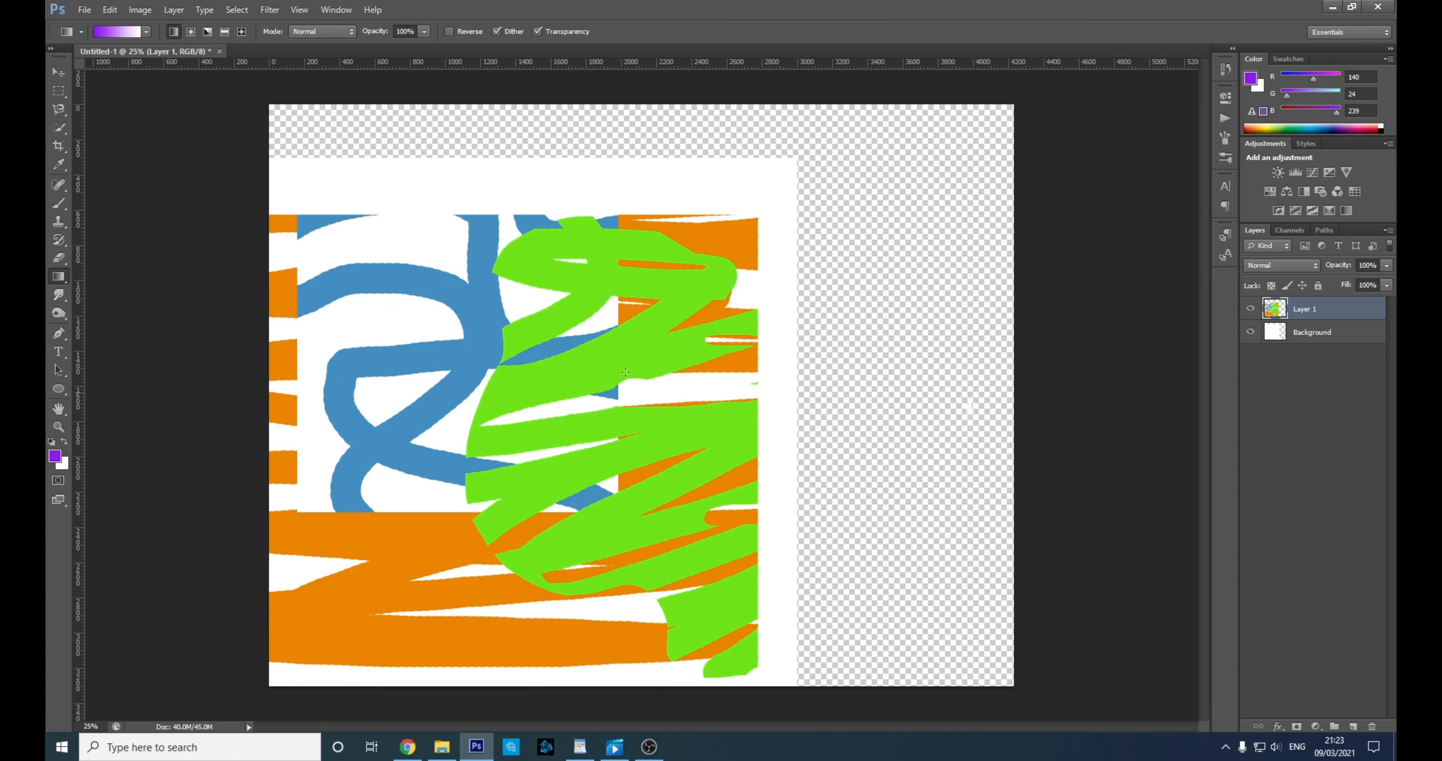
- Add a new layer, fill it with a purple-to-white gradient from the canvas's upper-right to lower-left corner, and hide that layer
{"action": "left_click", "coordinate": [1354, 726]}
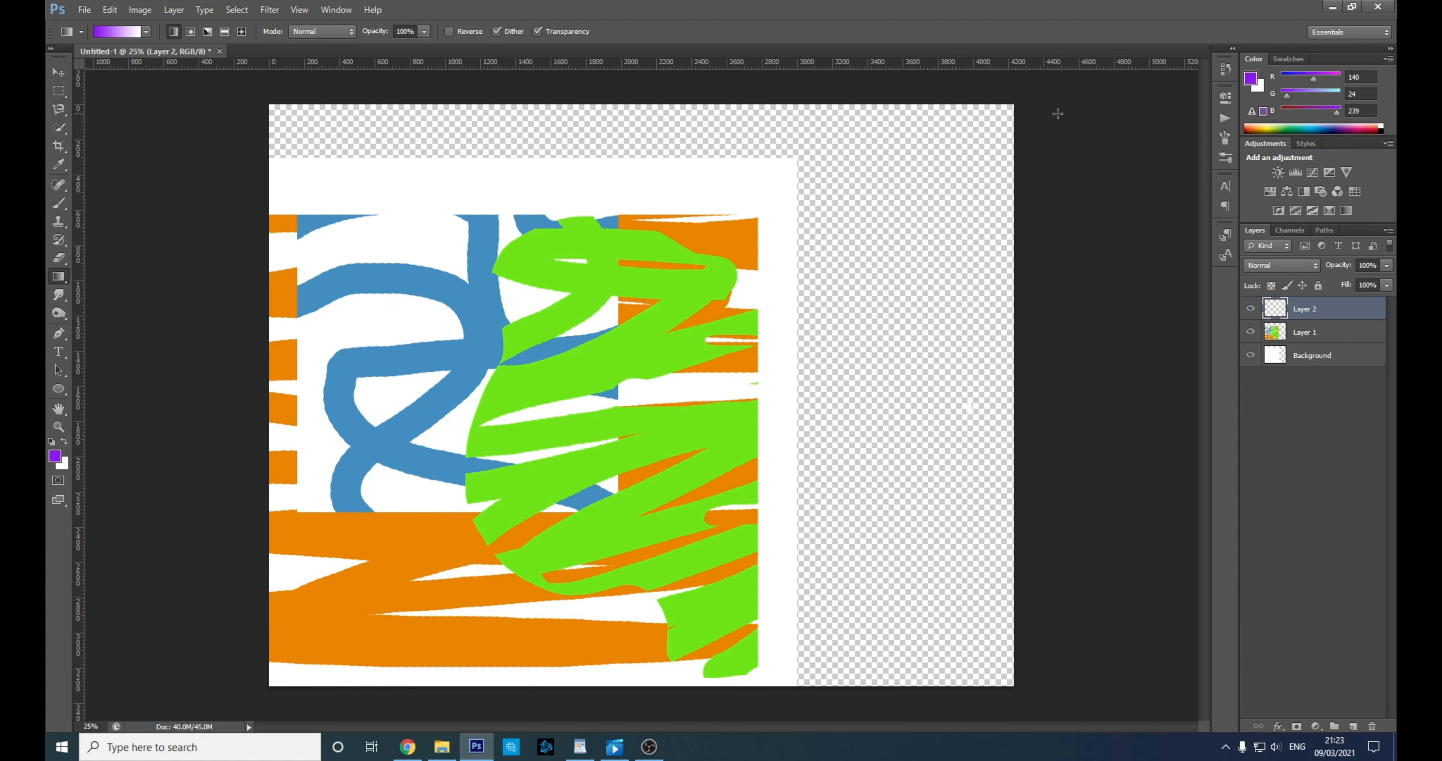
{"action": "left_click_drag", "start_coordinate": [1011, 106], "coordinate": [258, 684]}
{"action": "left_click", "coordinate": [1251, 309]}
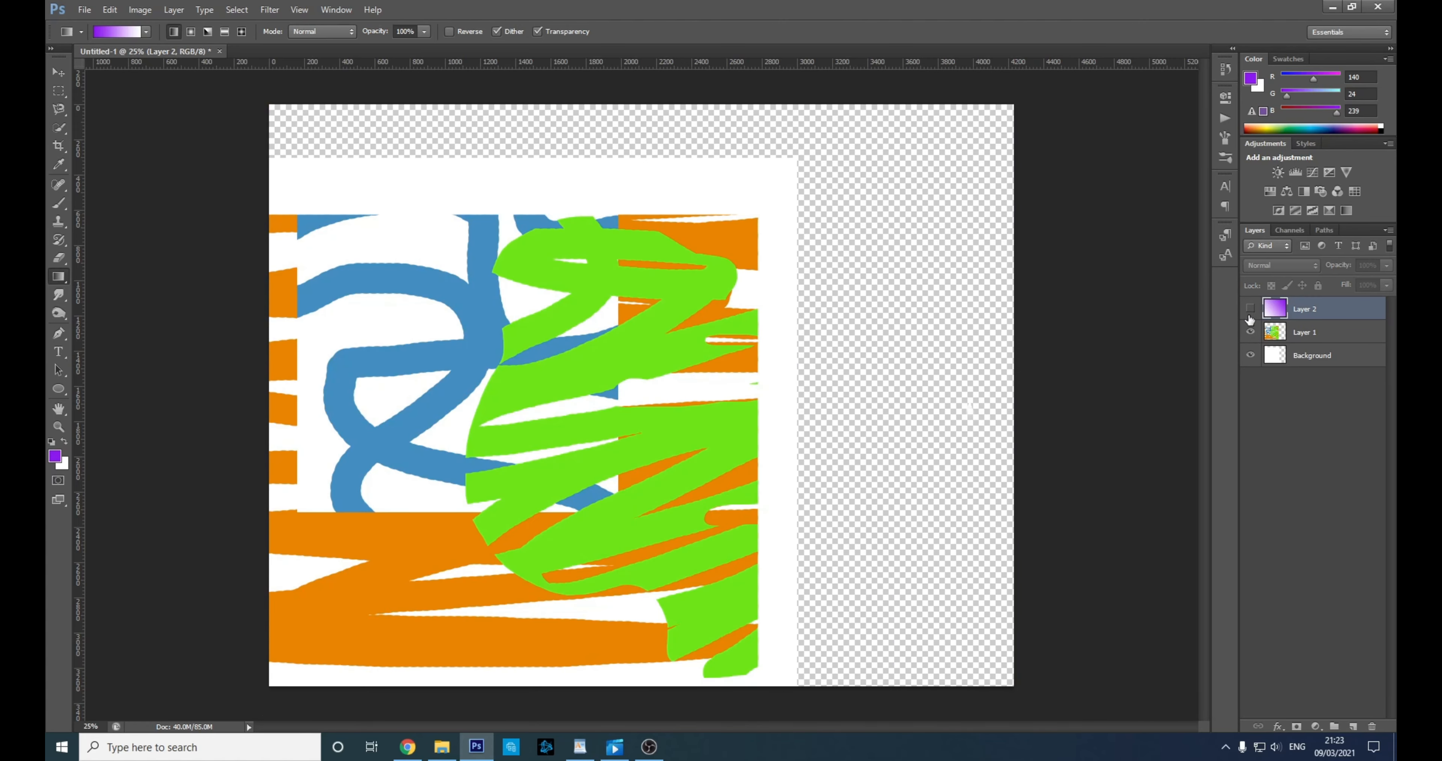
{"action": "left_click", "coordinate": [1251, 308]}
{"action": "left_click", "coordinate": [1250, 309]}
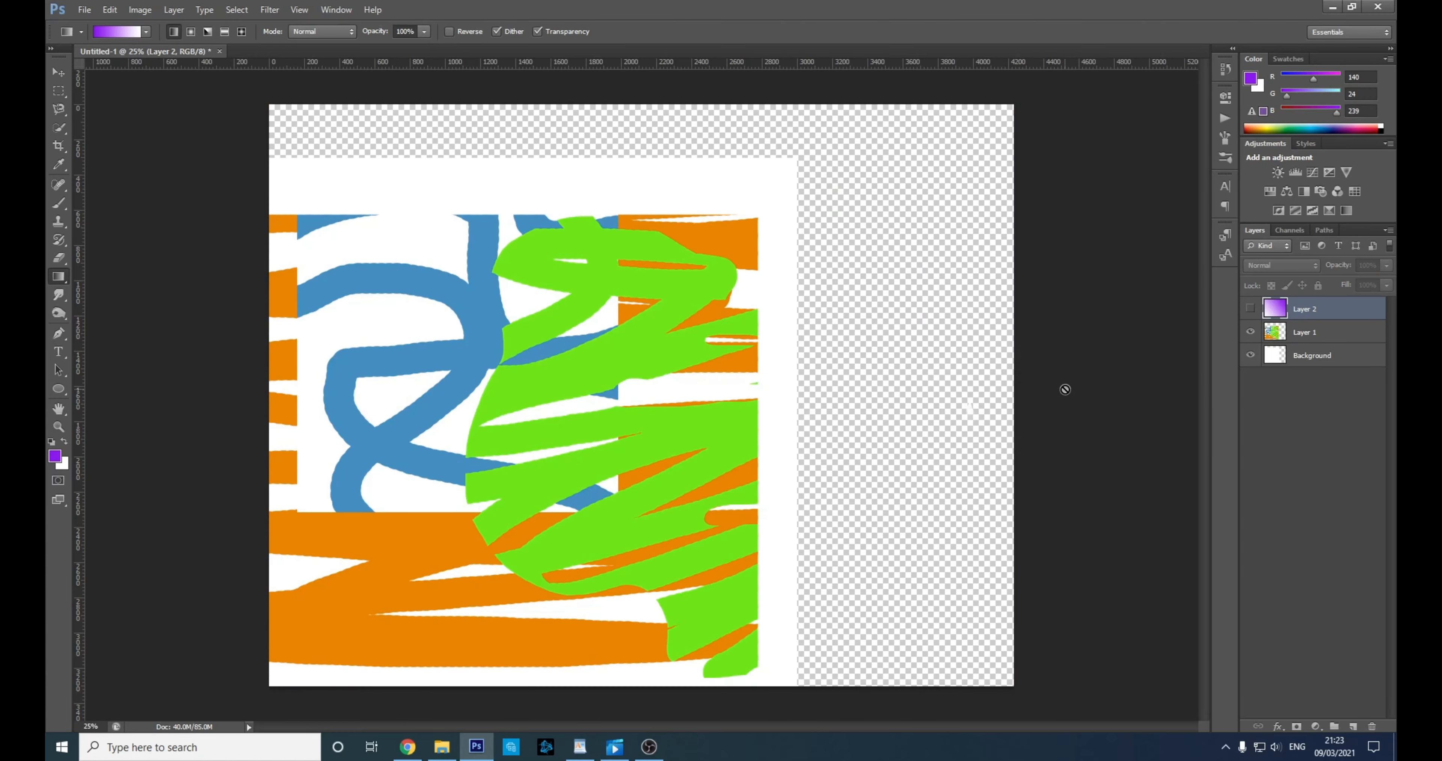
- Smudge the upper edges of the blue, green and orange paint on Layer 1 with a 150 px Smudge Tool at 100% strength
{"action": "left_click", "coordinate": [58, 295]}
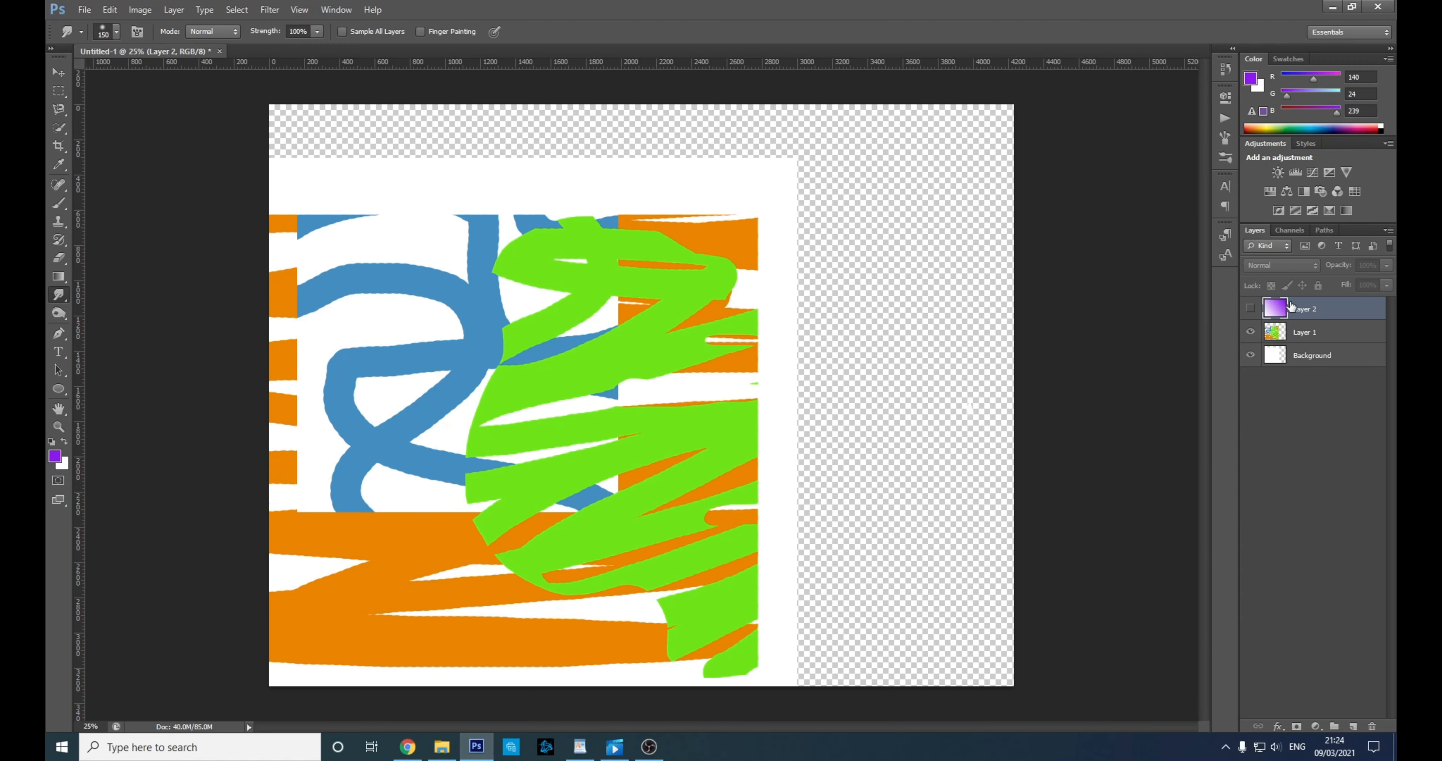
{"action": "left_click", "coordinate": [666, 178]}
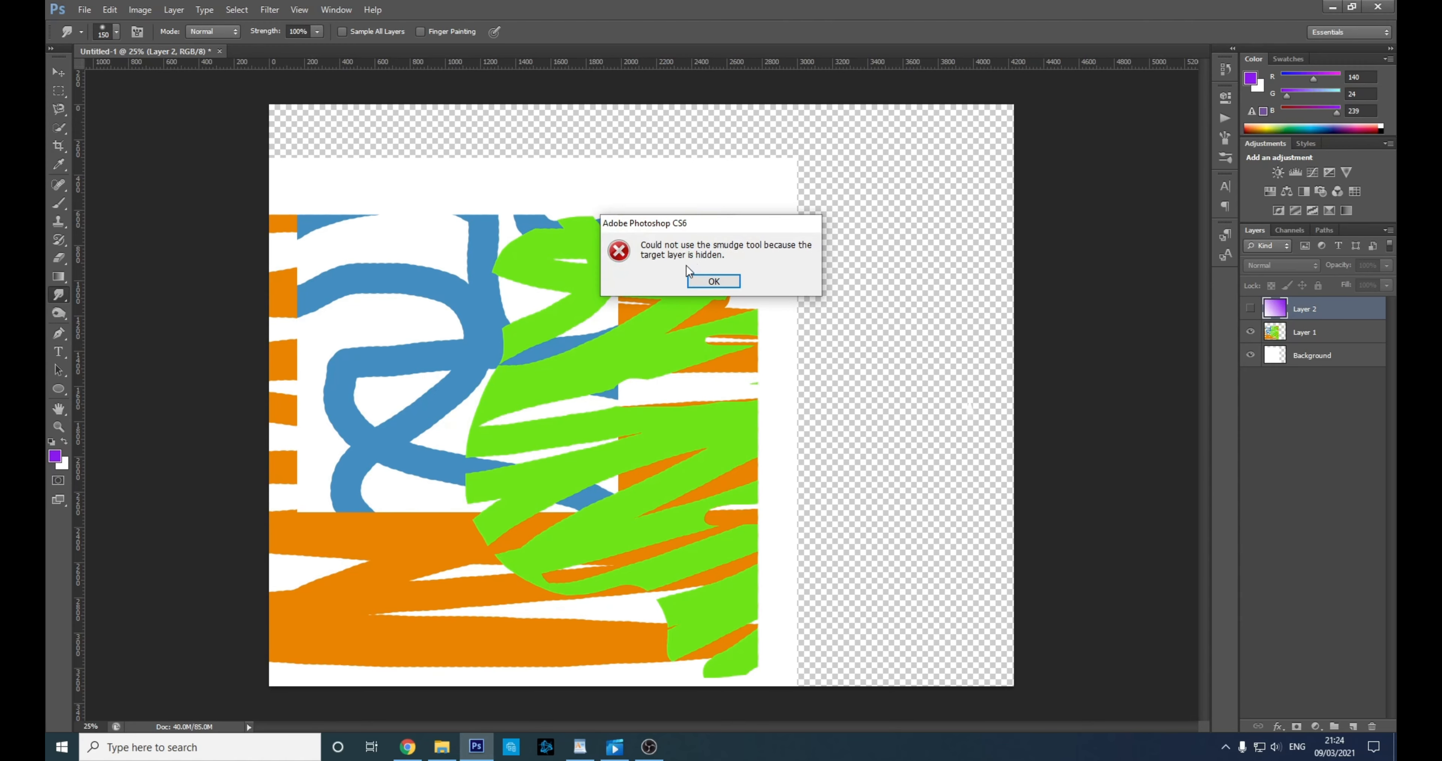
{"action": "left_click", "coordinate": [712, 281]}
{"action": "left_click", "coordinate": [1311, 333]}
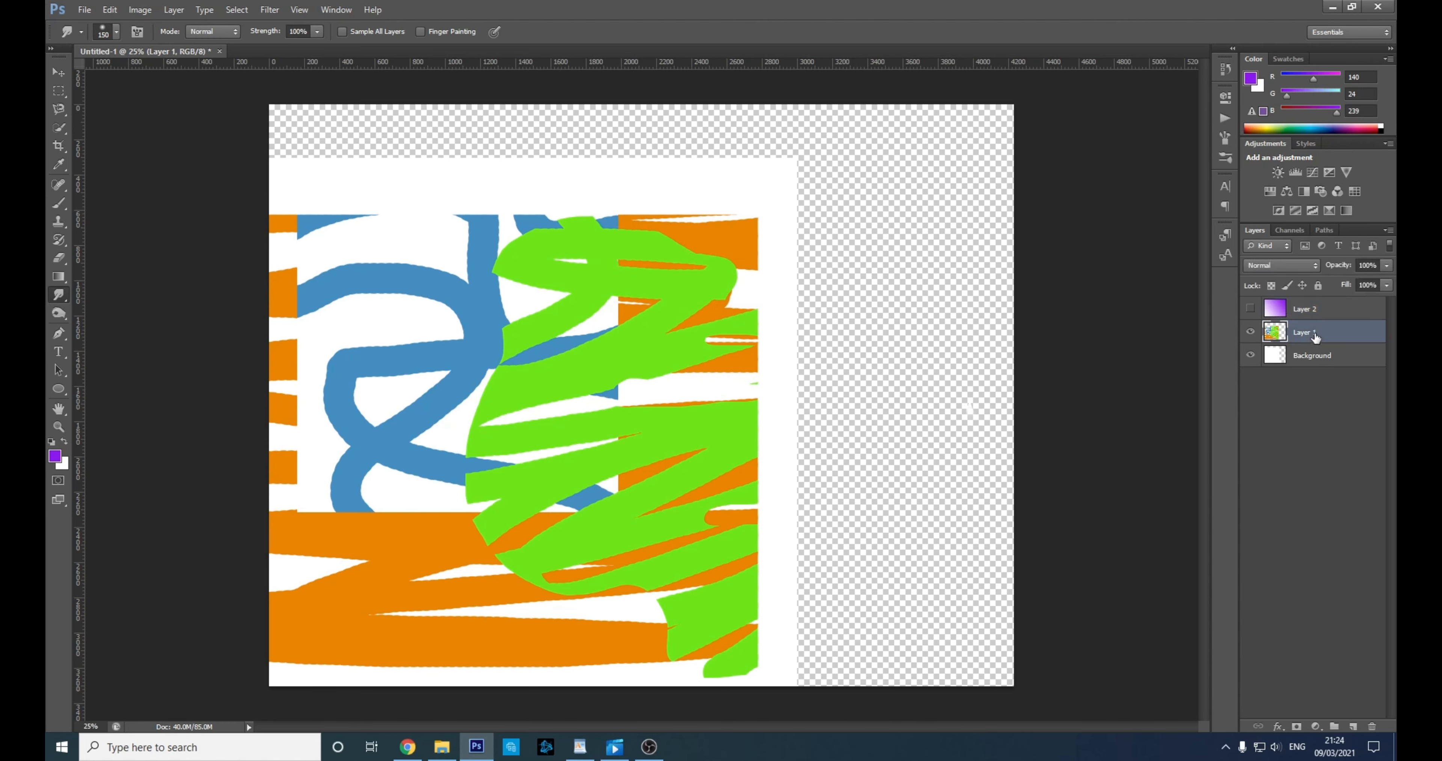
{"action": "mouse_move", "coordinate": [432, 238]}
{"action": "left_mouse_down"}
{"action": "mouse_move", "coordinate": [552, 162]}
{"action": "mouse_move", "coordinate": [554, 233]}
{"action": "mouse_move", "coordinate": [606, 247]}
{"action": "mouse_move", "coordinate": [604, 258]}
{"action": "mouse_move", "coordinate": [571, 260]}
{"action": "mouse_move", "coordinate": [578, 220]}
{"action": "mouse_move", "coordinate": [557, 198]}
{"action": "mouse_move", "coordinate": [596, 263]}
{"action": "mouse_move", "coordinate": [499, 212]}
{"action": "mouse_move", "coordinate": [470, 221]}
{"action": "left_mouse_up"}
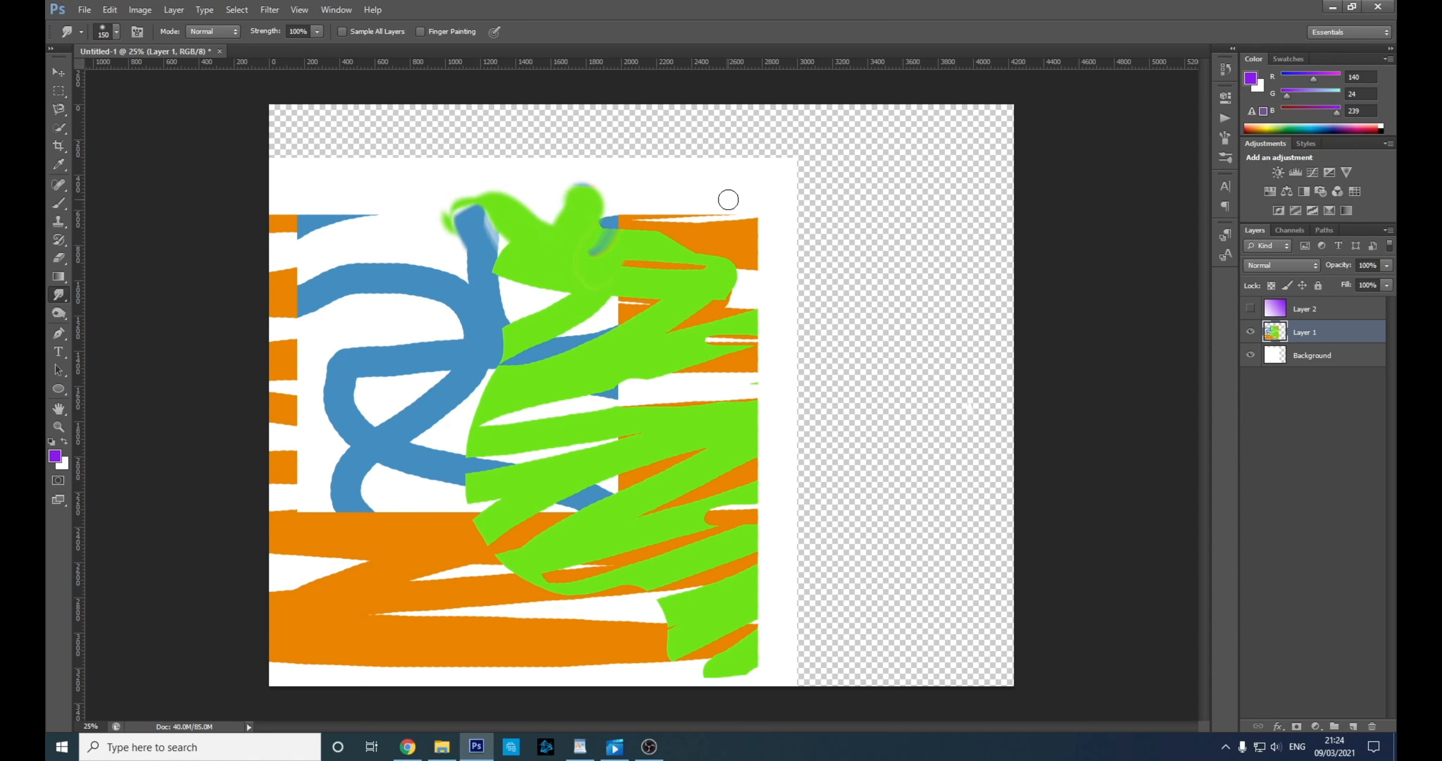
{"action": "mouse_move", "coordinate": [731, 197]}
{"action": "left_mouse_down"}
{"action": "mouse_move", "coordinate": [745, 255]}
{"action": "mouse_move", "coordinate": [700, 241]}
{"action": "mouse_move", "coordinate": [781, 226]}
{"action": "left_mouse_up"}
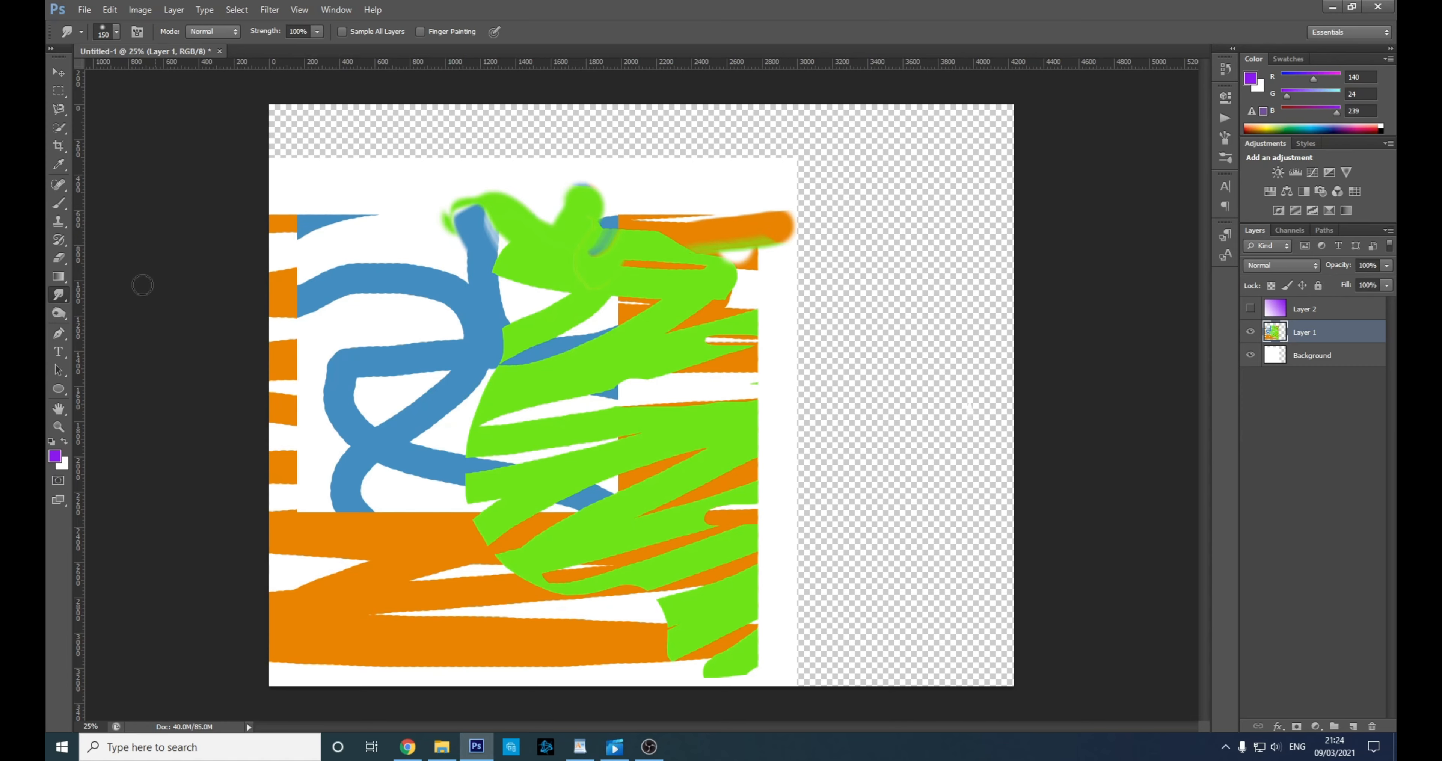
- Switch to the Blur Tool and enlarge its brush
{"action": "right_click", "coordinate": [63, 299]}
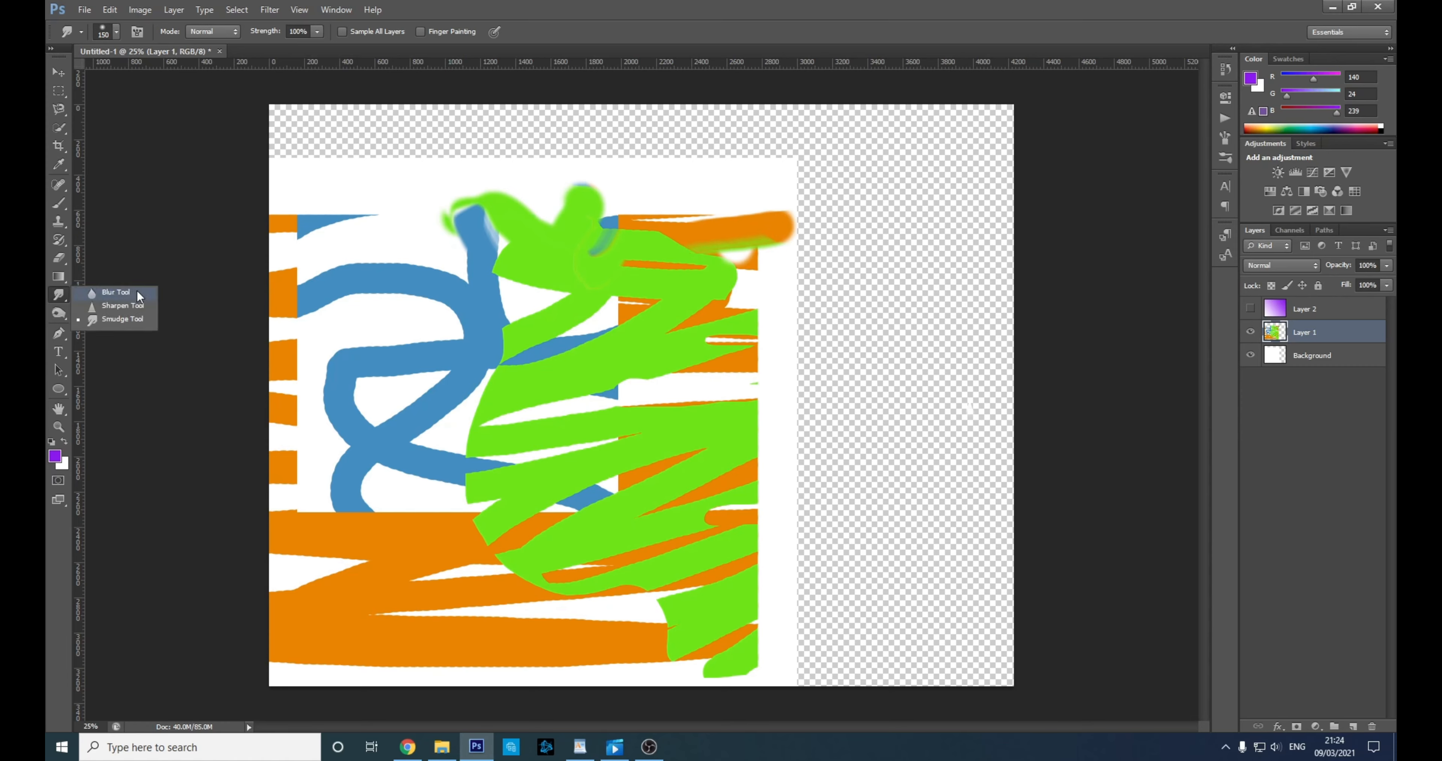
{"action": "left_click", "coordinate": [124, 293]}
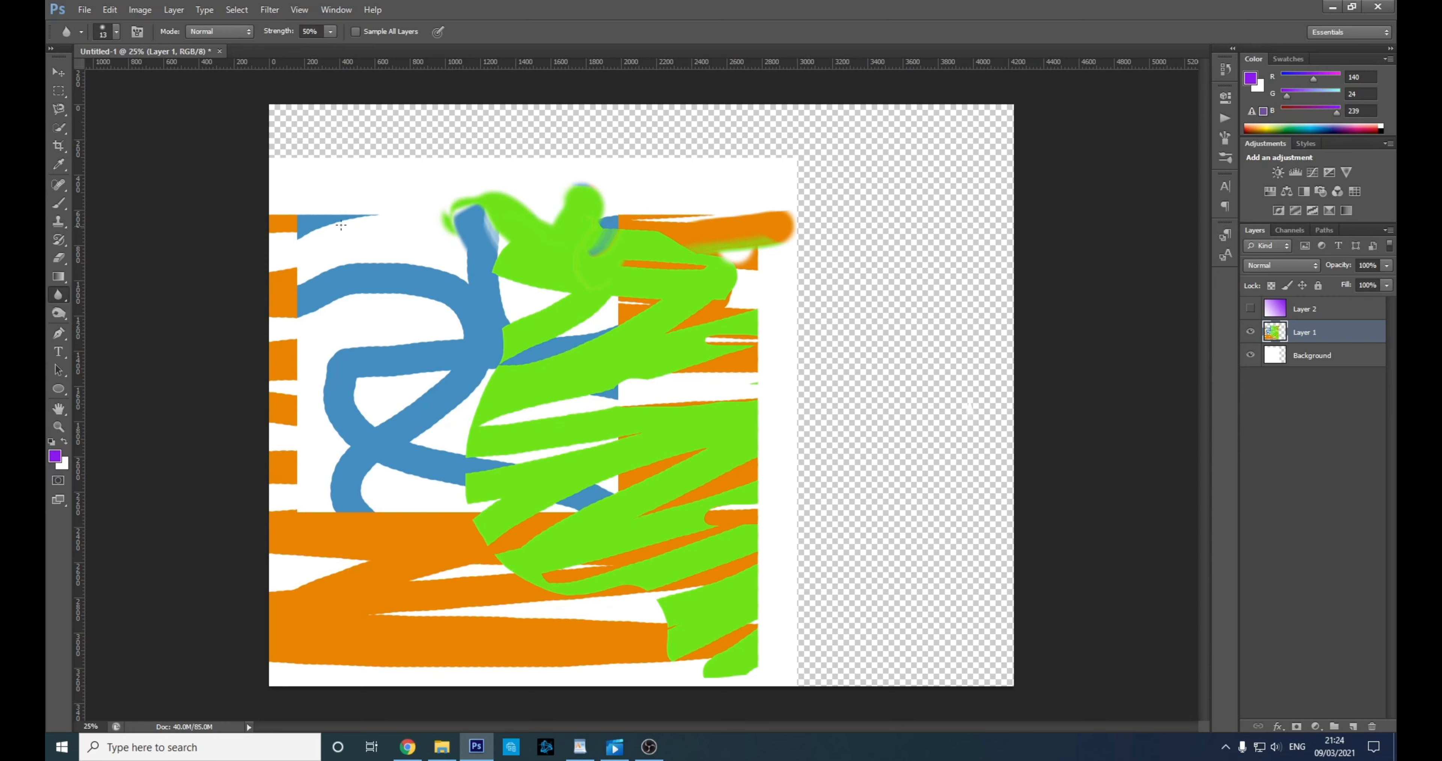
{"action": "key", "text": "bracketright"}
{"action": "key", "text": "bracketright"}
{"action": "key", "text": "bracketright"}
{"action": "key", "text": "bracketright"}
{"action": "key", "text": "bracketright"}
{"action": "key", "text": "bracketright"}
{"action": "key", "text": "bracketright"}
{"action": "key", "text": "bracketright"}
{"action": "key", "text": "bracketright"}
{"action": "key", "text": "bracketright"}
{"action": "key", "text": "bracketright"}
{"action": "key", "text": "bracketright"}
{"action": "key", "text": "bracketright"}
{"action": "key", "text": "bracketright"}
{"action": "key", "text": "bracketright"}
{"action": "right_click", "coordinate": [65, 295]}
- Darken the upper blue strokes on Layer 1 using the Burn Tool with a 175 px brush, Midtones range and 50% exposure
{"action": "left_click", "coordinate": [59, 313]}
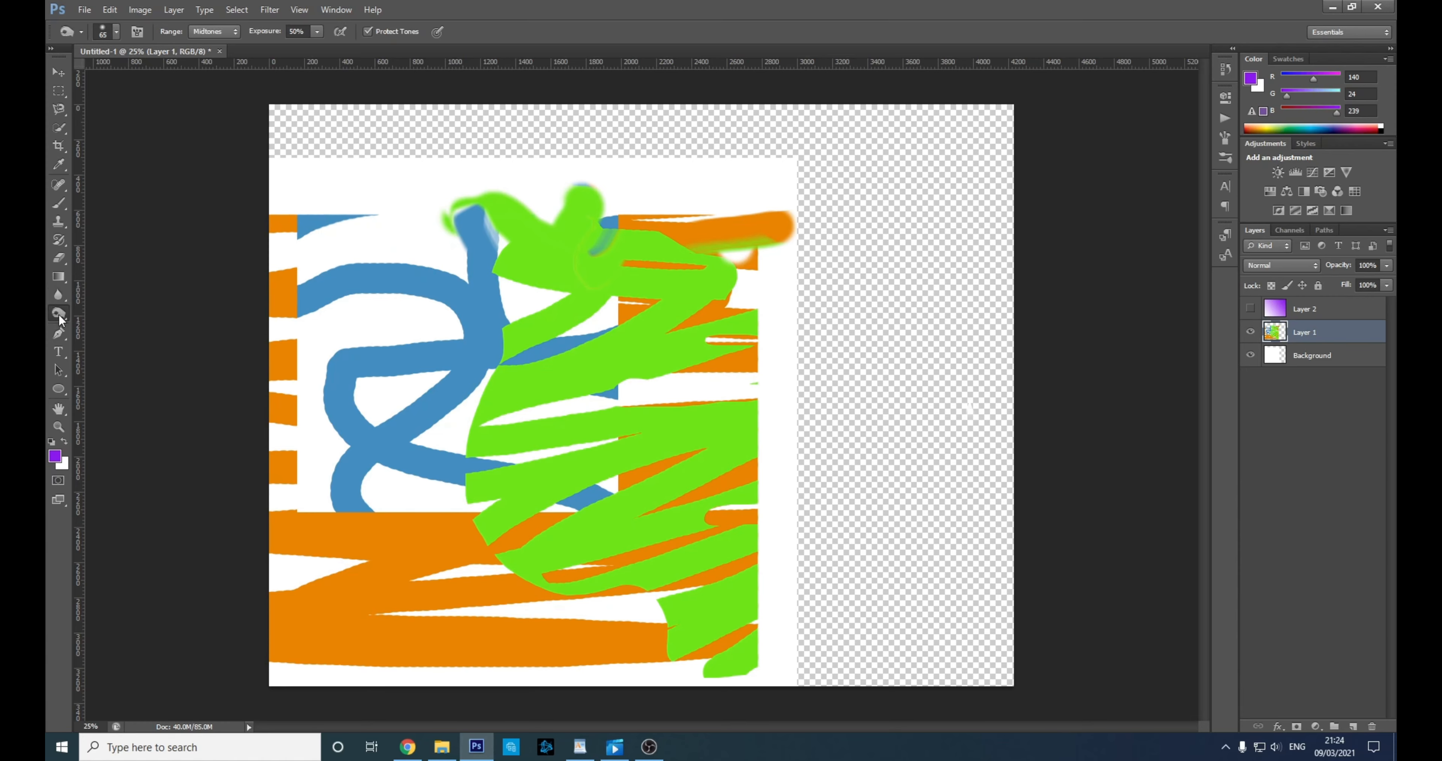
{"action": "right_click", "coordinate": [59, 313]}
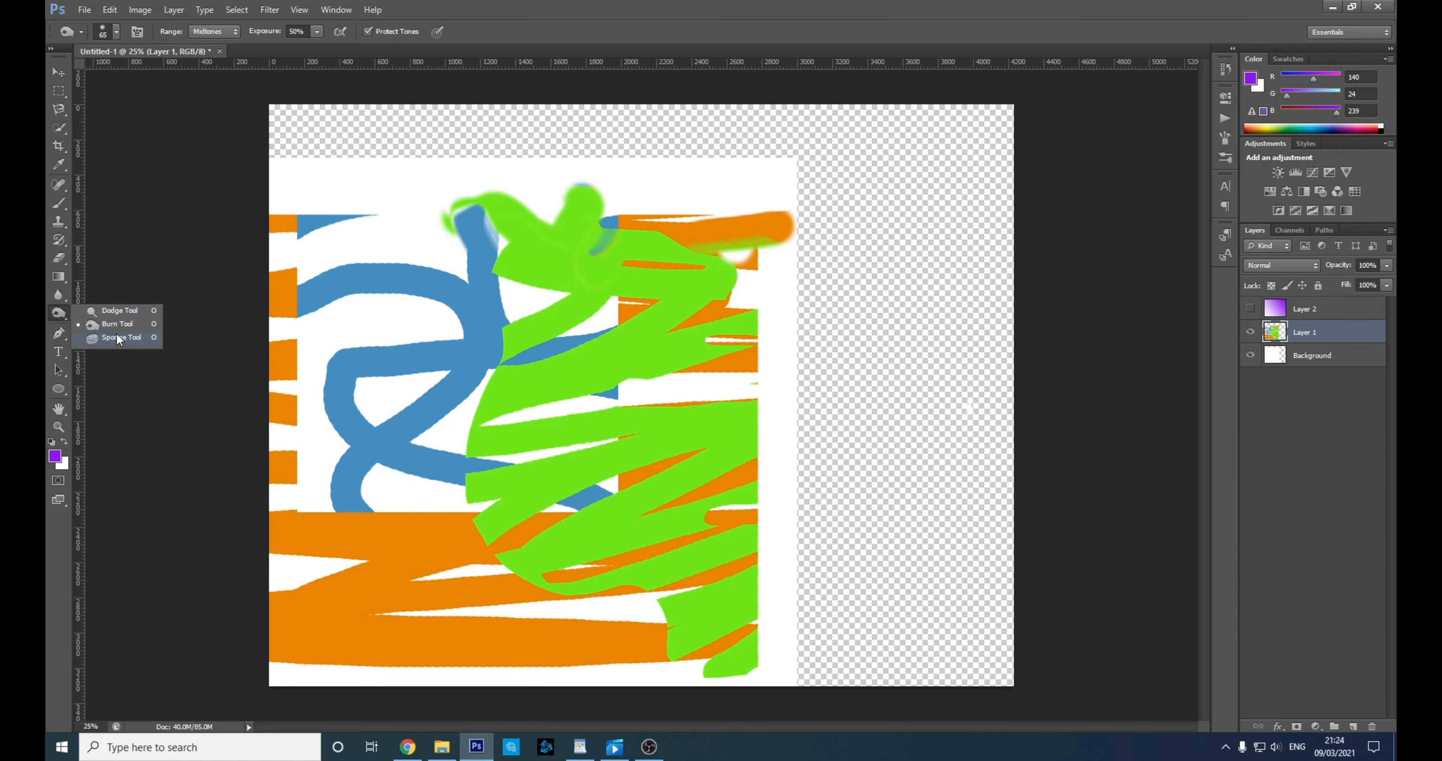
{"action": "left_click", "coordinate": [215, 228]}
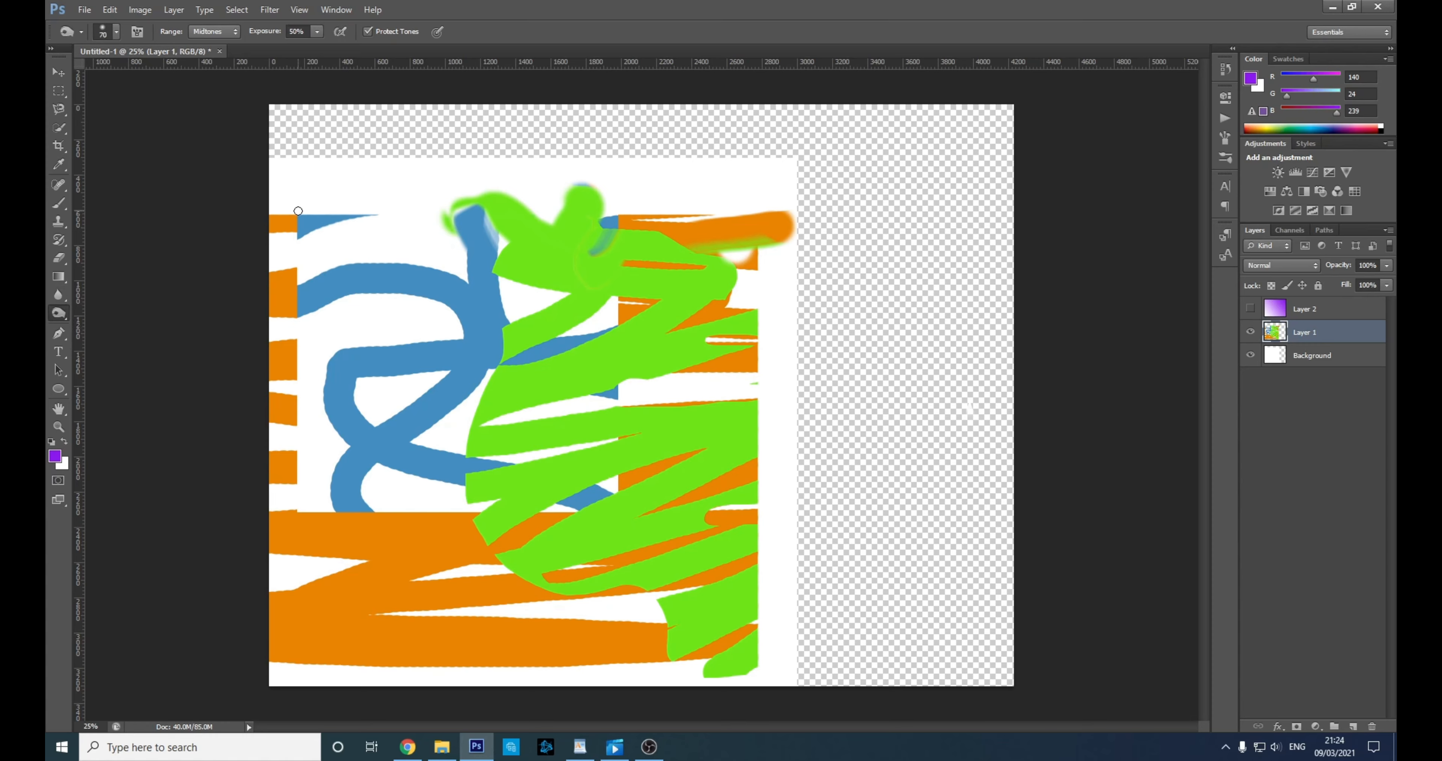
{"action": "key", "text": "bracketright"}
{"action": "key", "text": "bracketright"}
{"action": "key", "text": "bracketright"}
{"action": "key", "text": "bracketright"}
{"action": "mouse_move", "coordinate": [382, 208]}
{"action": "left_mouse_down"}
{"action": "mouse_move", "coordinate": [319, 238]}
{"action": "mouse_move", "coordinate": [322, 210]}
{"action": "mouse_move", "coordinate": [373, 255]}
{"action": "mouse_move", "coordinate": [311, 286]}
{"action": "mouse_move", "coordinate": [418, 286]}
{"action": "mouse_move", "coordinate": [367, 274]}
{"action": "mouse_move", "coordinate": [306, 286]}
{"action": "mouse_move", "coordinate": [443, 280]}
{"action": "left_mouse_up"}
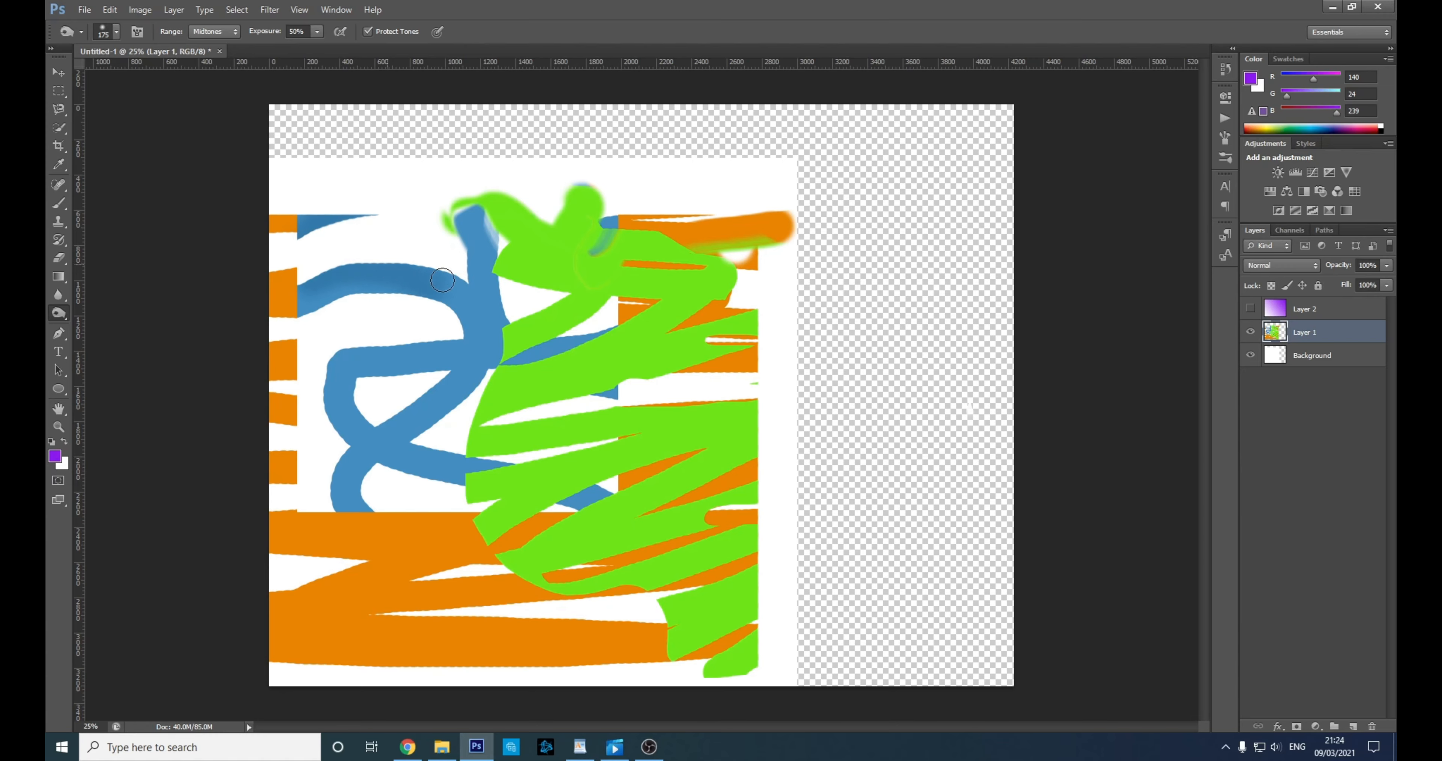
{"action": "right_click", "coordinate": [59, 316]}
{"action": "left_click", "coordinate": [119, 324]}
{"action": "mouse_move", "coordinate": [335, 278]}
{"action": "left_mouse_down"}
{"action": "mouse_move", "coordinate": [393, 246]}
{"action": "mouse_move", "coordinate": [472, 268]}
{"action": "mouse_move", "coordinate": [372, 262]}
{"action": "mouse_move", "coordinate": [438, 257]}
{"action": "mouse_move", "coordinate": [343, 261]}
{"action": "left_mouse_up"}
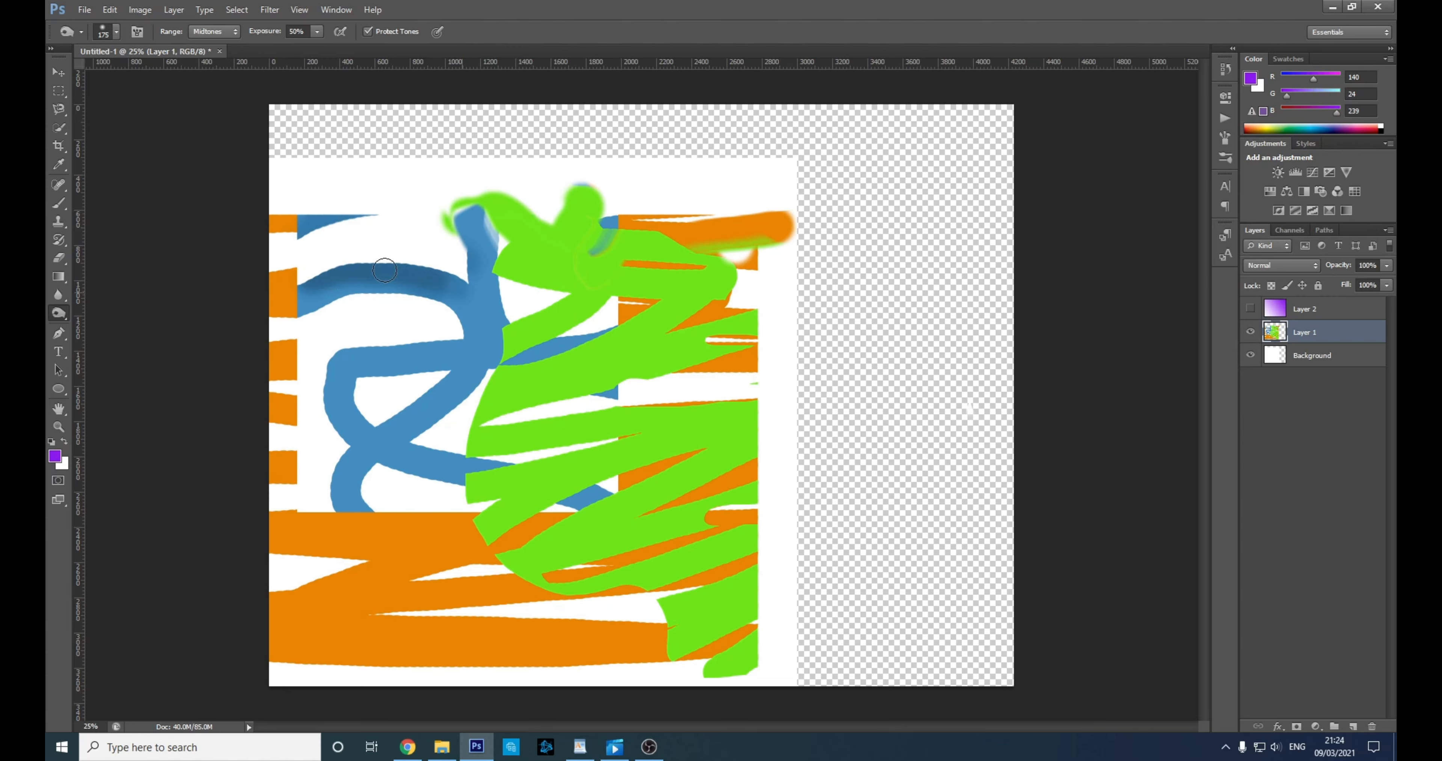
- Desaturate the middle horizontal blue stroke using the Sponge Tool with a 150 px brush and 50% flow
{"action": "right_click", "coordinate": [58, 313]}
{"action": "left_click", "coordinate": [123, 337]}
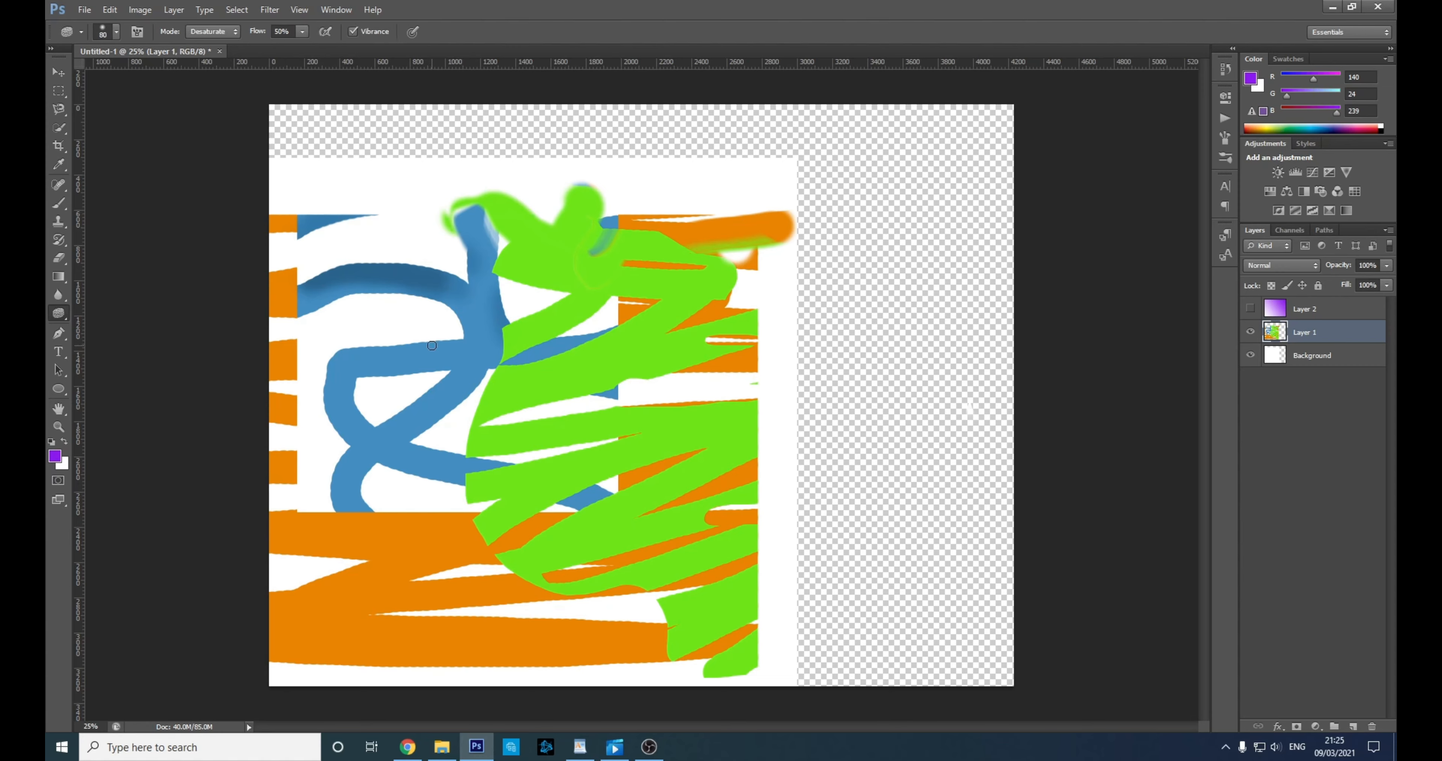
{"action": "key", "text": "bracketright"}
{"action": "key", "text": "bracketright"}
{"action": "key", "text": "bracketright"}
{"action": "key", "text": "bracketright"}
{"action": "mouse_move", "coordinate": [444, 333]}
{"action": "left_mouse_down"}
{"action": "mouse_move", "coordinate": [329, 361]}
{"action": "mouse_move", "coordinate": [417, 357]}
{"action": "left_mouse_up"}
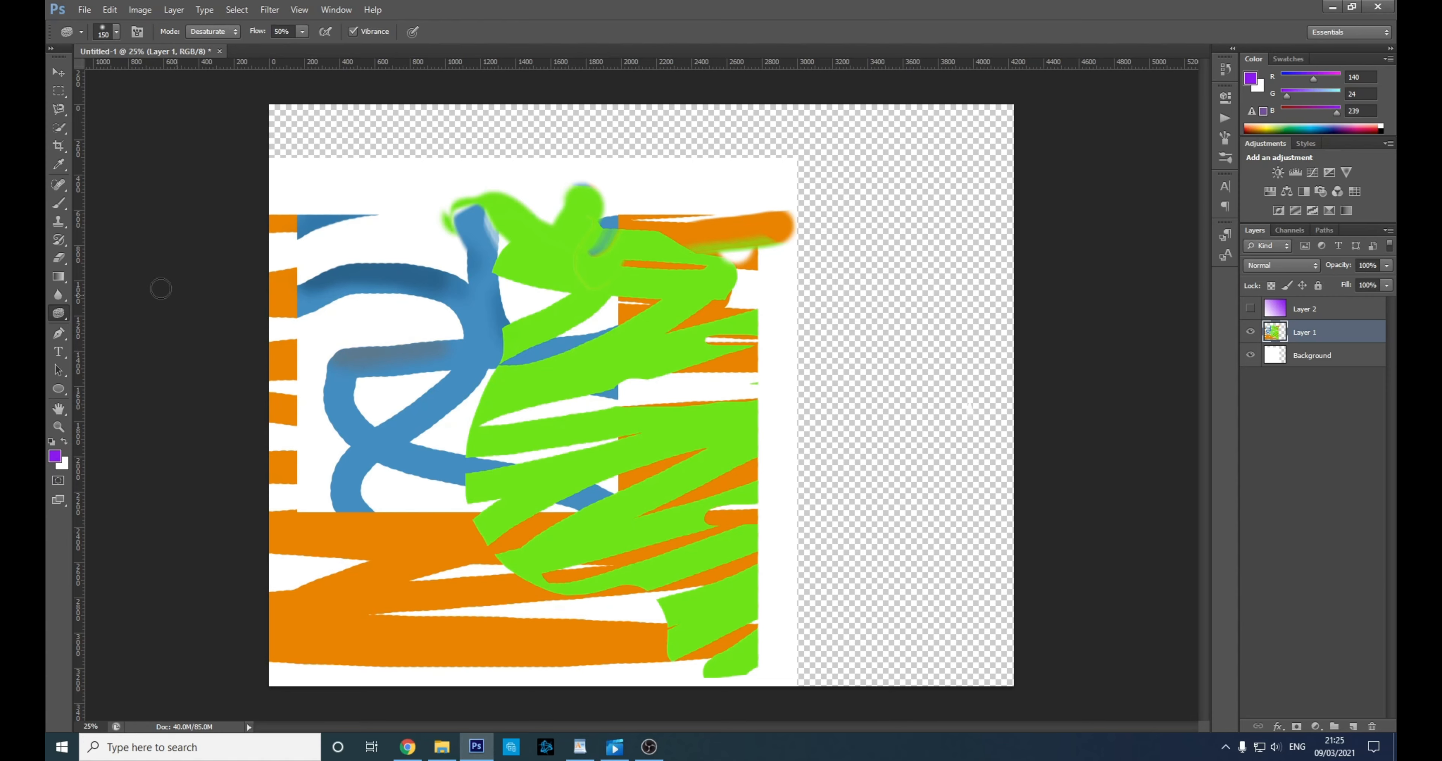
- Lighten the diagonal blue stroke using the Dodge Tool with a 150 px brush, Midtones range and 50% exposure
{"action": "right_click", "coordinate": [60, 315]}
{"action": "left_click", "coordinate": [112, 313]}
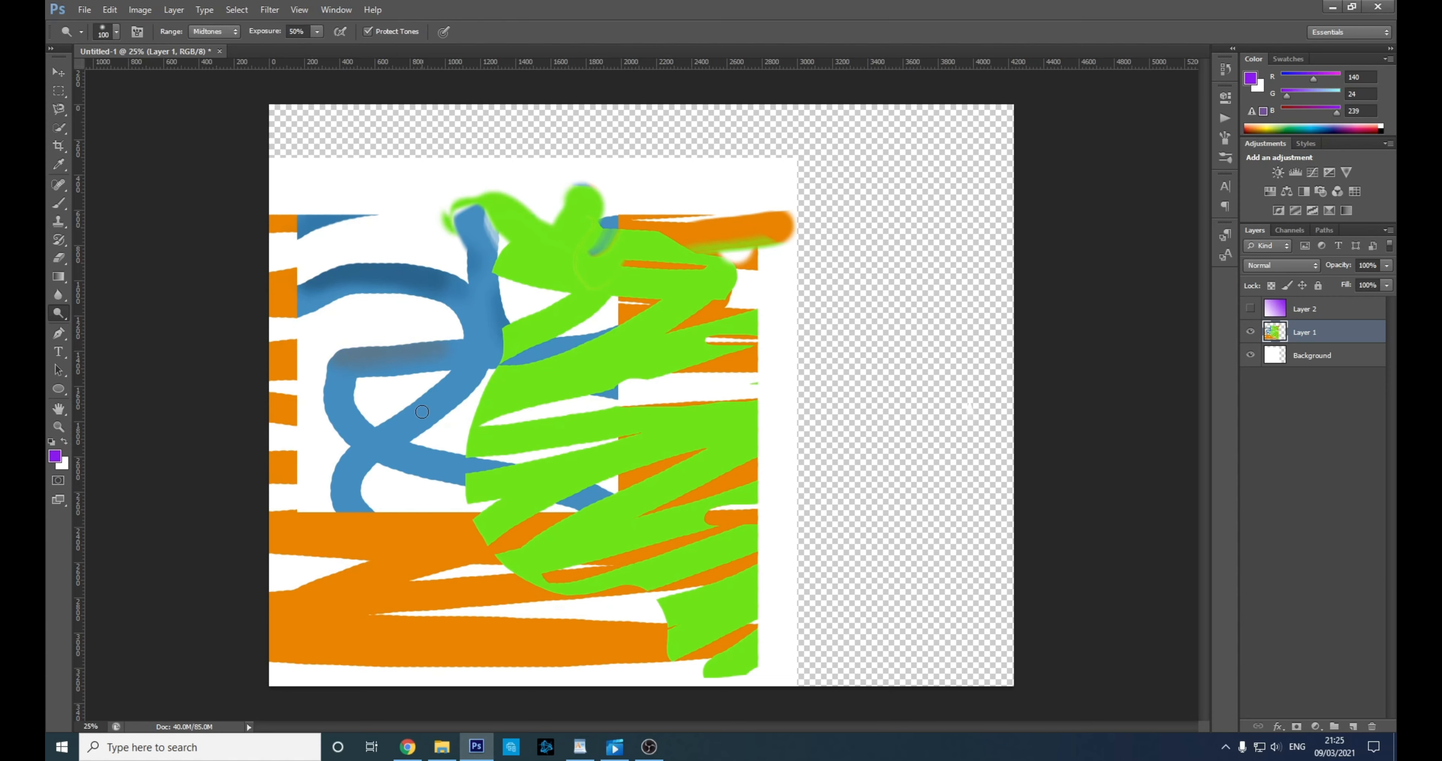
{"action": "key", "text": "bracketright"}
{"action": "key", "text": "bracketright"}
{"action": "mouse_move", "coordinate": [422, 412]}
{"action": "left_mouse_down"}
{"action": "mouse_move", "coordinate": [449, 386]}
{"action": "mouse_move", "coordinate": [395, 431]}
{"action": "mouse_move", "coordinate": [473, 357]}
{"action": "mouse_move", "coordinate": [340, 465]}
{"action": "mouse_move", "coordinate": [356, 509]}
{"action": "mouse_move", "coordinate": [346, 489]}
{"action": "mouse_move", "coordinate": [314, 490]}
{"action": "mouse_move", "coordinate": [367, 539]}
{"action": "mouse_move", "coordinate": [278, 499]}
{"action": "left_mouse_up"}
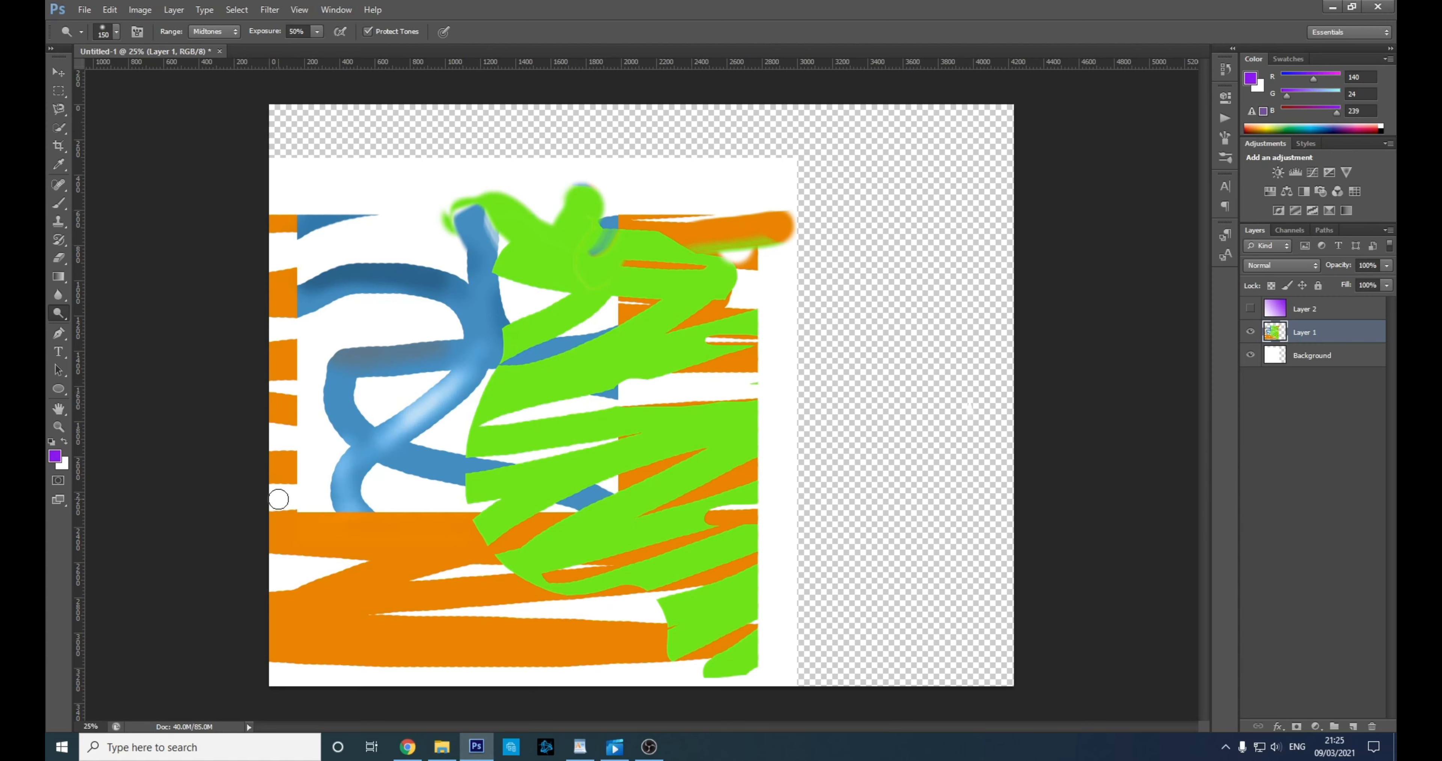
- Draw a wide text box across the upper part of the canvas with the Type Tool and set the text colour to black
{"action": "left_click", "coordinate": [59, 332]}
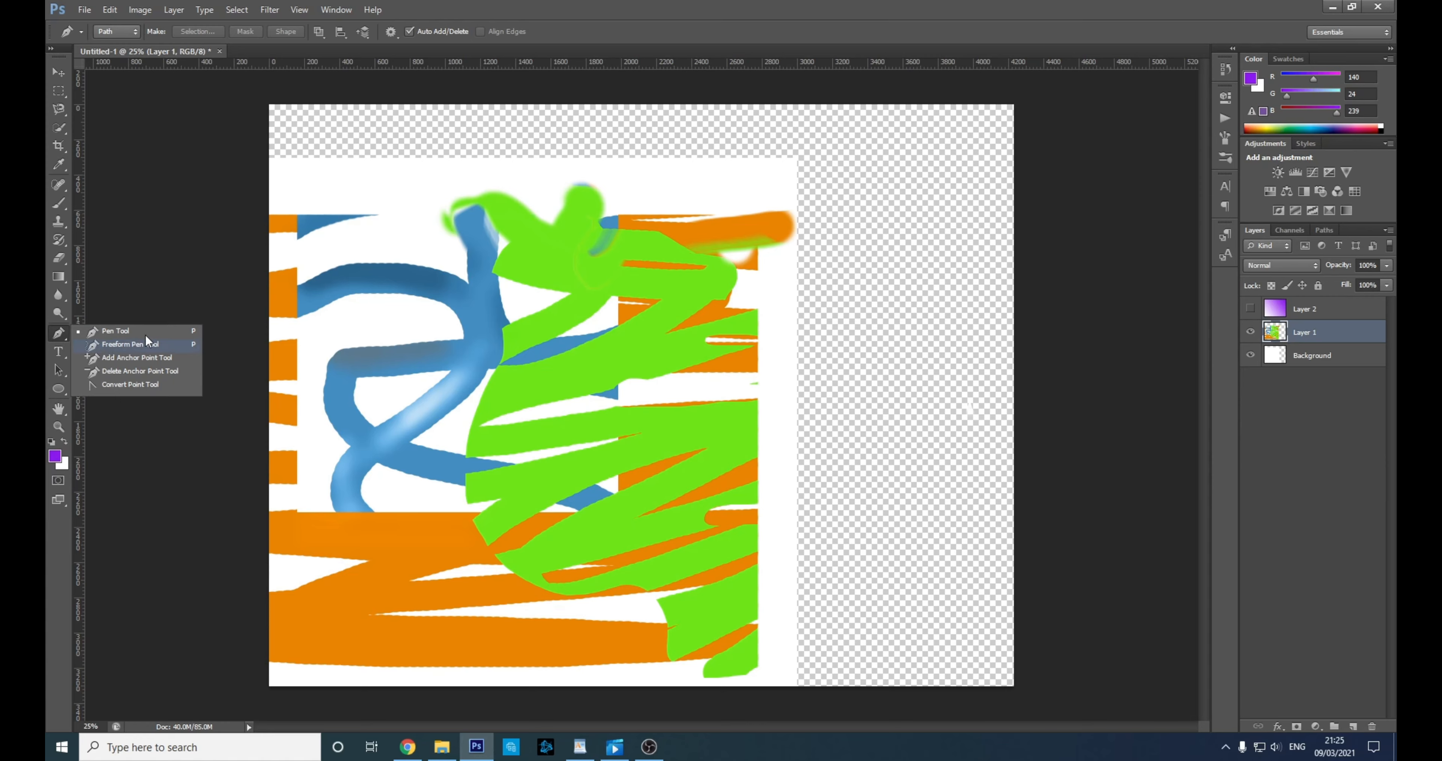
{"action": "left_click", "coordinate": [92, 335]}
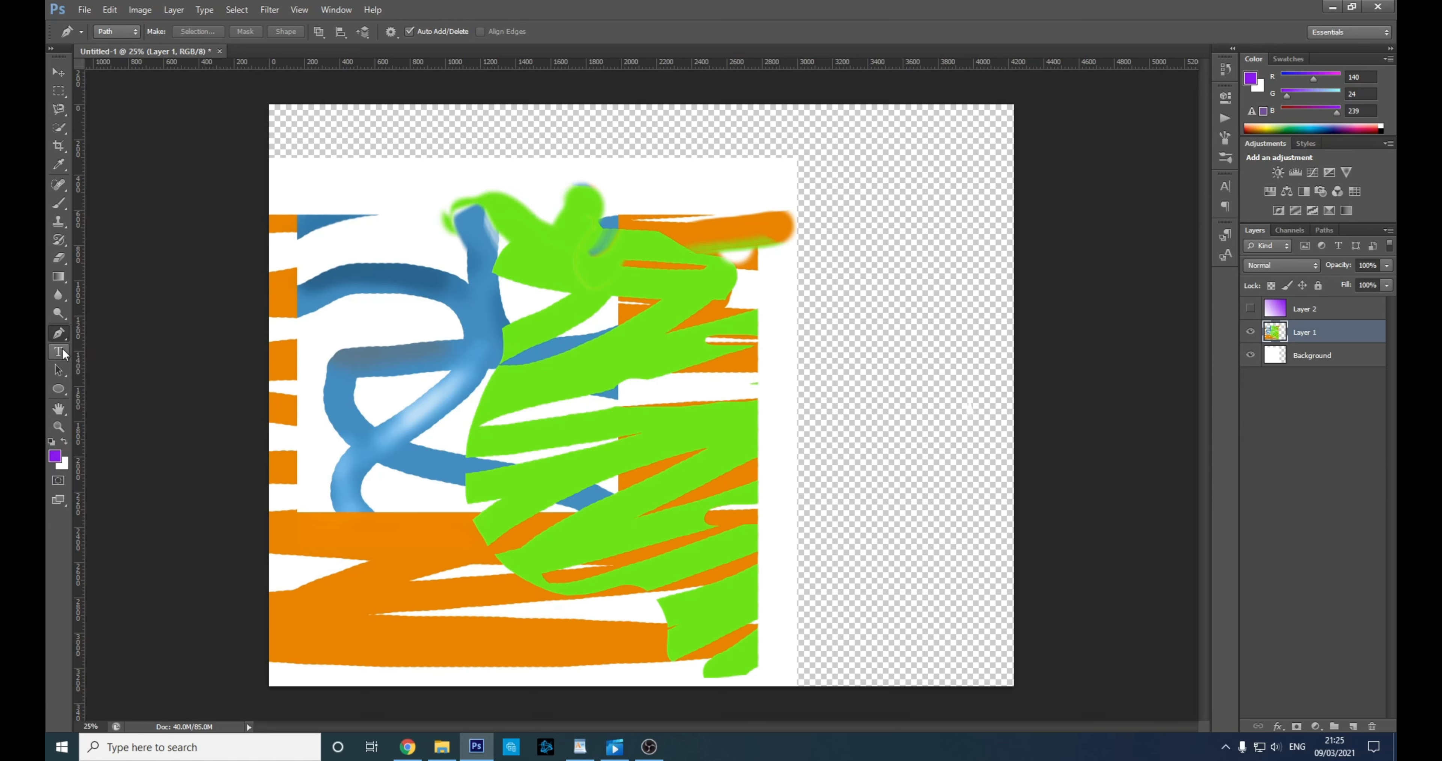
{"action": "left_click", "coordinate": [59, 356]}
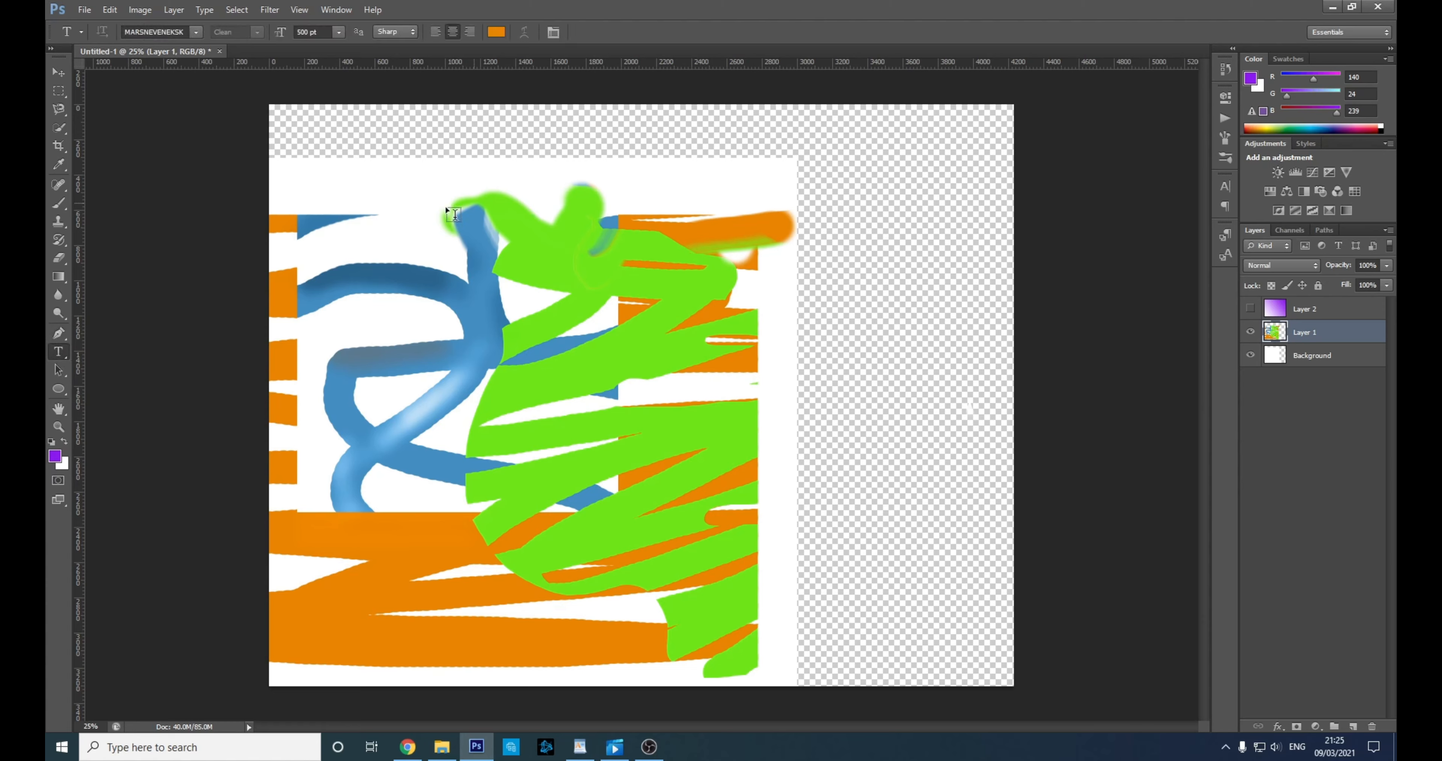
{"action": "left_click_drag", "start_coordinate": [350, 168], "coordinate": [927, 373]}
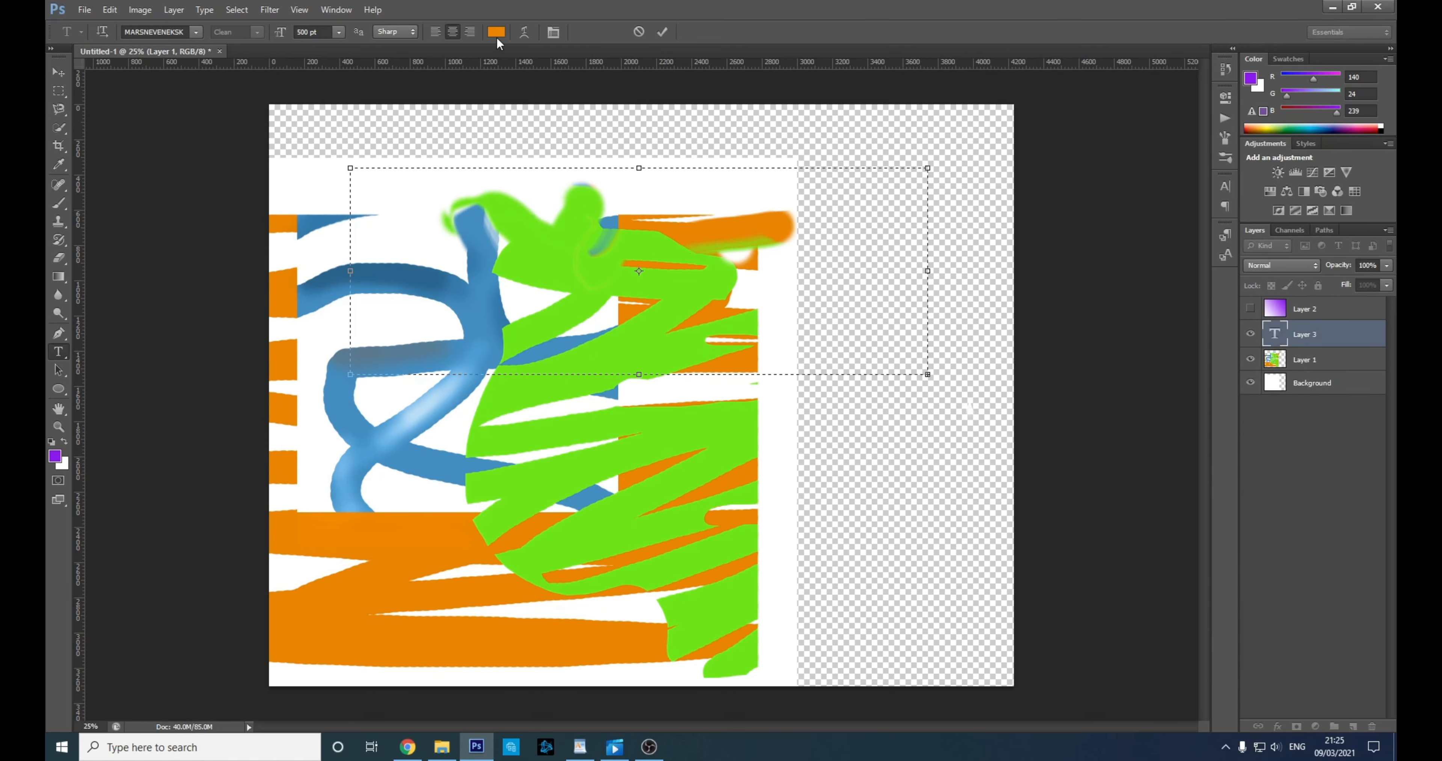
{"action": "left_click", "coordinate": [497, 32]}
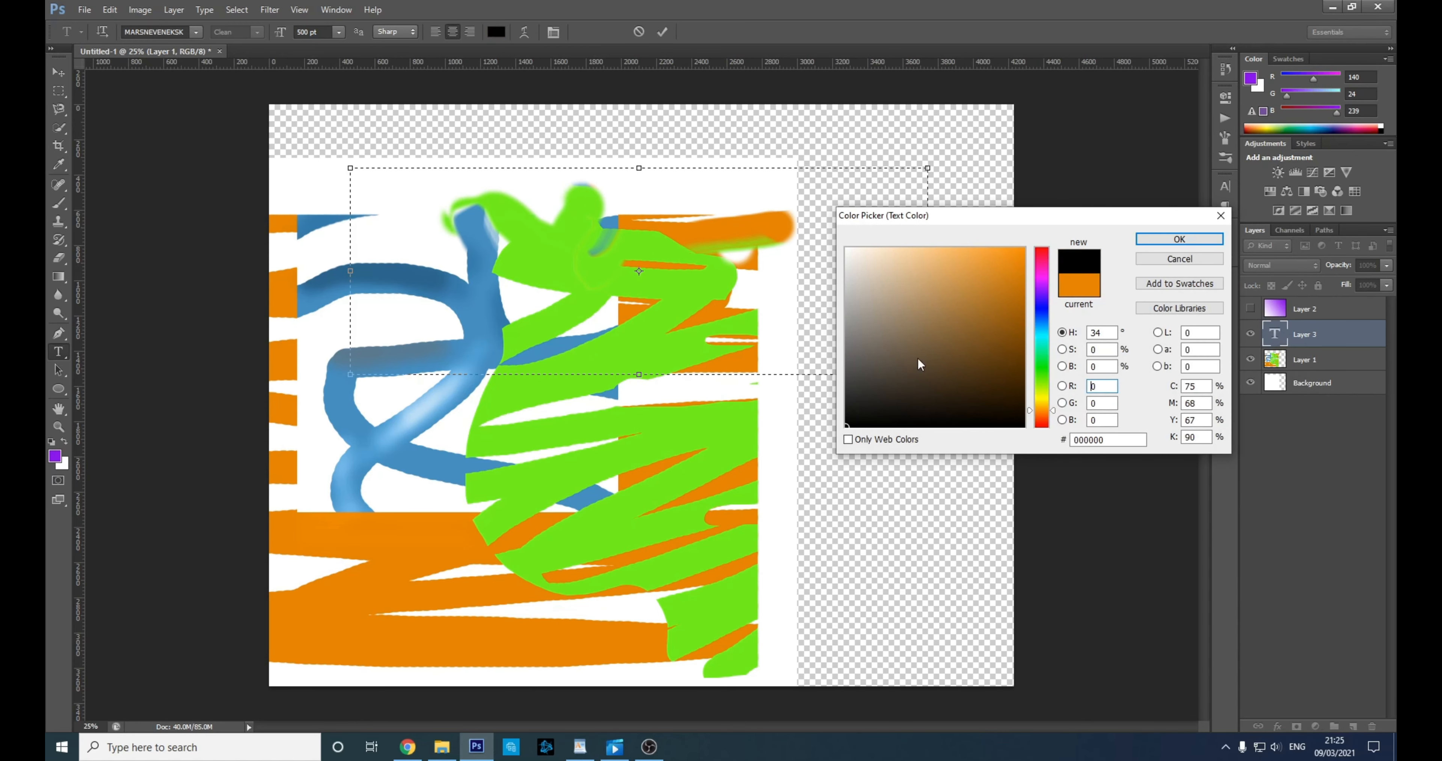
{"action": "left_click", "coordinate": [1178, 240]}
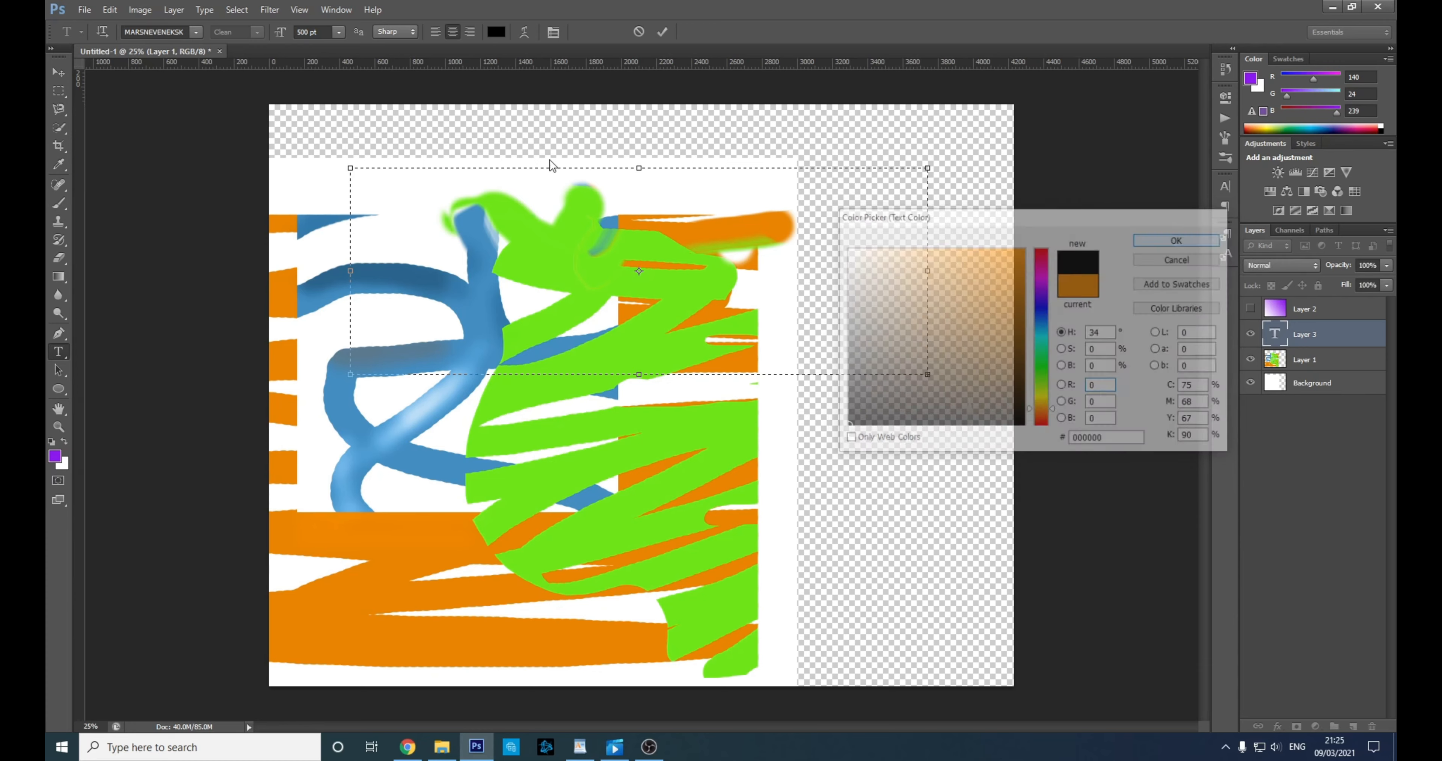
- Set the text box's font to Arial
{"action": "left_click", "coordinate": [196, 32]}
{"action": "scroll", "coordinate": [218, 168], "scroll_direction": "up", "scroll_amount": 10}
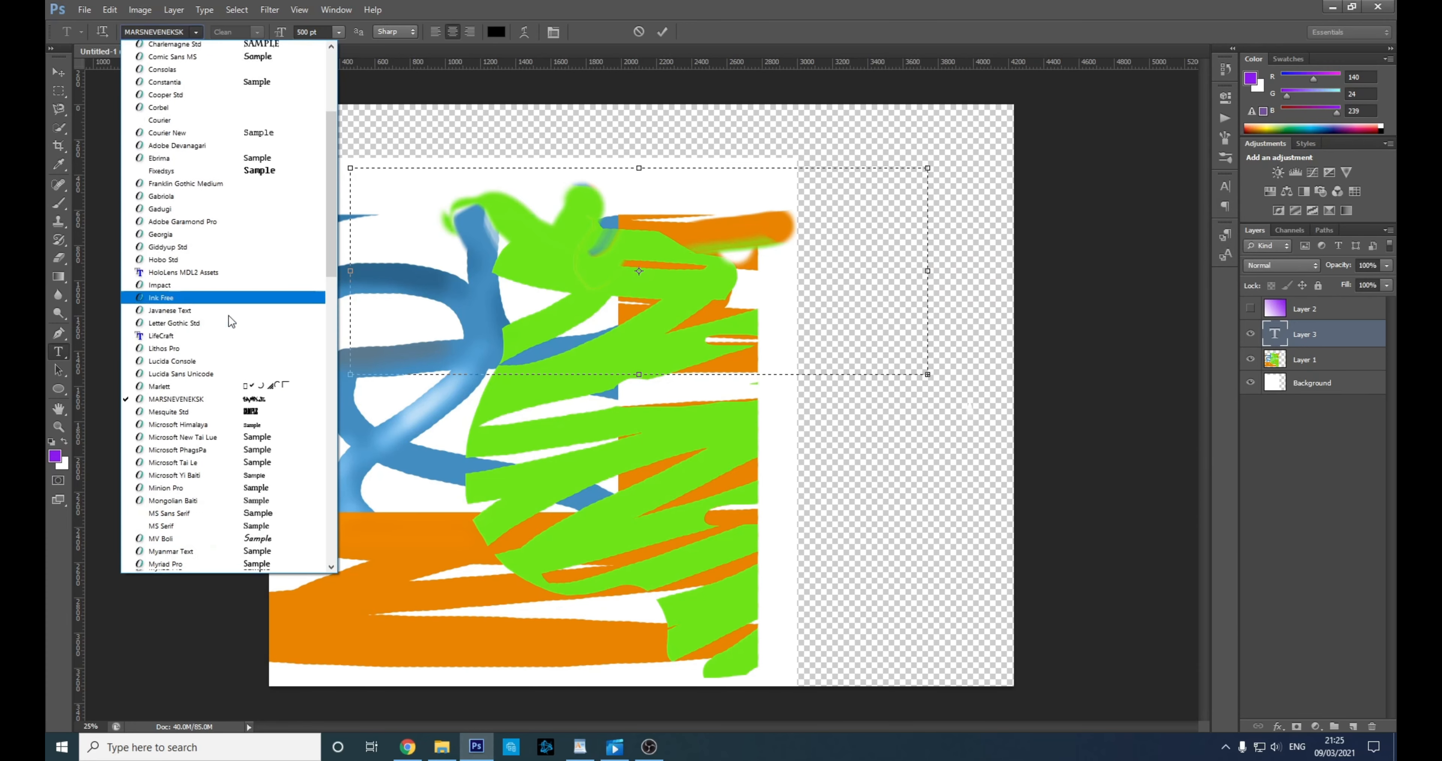
{"action": "scroll", "coordinate": [229, 316], "scroll_direction": "up", "scroll_amount": 5}
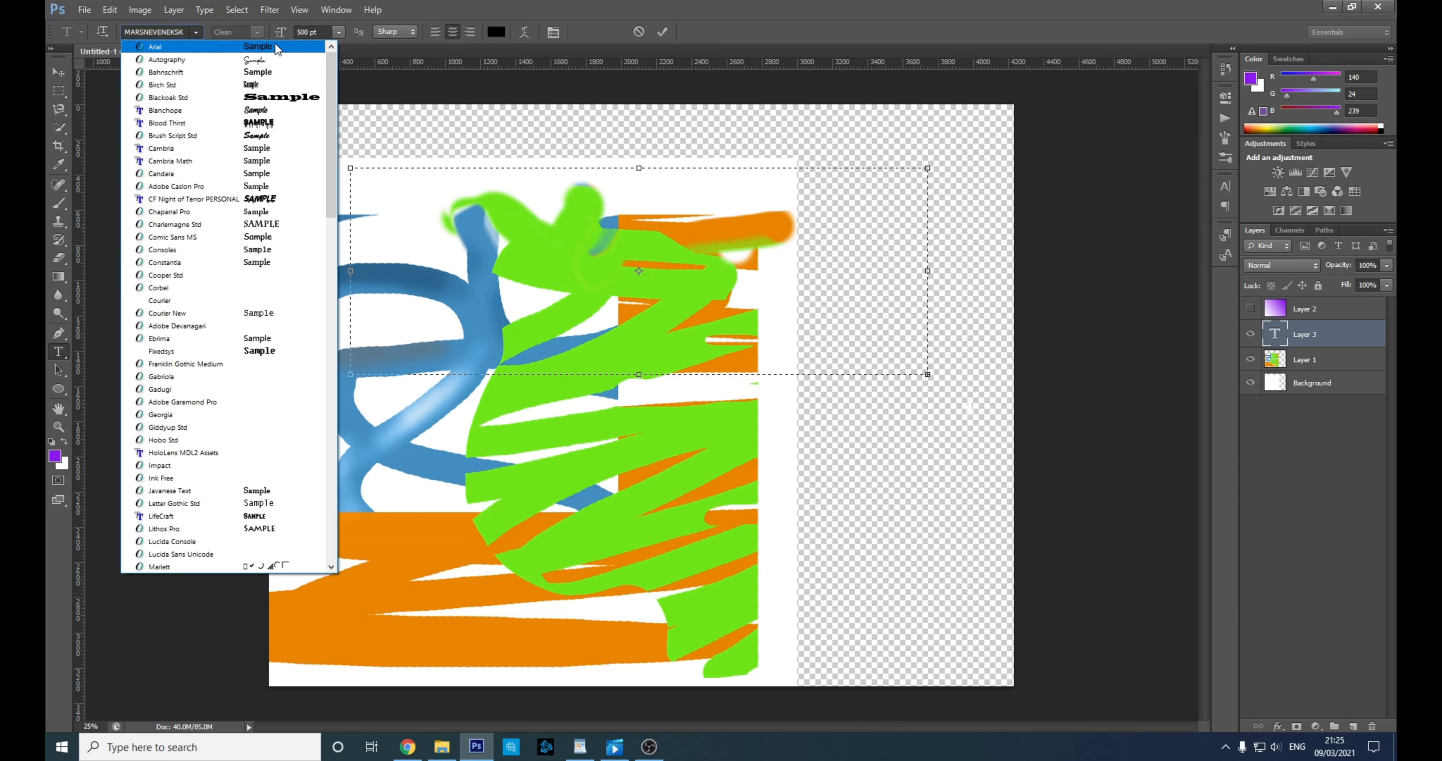
{"action": "left_click", "coordinate": [194, 49]}
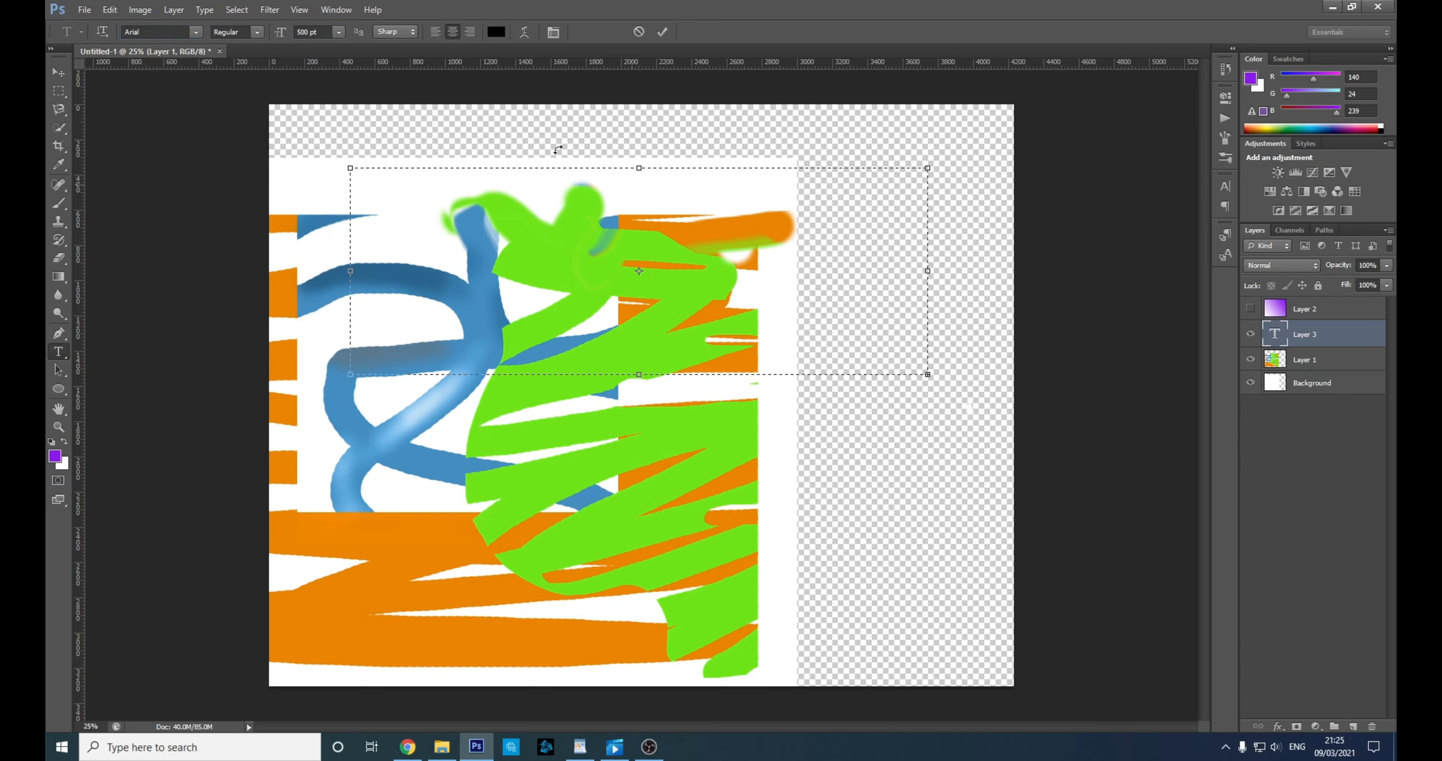
- Set the font size to 14 pt and enter the text FONT in the text box
{"action": "left_click", "coordinate": [337, 32]}
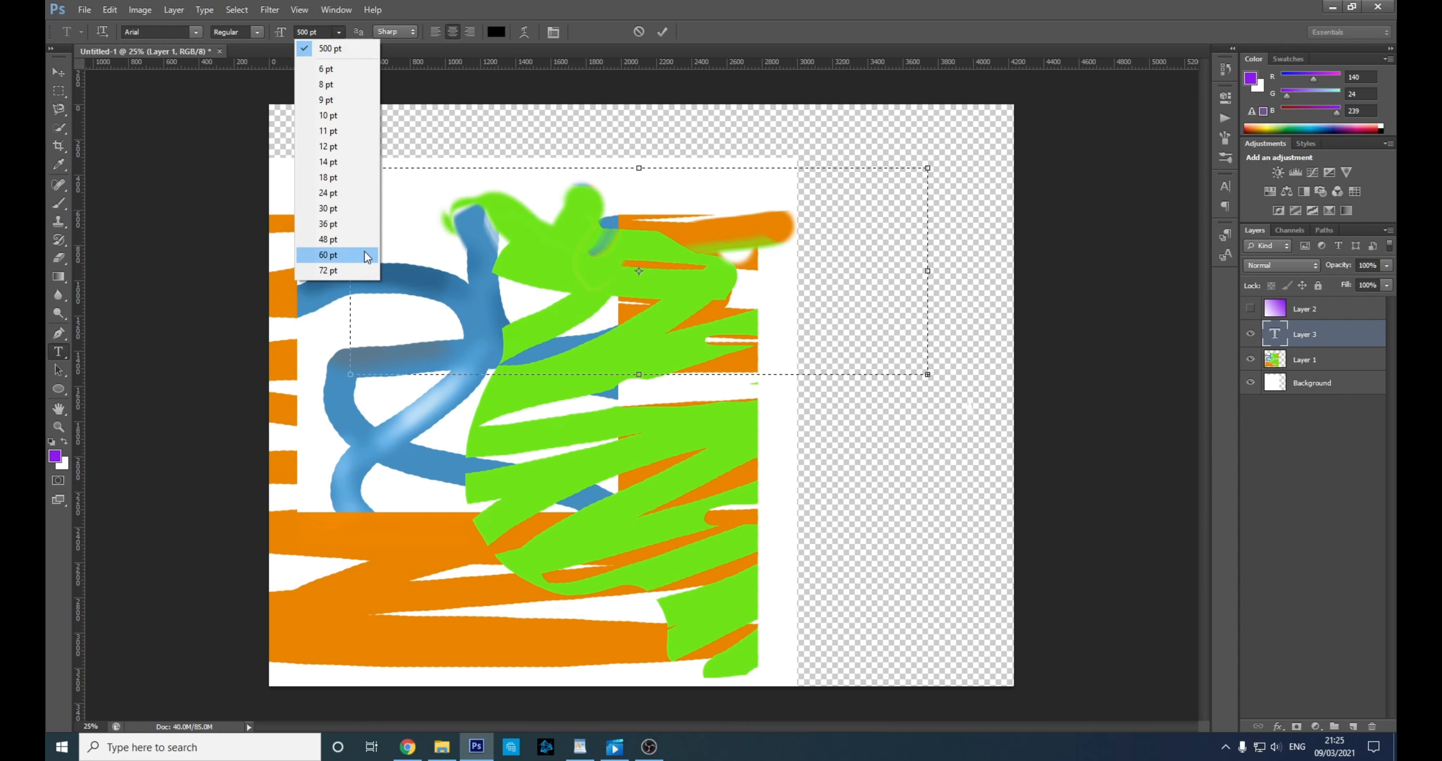
{"action": "left_click", "coordinate": [655, 233]}
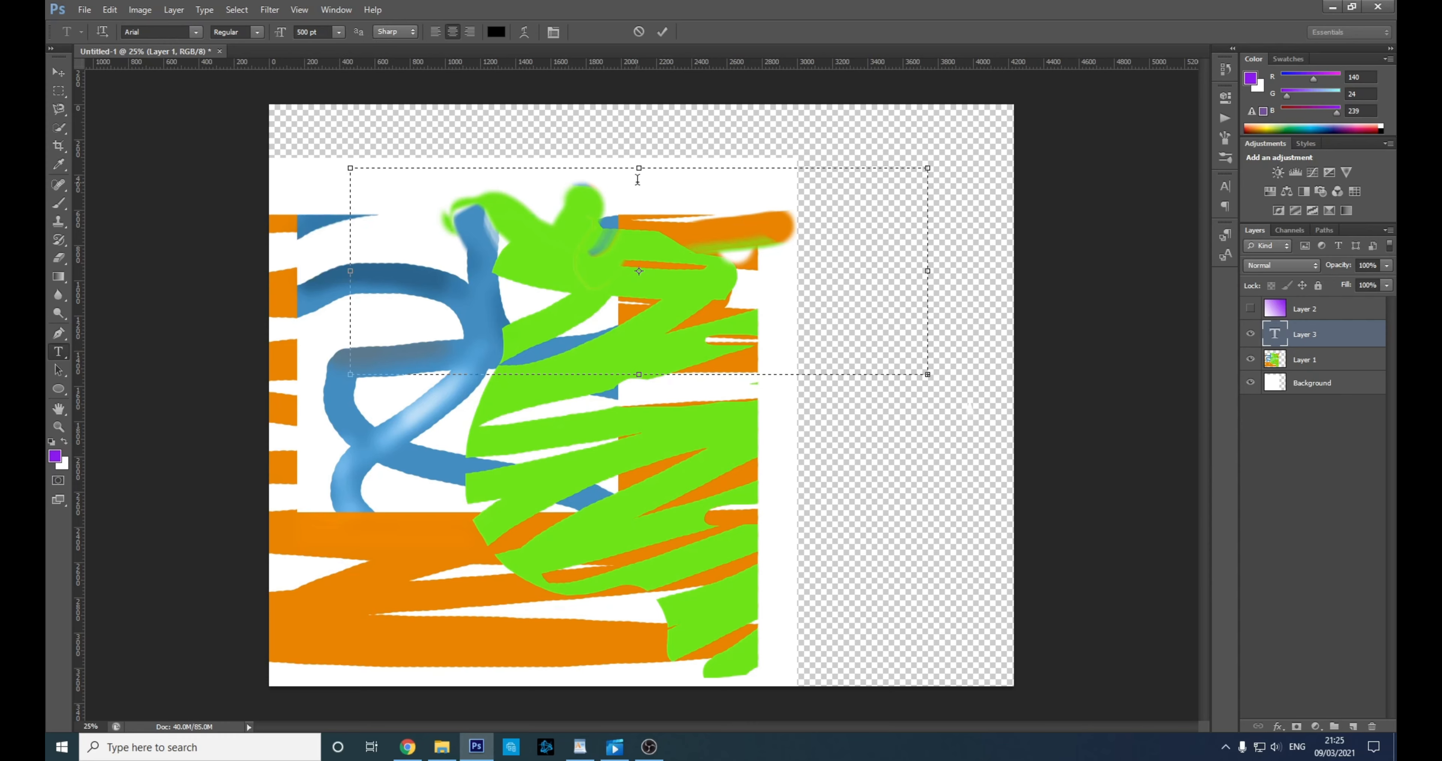
{"action": "left_click", "coordinate": [339, 33]}
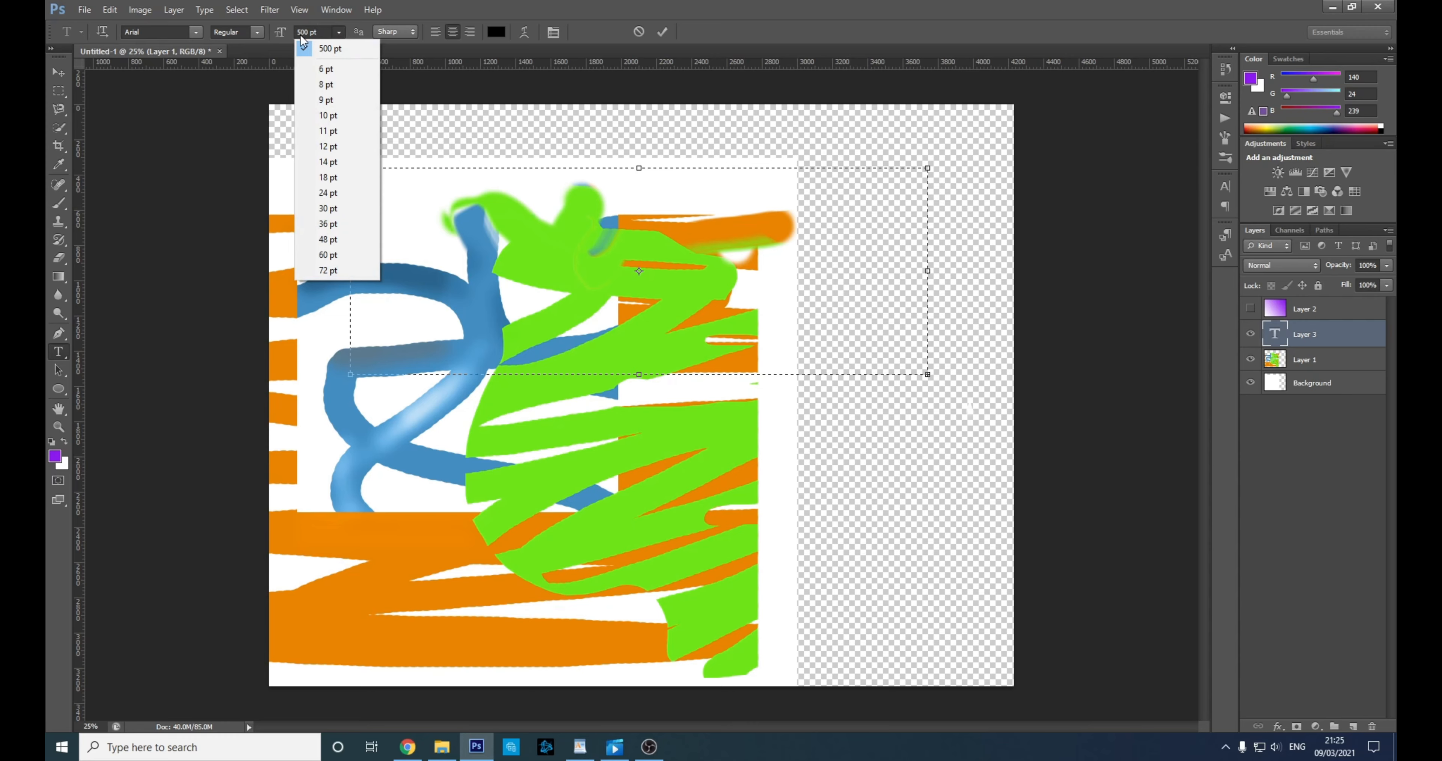
{"action": "left_click", "coordinate": [347, 162]}
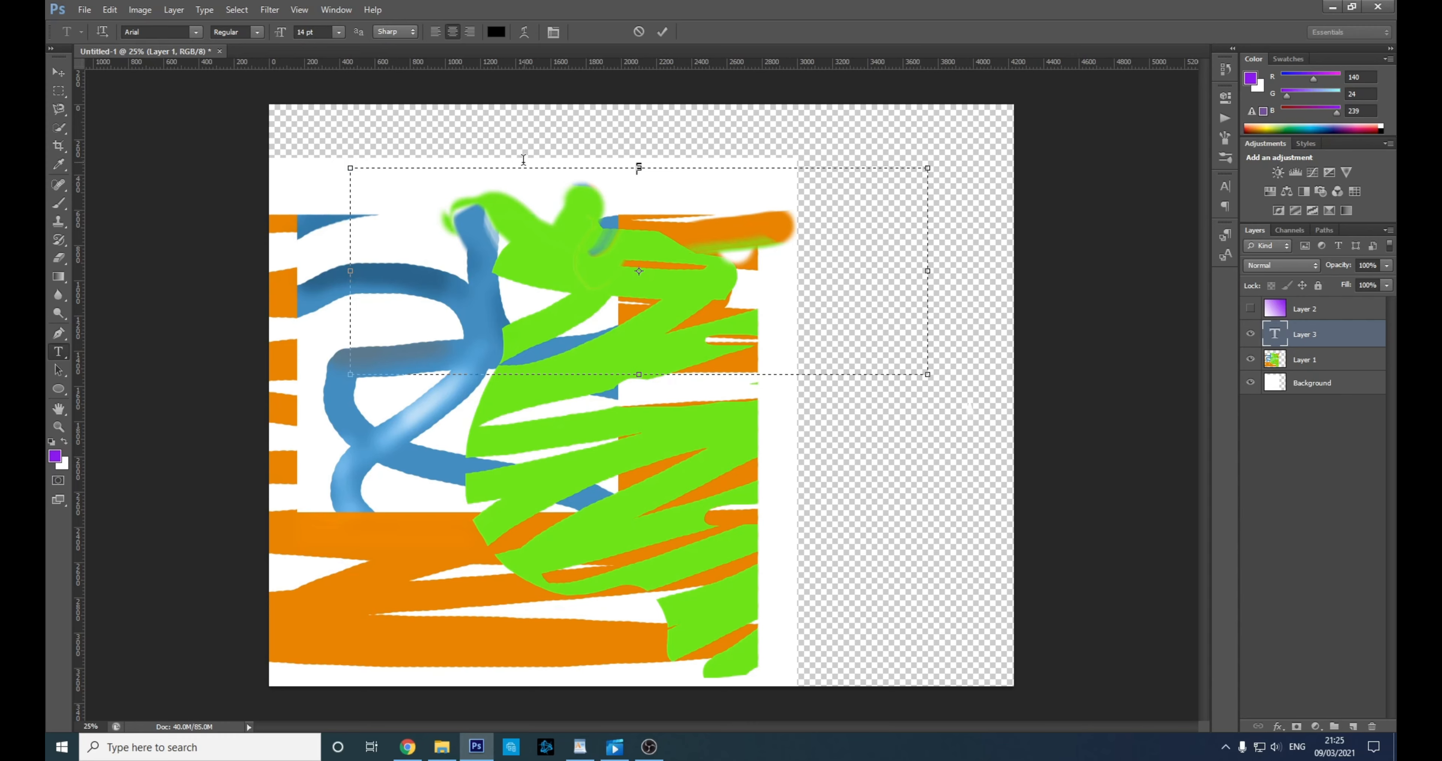
{"action": "type", "text": "ONT"}
- Select all of the FONT text and enlarge it to 115 pt
{"action": "key", "text": "ctrl+a"}
{"action": "left_click", "coordinate": [322, 32]}
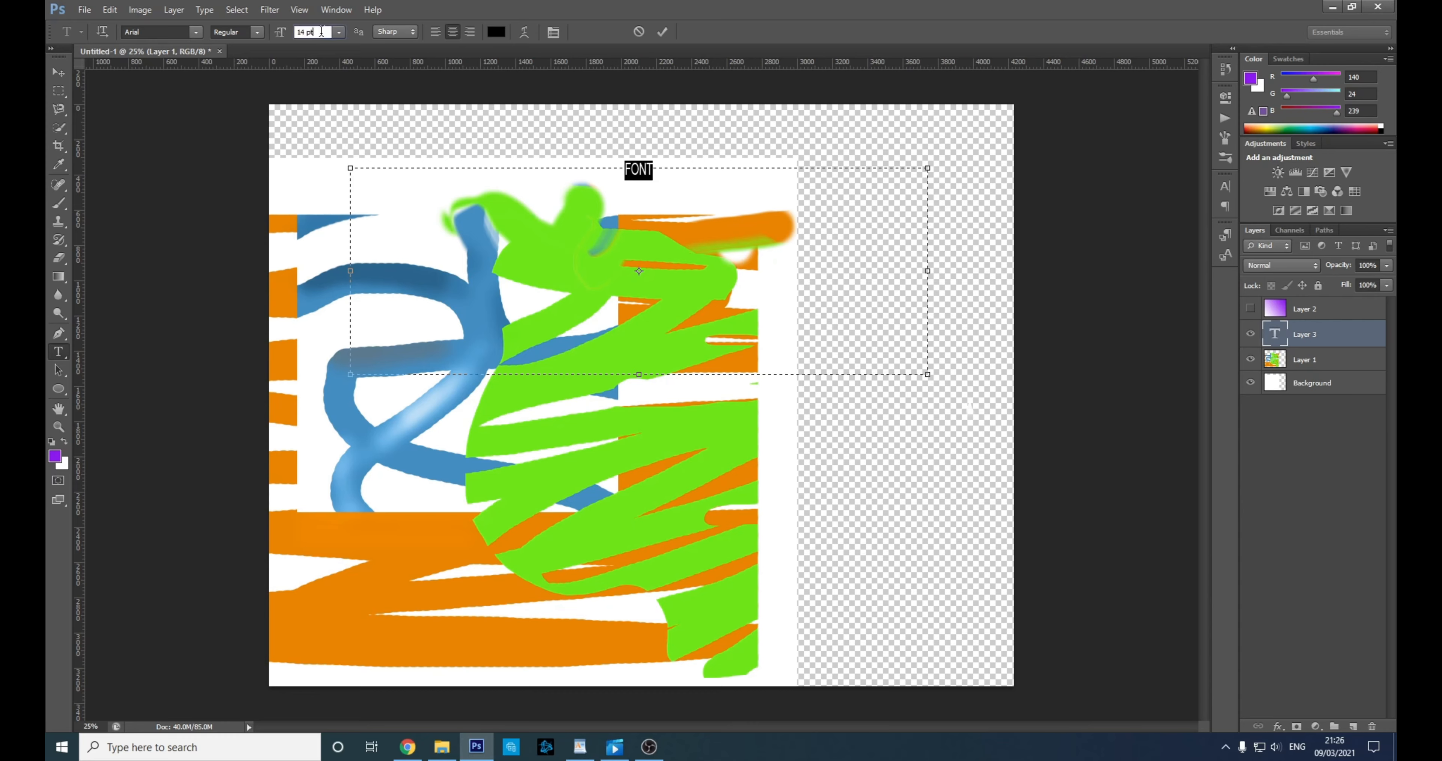
{"action": "left_click", "coordinate": [338, 32]}
{"action": "left_click", "coordinate": [329, 208]}
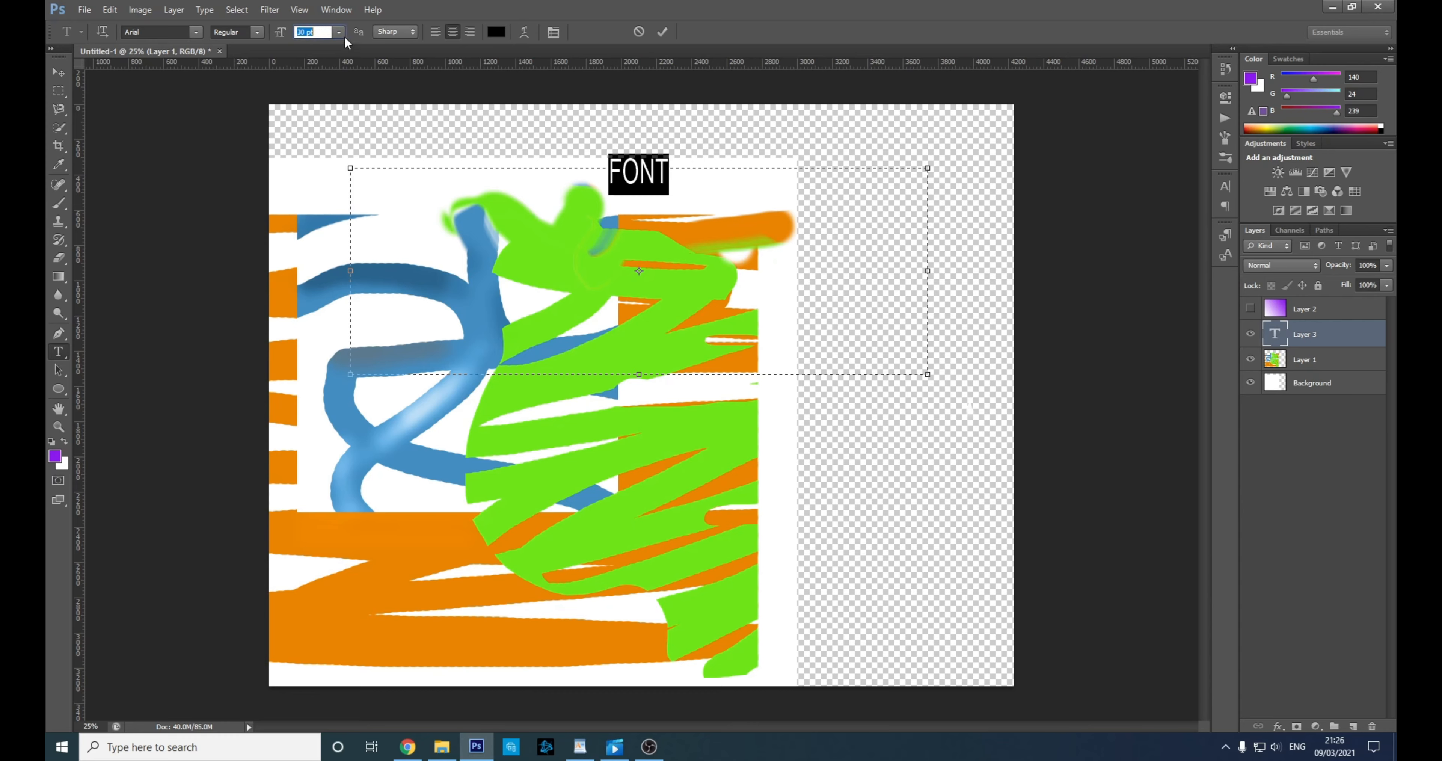
{"action": "left_click", "coordinate": [339, 32]}
{"action": "left_click", "coordinate": [328, 255]}
{"action": "left_click", "coordinate": [316, 32]}
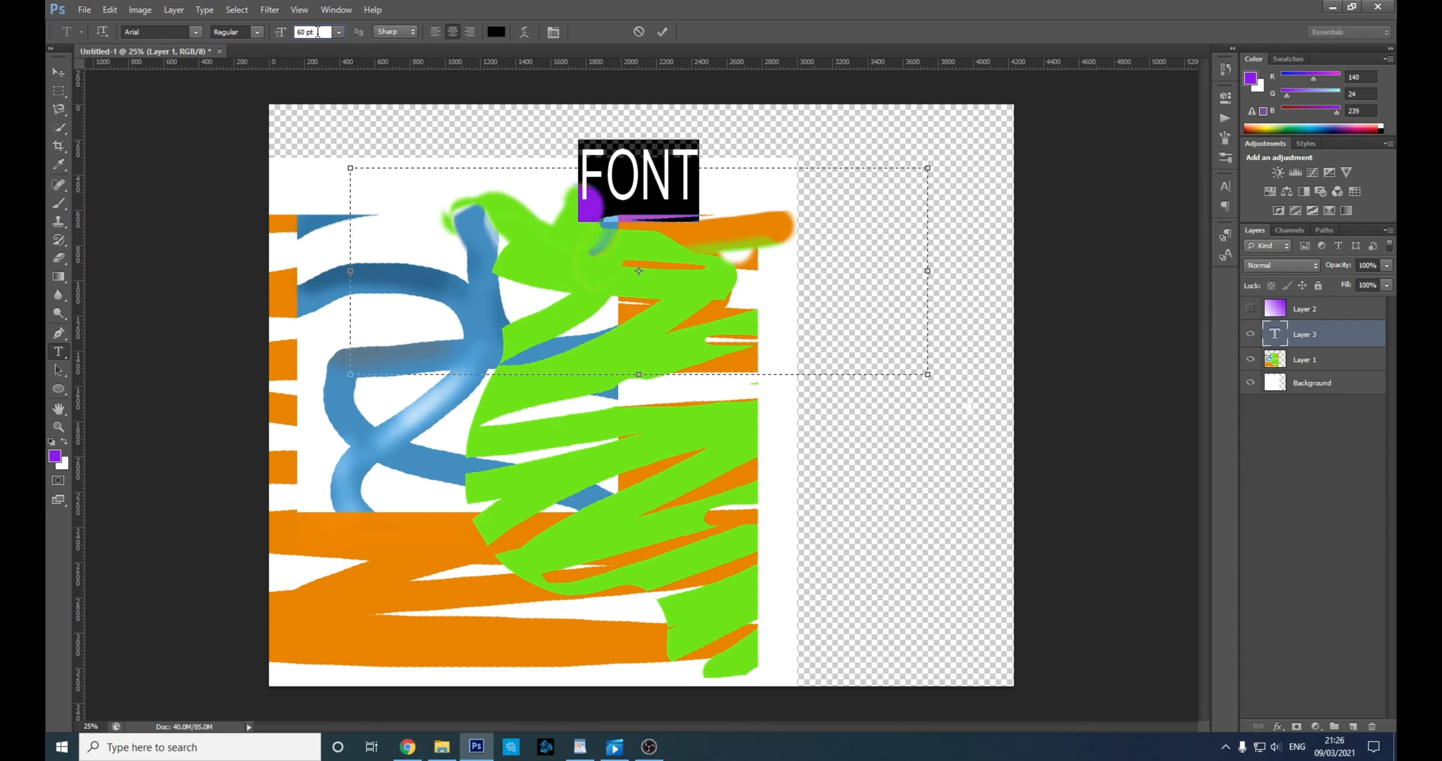
{"action": "key", "text": "Up"}
{"action": "key", "text": "Up"}
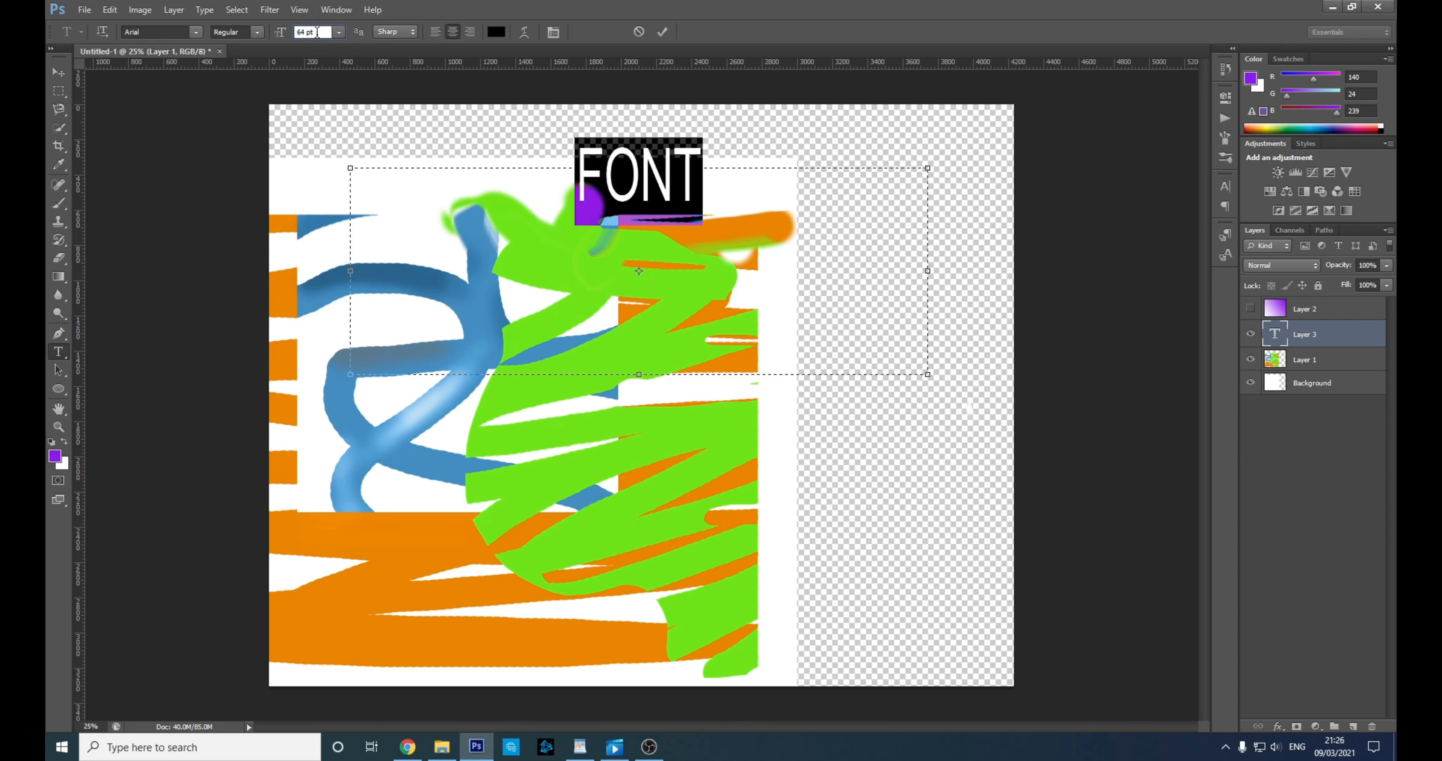
{"action": "key", "text": "Up"}
{"action": "key", "text": "Up"}
{"action": "key", "text": "Up"}
{"action": "key", "text": "Up"}
{"action": "key", "text": "Up"}
{"action": "key", "text": "Up"}
{"action": "key", "text": "Up"}
{"action": "key", "text": "Up"}
{"action": "key", "text": "Up"}
{"action": "key", "text": "Up"}
{"action": "key", "text": "Up"}
{"action": "key", "text": "Up"}
{"action": "key", "text": "Up"}
{"action": "key", "text": "Up"}
{"action": "key", "text": "Up"}
{"action": "key", "text": "Up"}
{"action": "key", "text": "Up"}
{"action": "key", "text": "Up"}
{"action": "key", "text": "Up"}
{"action": "key", "text": "Up"}
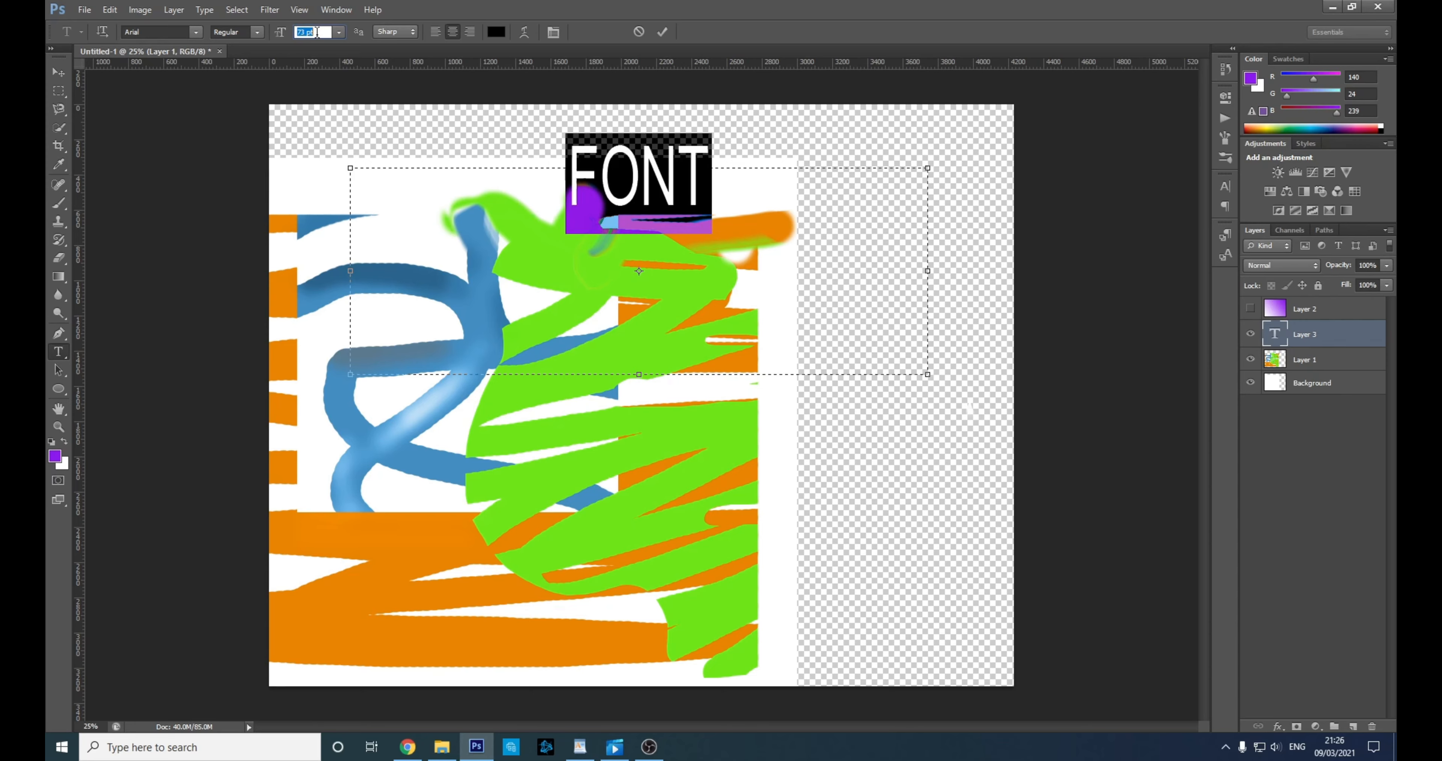
{"action": "key", "text": "Up"}
{"action": "key", "text": "Up"}
{"action": "key", "text": "Up"}
{"action": "key", "text": "Up"}
{"action": "key", "text": "Up"}
{"action": "key", "text": "Up"}
{"action": "key", "text": "Up"}
{"action": "key", "text": "Up"}
{"action": "key", "text": "Up"}
{"action": "key", "text": "Up"}
{"action": "key", "text": "Up"}
{"action": "key", "text": "Up"}
{"action": "key", "text": "Up"}
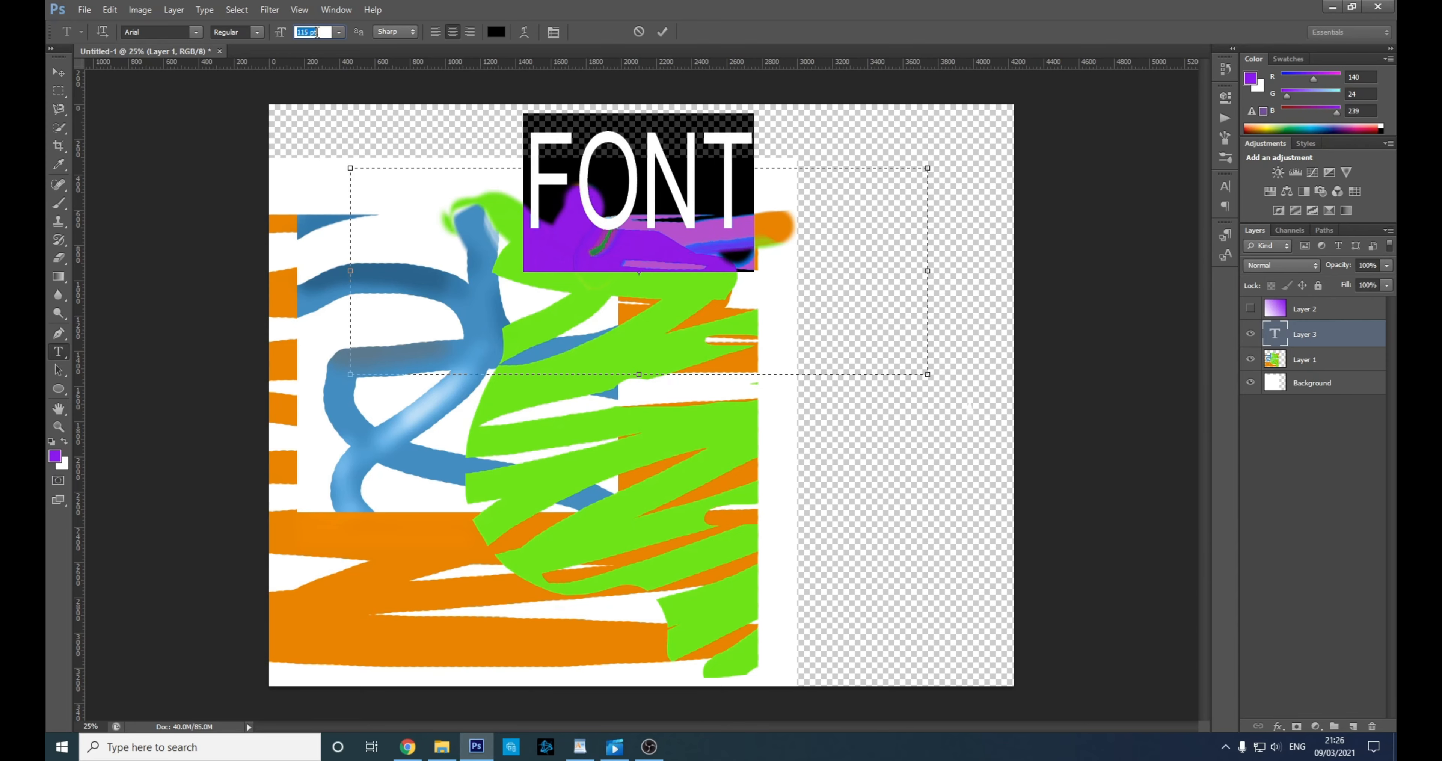
- Set the text's font style to Black, try right and left alignment, and return it to centred
{"action": "left_click", "coordinate": [257, 32]}
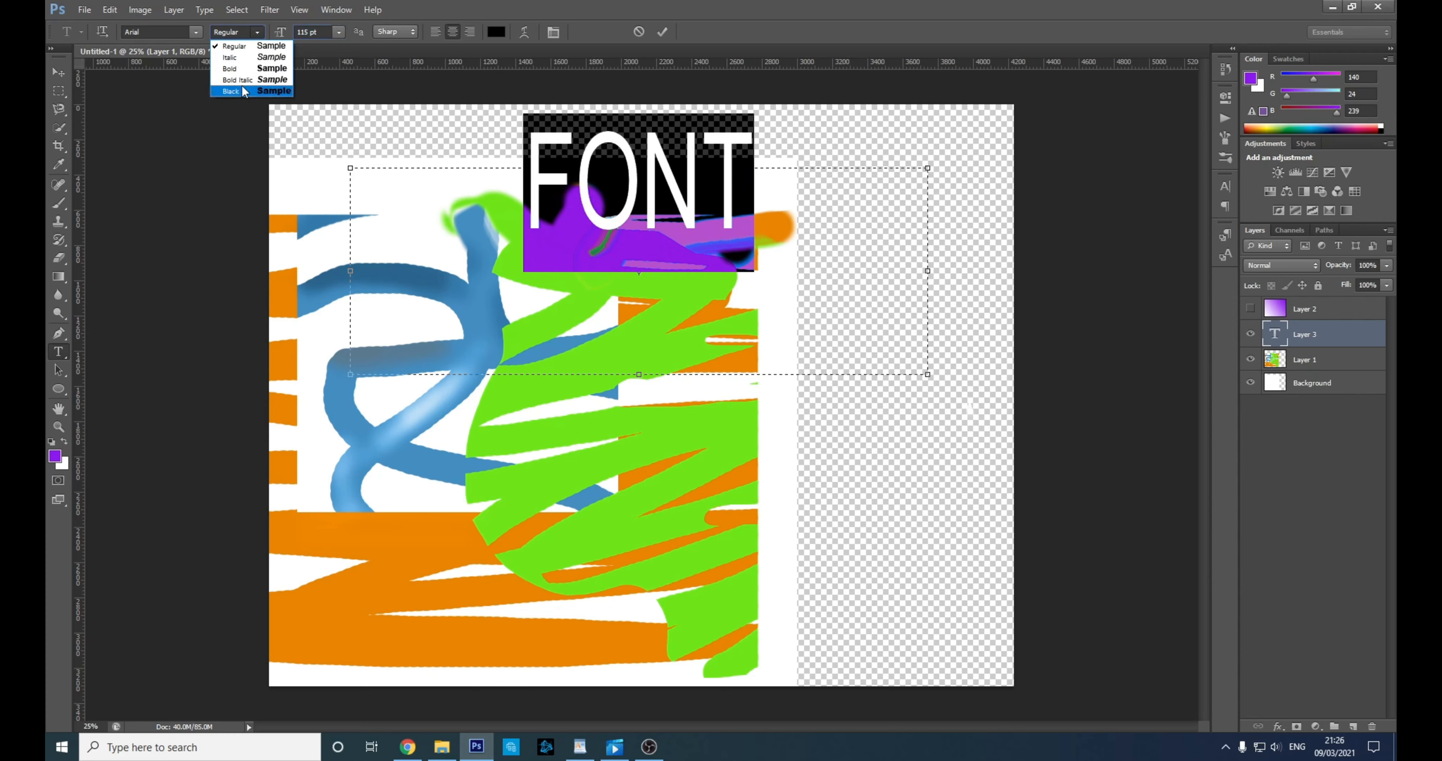
{"action": "left_click", "coordinate": [244, 92]}
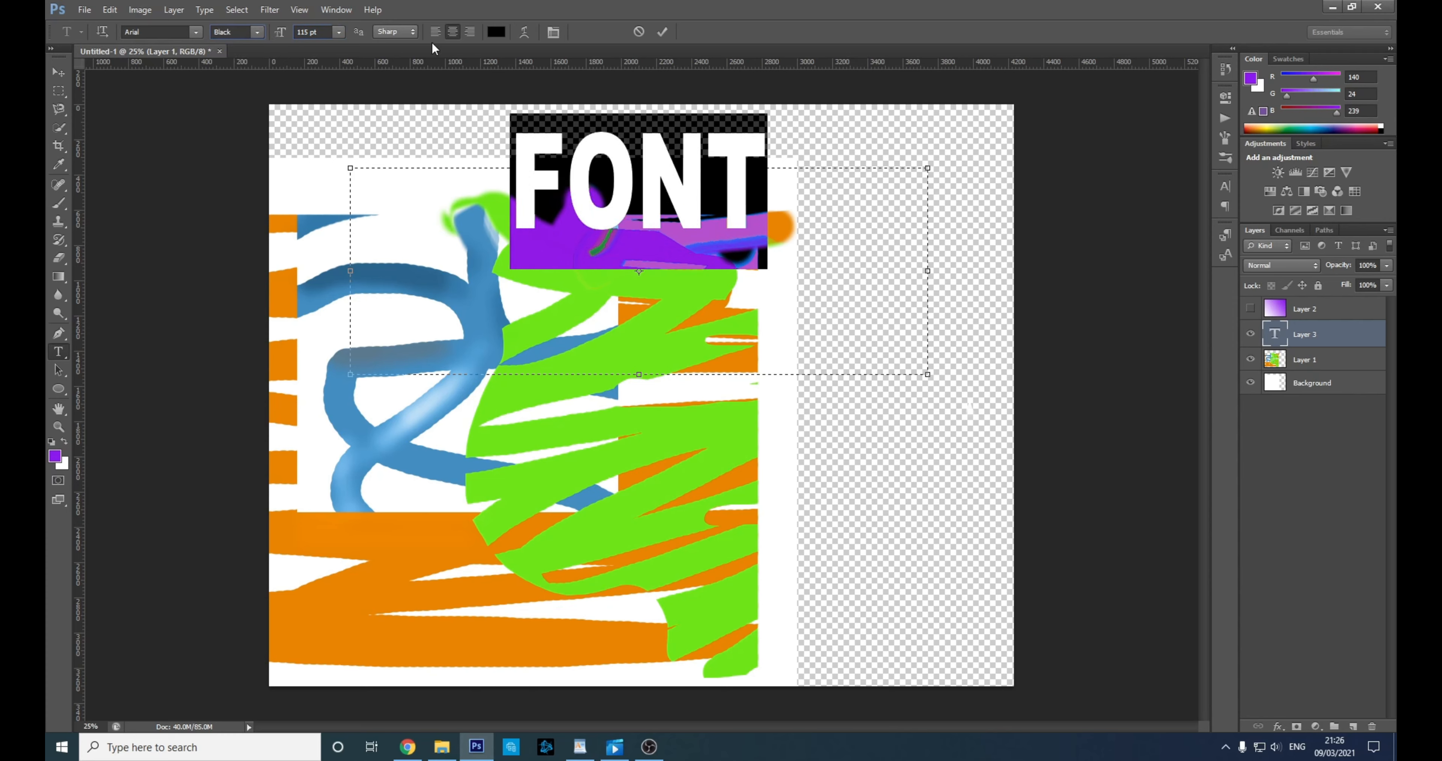
{"action": "left_click", "coordinate": [470, 31]}
{"action": "left_click", "coordinate": [435, 31]}
{"action": "left_click", "coordinate": [447, 31]}
{"action": "left_click", "coordinate": [439, 31]}
{"action": "left_click", "coordinate": [451, 32]}
- Set the text's vertical scale to 100% and its horizontal scale to 150%
{"action": "left_click", "coordinate": [1225, 187]}
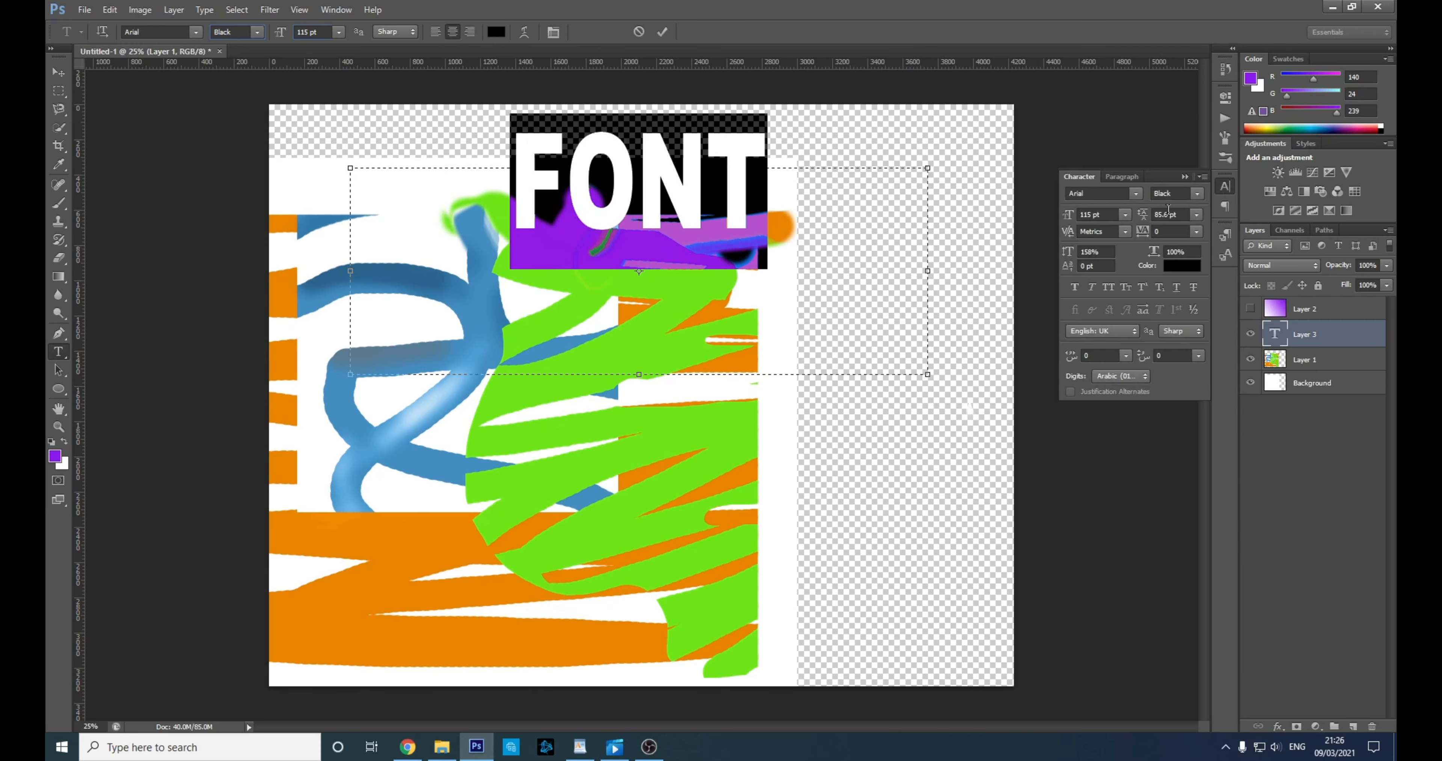
{"action": "left_click", "coordinate": [1086, 252]}
{"action": "type", "text": "100"}
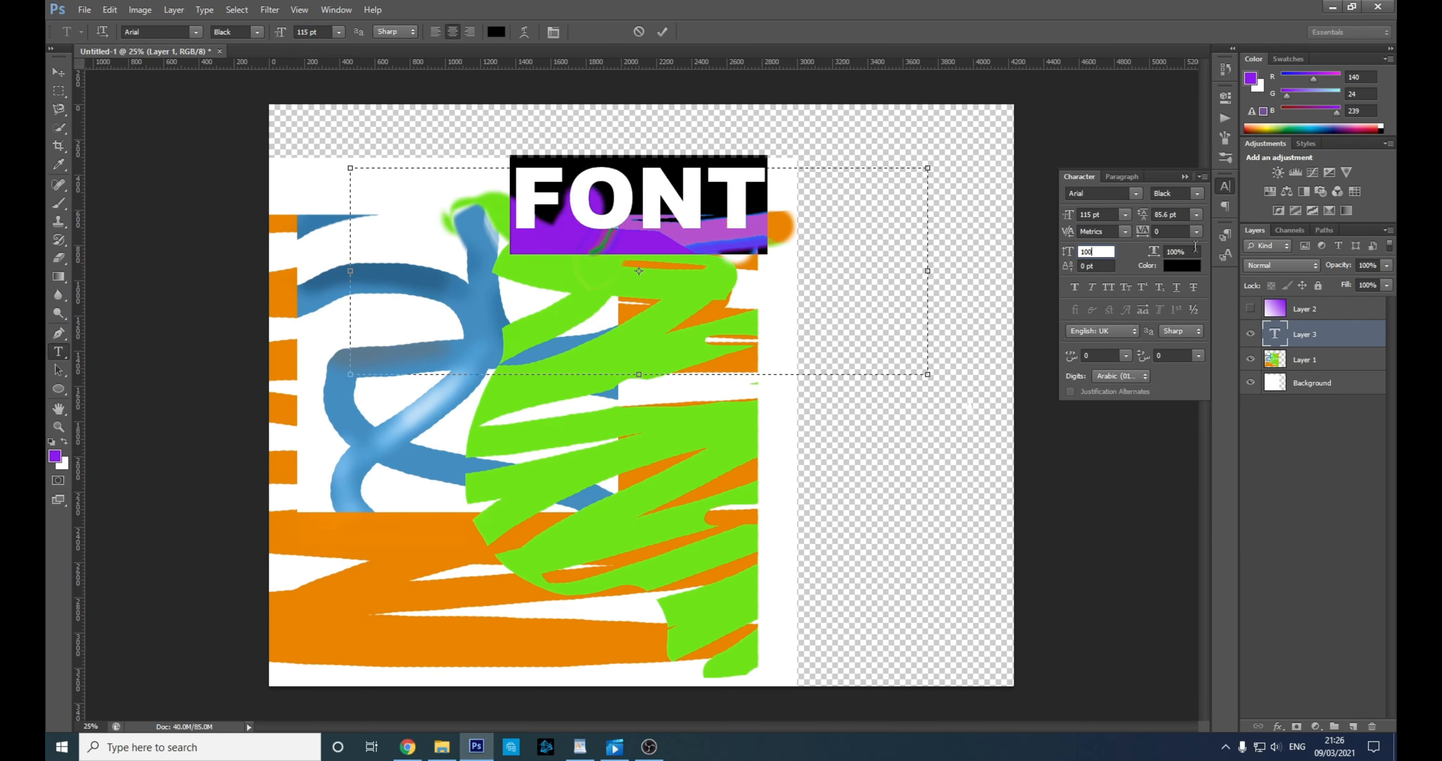
{"action": "left_click", "coordinate": [1196, 247]}
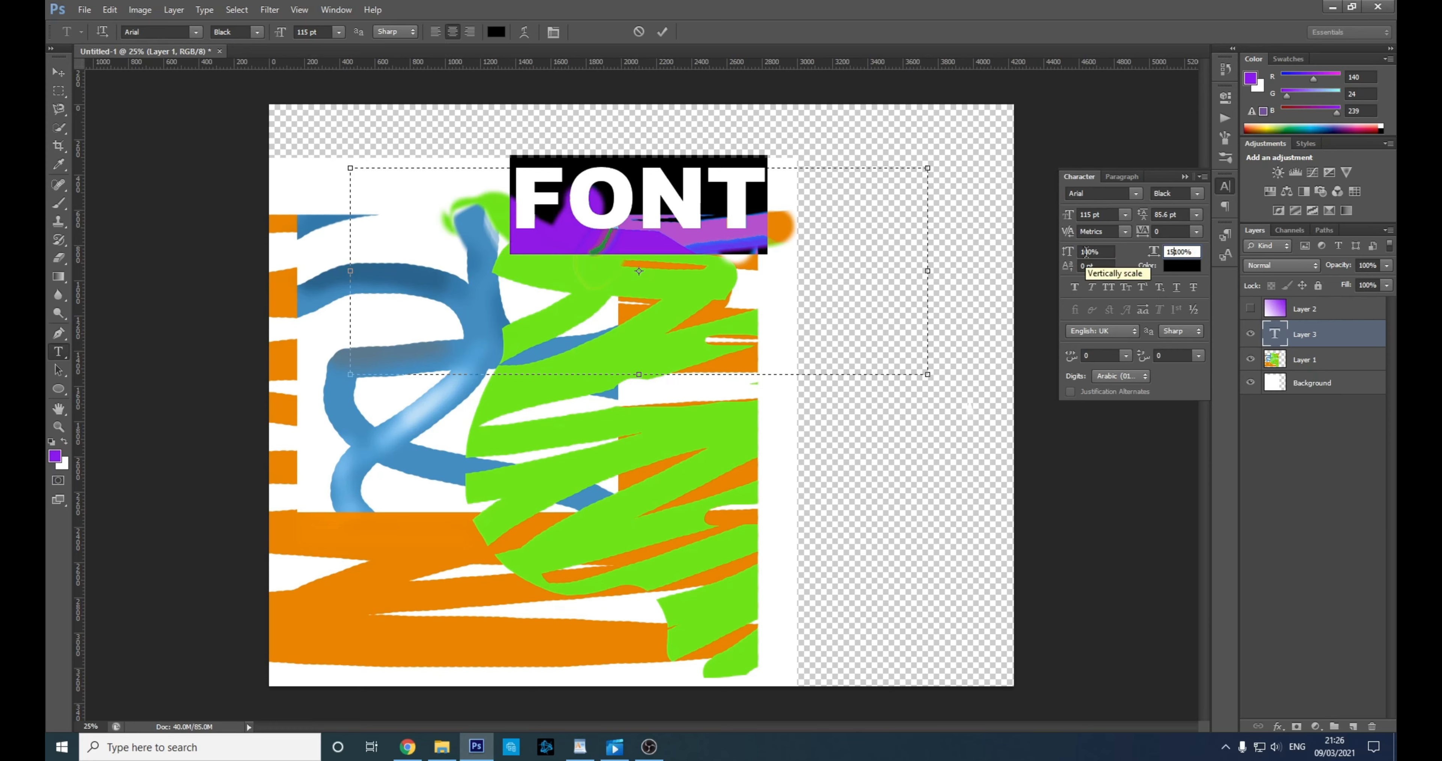
{"action": "key", "text": "BackSpace"}
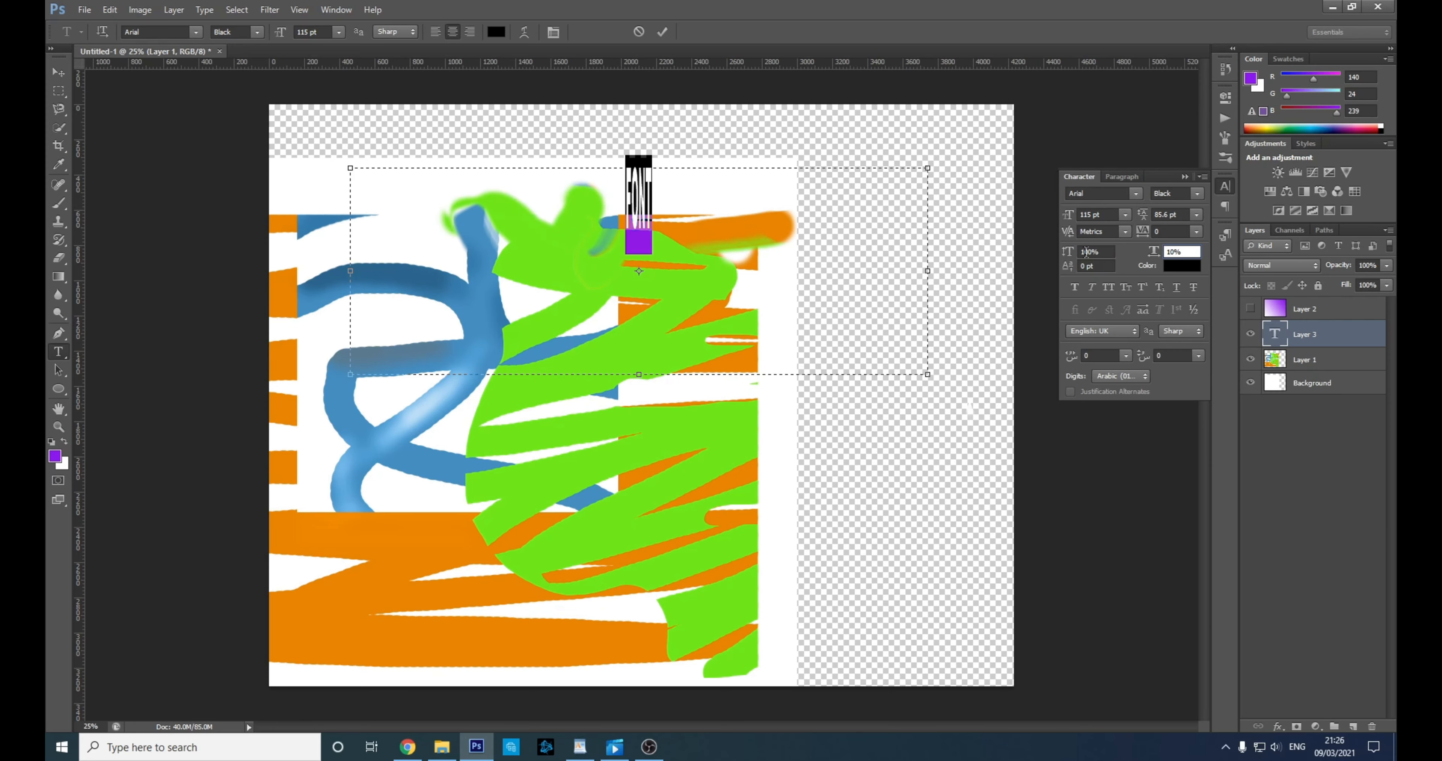
{"action": "type", "text": "5"}
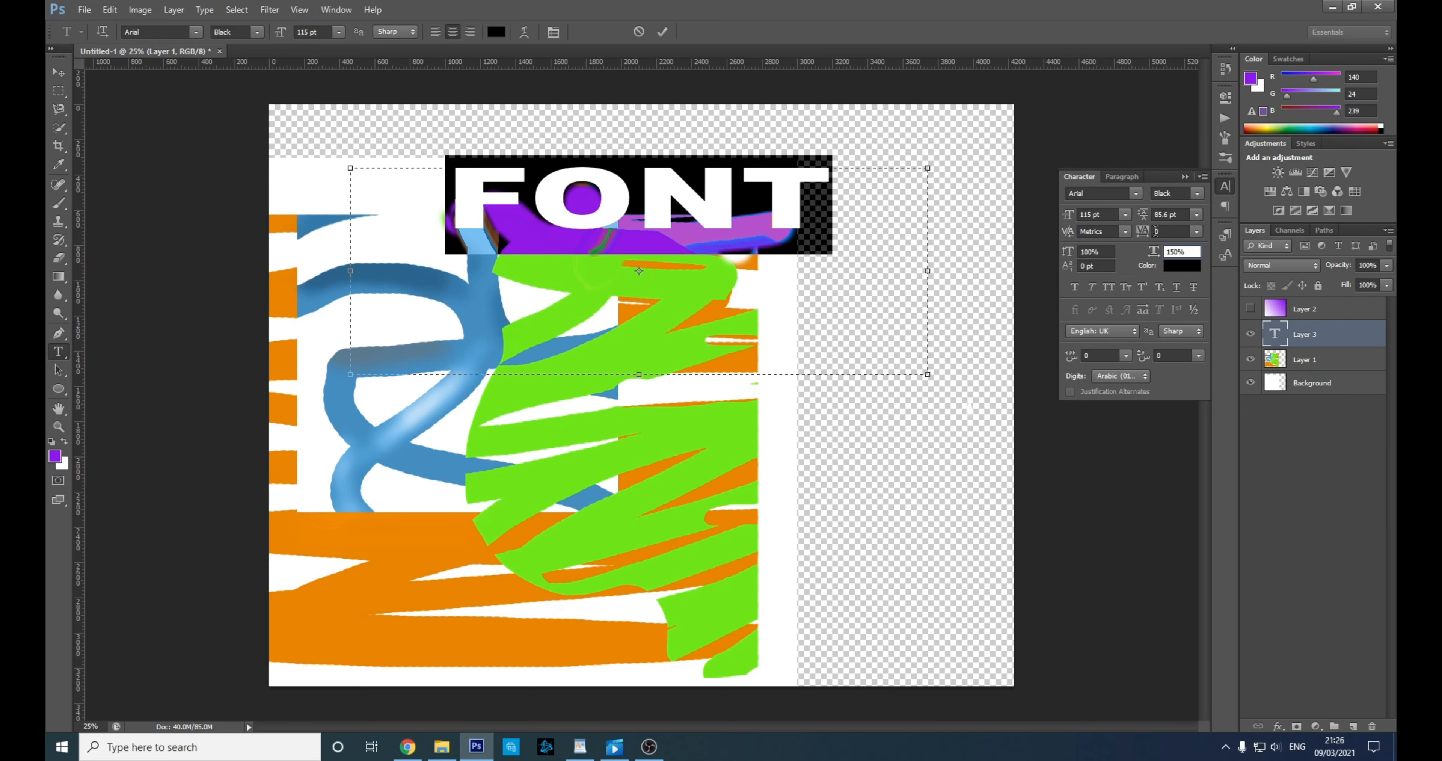
- Try wider and narrower tracking on the FONT text, leave its letters tightly spaced, and deselect the text
{"action": "left_click", "coordinate": [1178, 233]}
{"action": "scroll", "coordinate": [1171, 232], "scroll_direction": "up", "scroll_amount": 20}
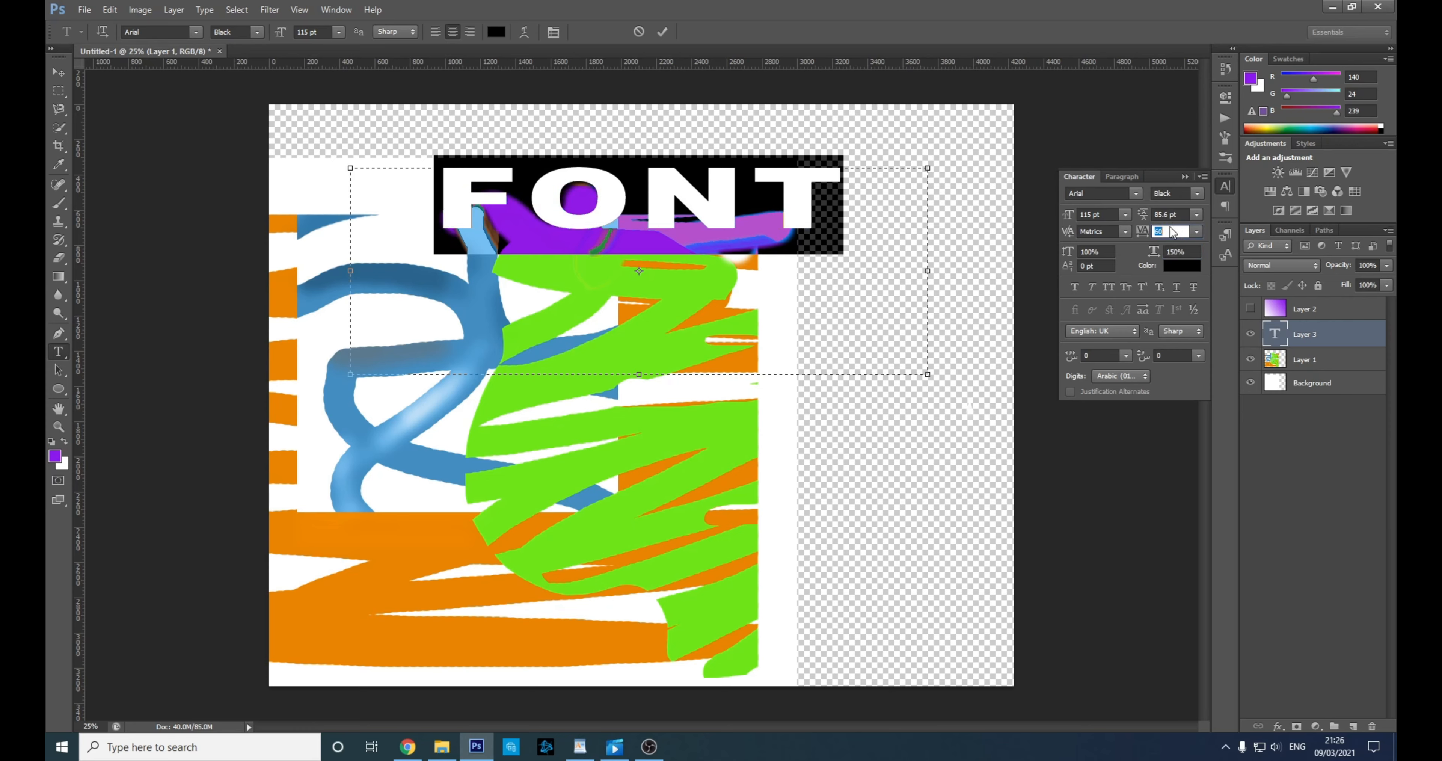
{"action": "scroll", "coordinate": [1172, 232], "scroll_direction": "down", "scroll_amount": 20}
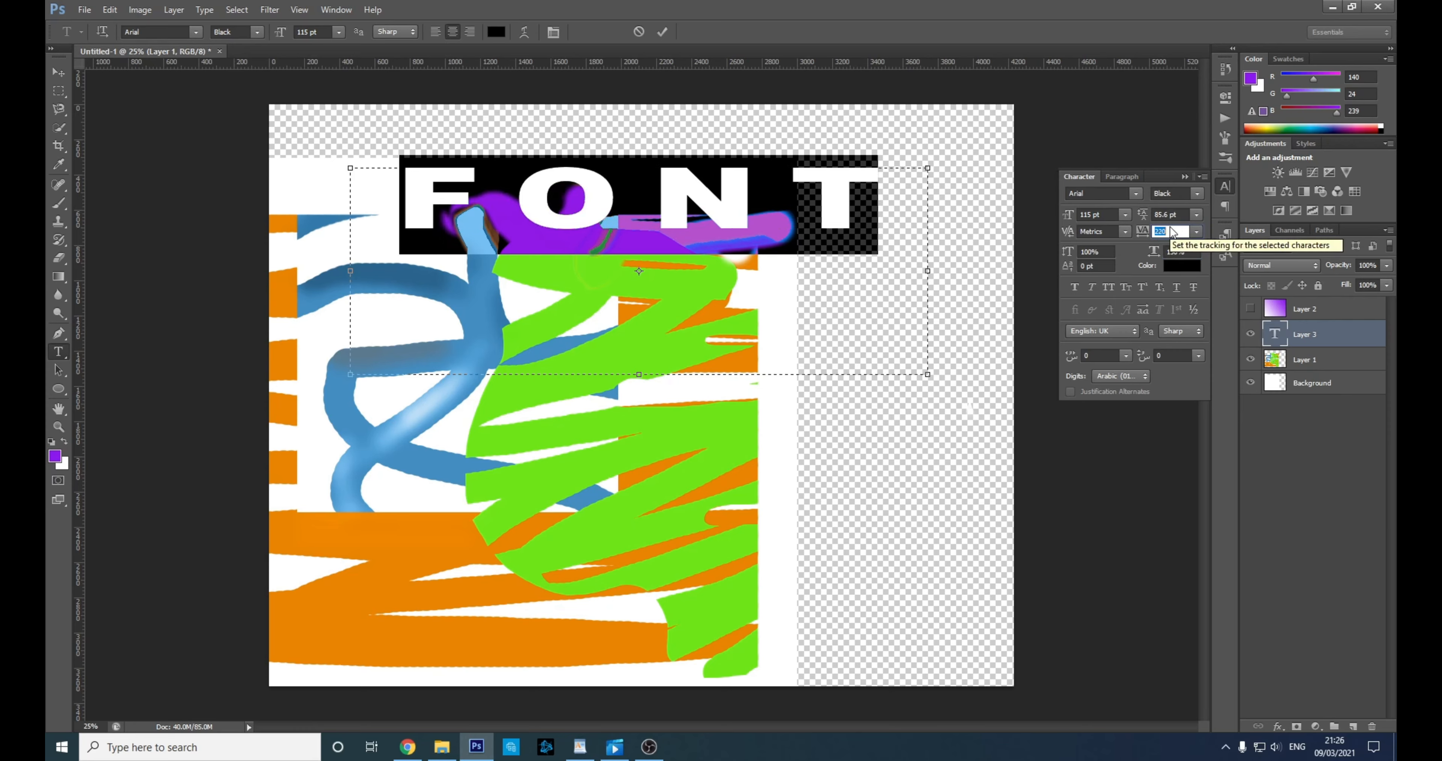
{"action": "scroll", "coordinate": [1167, 229], "scroll_direction": "up", "scroll_amount": 20}
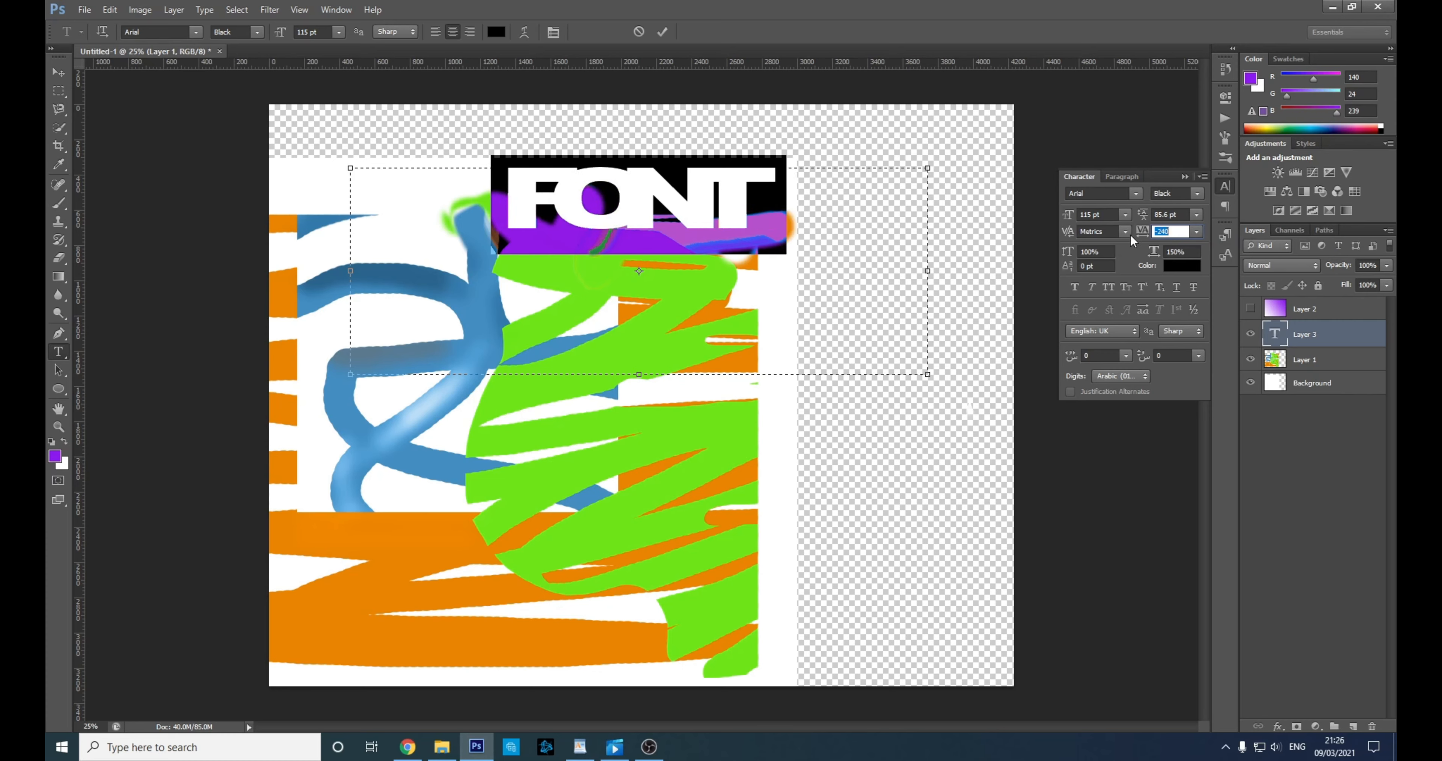
{"action": "scroll", "coordinate": [1145, 235], "scroll_direction": "down", "scroll_amount": 3}
{"action": "scroll", "coordinate": [1145, 236], "scroll_direction": "down", "scroll_amount": 4}
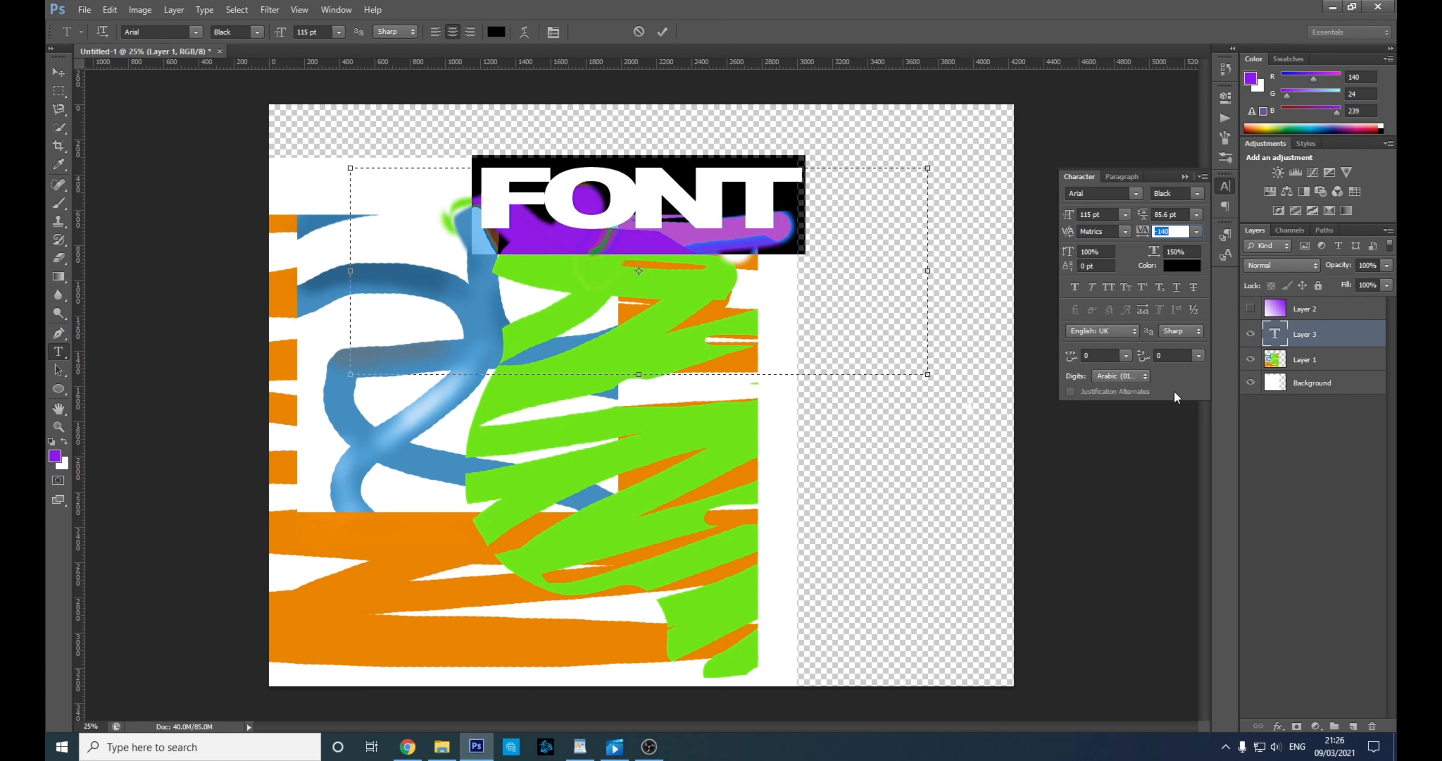
{"action": "left_click", "coordinate": [1184, 177]}
{"action": "left_click", "coordinate": [844, 248]}
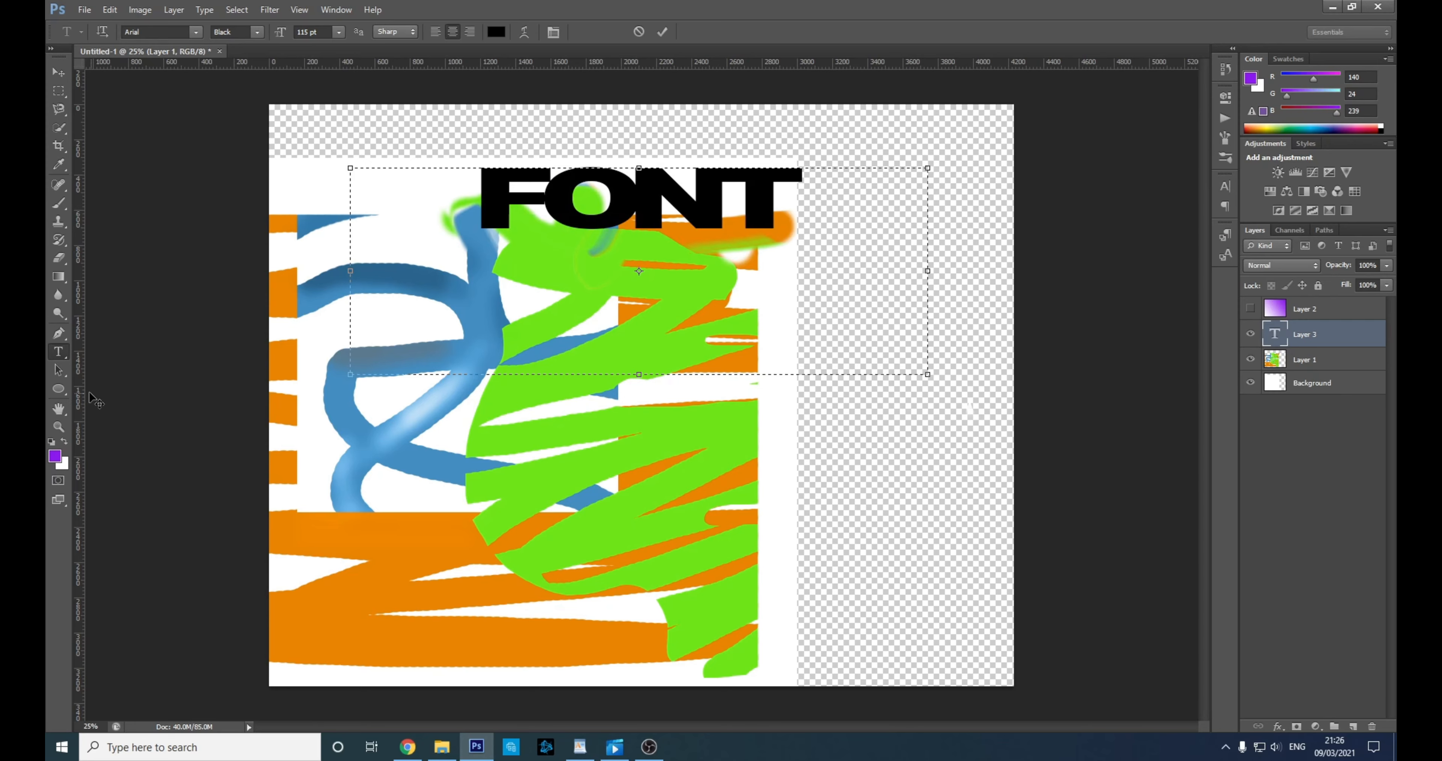
- Browse the preset shapes available for the Custom Shape Tool
{"action": "left_click", "coordinate": [62, 391]}
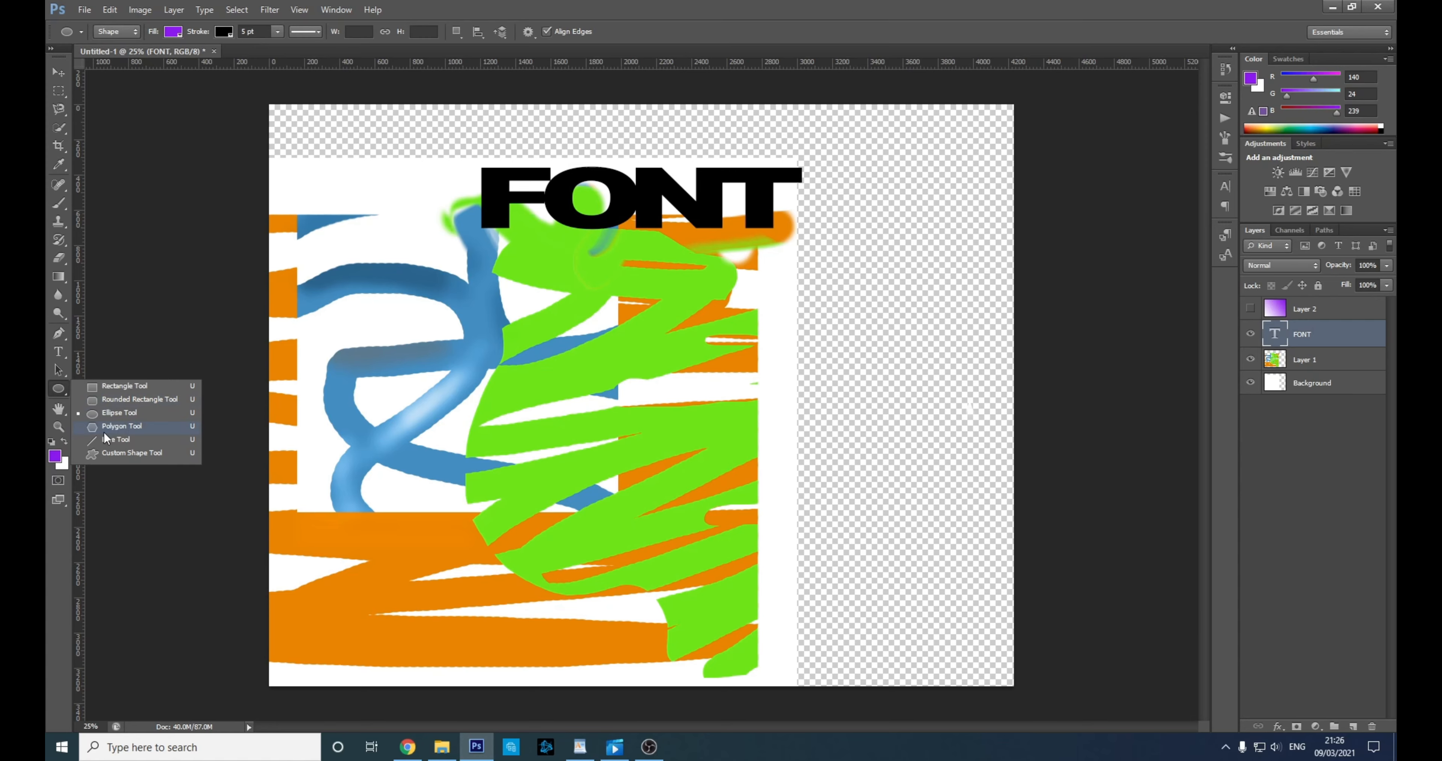
{"action": "left_click", "coordinate": [108, 454]}
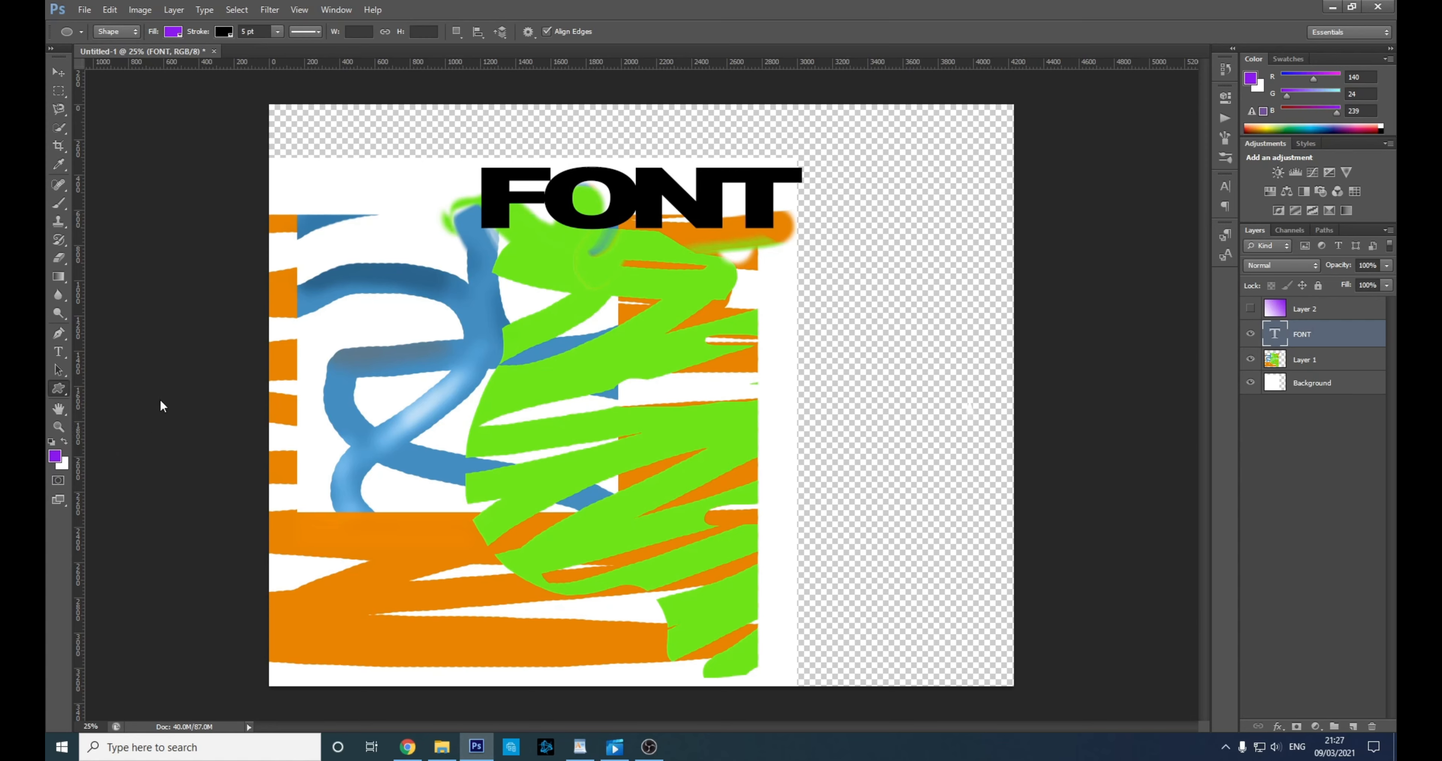
{"action": "left_click", "coordinate": [592, 33]}
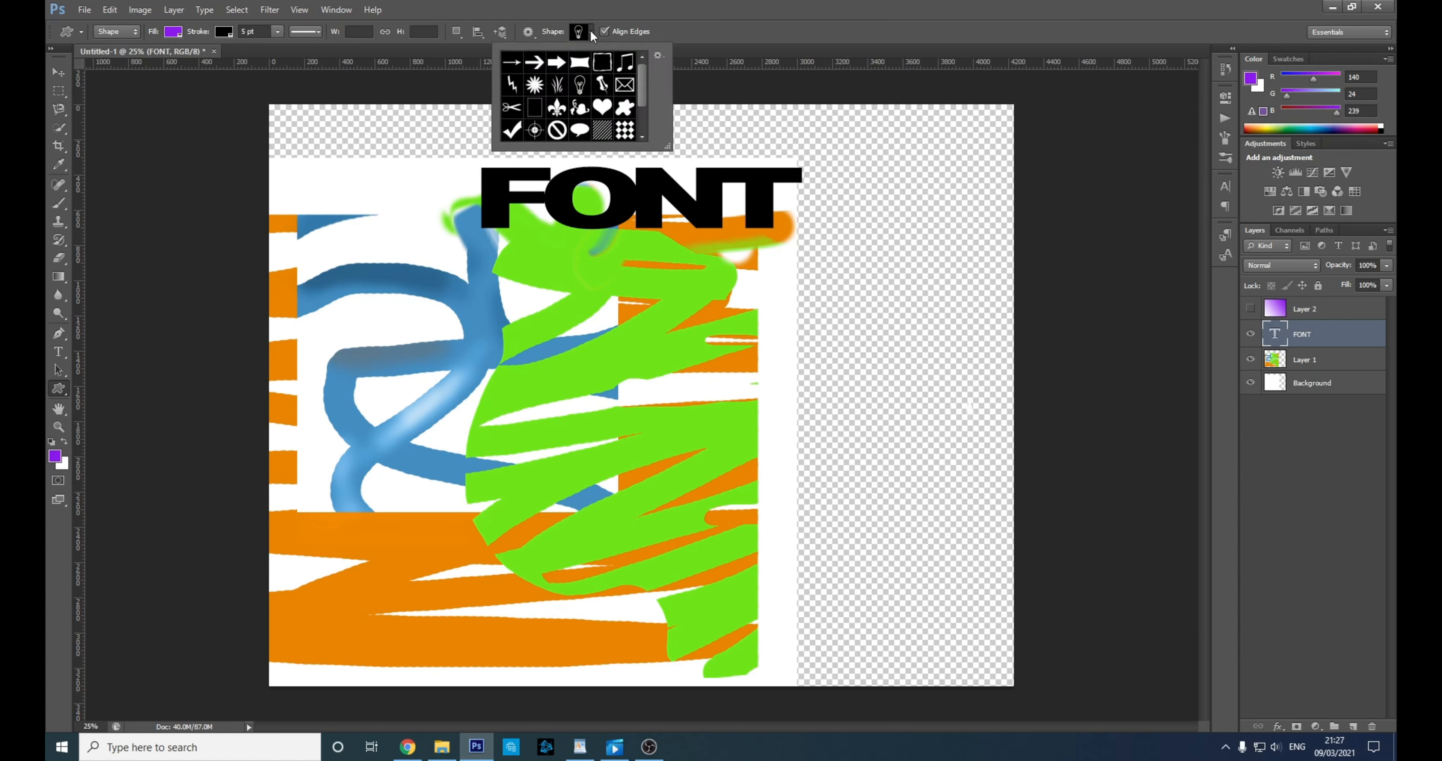
{"action": "scroll", "coordinate": [580, 97], "scroll_direction": "down", "scroll_amount": 2}
{"action": "scroll", "coordinate": [584, 102], "scroll_direction": "up", "scroll_amount": 2}
{"action": "scroll", "coordinate": [549, 112], "scroll_direction": "down", "scroll_amount": 2}
{"action": "scroll", "coordinate": [567, 112], "scroll_direction": "up", "scroll_amount": 2}
{"action": "left_click", "coordinate": [595, 35]}
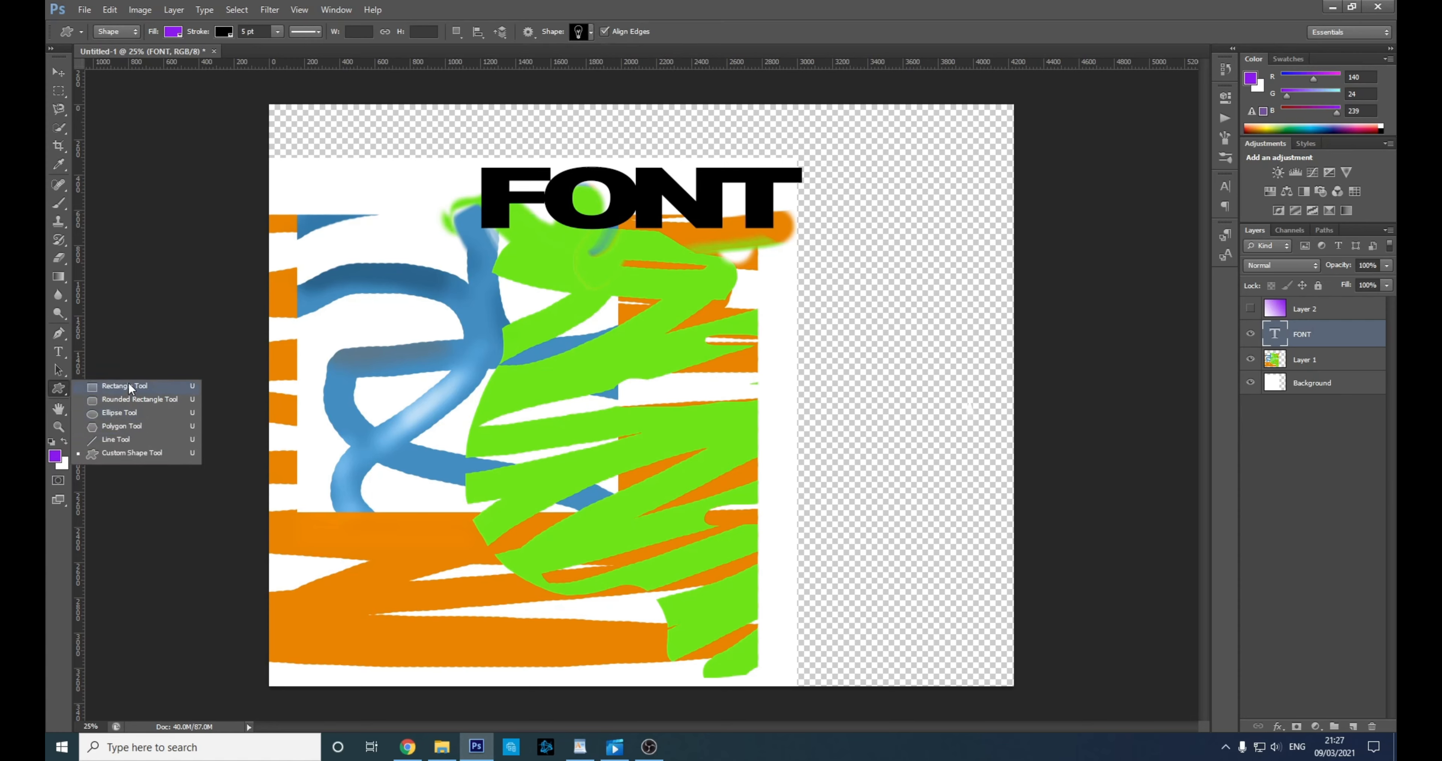
- Draw a purple rectangle of about 3124 by 1480 px with a 5 pt black stroke across the middle of the canvas
{"action": "left_click", "coordinate": [128, 384]}
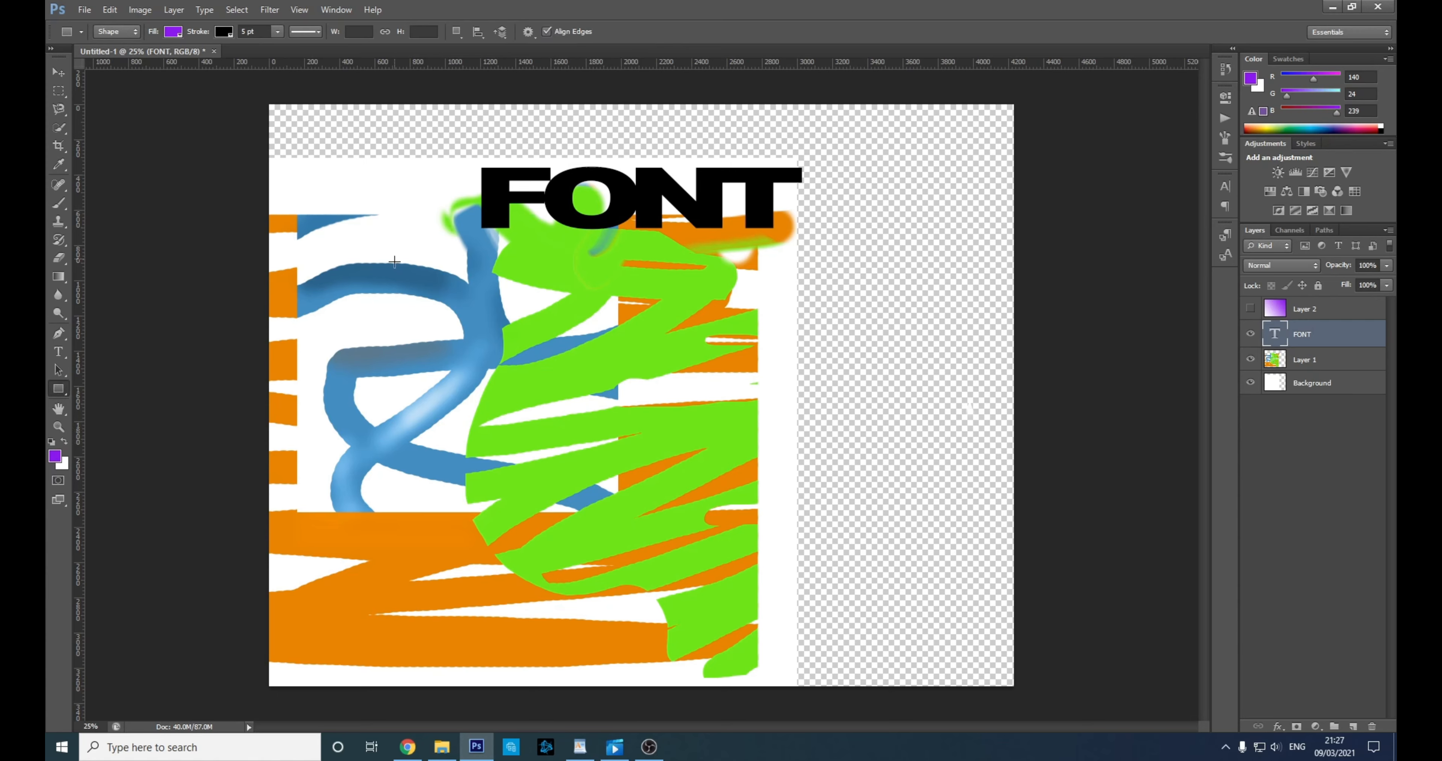
{"action": "left_click_drag", "start_coordinate": [384, 264], "coordinate": [933, 524]}
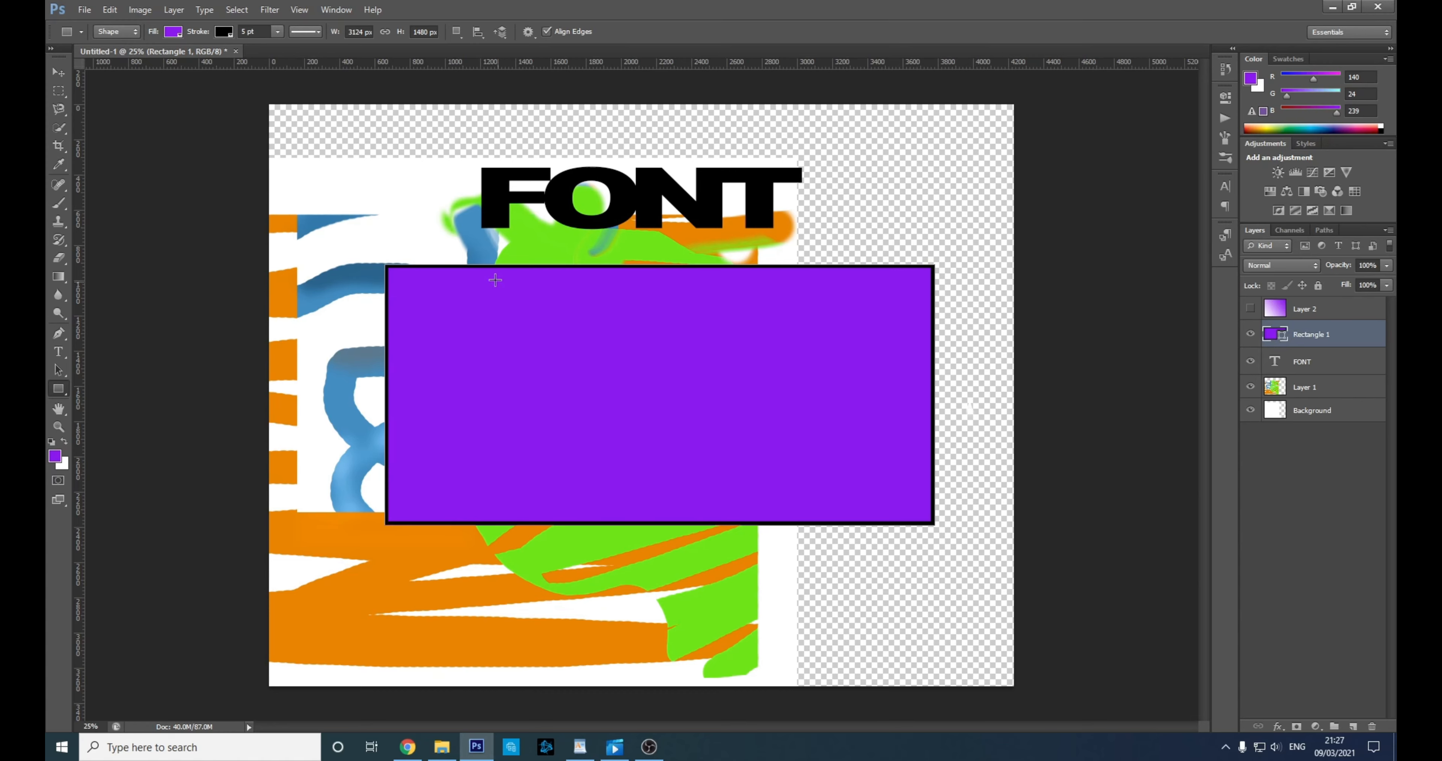
- Try to erase part of the rectangle's shape layer with the Eraser Tool and decline rasterizing the shape
{"action": "left_click", "coordinate": [66, 257]}
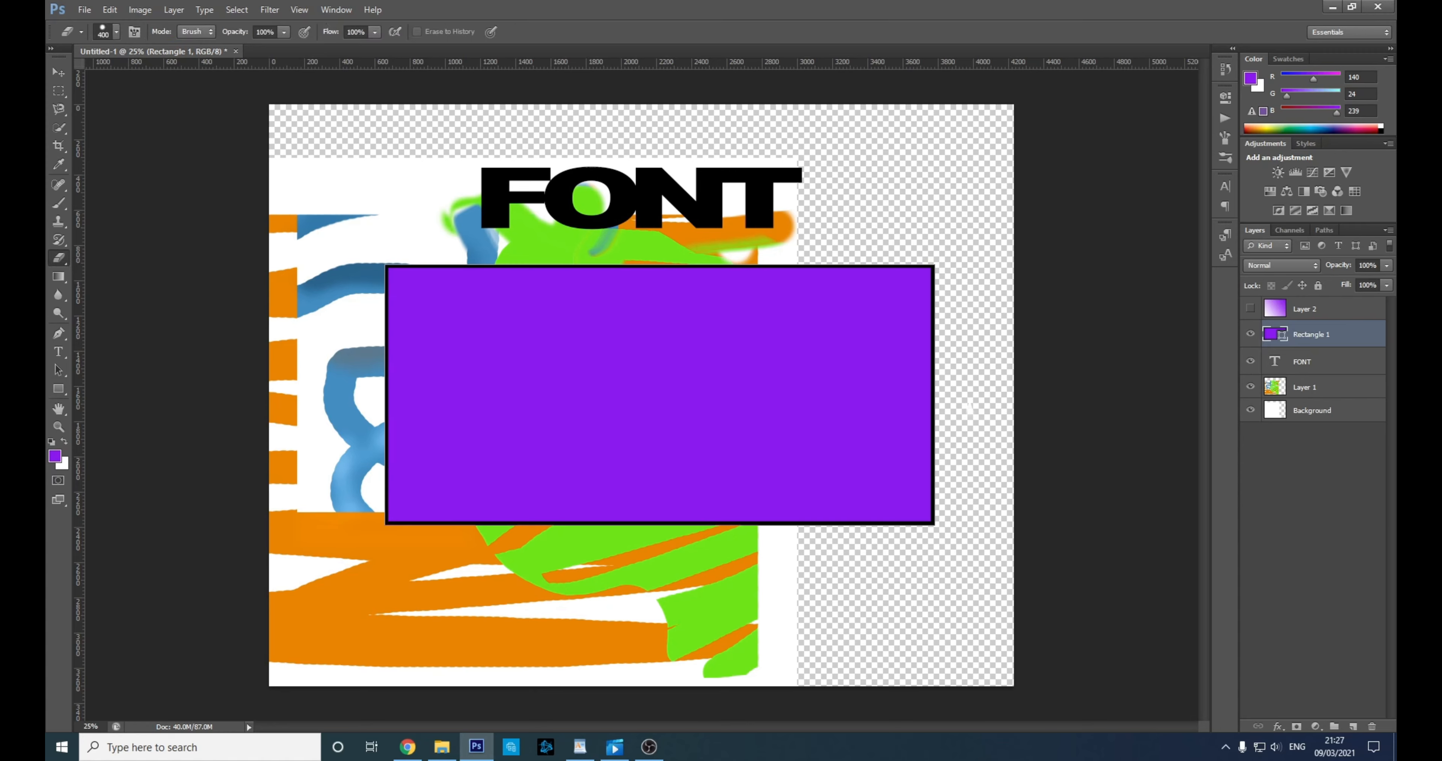
{"action": "left_click", "coordinate": [497, 252]}
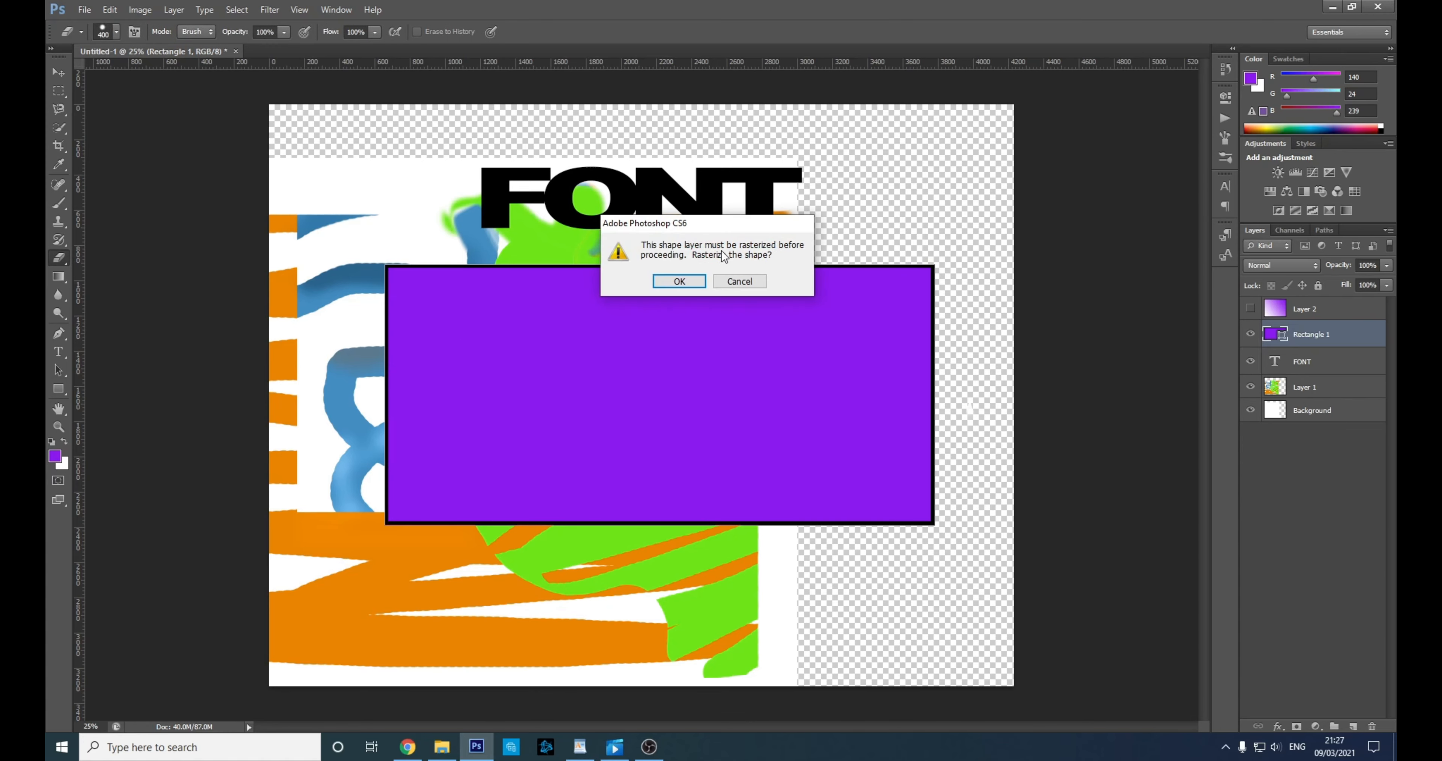
{"action": "left_click", "coordinate": [740, 281]}
{"action": "left_click", "coordinate": [721, 280]}
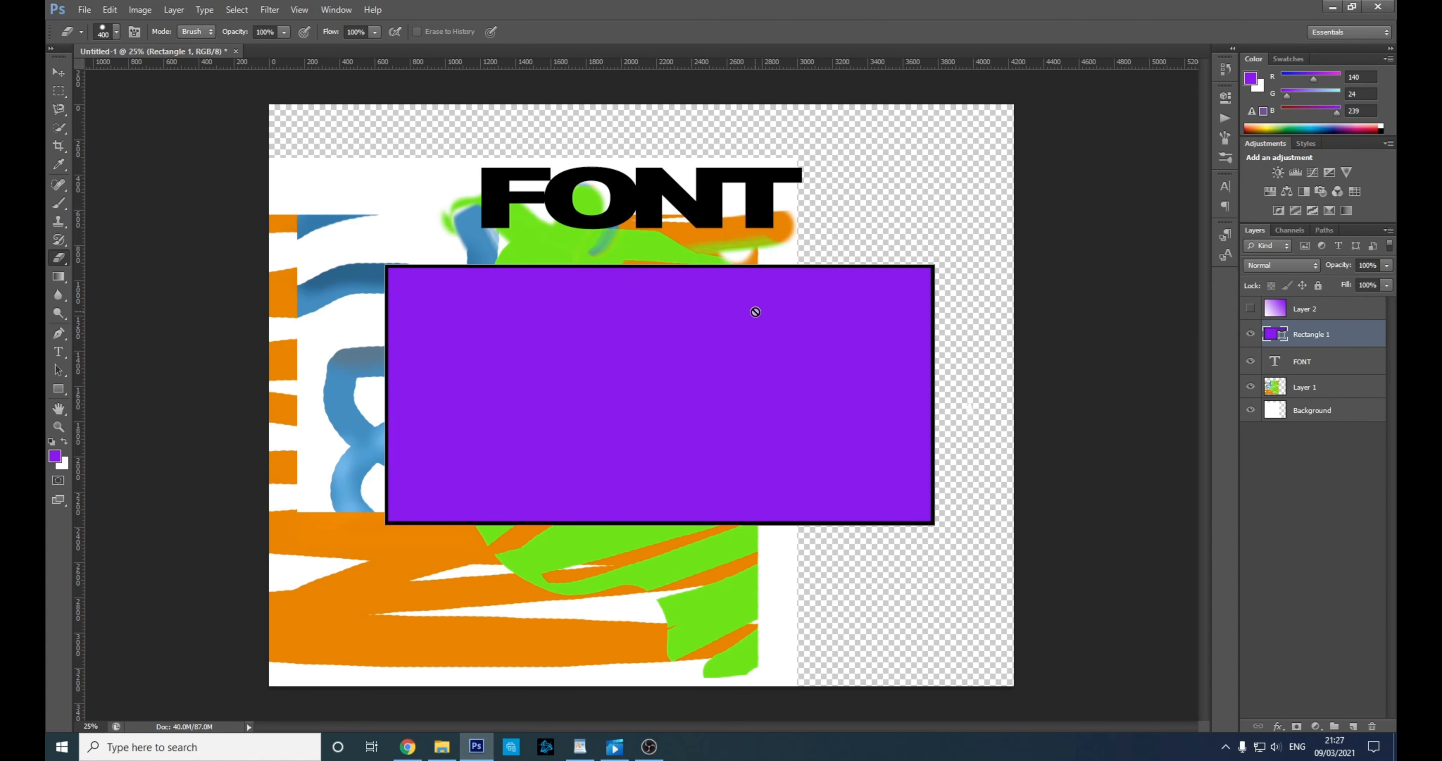
- Try stretching, rotating and shrinking the rectangle with Free Transform, and cancel the transformation
{"action": "key", "text": "ctrl+t"}
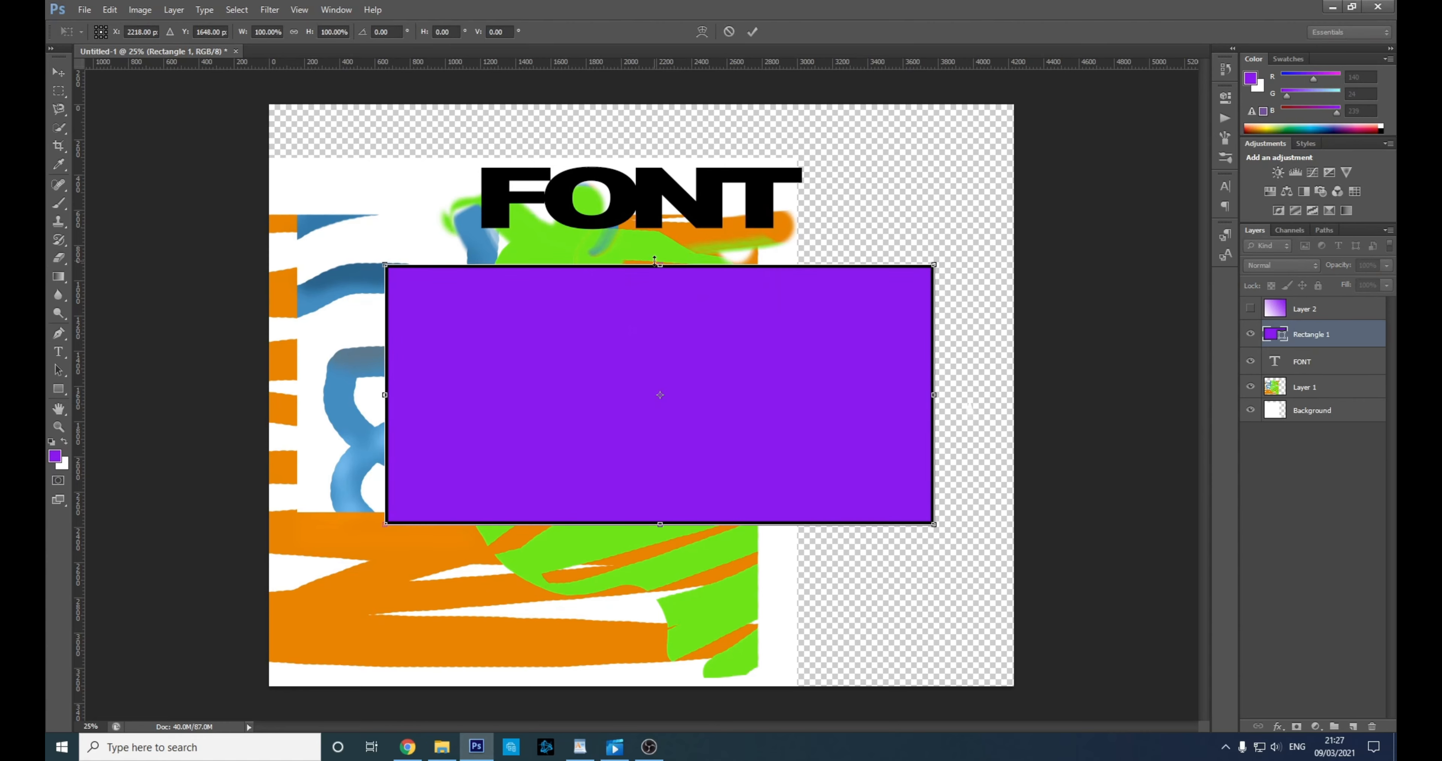
{"action": "left_click_drag", "start_coordinate": [661, 265], "coordinate": [660, 205]}
{"action": "left_click_drag", "start_coordinate": [938, 364], "coordinate": [799, 348]}
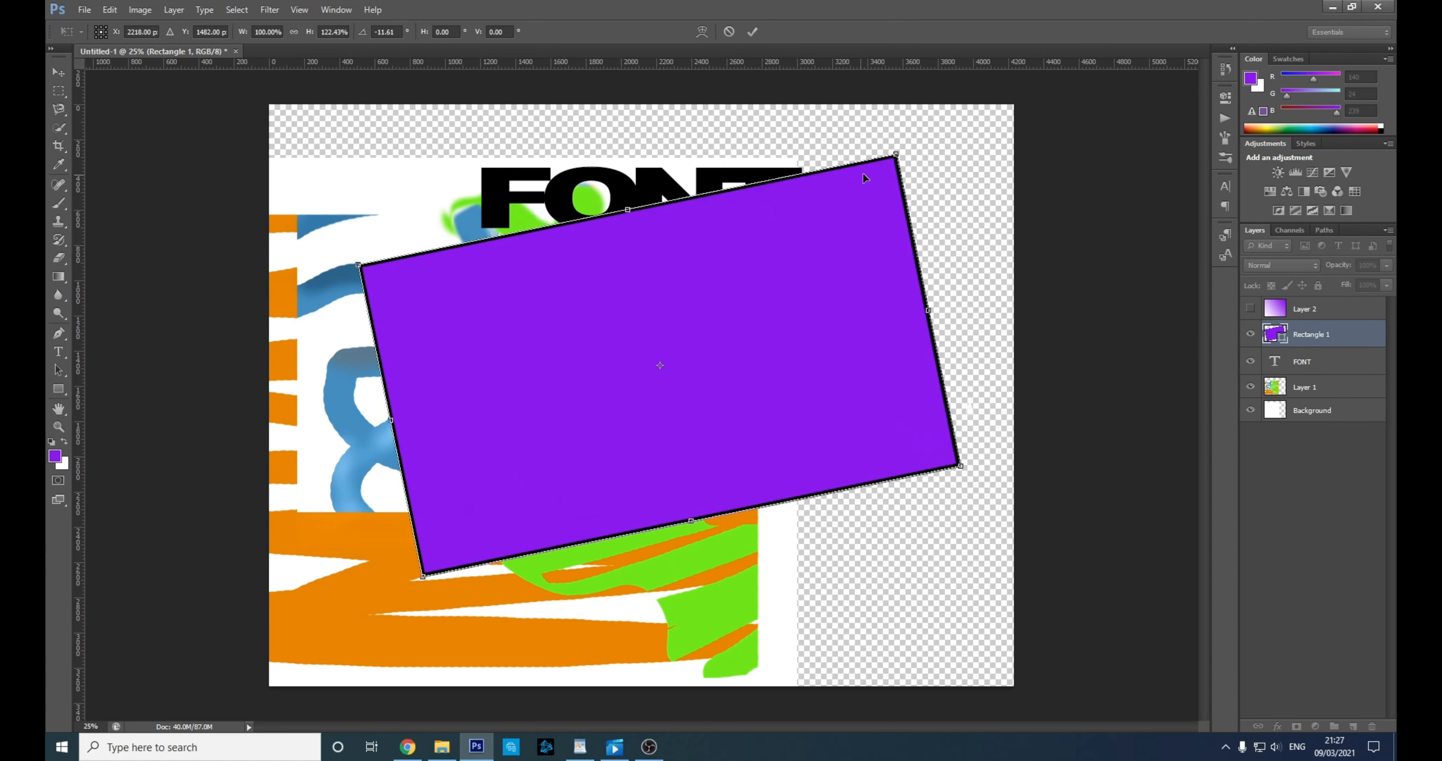
{"action": "left_click_drag", "start_coordinate": [895, 155], "coordinate": [810, 231]}
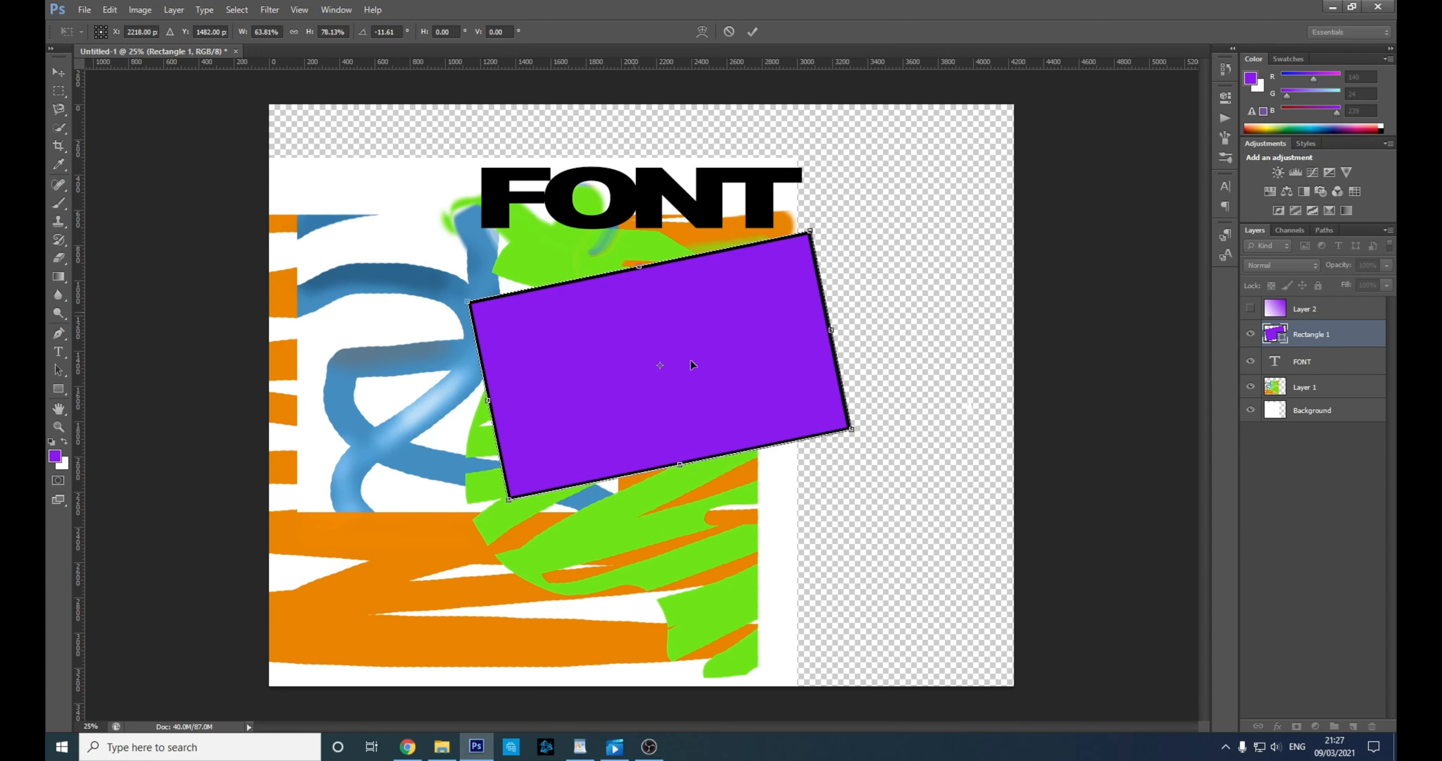
{"action": "left_click_drag", "start_coordinate": [892, 353], "coordinate": [867, 393]}
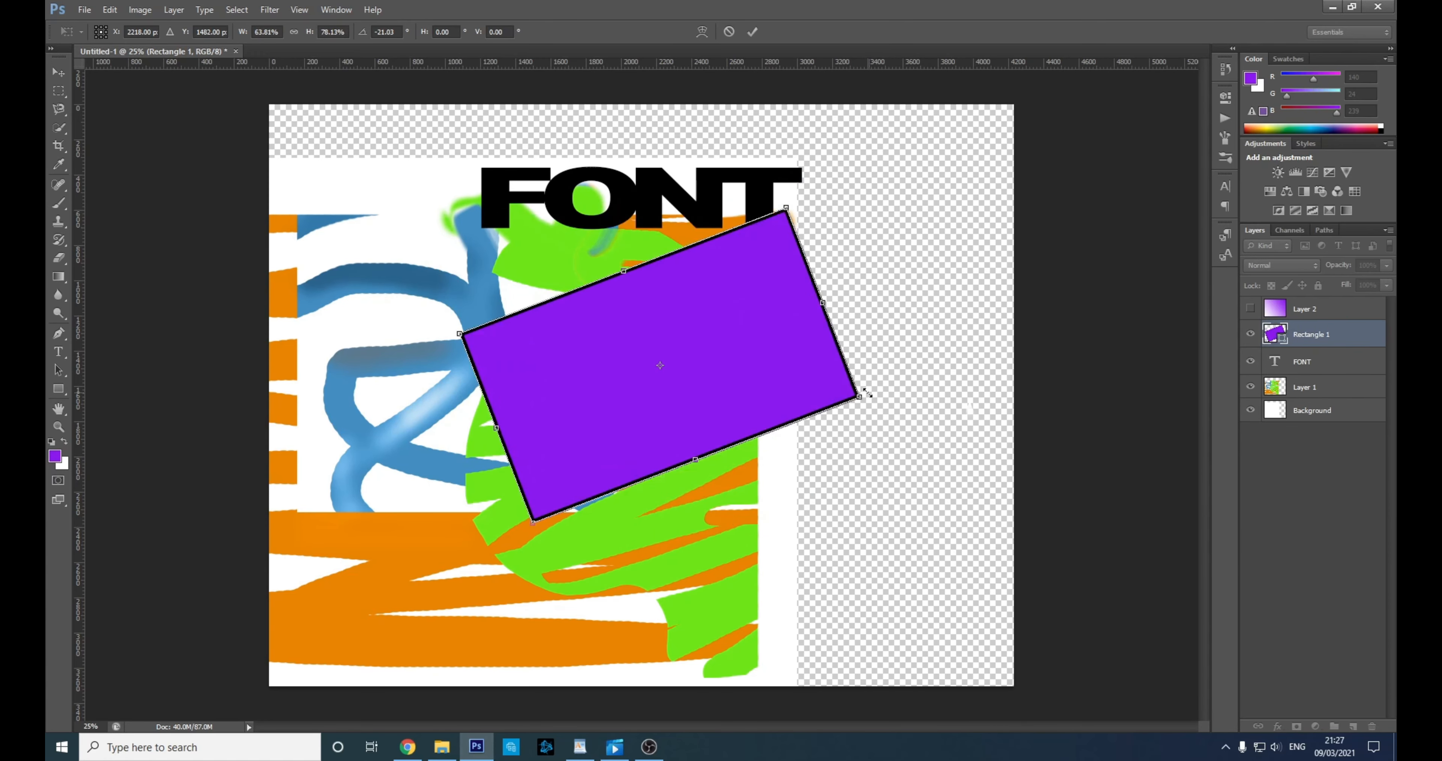
{"action": "left_click", "coordinate": [729, 32]}
{"action": "key", "text": "e"}
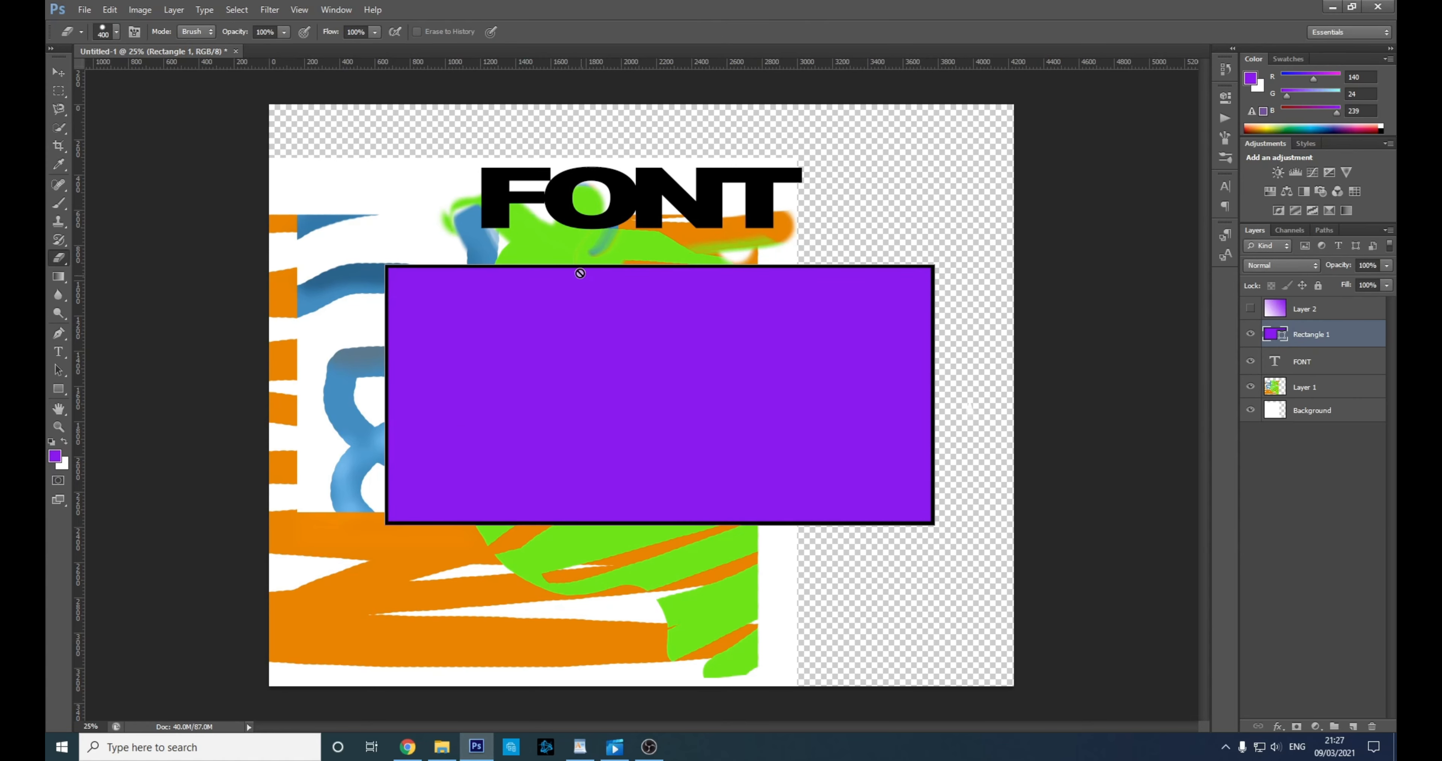
- Change the purple rectangle's stroke colour to a dark blue swatch
{"action": "left_click", "coordinate": [58, 389]}
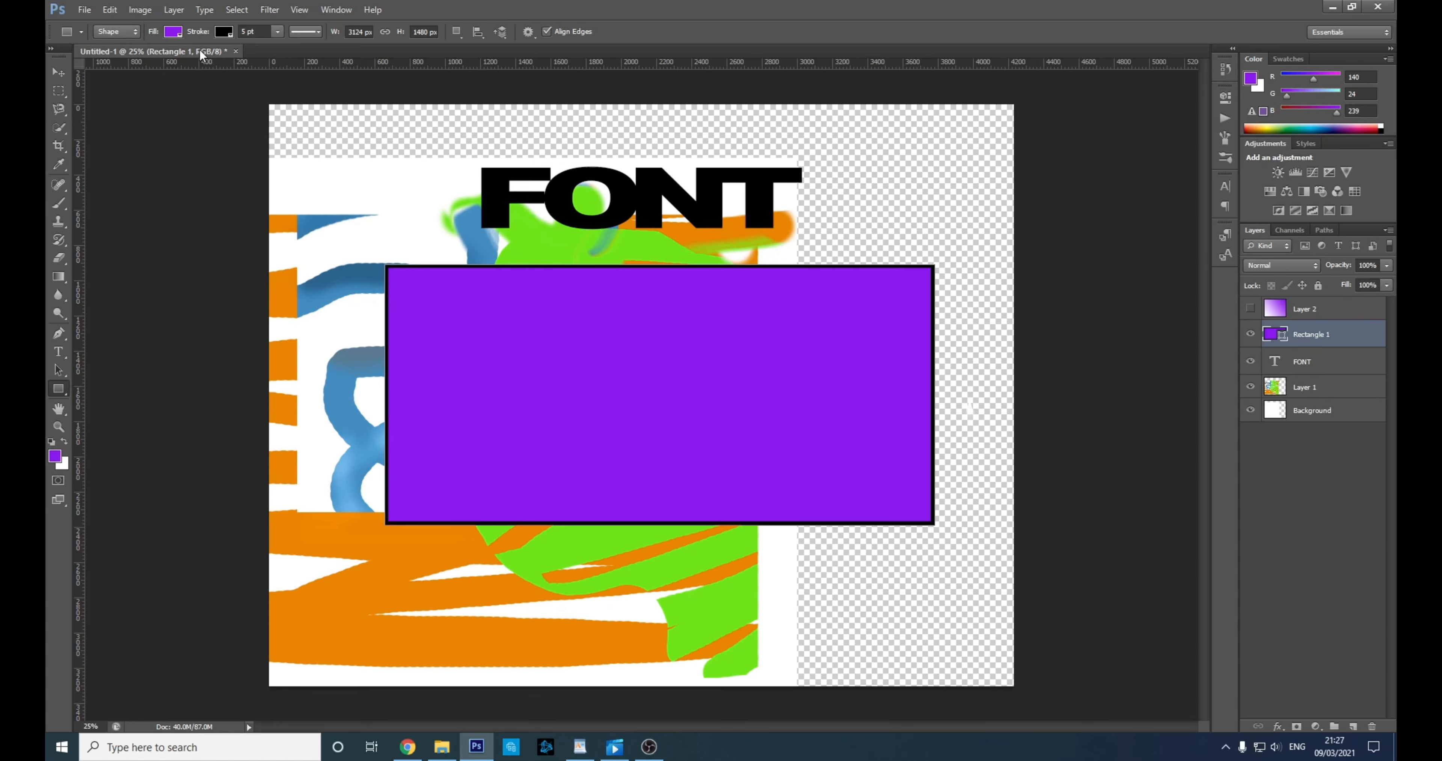
{"action": "left_click", "coordinate": [226, 32]}
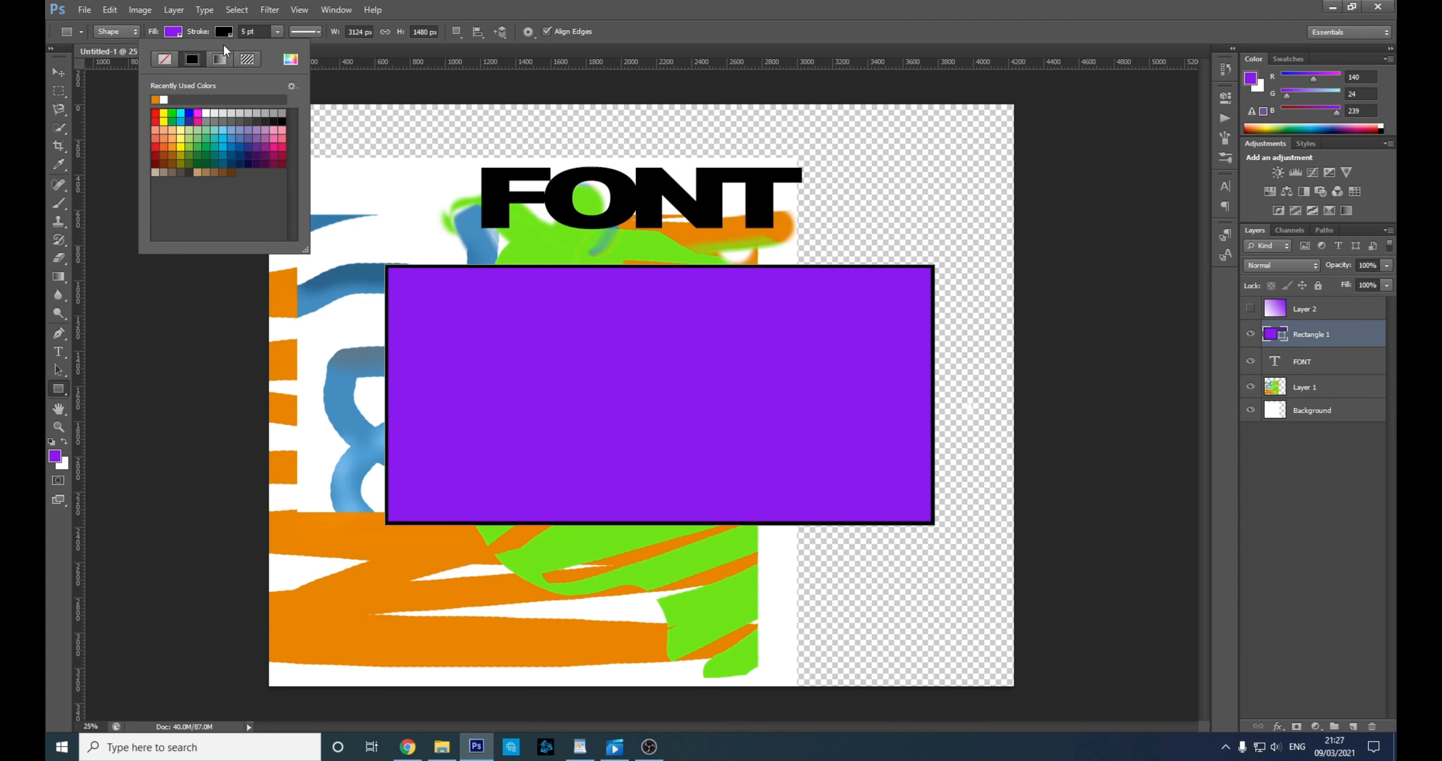
{"action": "left_click", "coordinate": [168, 61]}
{"action": "left_click", "coordinate": [227, 155]}
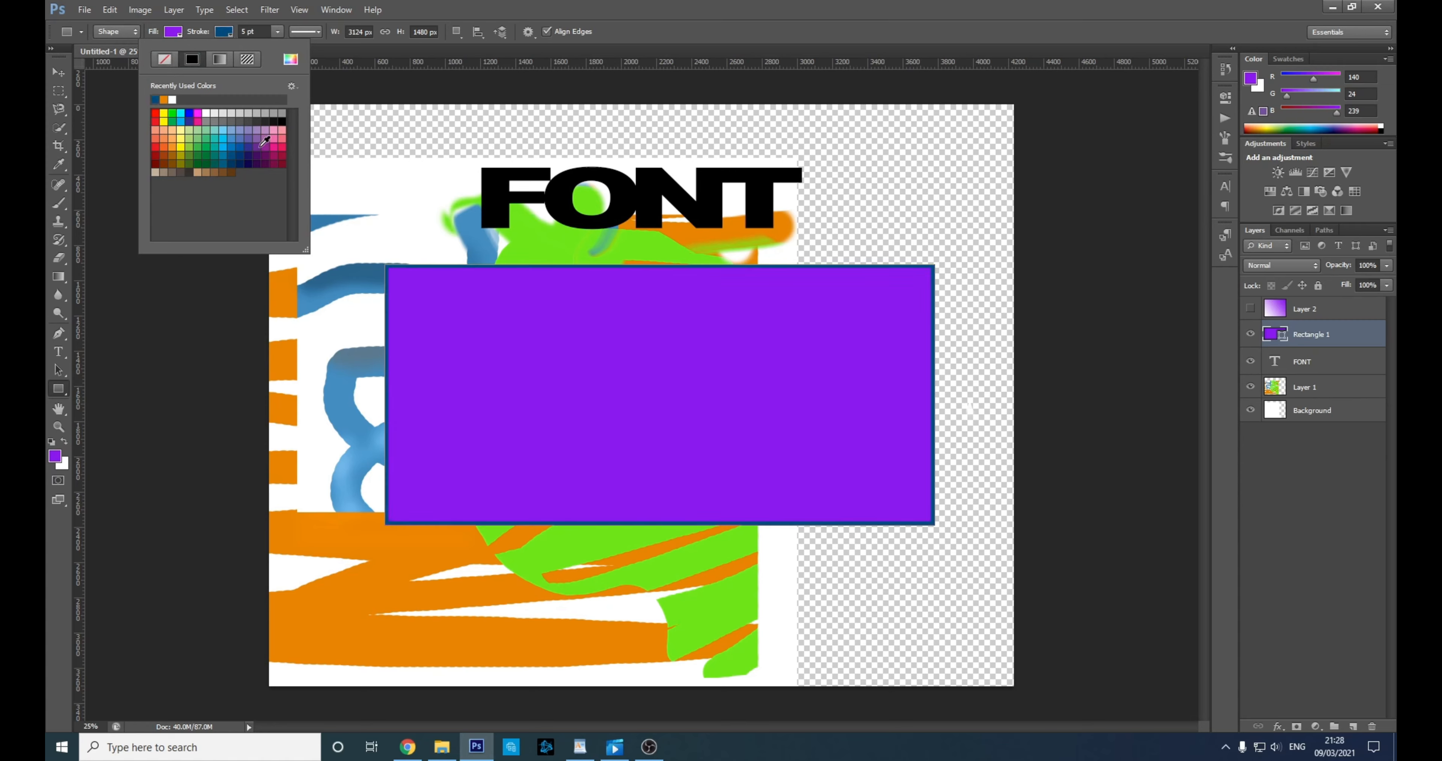
- Try several purple and blue swatches for the rectangle's stroke and set it to the custom blue #339bde
{"action": "left_click", "coordinate": [259, 147]}
{"action": "left_click", "coordinate": [247, 140]}
{"action": "left_click", "coordinate": [230, 148]}
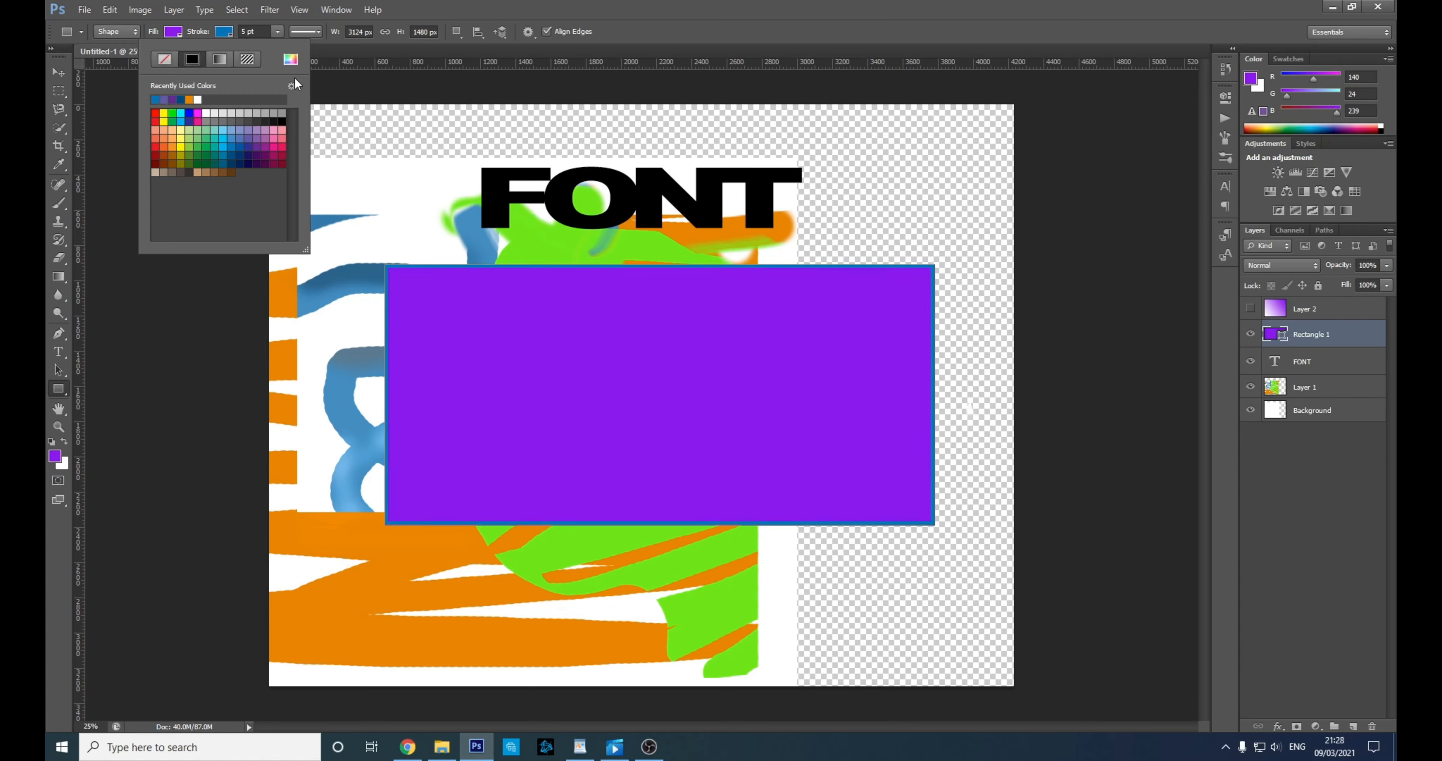
{"action": "left_click", "coordinate": [291, 59]}
{"action": "left_click", "coordinate": [983, 271]}
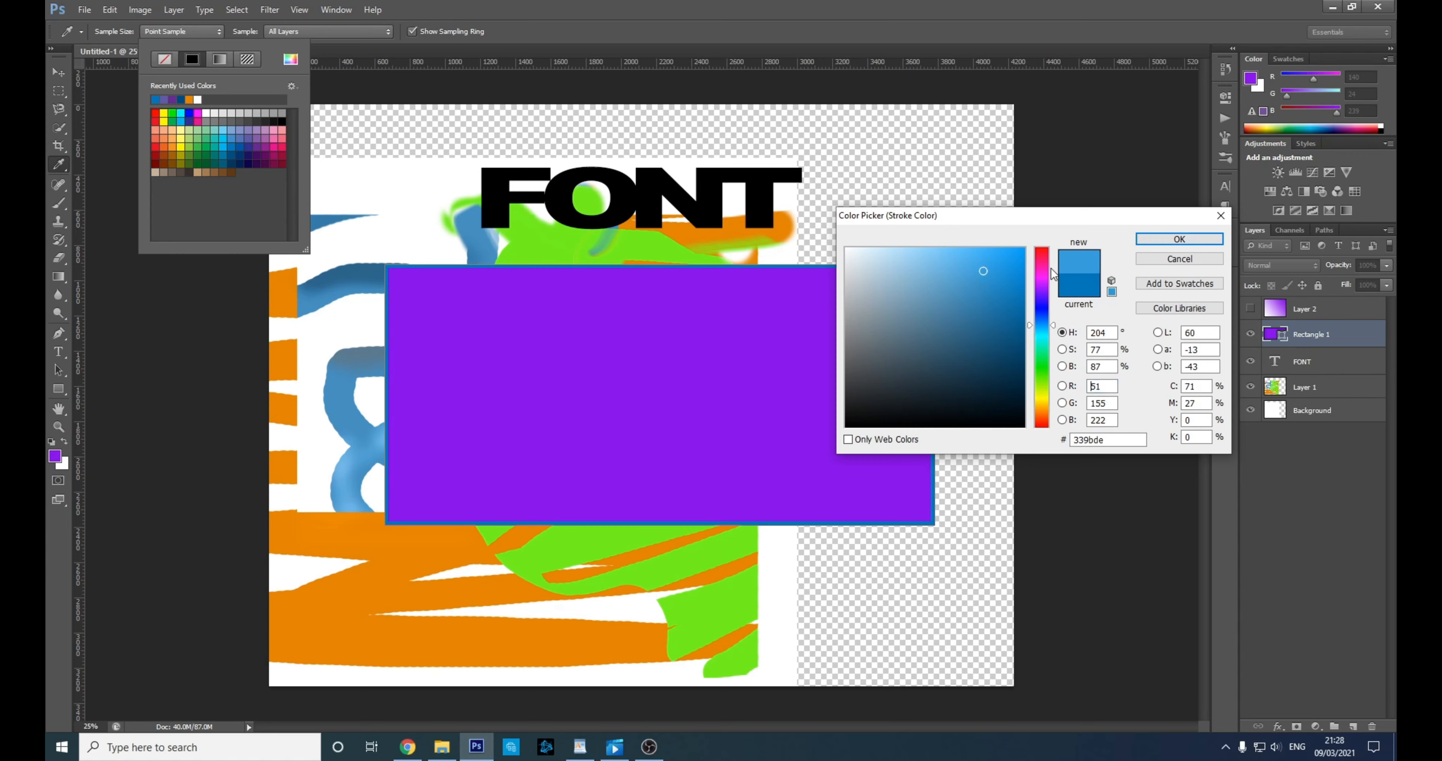
{"action": "left_click", "coordinate": [1179, 238]}
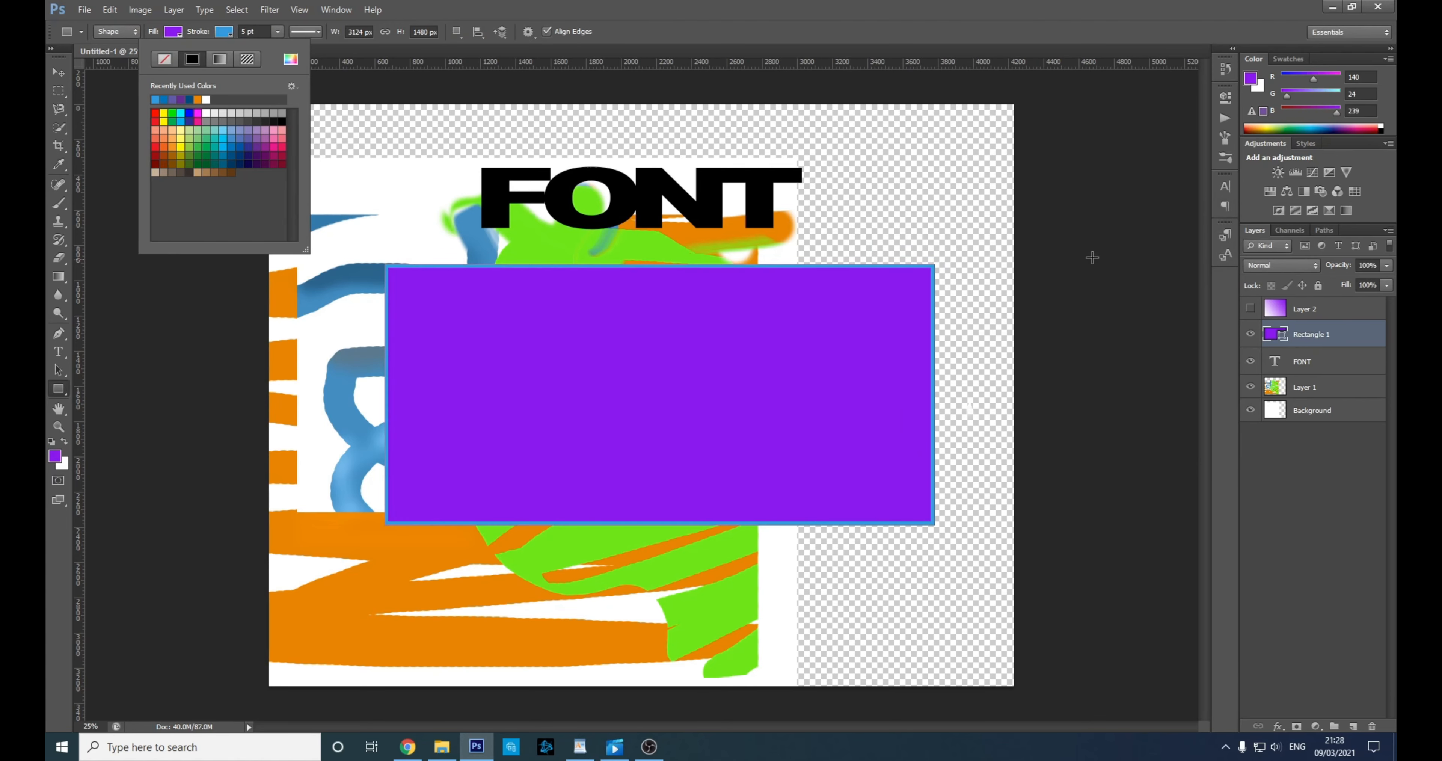
- Try the rectangle with no fill and with several blue and purple fill swatches, and cancel a custom purple fill
{"action": "left_click", "coordinate": [175, 32]}
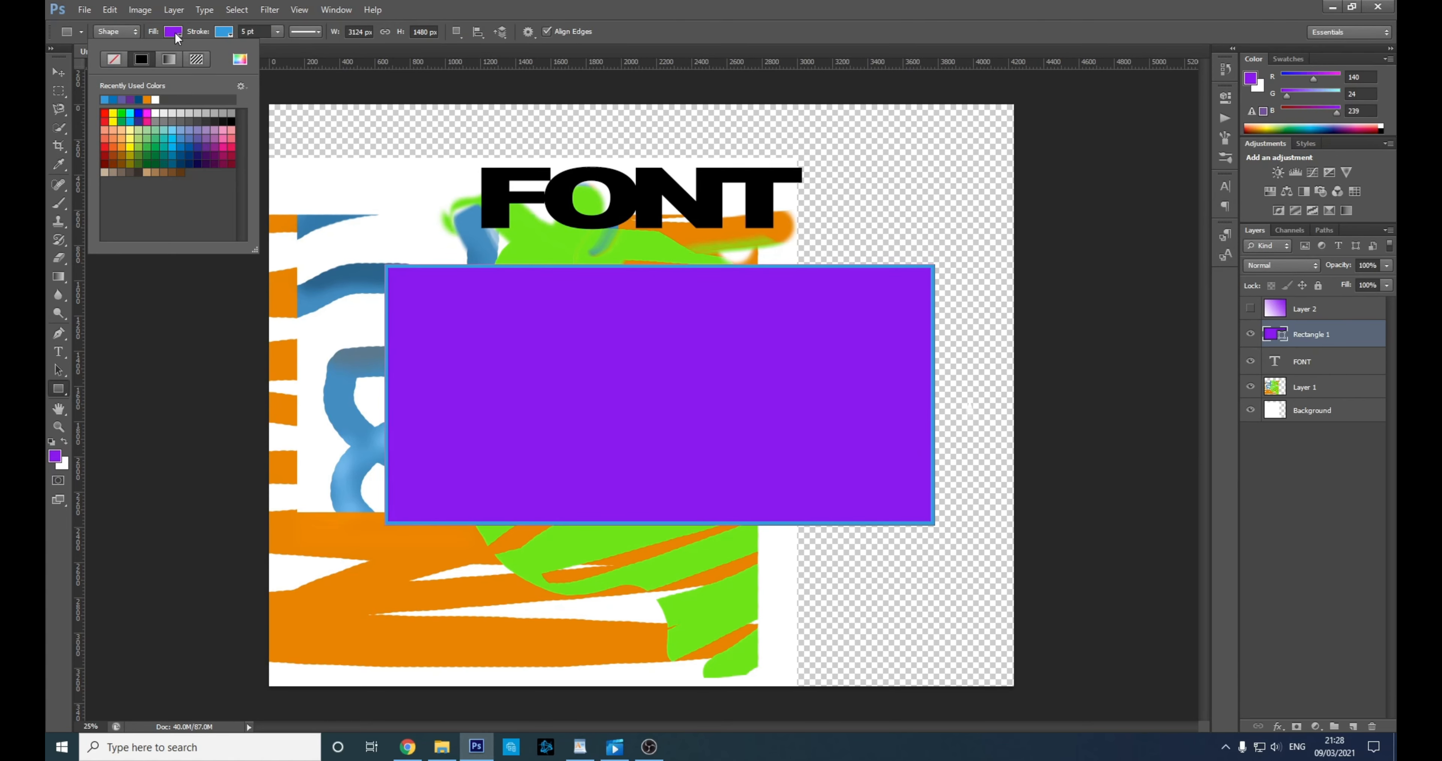
{"action": "left_click", "coordinate": [114, 59]}
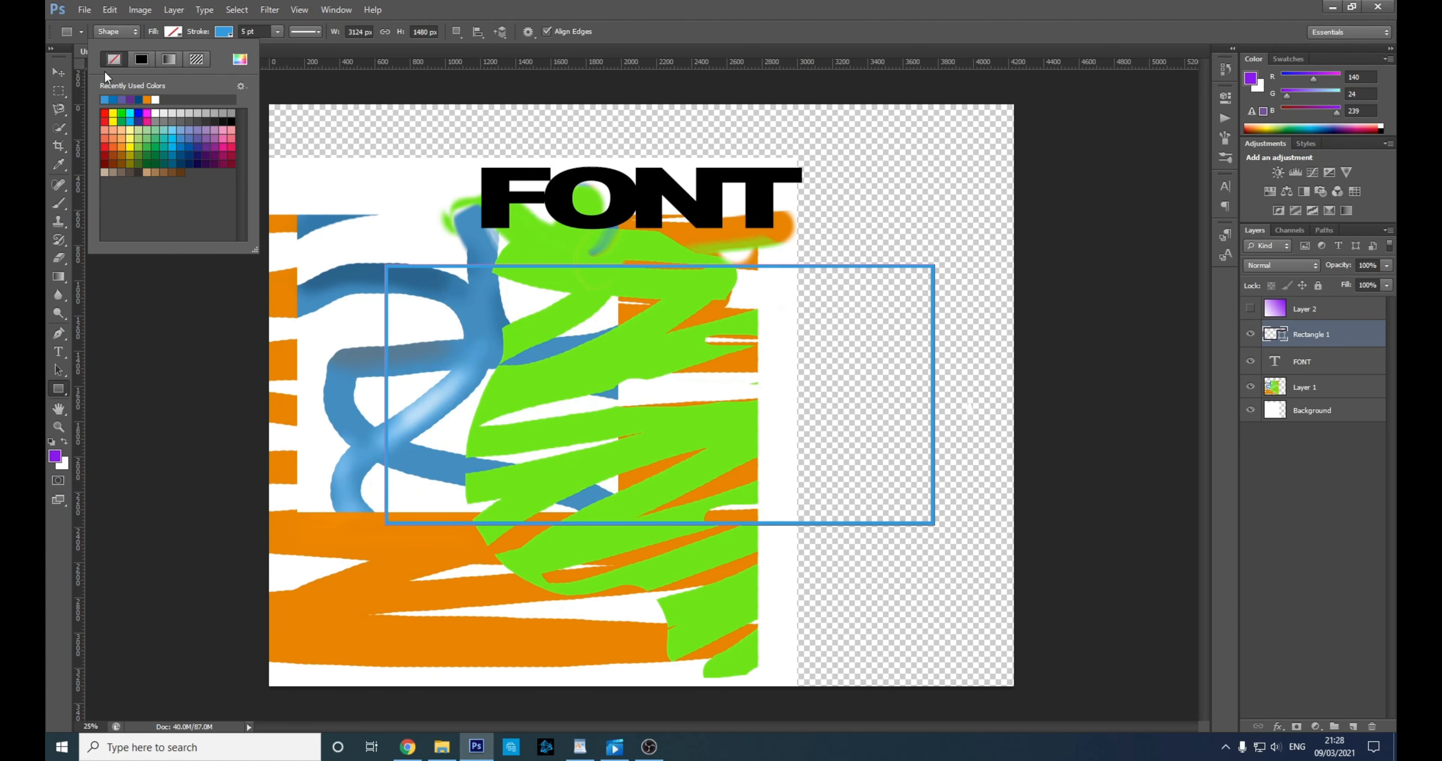
{"action": "left_click", "coordinate": [163, 146]}
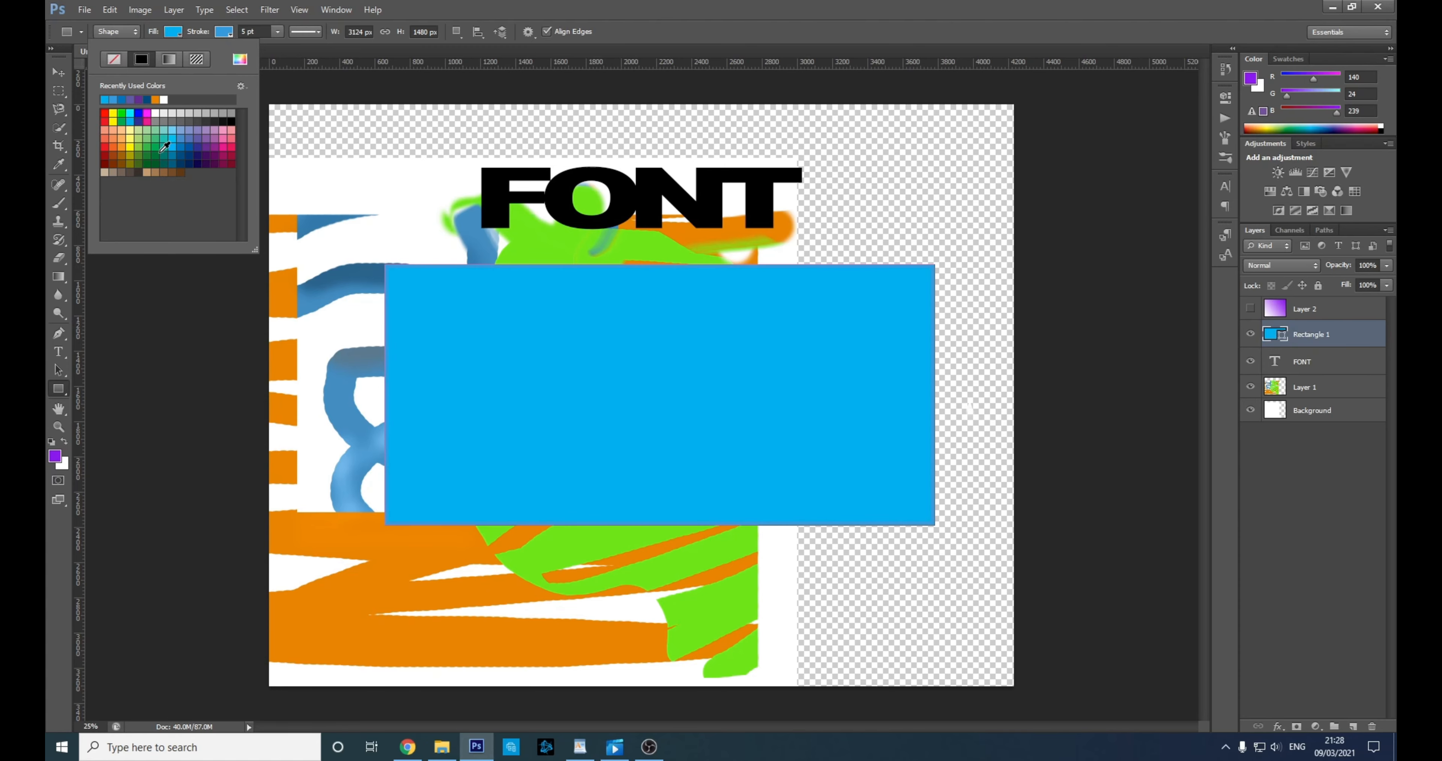
{"action": "left_click", "coordinate": [166, 138]}
{"action": "left_click", "coordinate": [191, 139]}
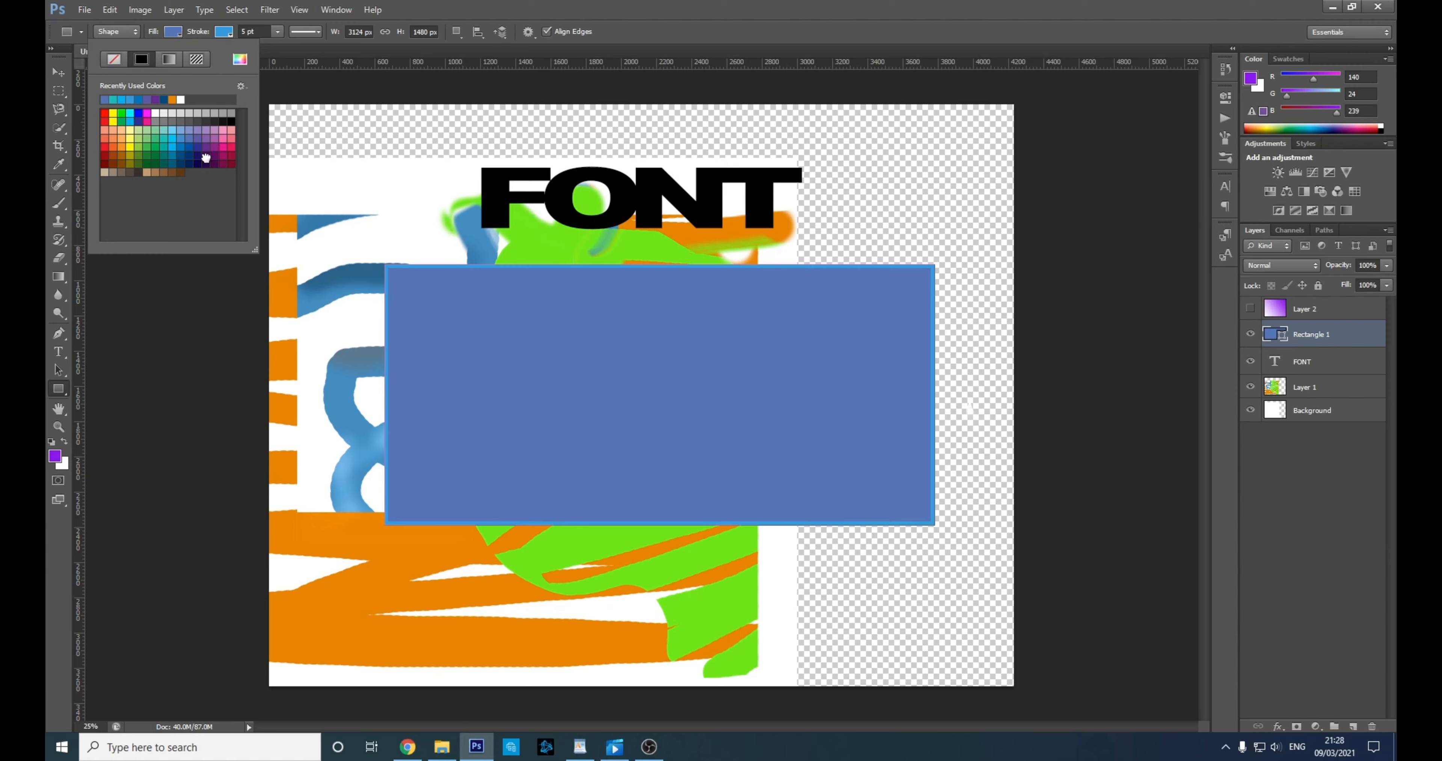
{"action": "left_click", "coordinate": [210, 157]}
{"action": "left_click", "coordinate": [241, 61]}
{"action": "left_click", "coordinate": [988, 310]}
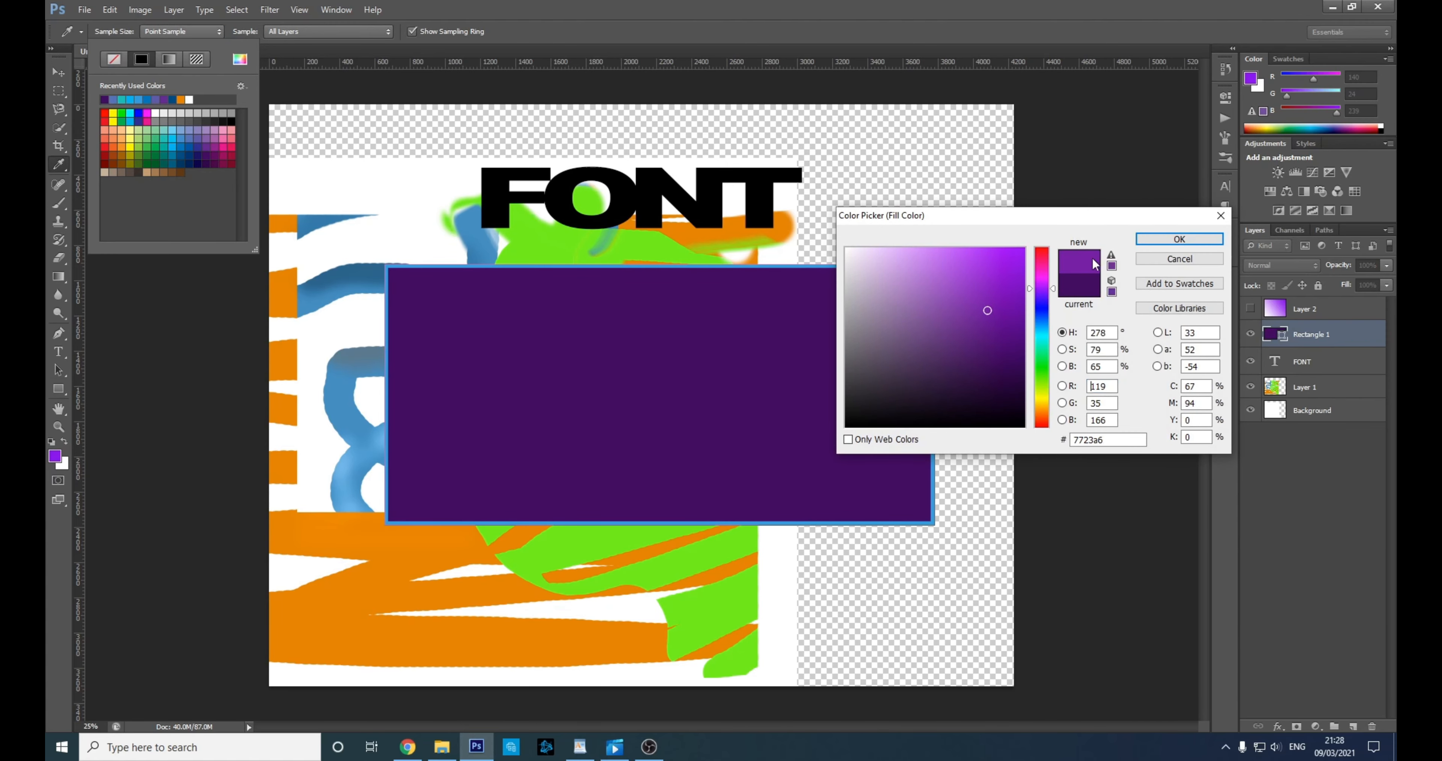
{"action": "left_click", "coordinate": [1156, 259]}
- Remove both the fill and the stroke from the rectangle and reselect its shape layer
{"action": "left_click", "coordinate": [115, 58]}
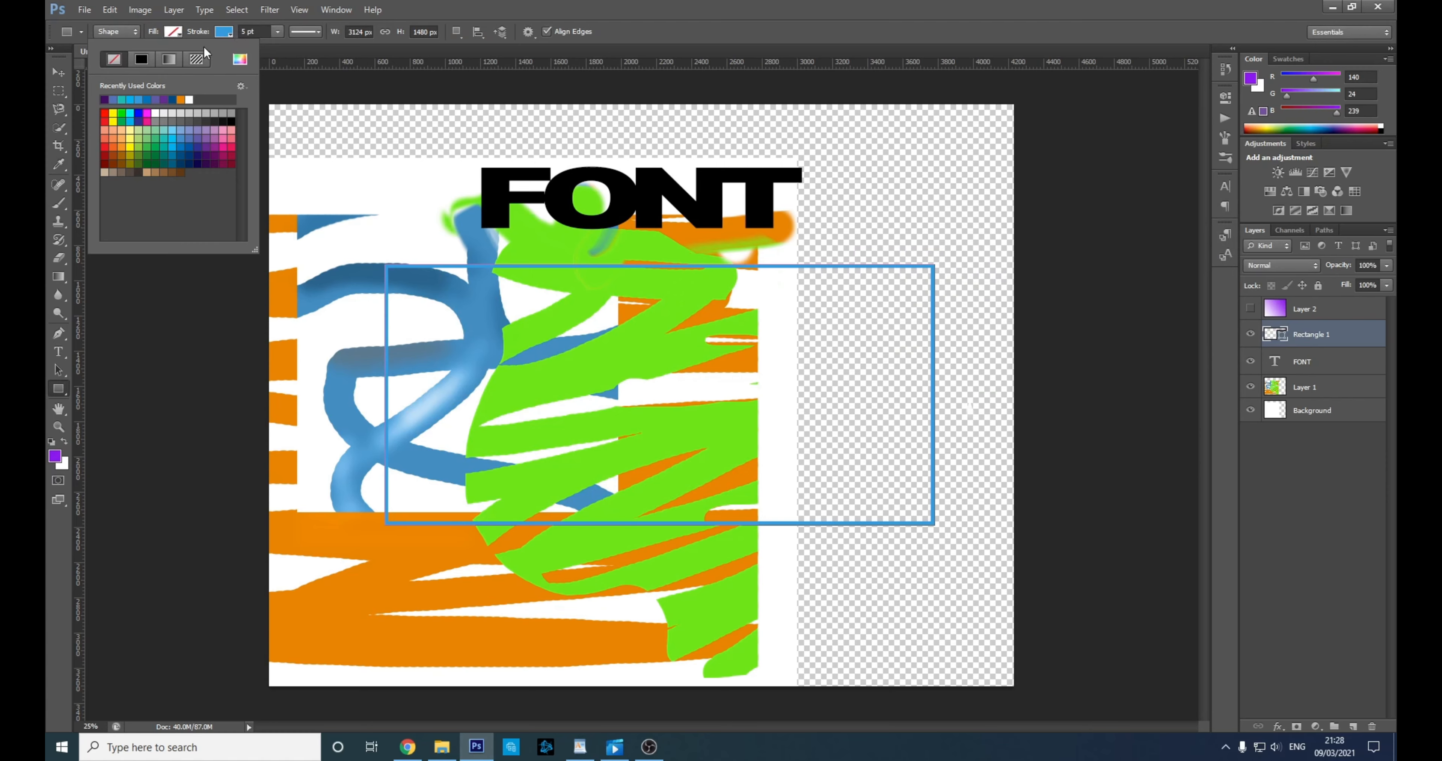
{"action": "left_click", "coordinate": [219, 32]}
{"action": "left_click", "coordinate": [164, 60]}
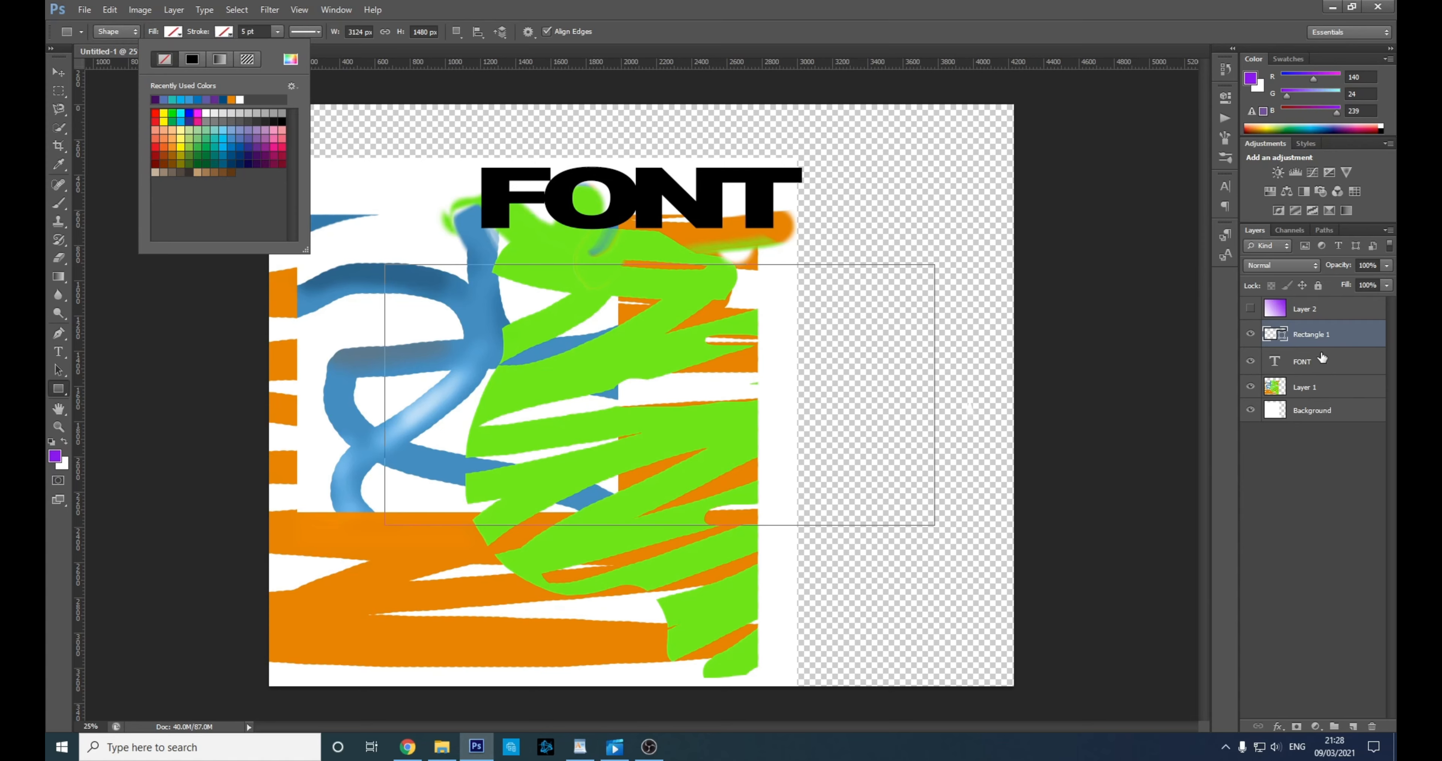
{"action": "left_click", "coordinate": [1322, 361]}
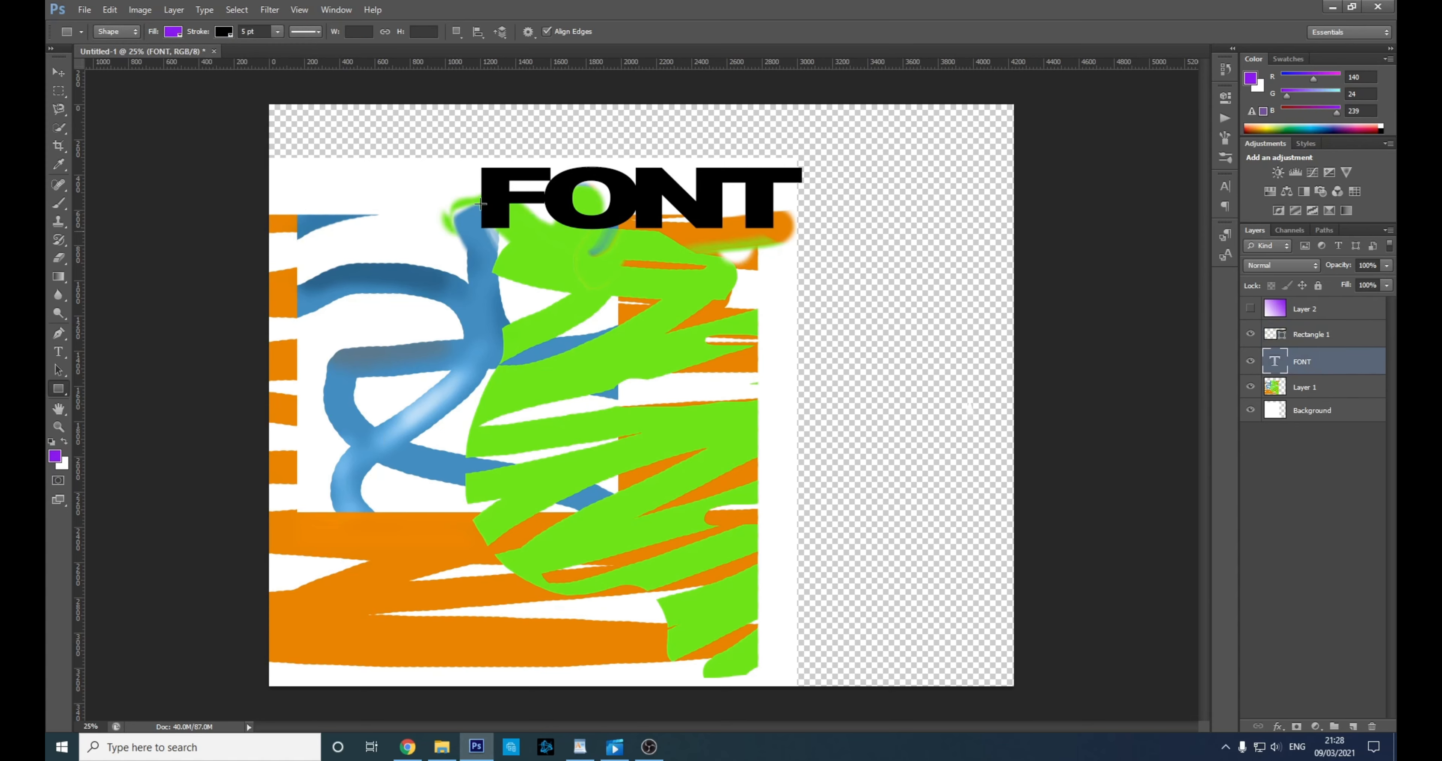
{"action": "left_click", "coordinate": [1298, 336]}
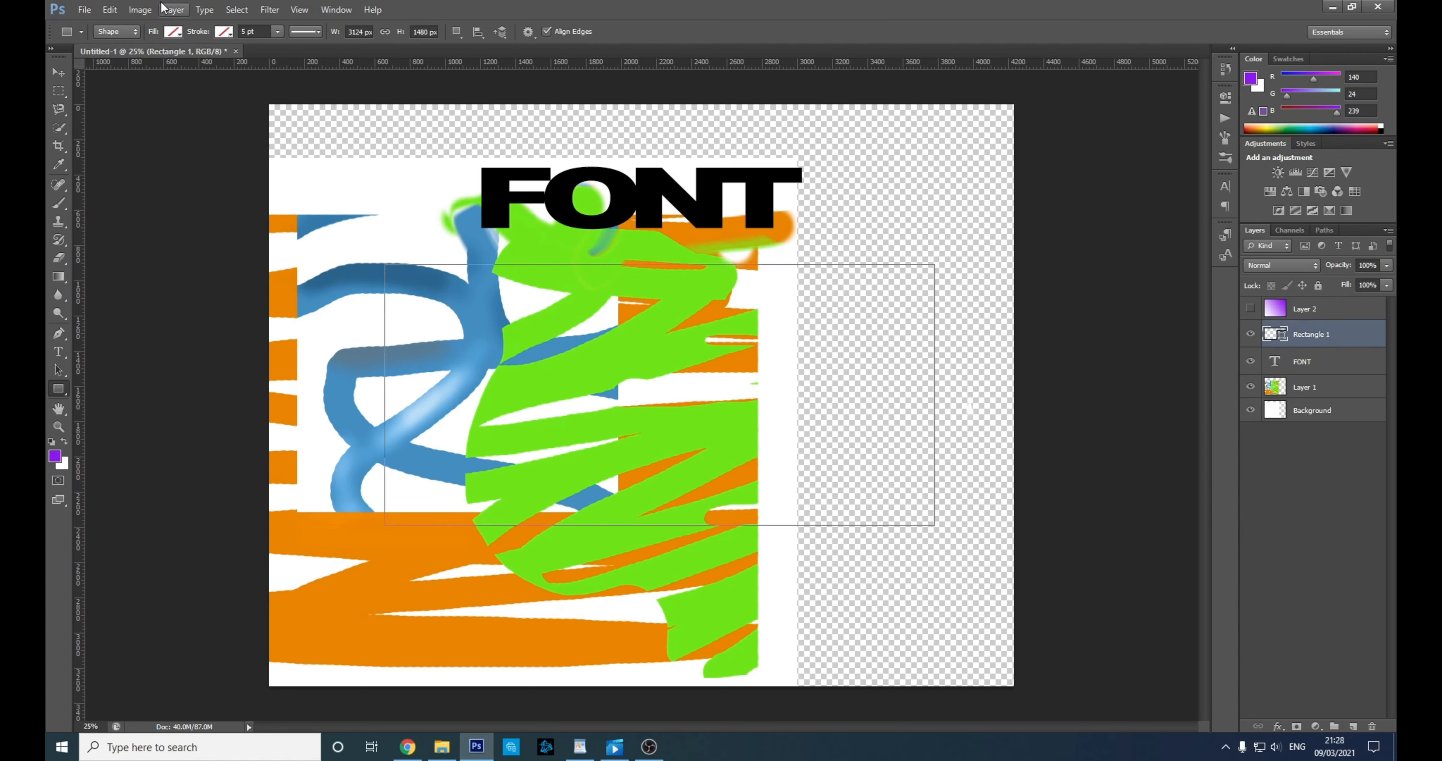
- Give the rectangle a bright blue stroke and, after trying orange, green, mauve and light grey, a magenta fill
{"action": "left_click", "coordinate": [224, 32]}
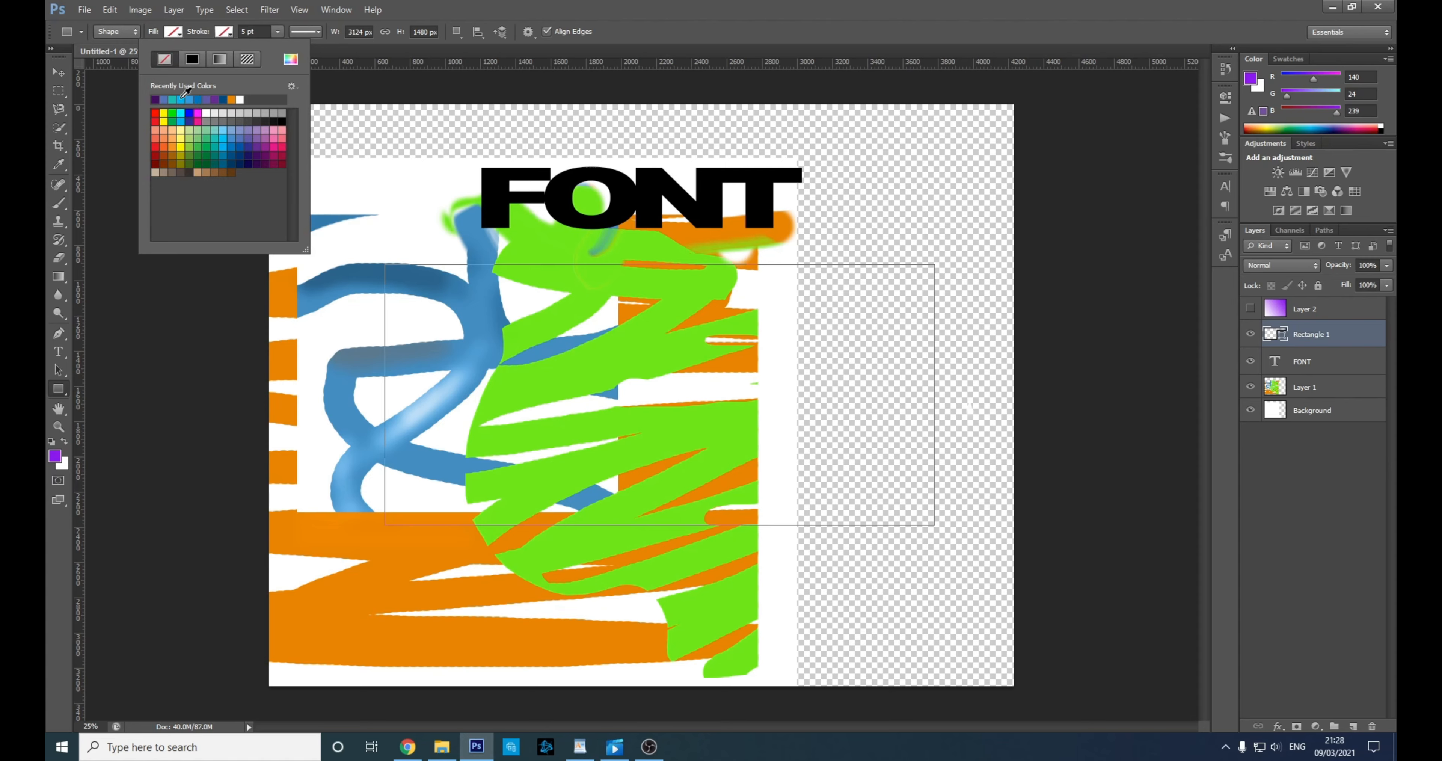
{"action": "left_click", "coordinate": [183, 97]}
{"action": "left_click", "coordinate": [174, 31]}
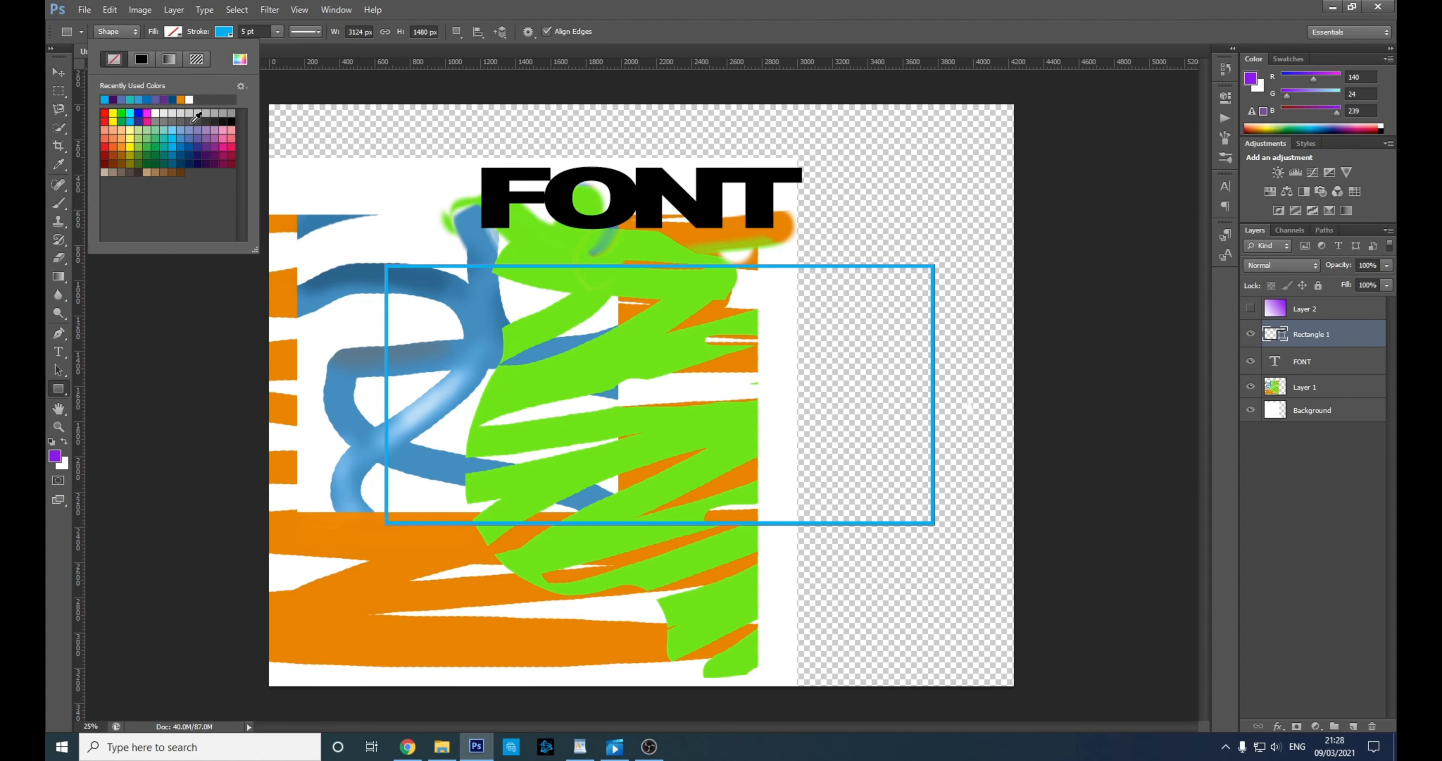
{"action": "left_click", "coordinate": [180, 99]}
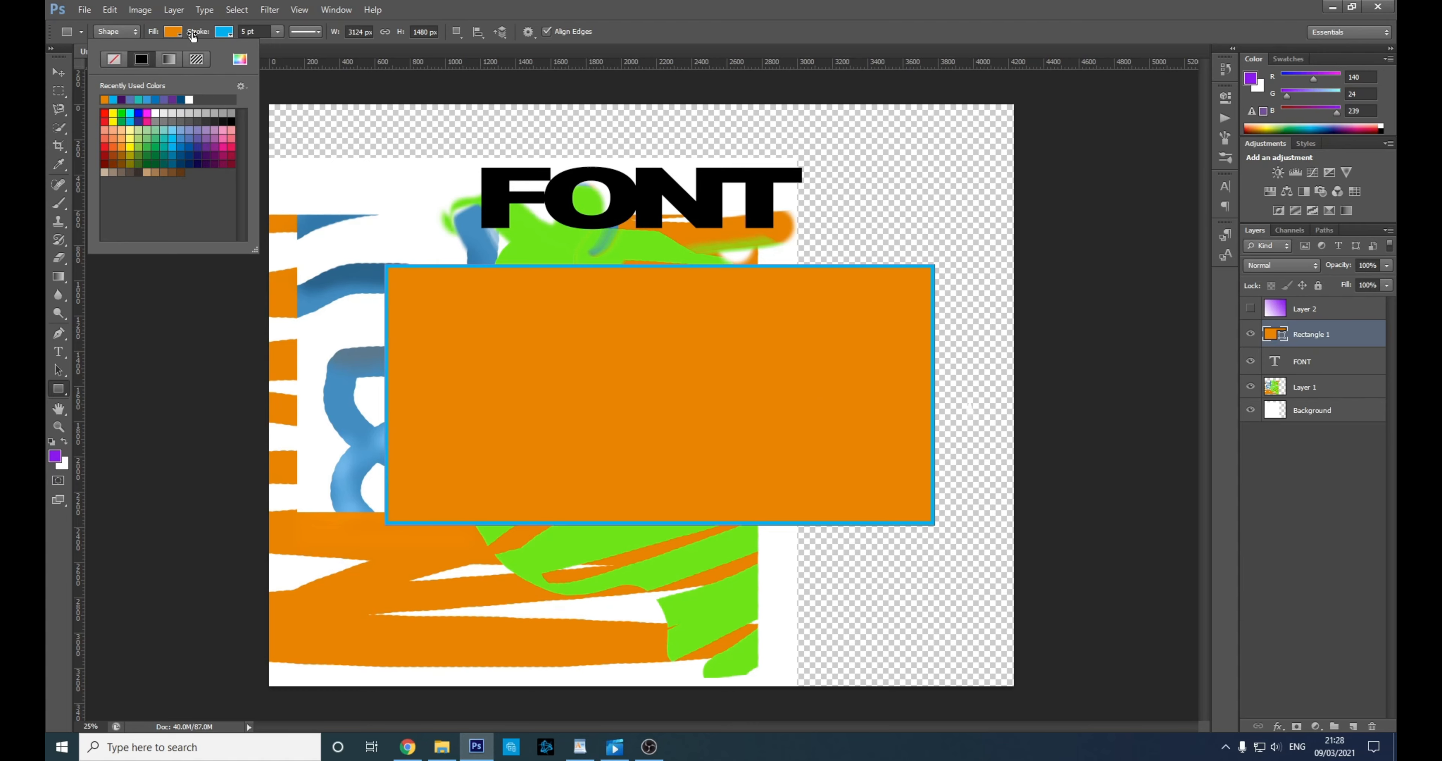
{"action": "left_click", "coordinate": [138, 130]}
{"action": "left_click", "coordinate": [206, 130]}
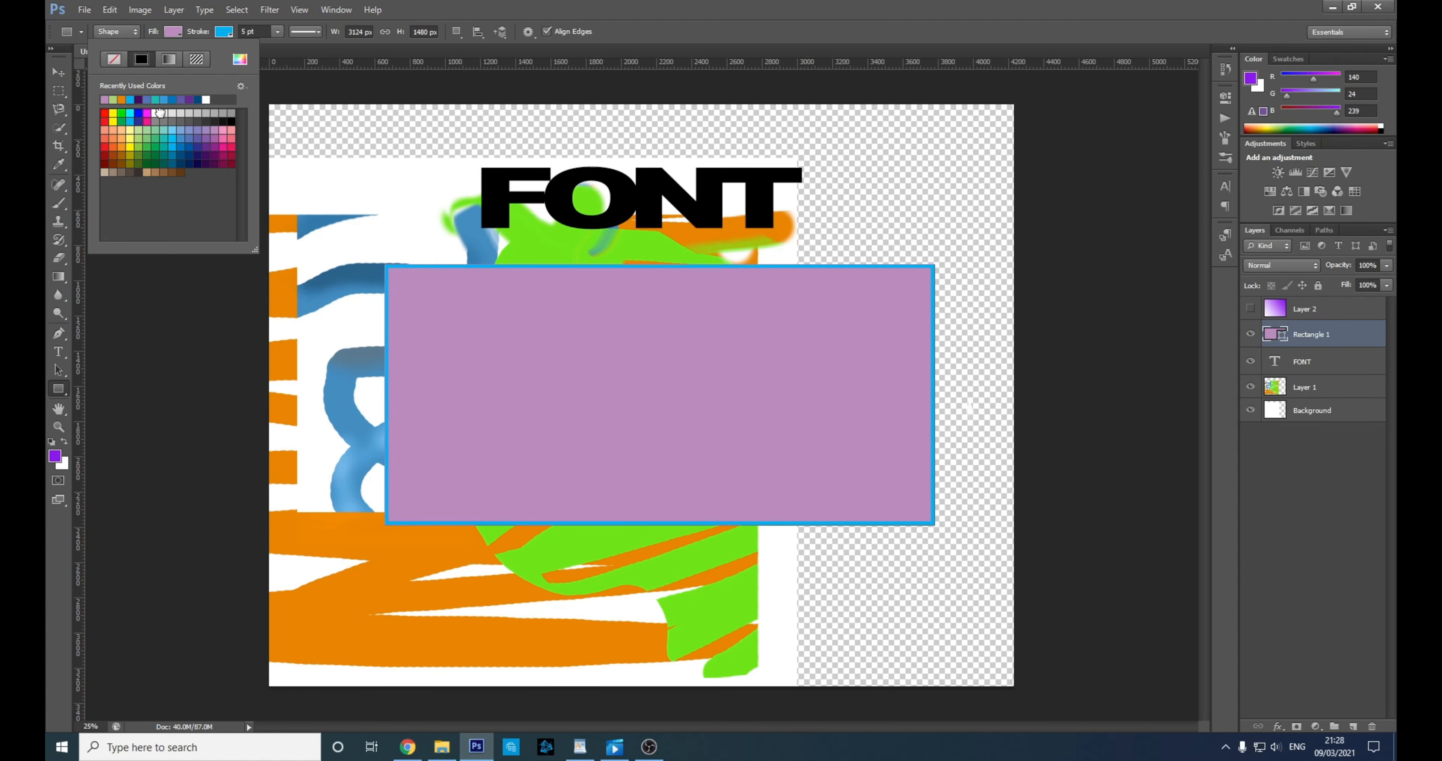
{"action": "left_click", "coordinate": [164, 113]}
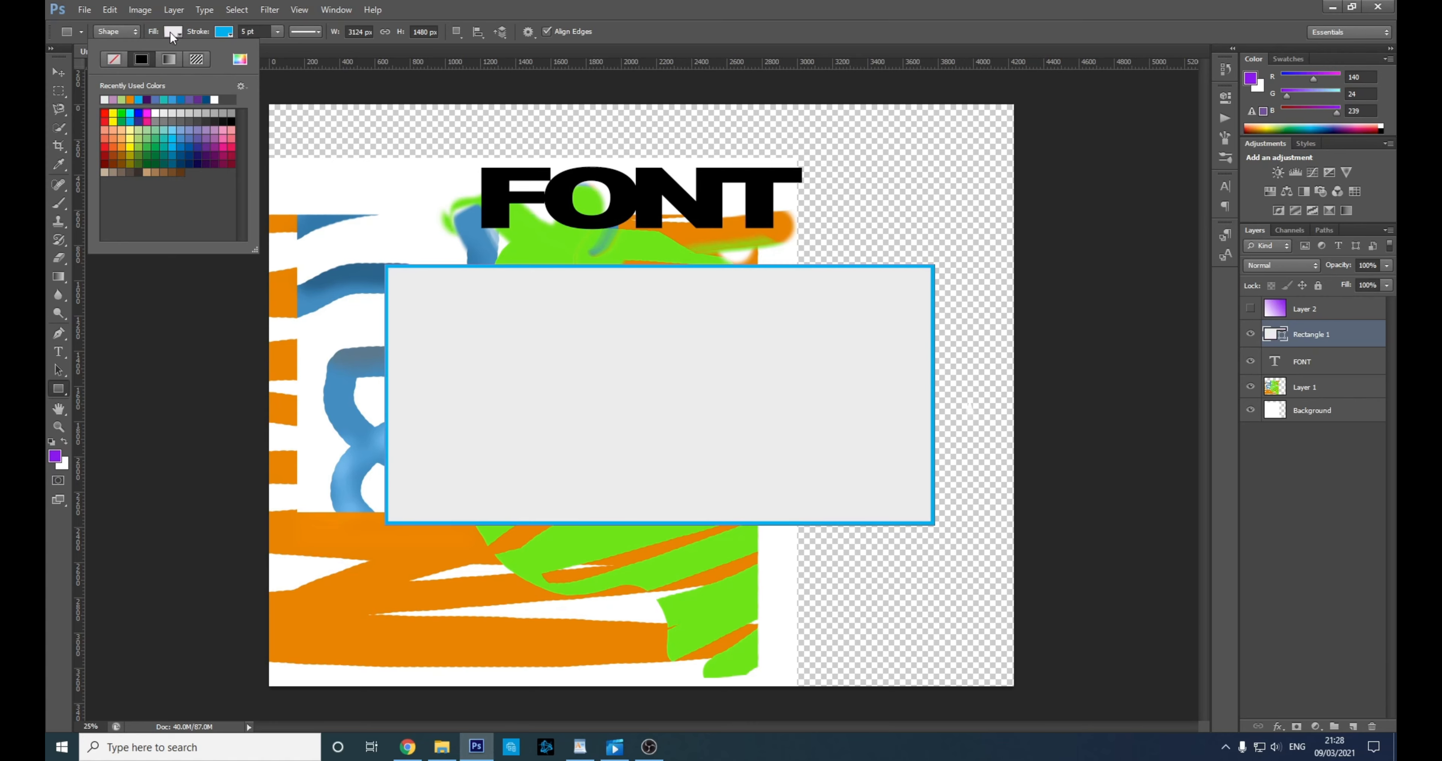
{"action": "left_click", "coordinate": [147, 112]}
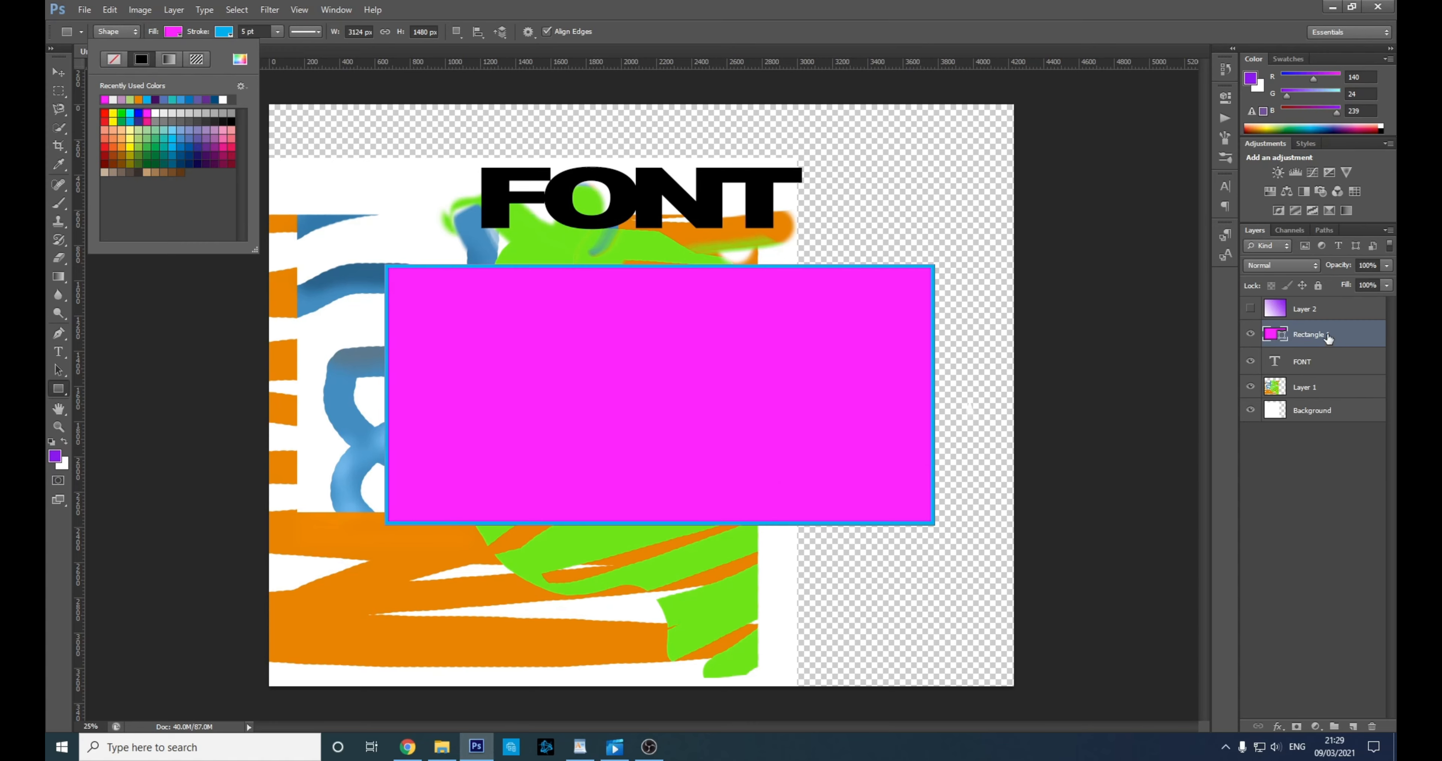
{"action": "left_click", "coordinate": [449, 16]}
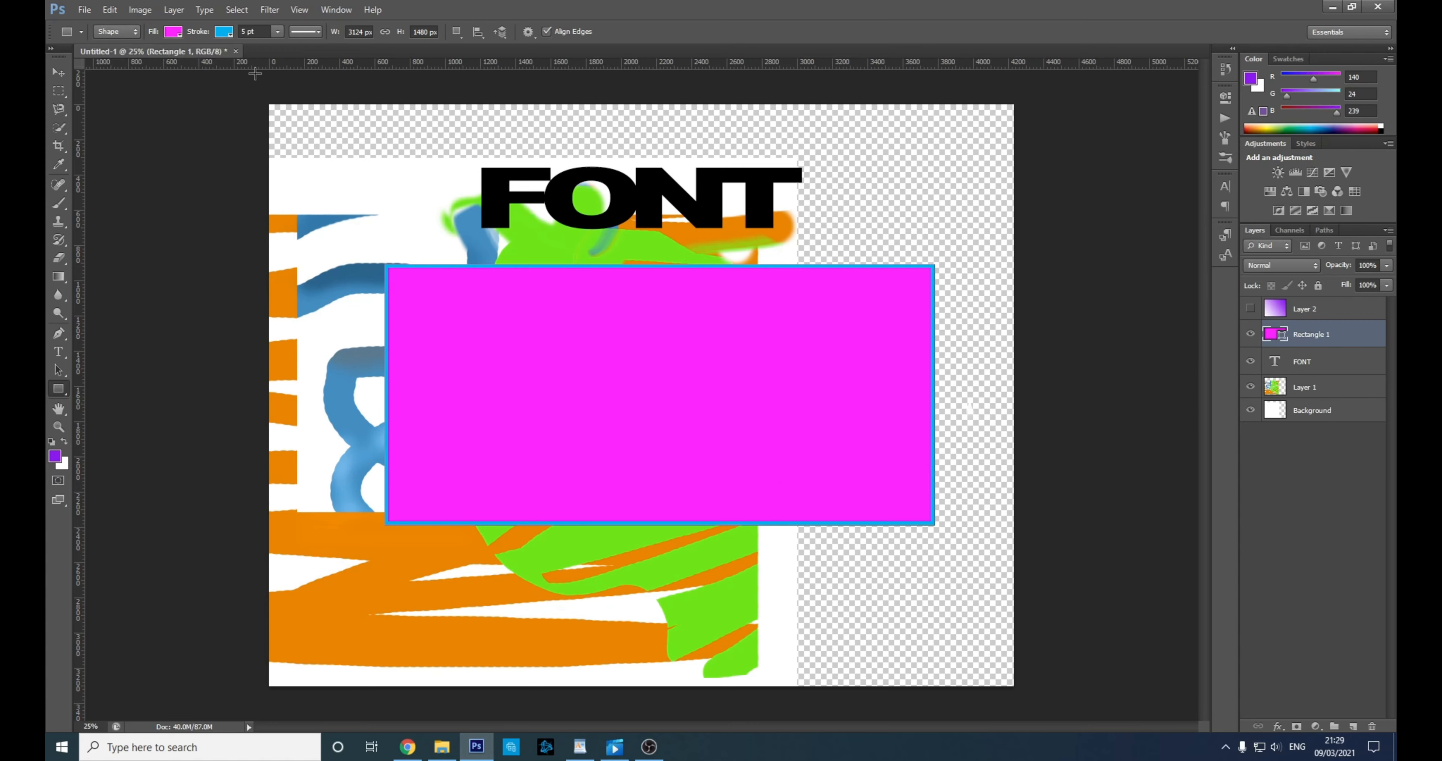
- Try to use the Eraser Tool on the magenta rectangle's shape layer and decline rasterizing it
{"action": "left_click", "coordinate": [59, 258]}
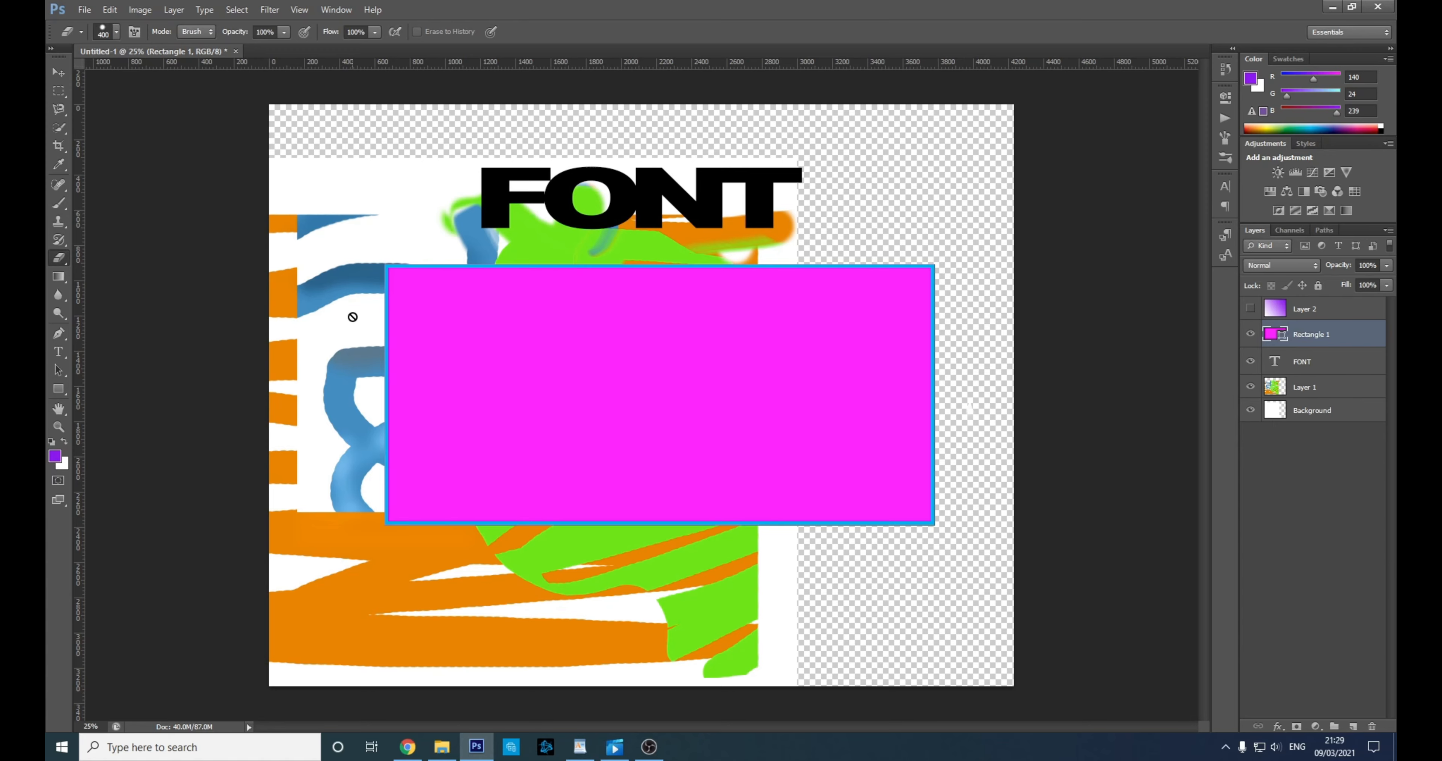
{"action": "left_click", "coordinate": [946, 238]}
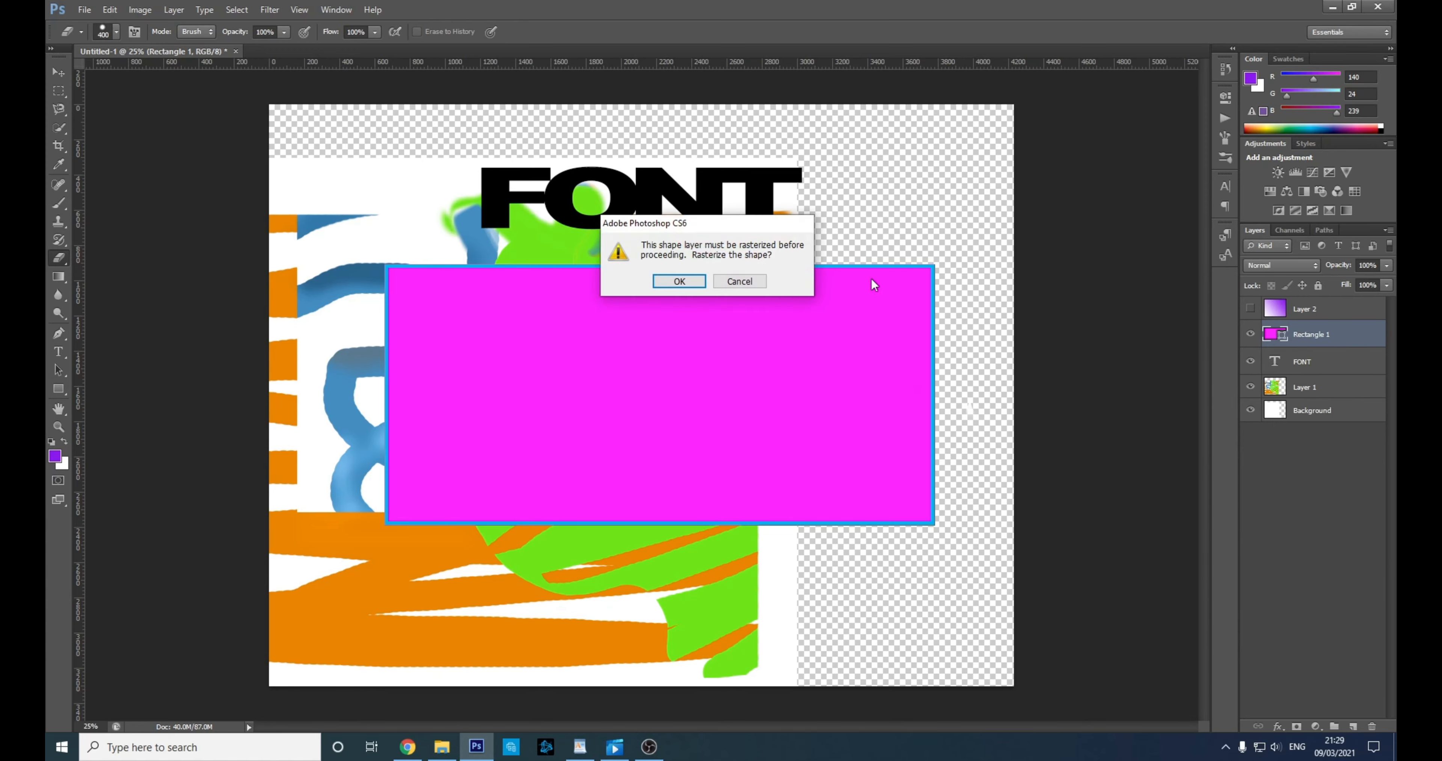
{"action": "left_click", "coordinate": [748, 280]}
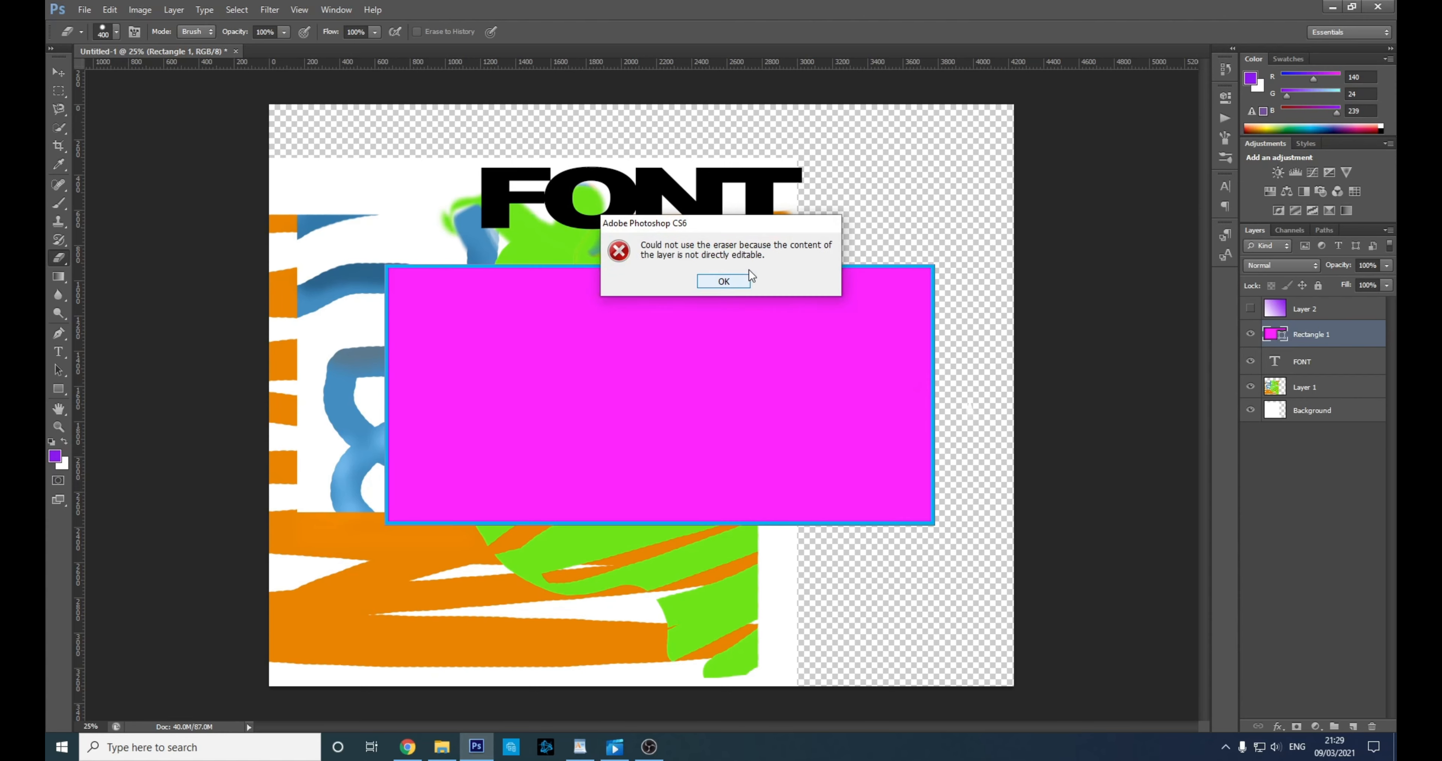
{"action": "left_click", "coordinate": [724, 281]}
- Rasterize the Rectangle 1 layer and try recolouring it through the Rectangle Tool's fill, ending on a light pink swatch
{"action": "right_click", "coordinate": [1315, 335]}
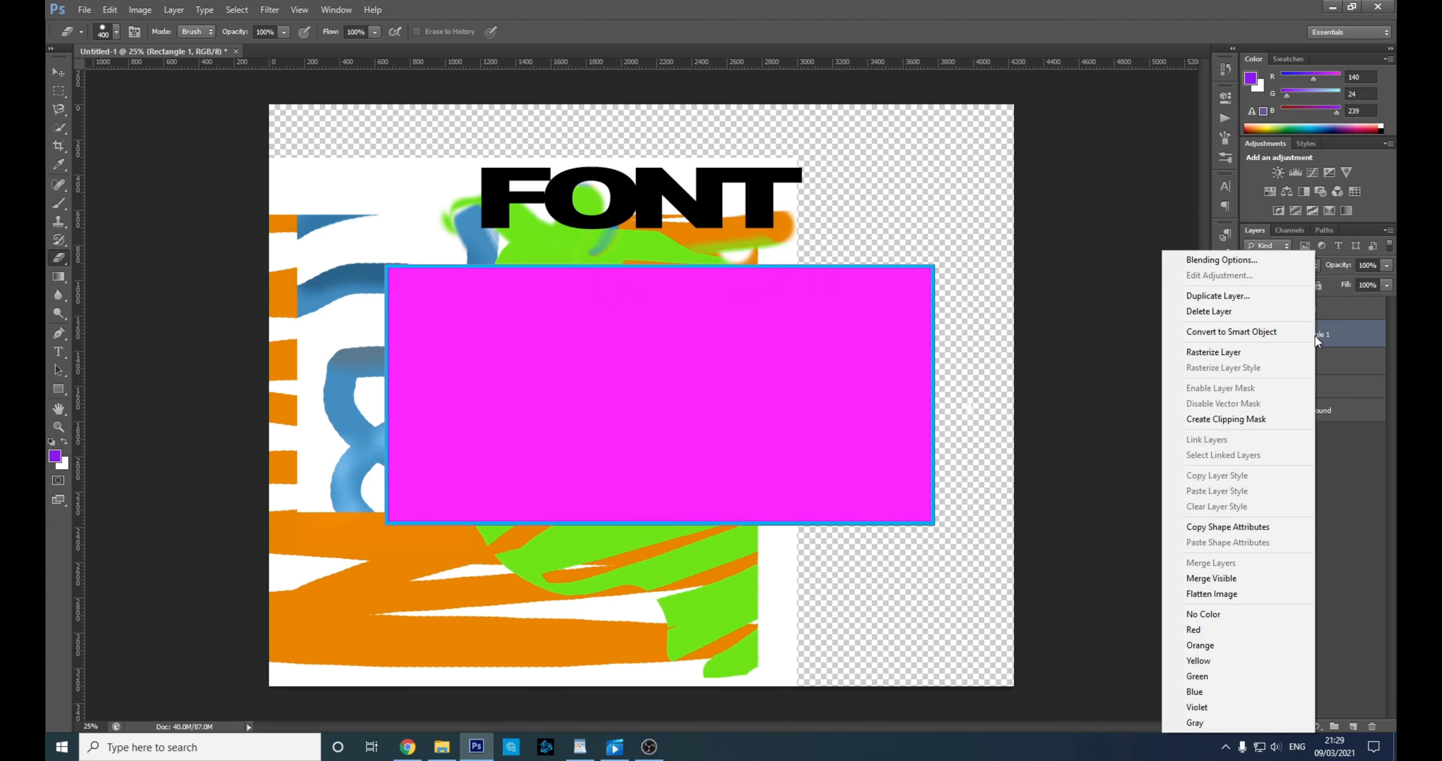
{"action": "left_click", "coordinate": [1256, 351]}
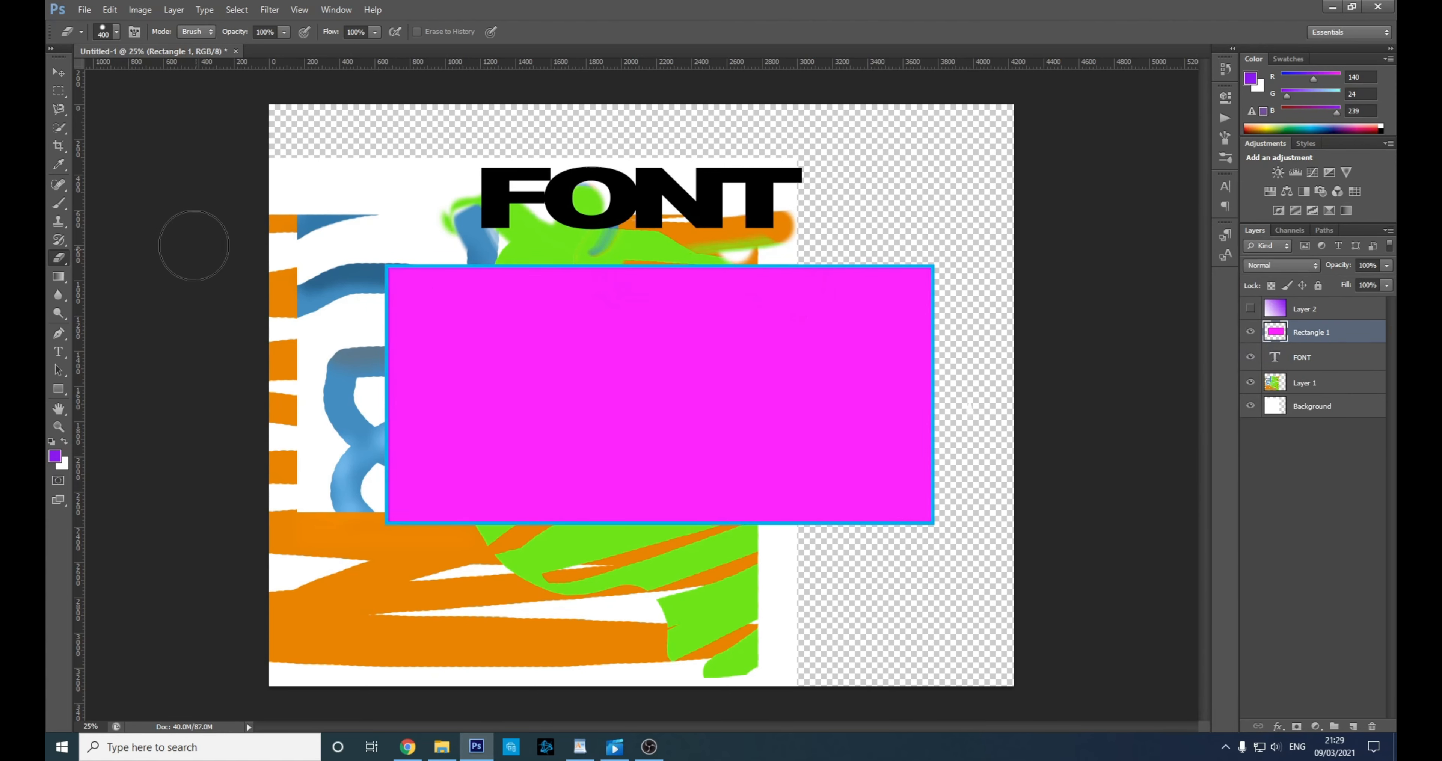
{"action": "left_click", "coordinate": [58, 389]}
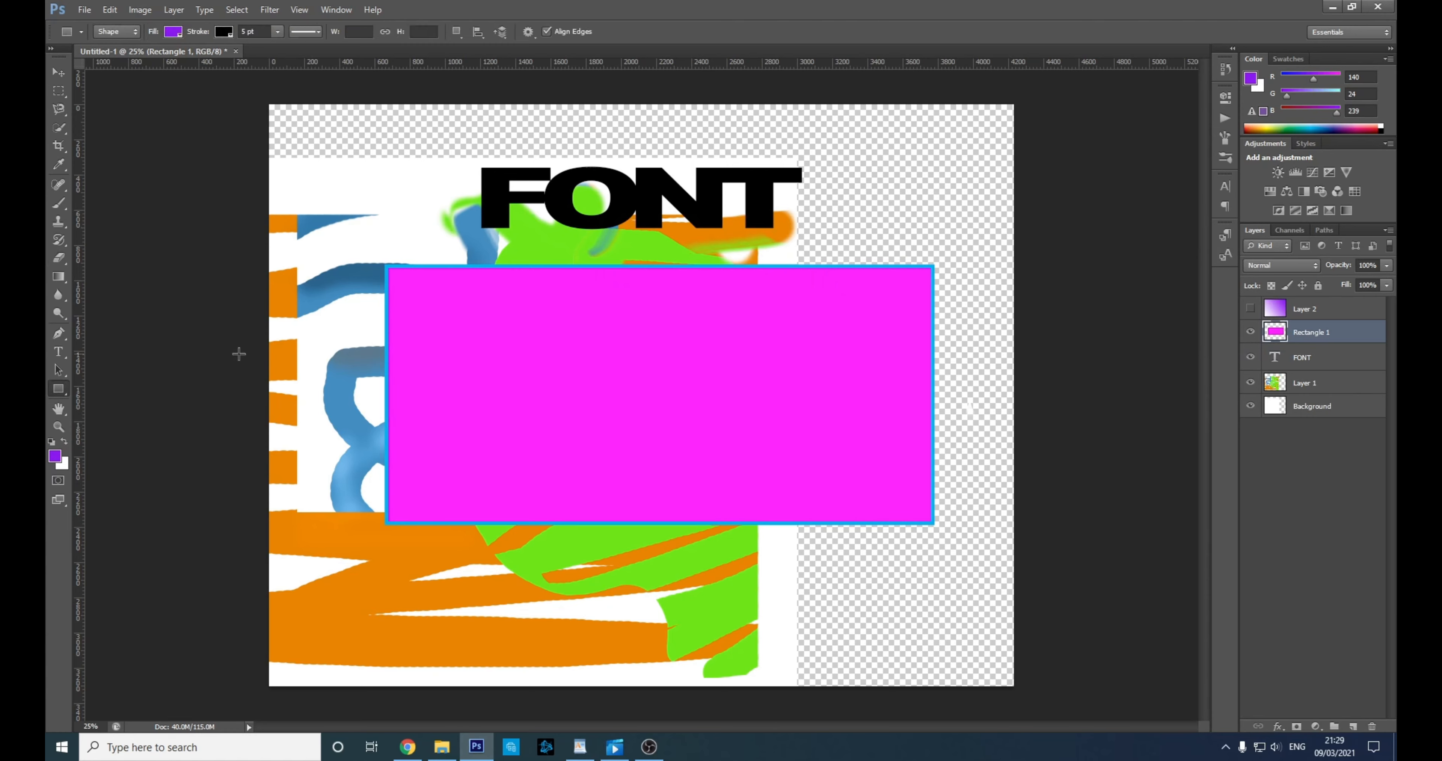
{"action": "left_click", "coordinate": [177, 36]}
{"action": "left_click", "coordinate": [138, 139]}
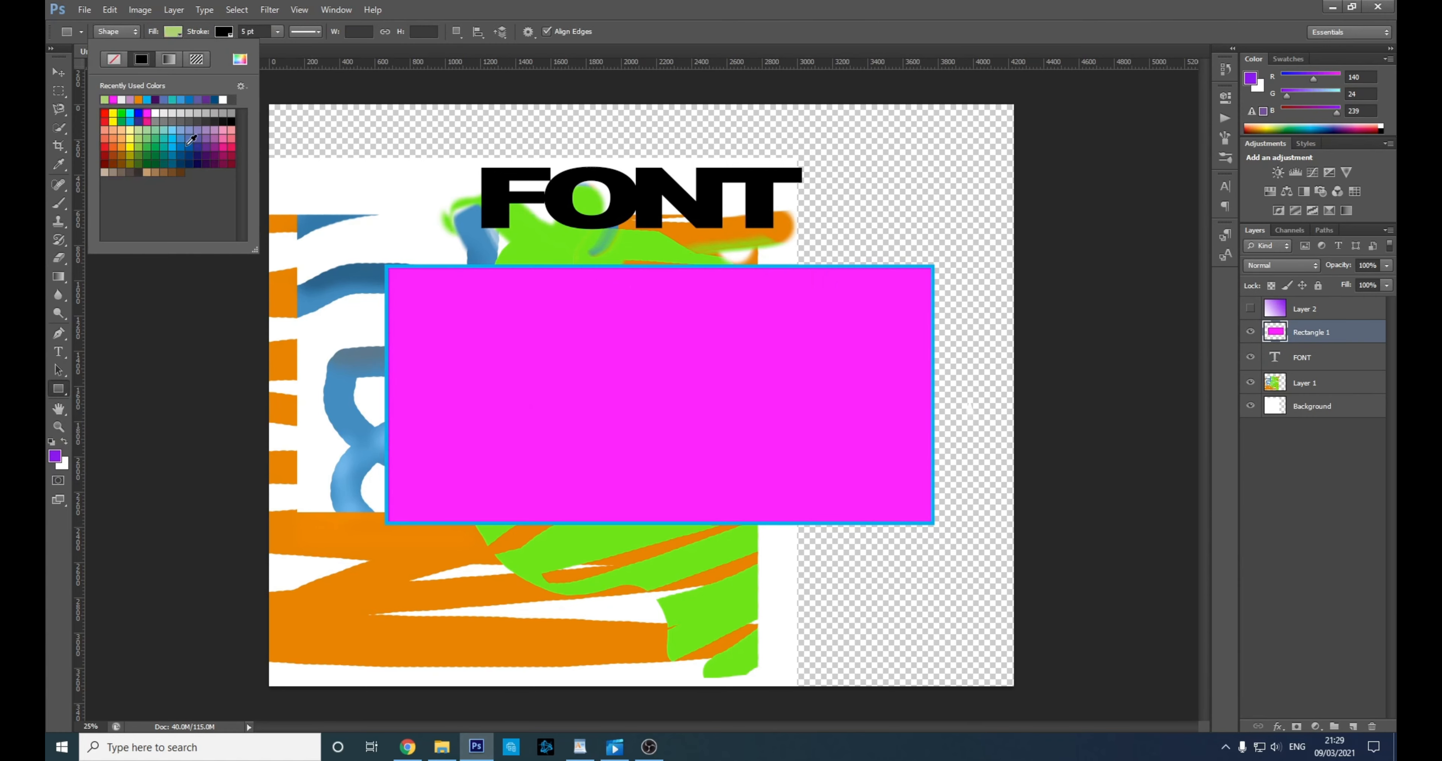
{"action": "left_click", "coordinate": [207, 146]}
{"action": "left_click", "coordinate": [231, 131]}
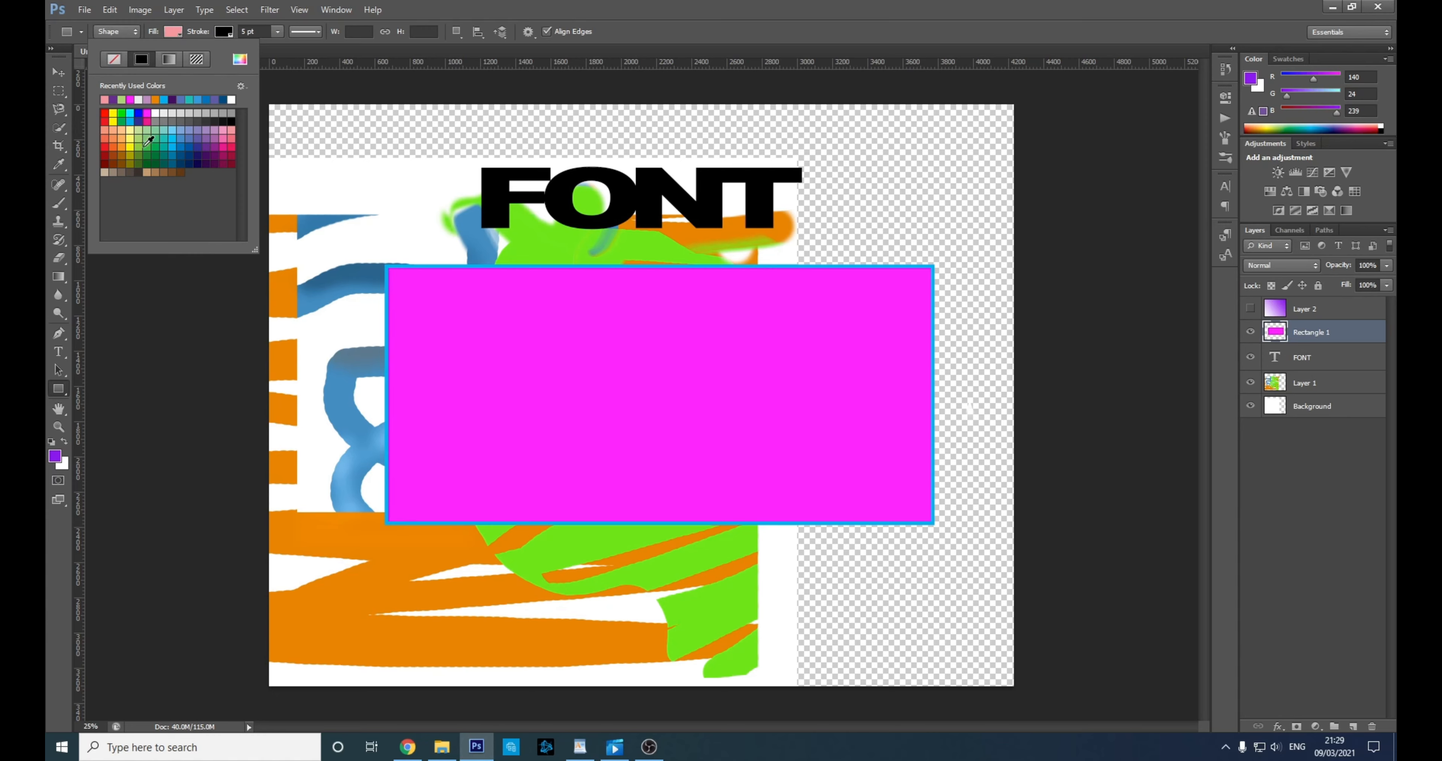
{"action": "left_click", "coordinate": [165, 47]}
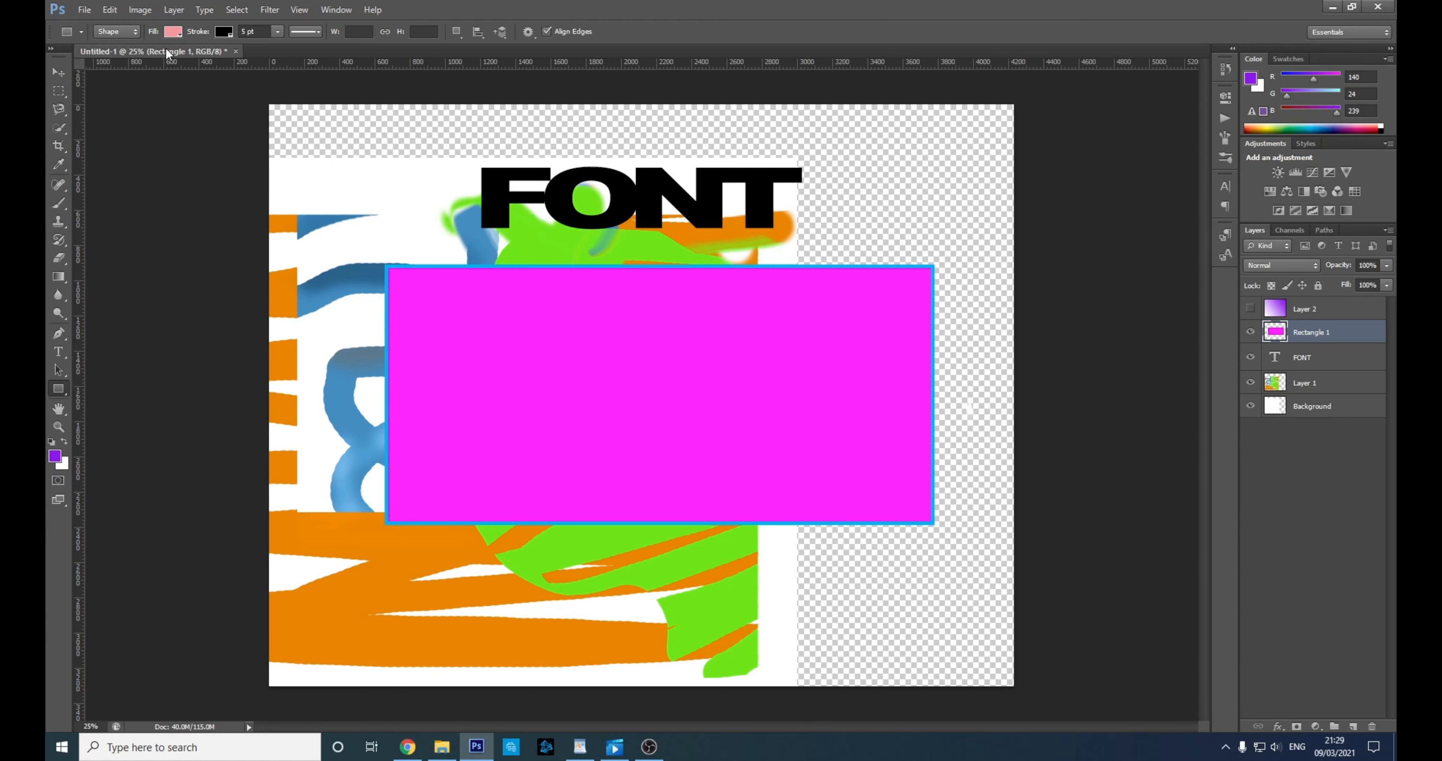
- Erase a wavy strip from the magenta rectangle's upper edge and paint a looping purple brush stroke over that area
{"action": "left_click", "coordinate": [58, 258]}
{"action": "mouse_move", "coordinate": [410, 227]}
{"action": "left_mouse_down"}
{"action": "mouse_move", "coordinate": [470, 272]}
{"action": "mouse_move", "coordinate": [611, 283]}
{"action": "mouse_move", "coordinate": [676, 267]}
{"action": "left_mouse_up"}
{"action": "left_click", "coordinate": [58, 204]}
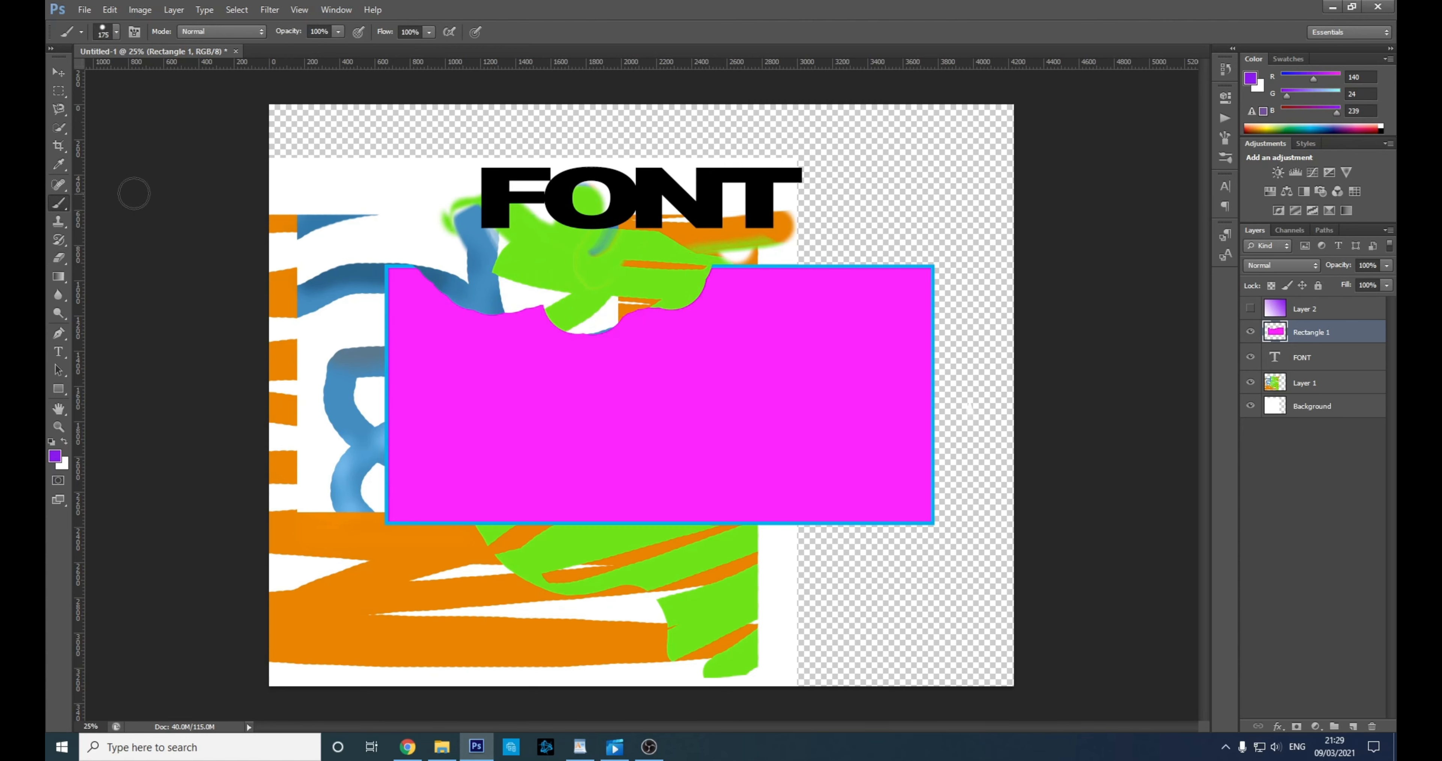
{"action": "mouse_move", "coordinate": [726, 364]}
{"action": "left_mouse_down"}
{"action": "mouse_move", "coordinate": [526, 294]}
{"action": "mouse_move", "coordinate": [577, 272]}
{"action": "mouse_move", "coordinate": [728, 341]}
{"action": "mouse_move", "coordinate": [776, 313]}
{"action": "left_mouse_up"}
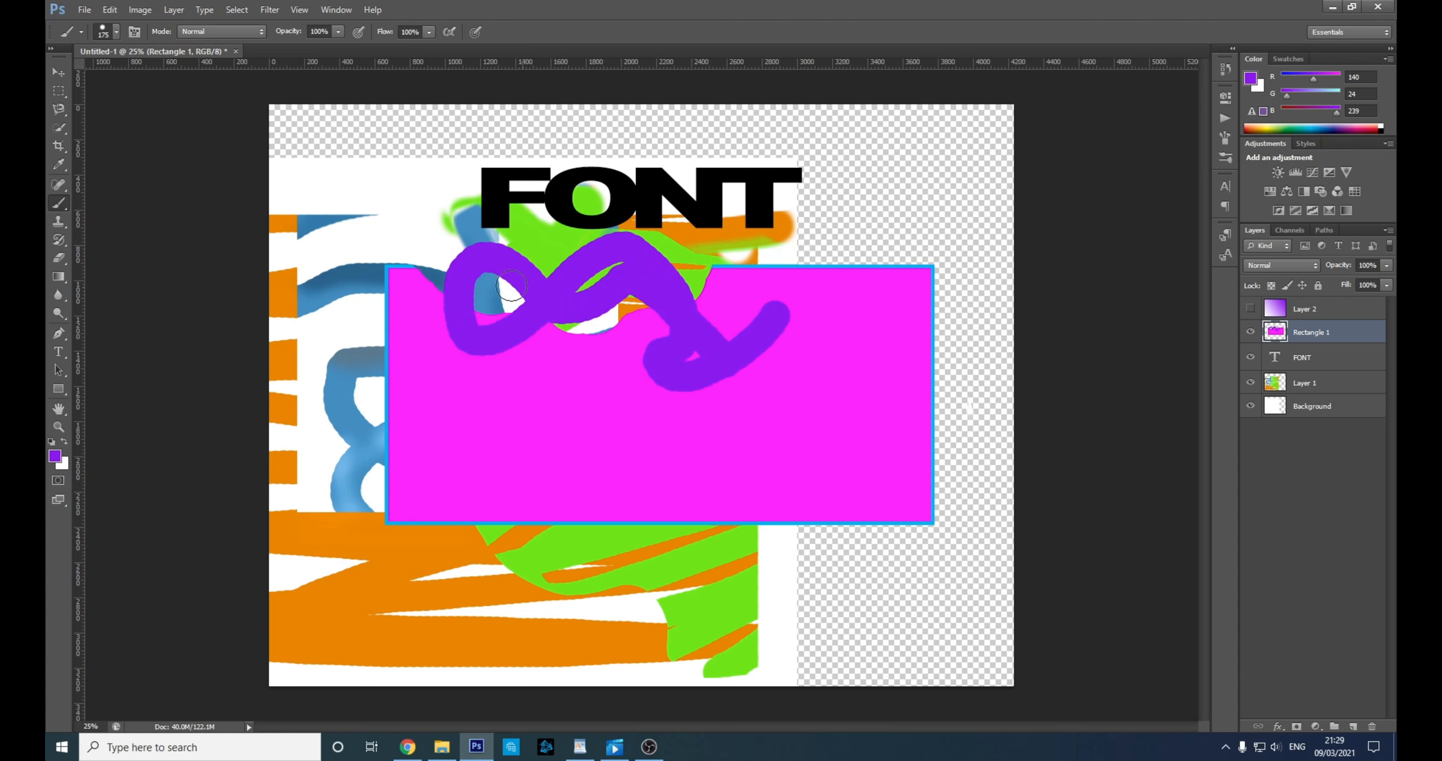
{"action": "left_click", "coordinate": [649, 747]}
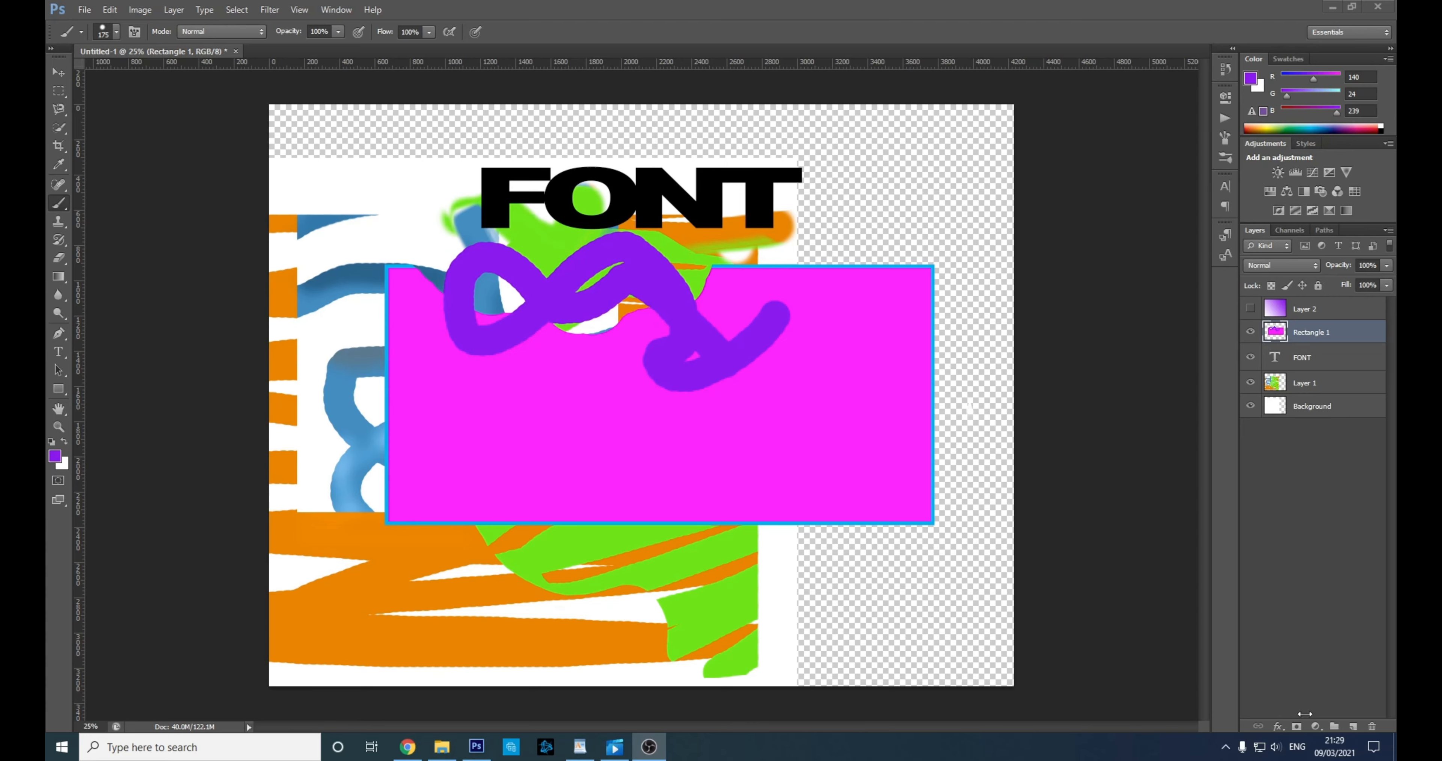
{"action": "left_click", "coordinate": [1316, 725]}
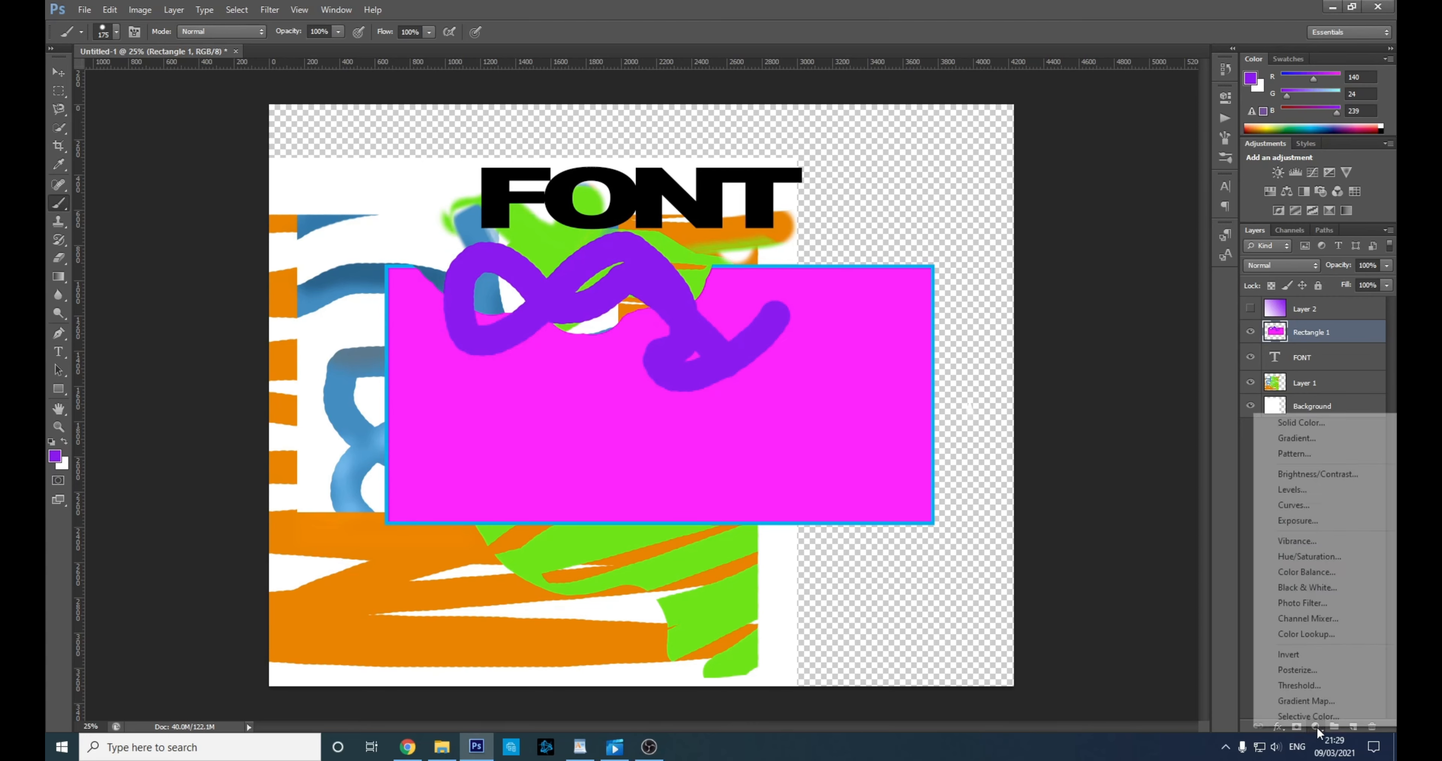
{"action": "left_click", "coordinate": [1225, 550]}
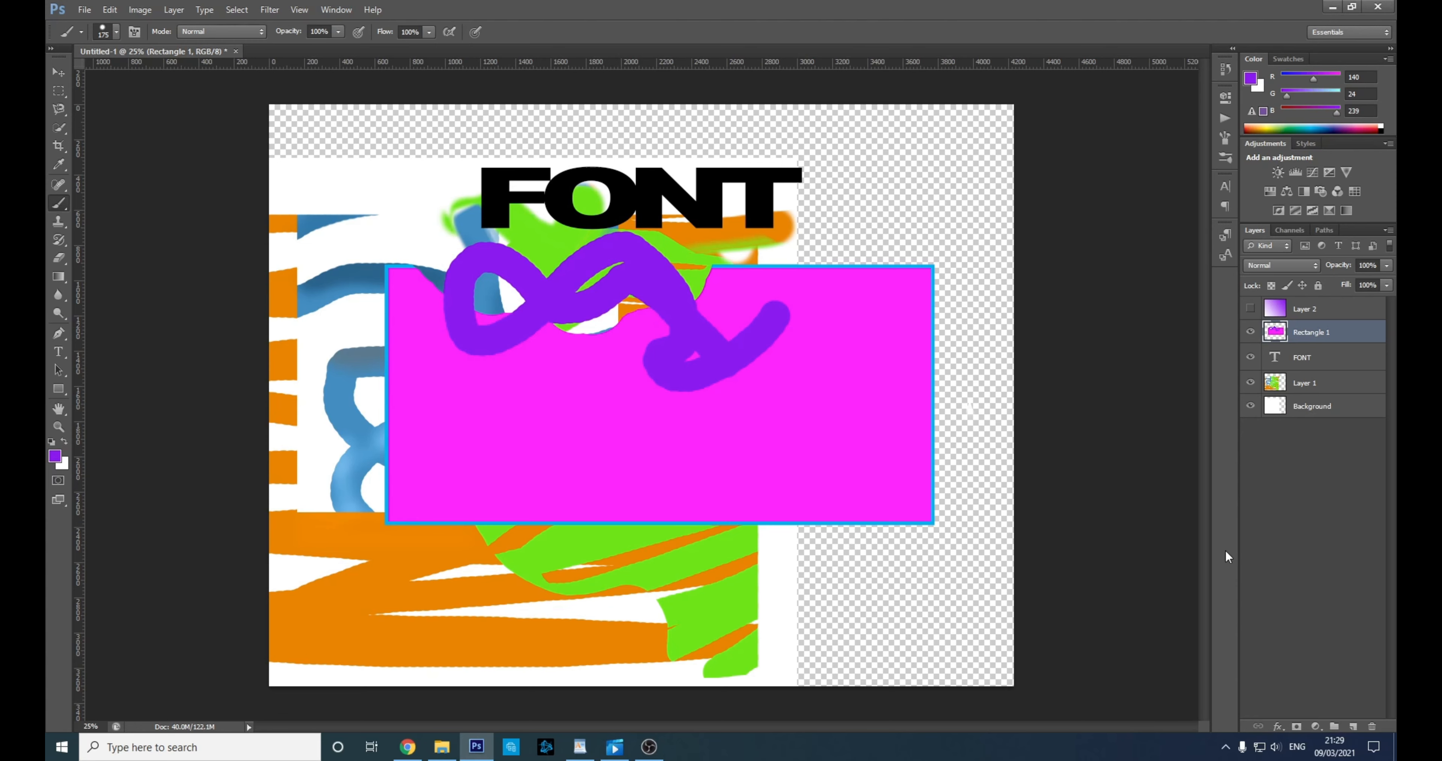
{"action": "left_click", "coordinate": [1278, 725]}
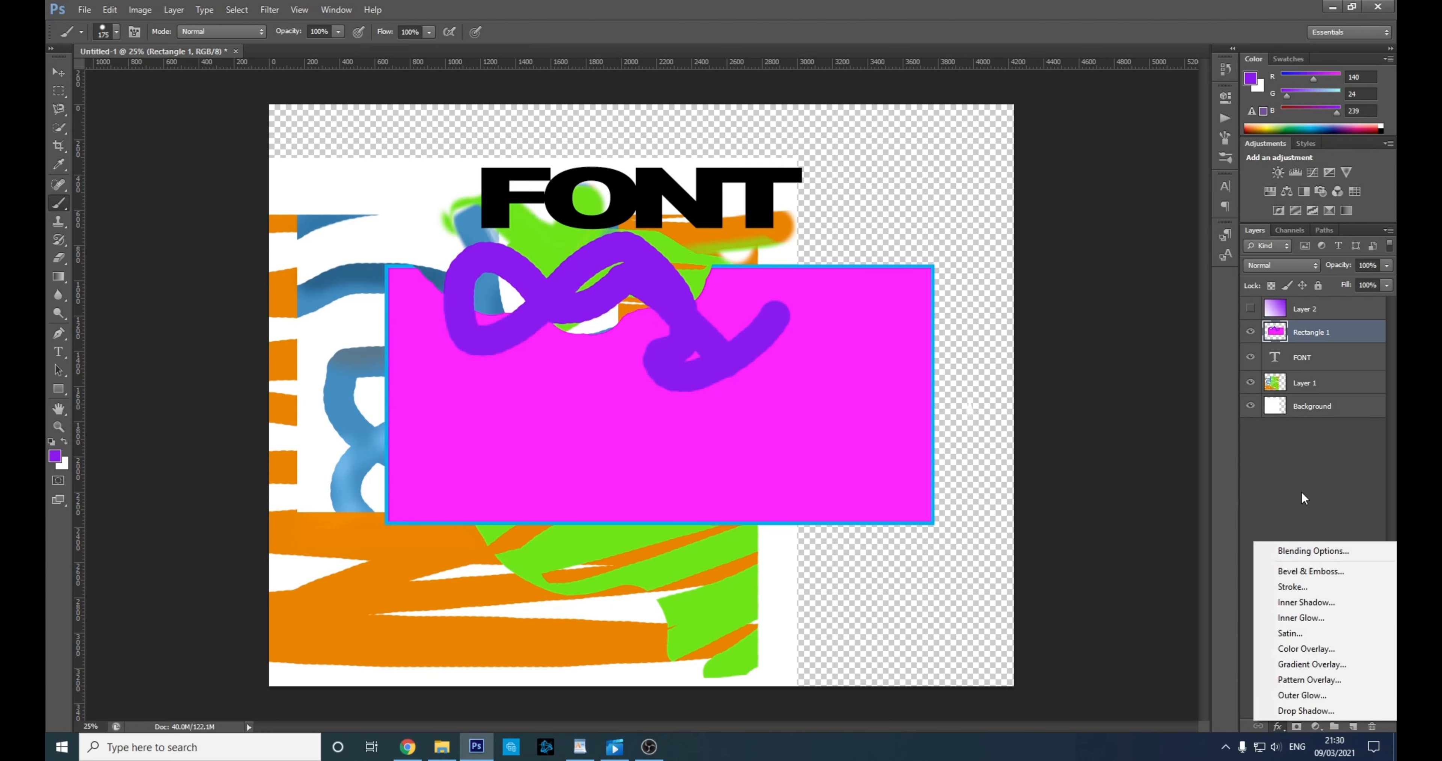
{"action": "left_click", "coordinate": [1288, 482]}
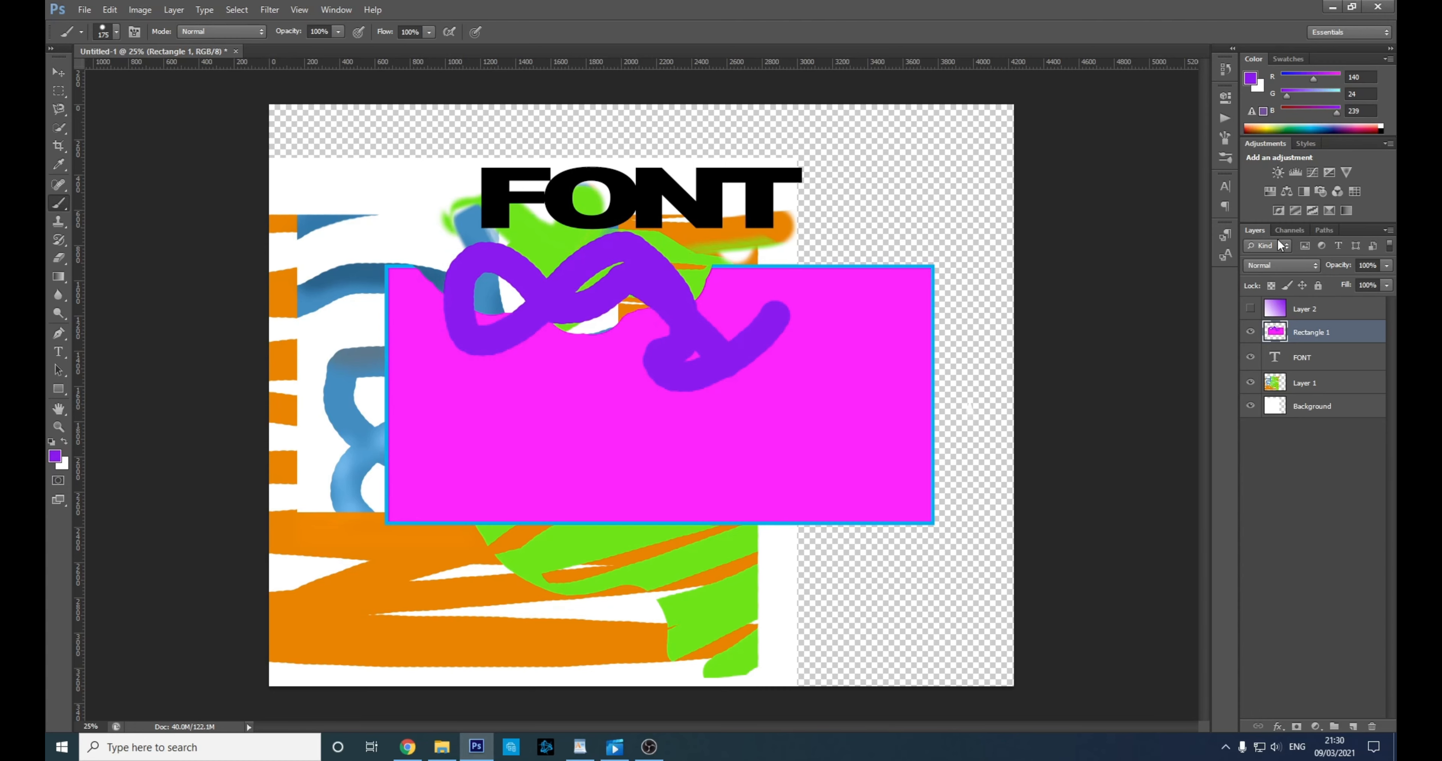
- Hide the Rectangle 1 and Layer 1 layers and stretch the white Background layer to cover the whole canvas
{"action": "left_click", "coordinate": [1250, 332]}
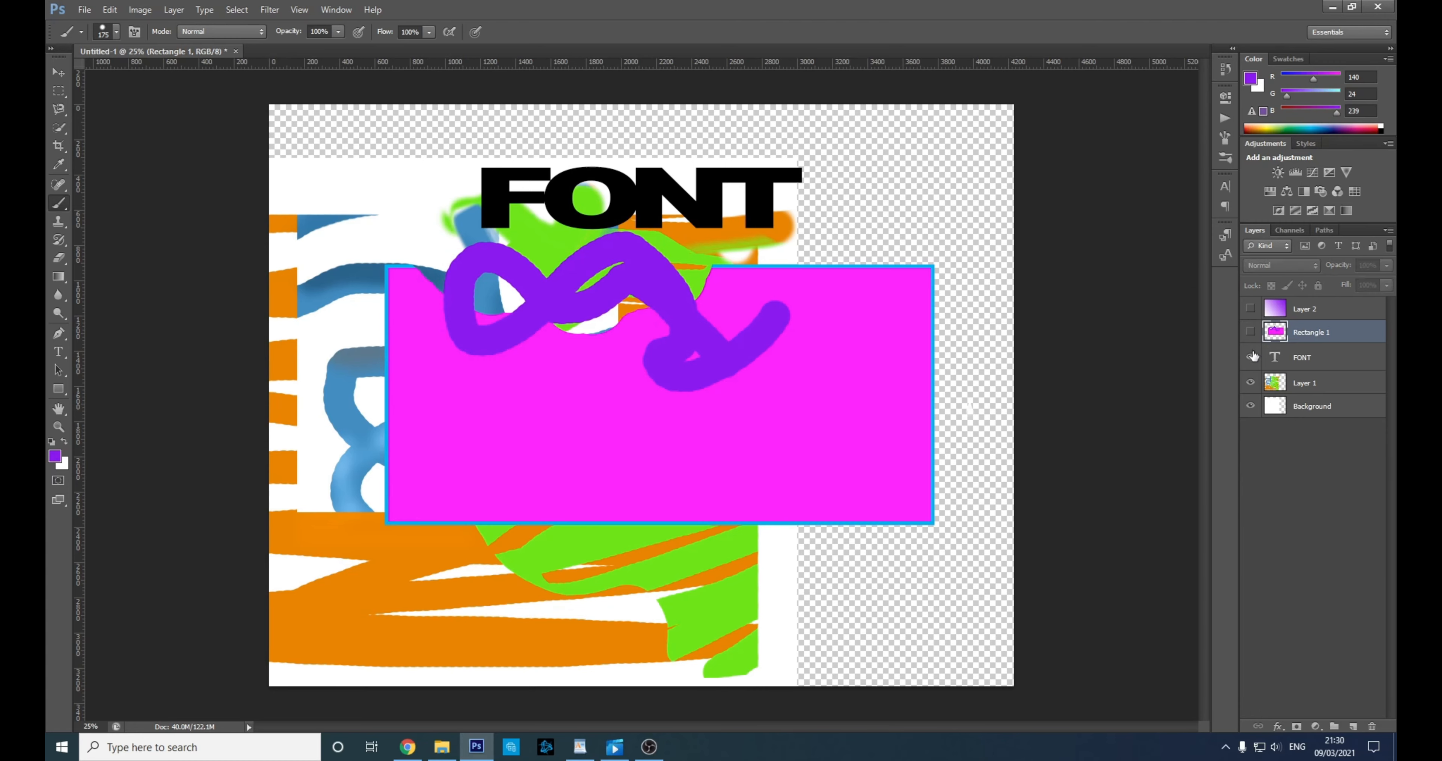
{"action": "left_click", "coordinate": [1251, 383]}
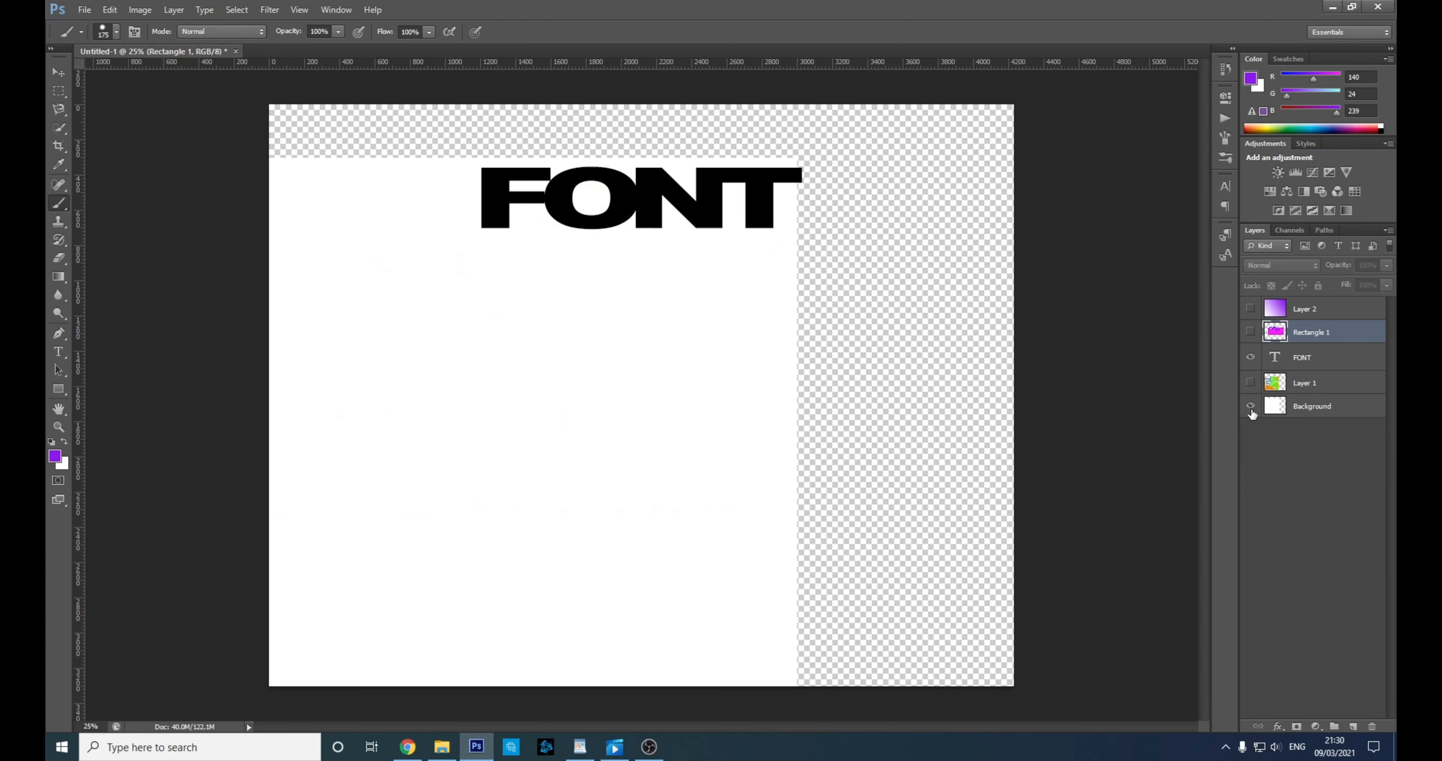
{"action": "left_click", "coordinate": [1323, 412]}
{"action": "key", "text": "ctrl+t"}
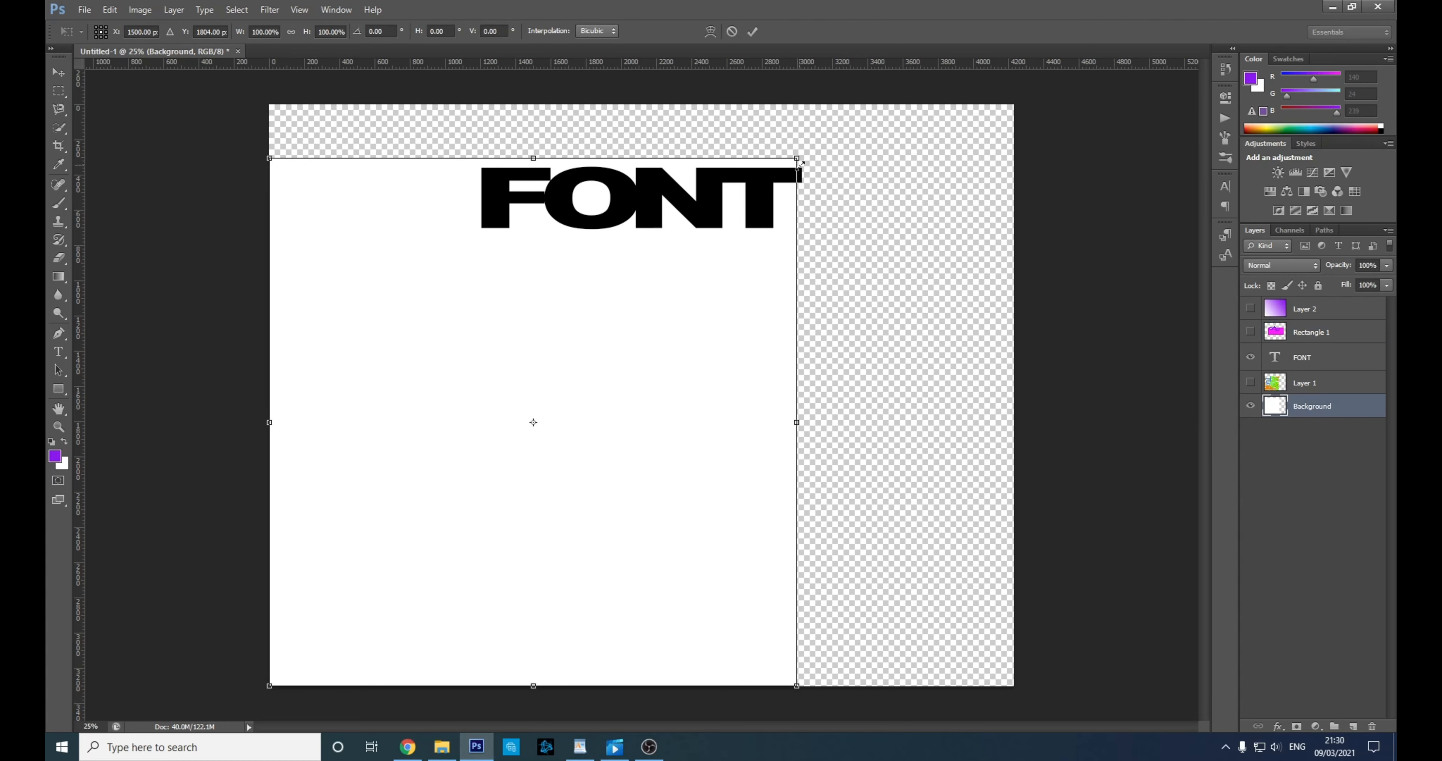
{"action": "left_click_drag", "start_coordinate": [797, 159], "coordinate": [1014, 104]}
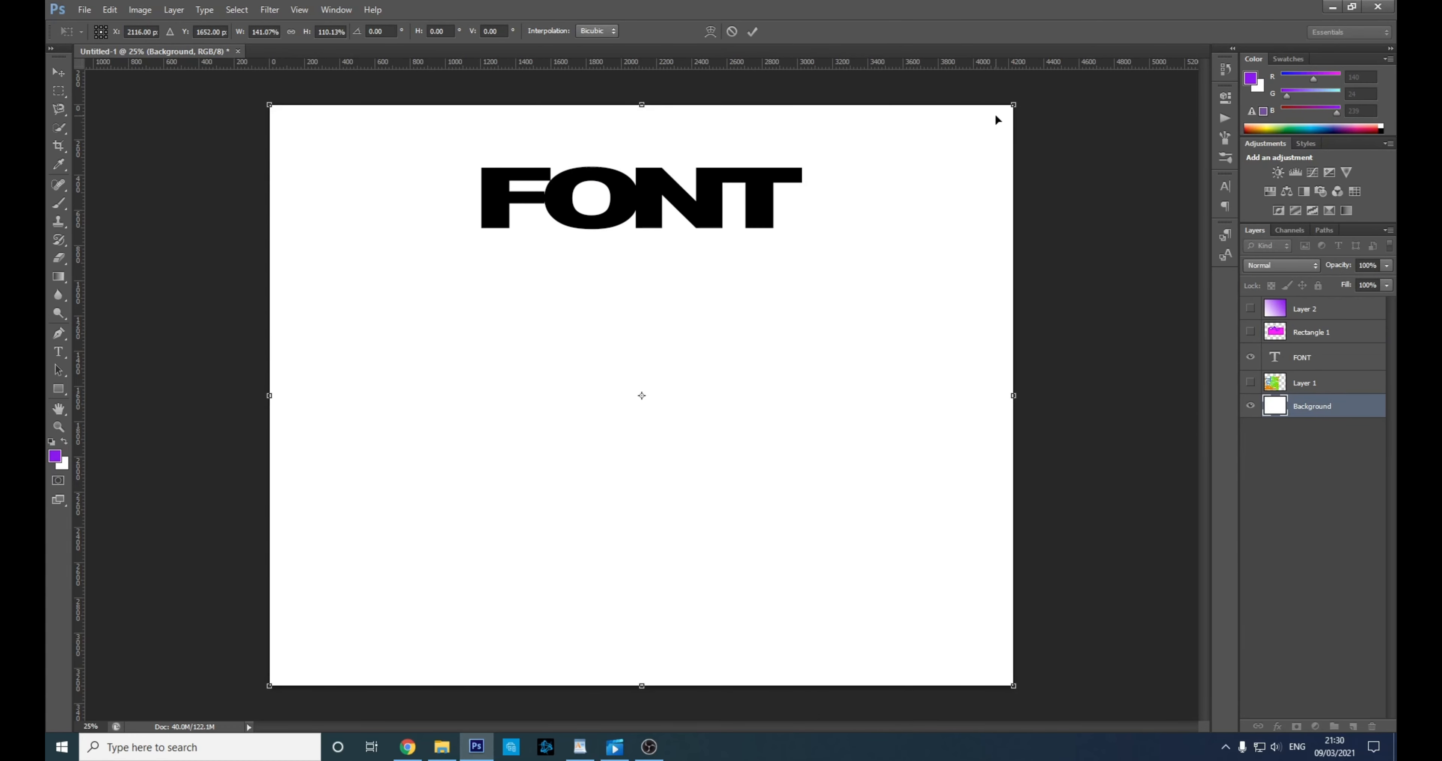
{"action": "key", "text": "Return"}
{"action": "key", "text": "b"}
- Recolour the whole FONT text to teal blue 32afca
{"action": "left_click", "coordinate": [1307, 359]}
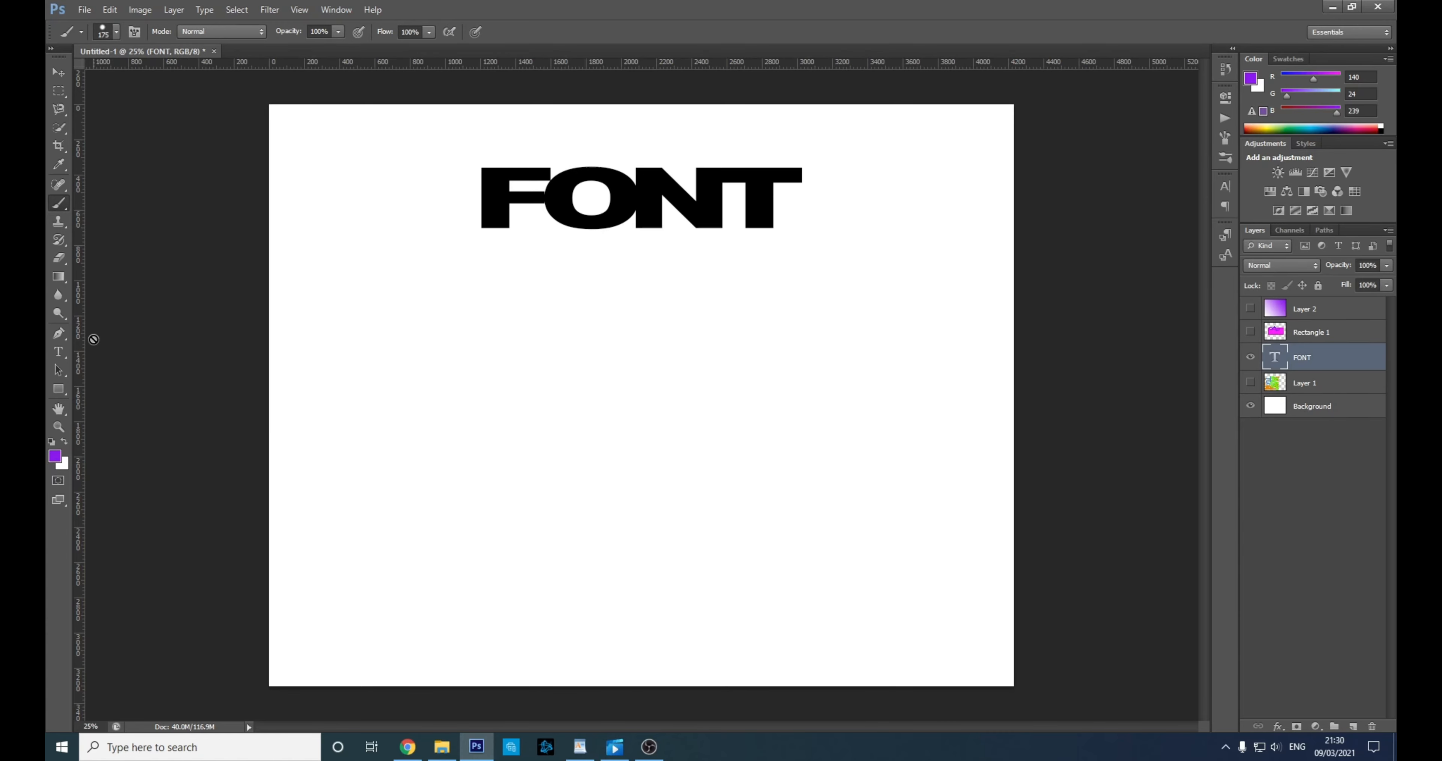
{"action": "left_click", "coordinate": [59, 351]}
{"action": "left_click", "coordinate": [611, 184]}
{"action": "left_click_drag", "start_coordinate": [619, 219], "coordinate": [857, 214]}
{"action": "left_click_drag", "start_coordinate": [857, 214], "coordinate": [386, 200]}
{"action": "left_click", "coordinate": [496, 31]}
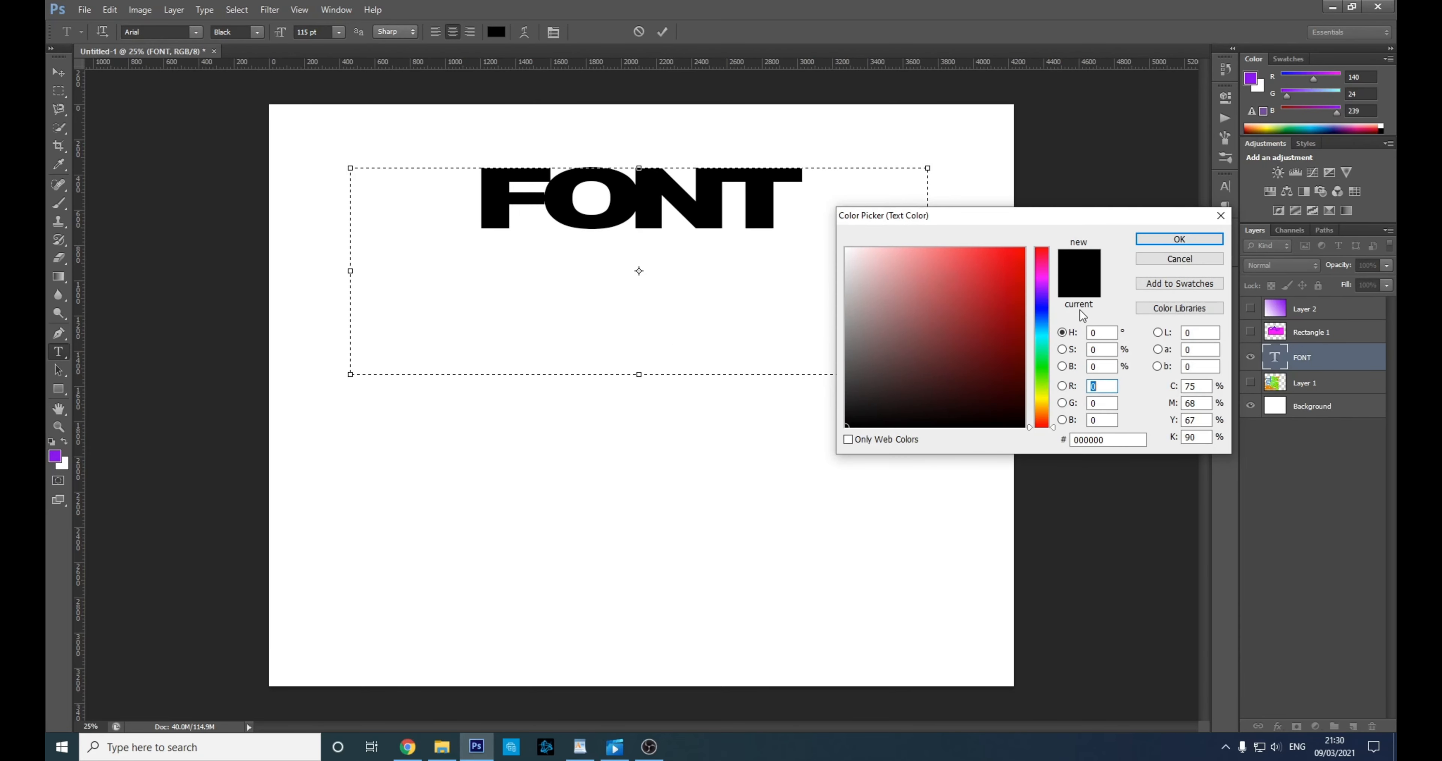
{"action": "left_click_drag", "start_coordinate": [1043, 338], "coordinate": [1042, 331]}
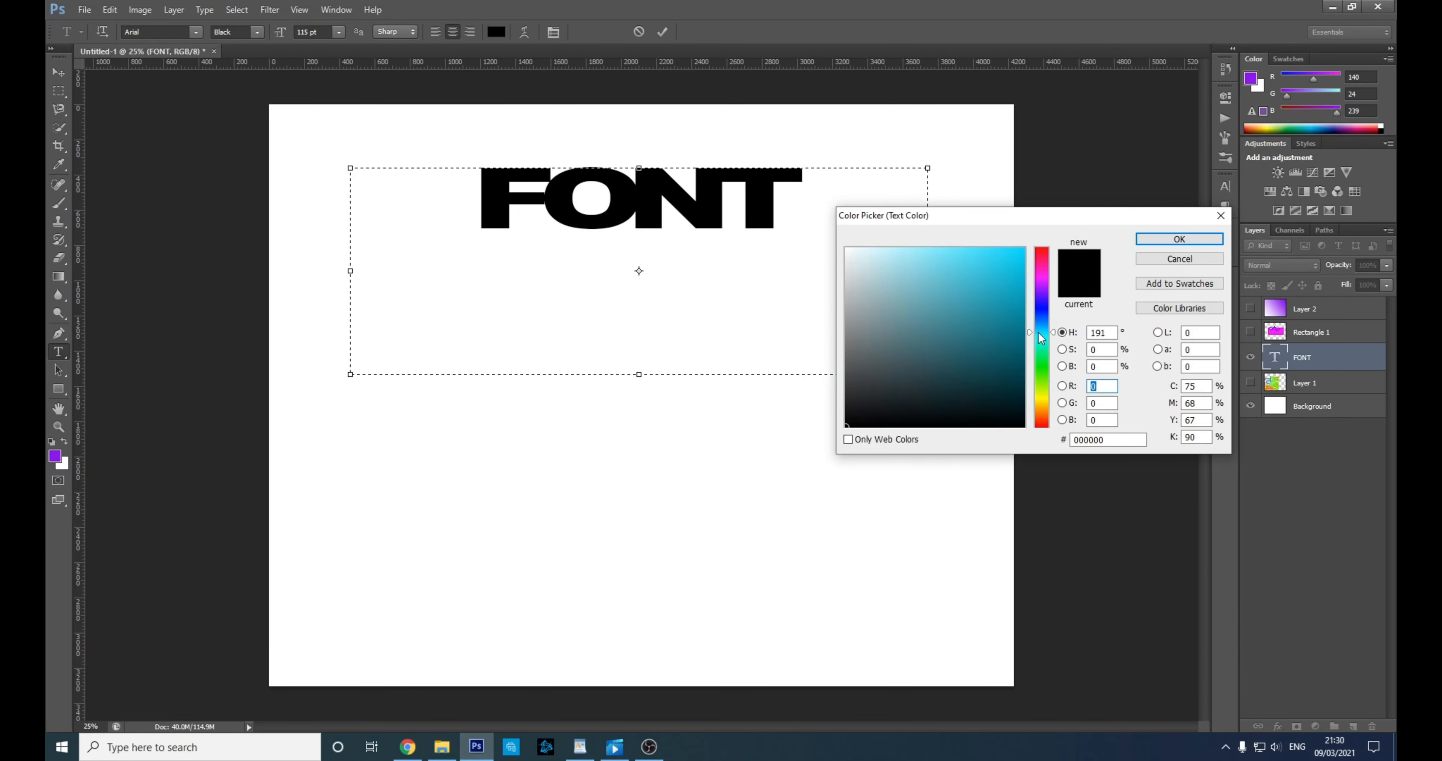
{"action": "left_click", "coordinate": [1002, 297]}
{"action": "left_click", "coordinate": [983, 272]}
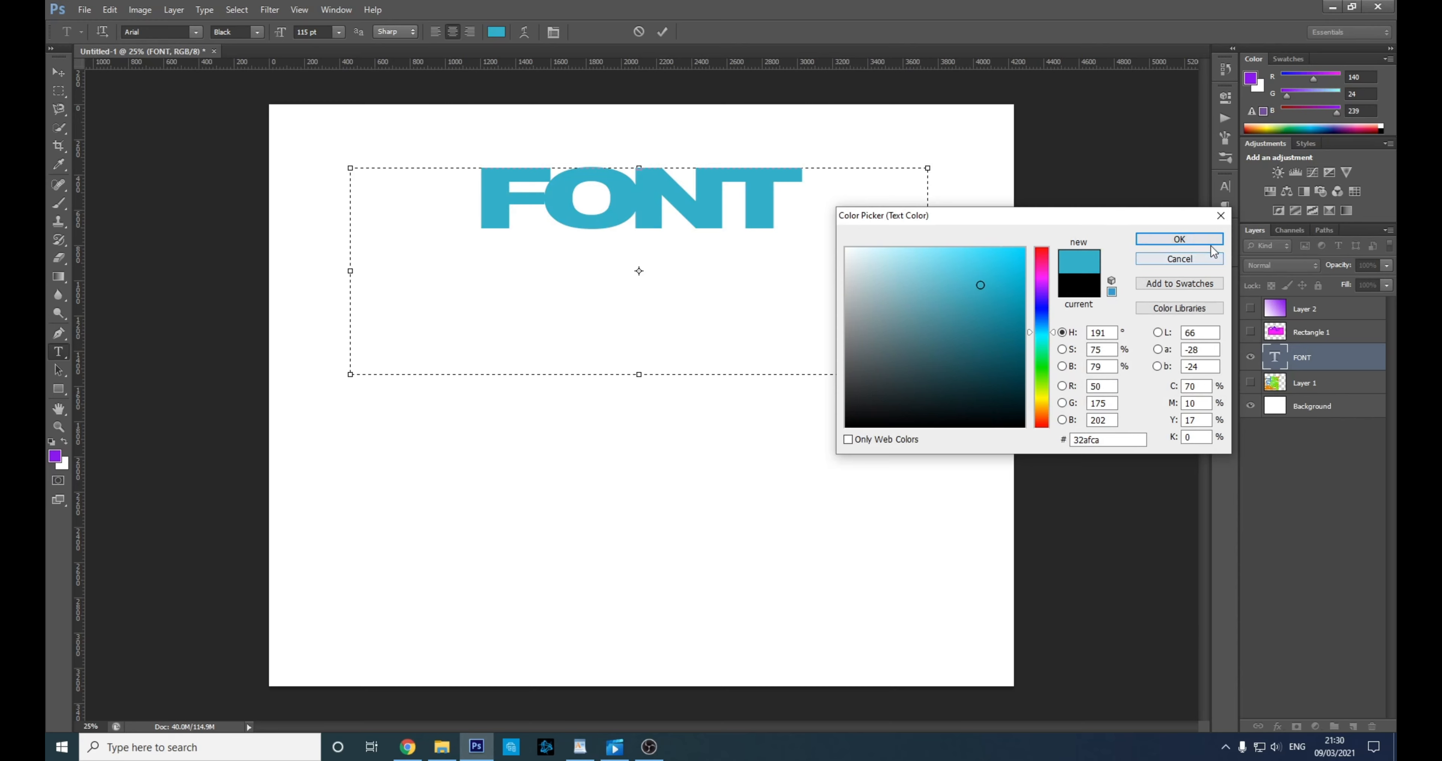
{"action": "left_click", "coordinate": [1179, 239]}
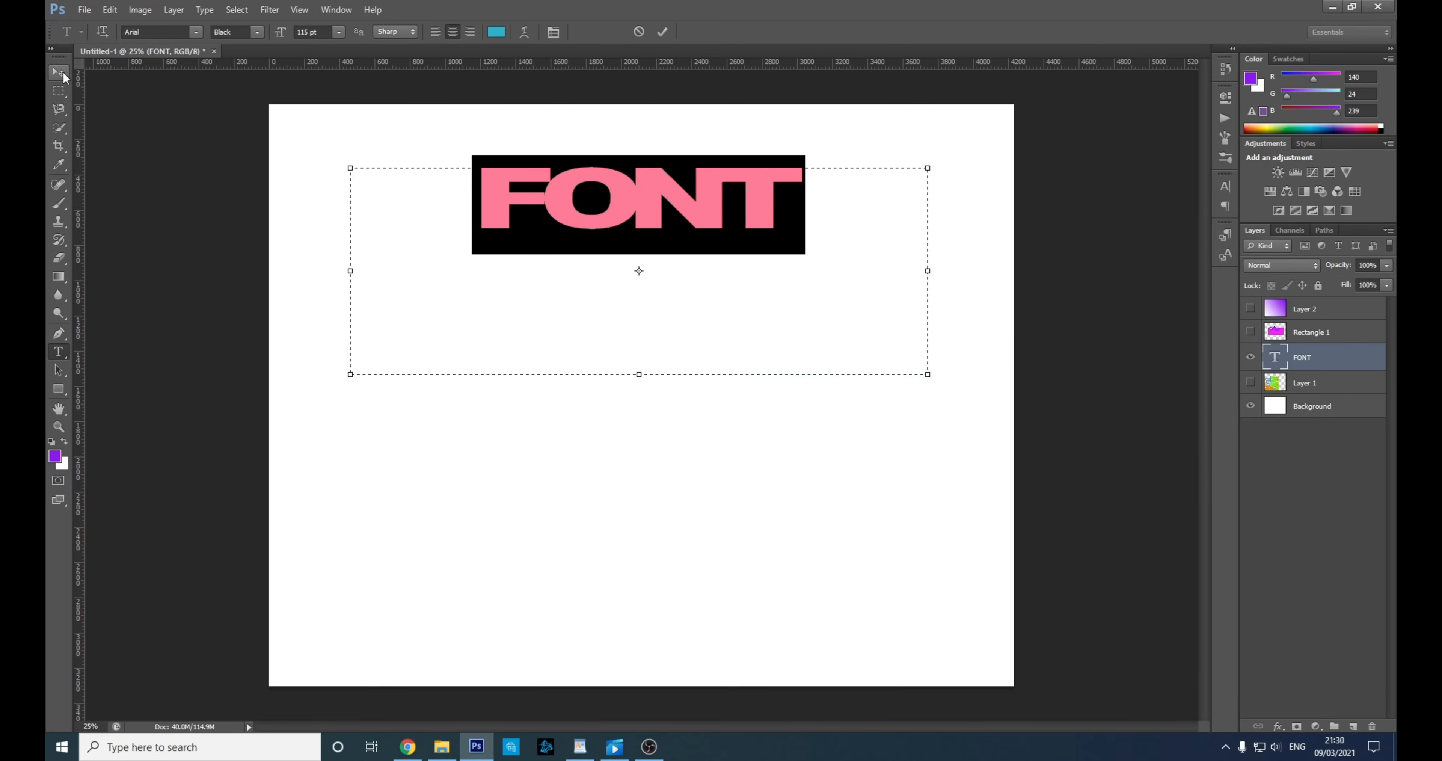
- Move the FONT text down towards the canvas centre and scale it up to about 186%
{"action": "left_click", "coordinate": [63, 71]}
{"action": "left_click_drag", "start_coordinate": [631, 197], "coordinate": [656, 331]}
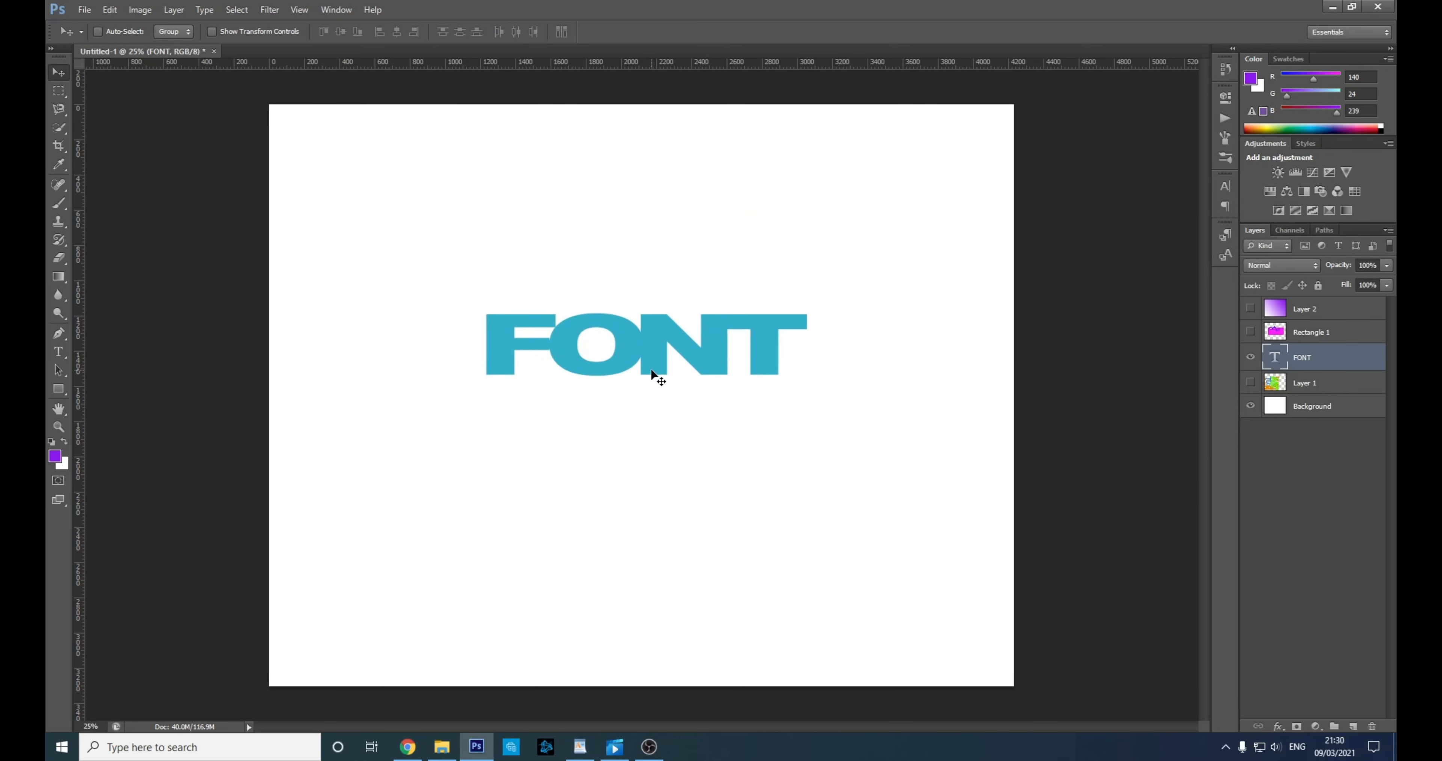
{"action": "key", "text": "ctrl+t"}
{"action": "left_click_drag", "start_coordinate": [936, 301], "coordinate": [1181, 208]}
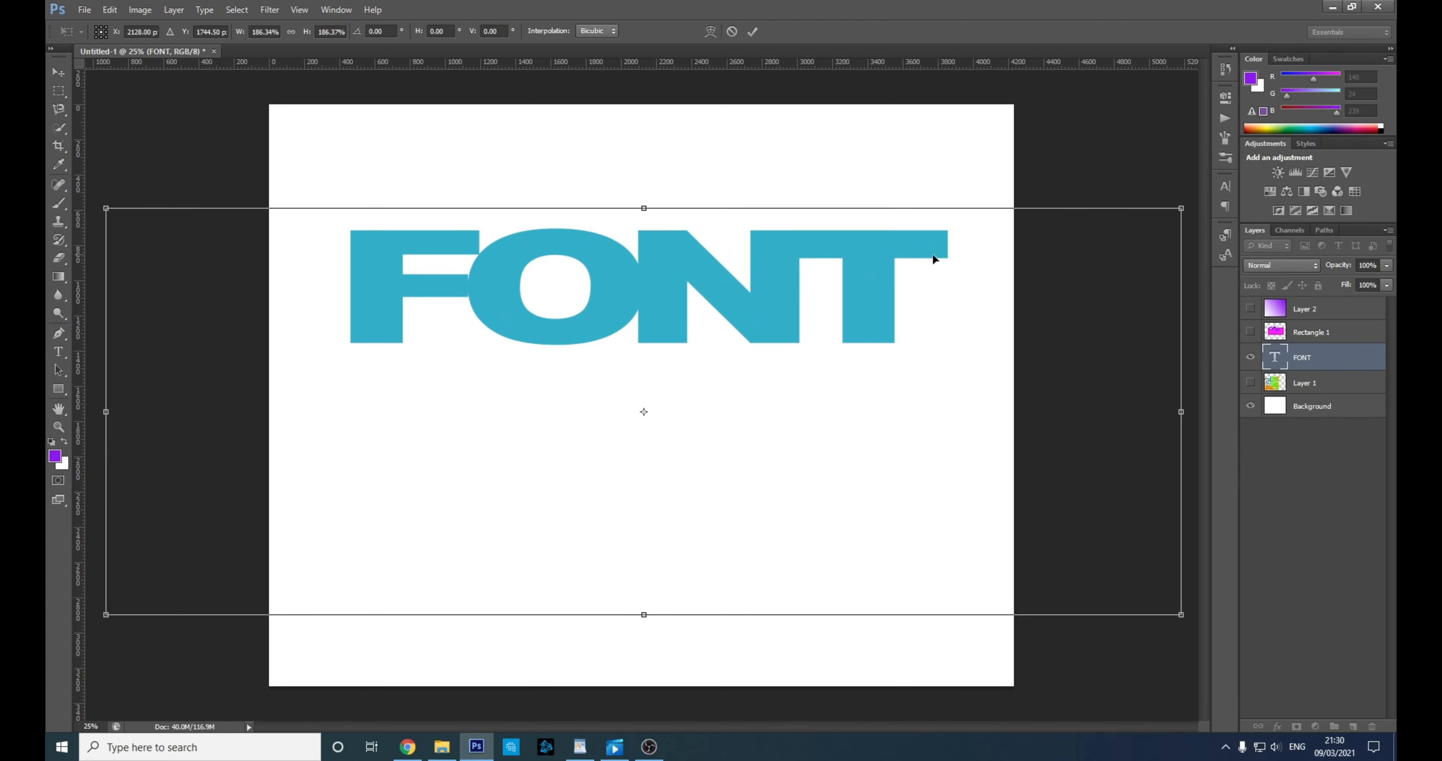
{"action": "key", "text": "Return"}
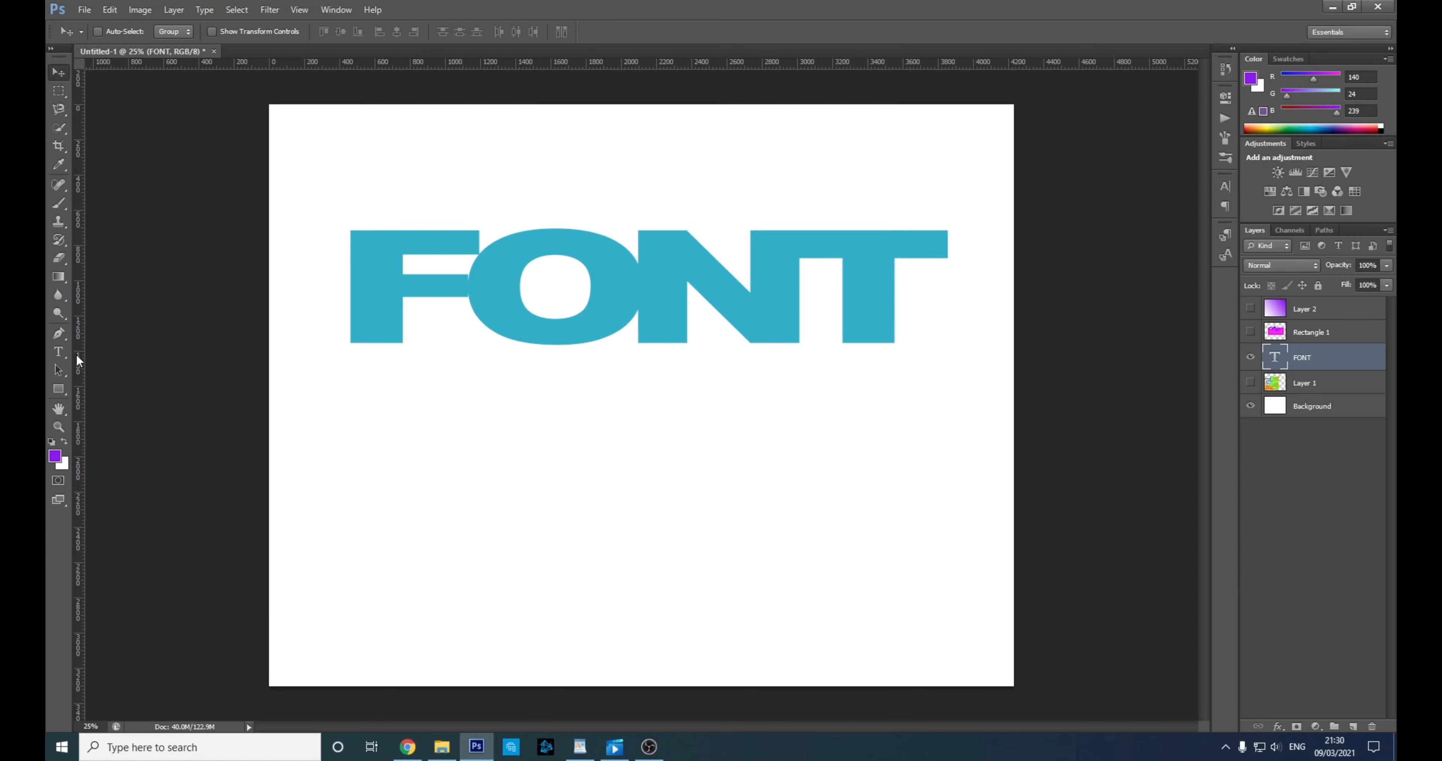
- Select the entire FONT text to check its font size, then leave text editing without changing it
{"action": "left_click", "coordinate": [61, 353]}
{"action": "left_click", "coordinate": [588, 291]}
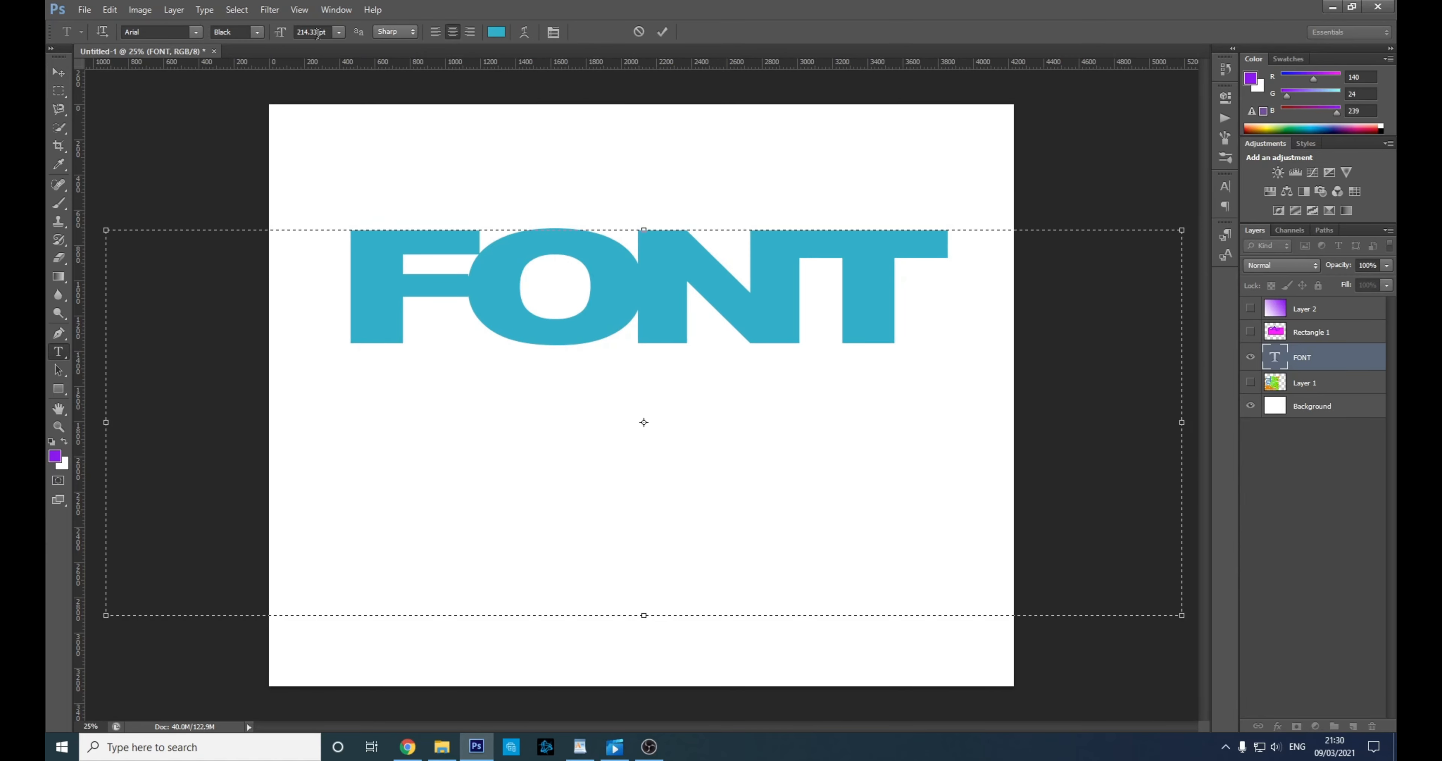
{"action": "key", "text": "ctrl+a"}
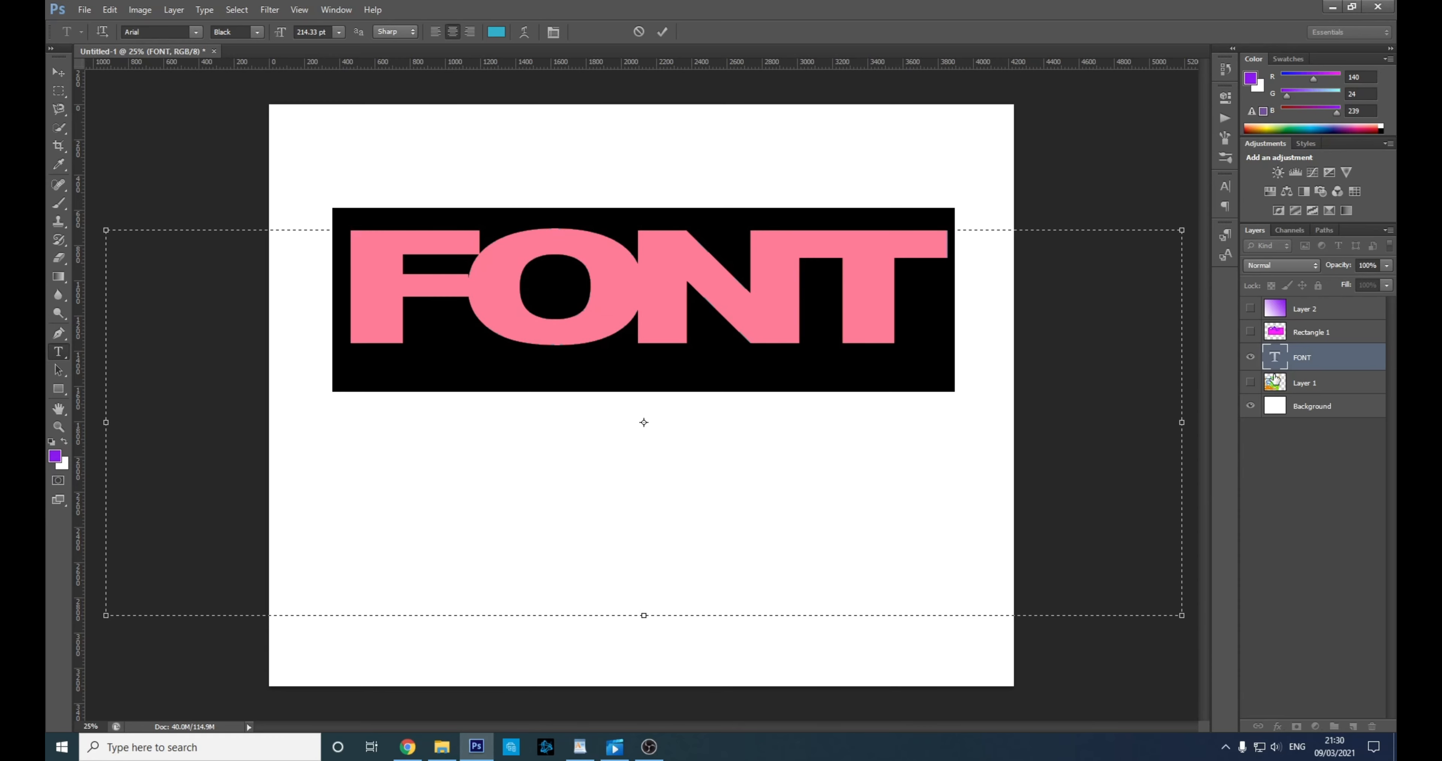
{"action": "left_click", "coordinate": [331, 32]}
{"action": "left_click", "coordinate": [59, 73]}
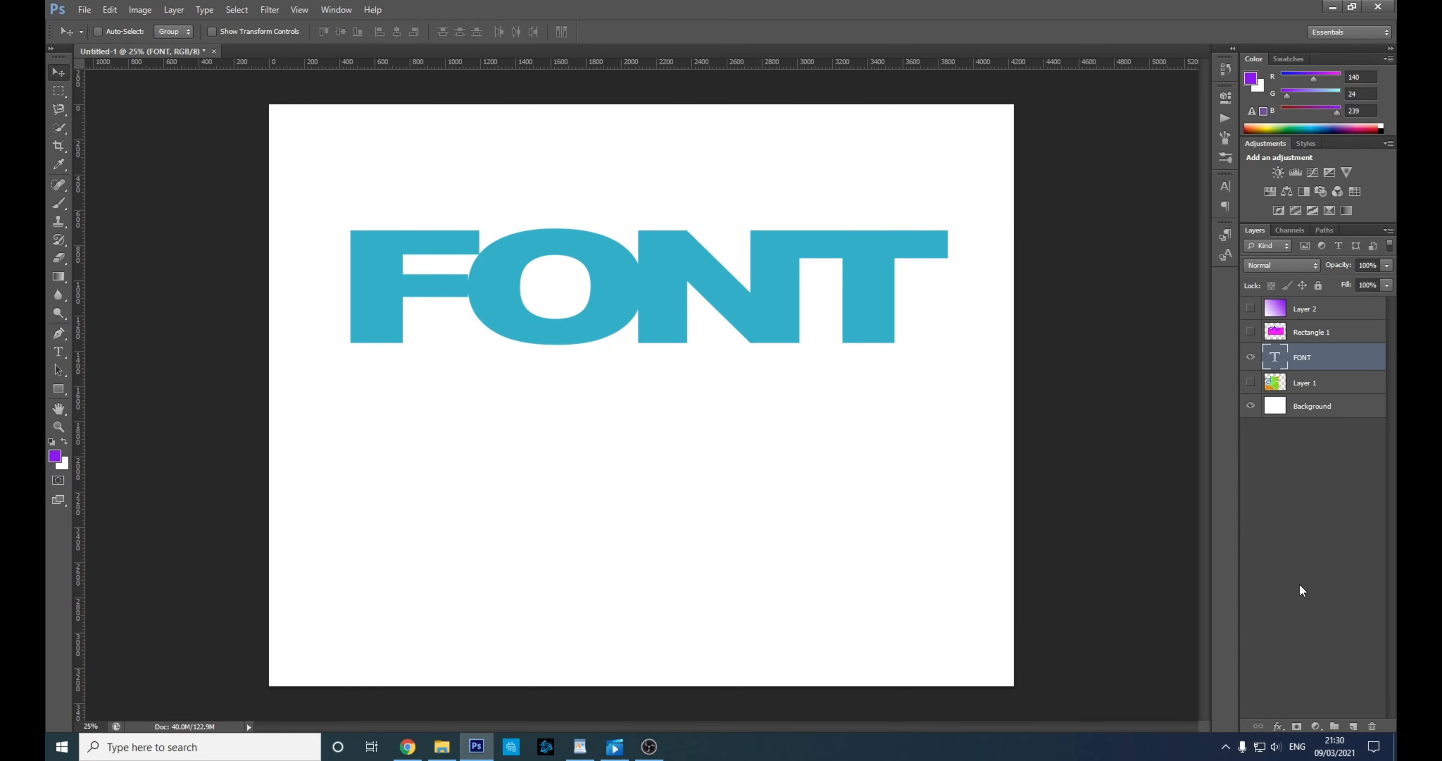
- Open the Blending Options for the FONT layer and place the dialog clear of the text
{"action": "left_click", "coordinate": [1279, 732]}
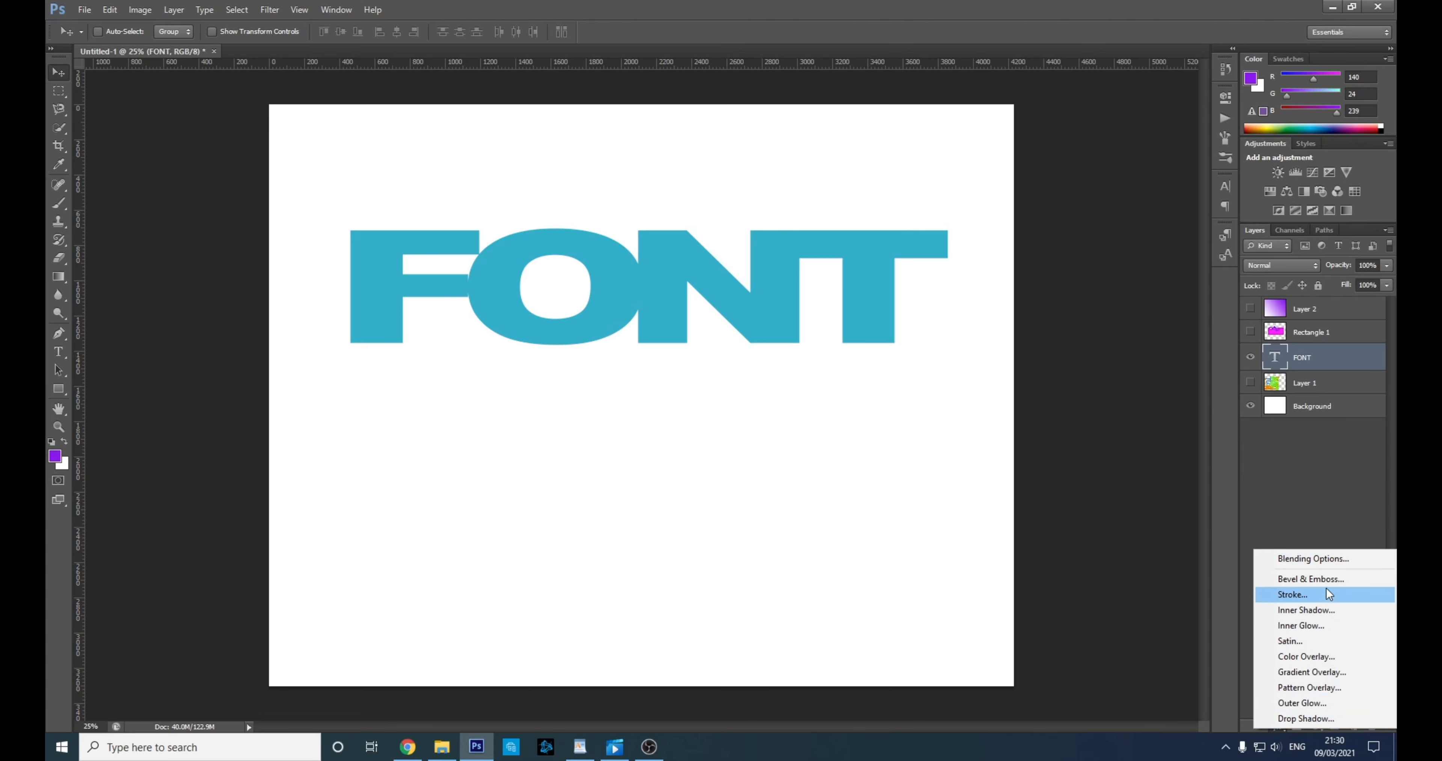
{"action": "left_click", "coordinate": [1282, 558]}
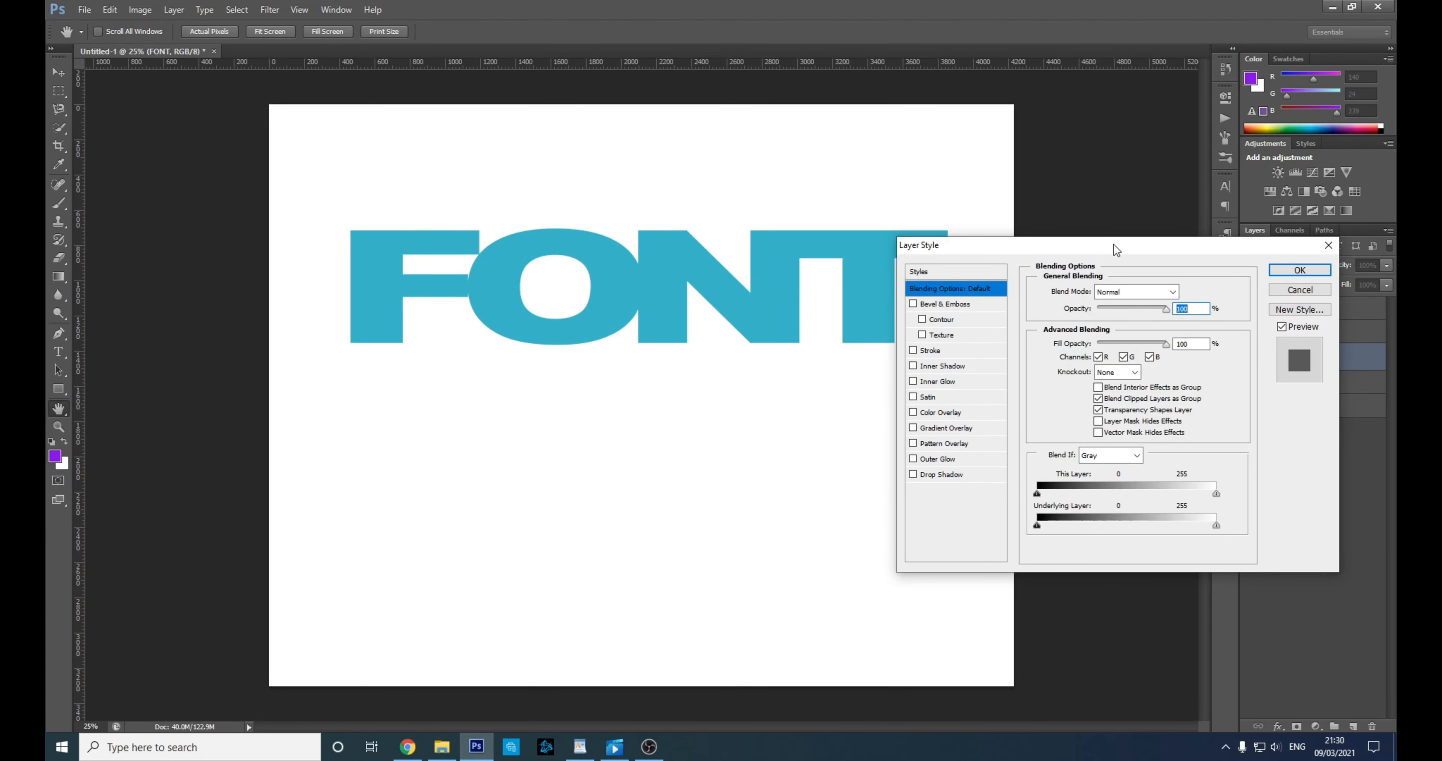
{"action": "left_click_drag", "start_coordinate": [884, 195], "coordinate": [1203, 228]}
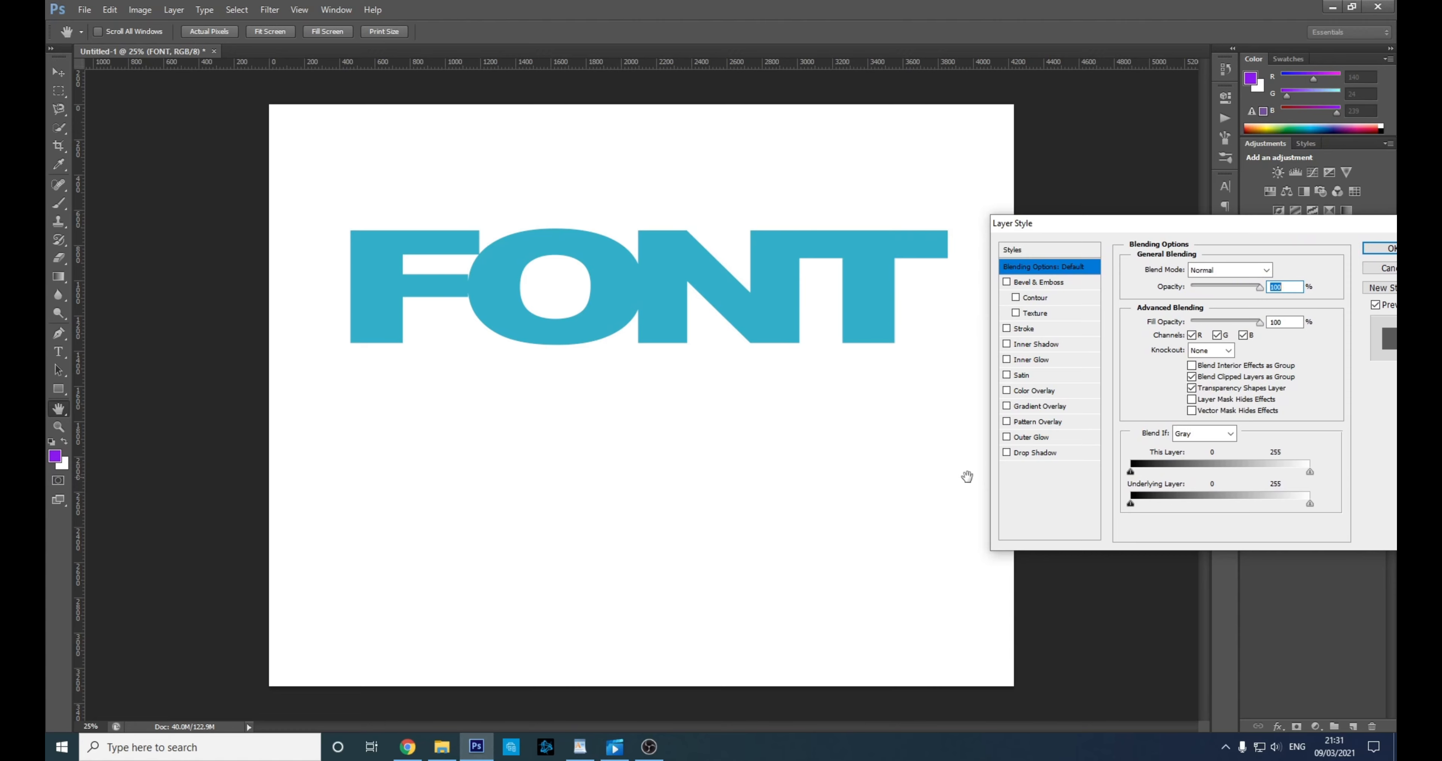
- Add a drop shadow to the FONT text with distance 43 px, spread 10% and size 57 px
{"action": "left_click", "coordinate": [1006, 452]}
{"action": "left_click_drag", "start_coordinate": [1145, 229], "coordinate": [1054, 217]}
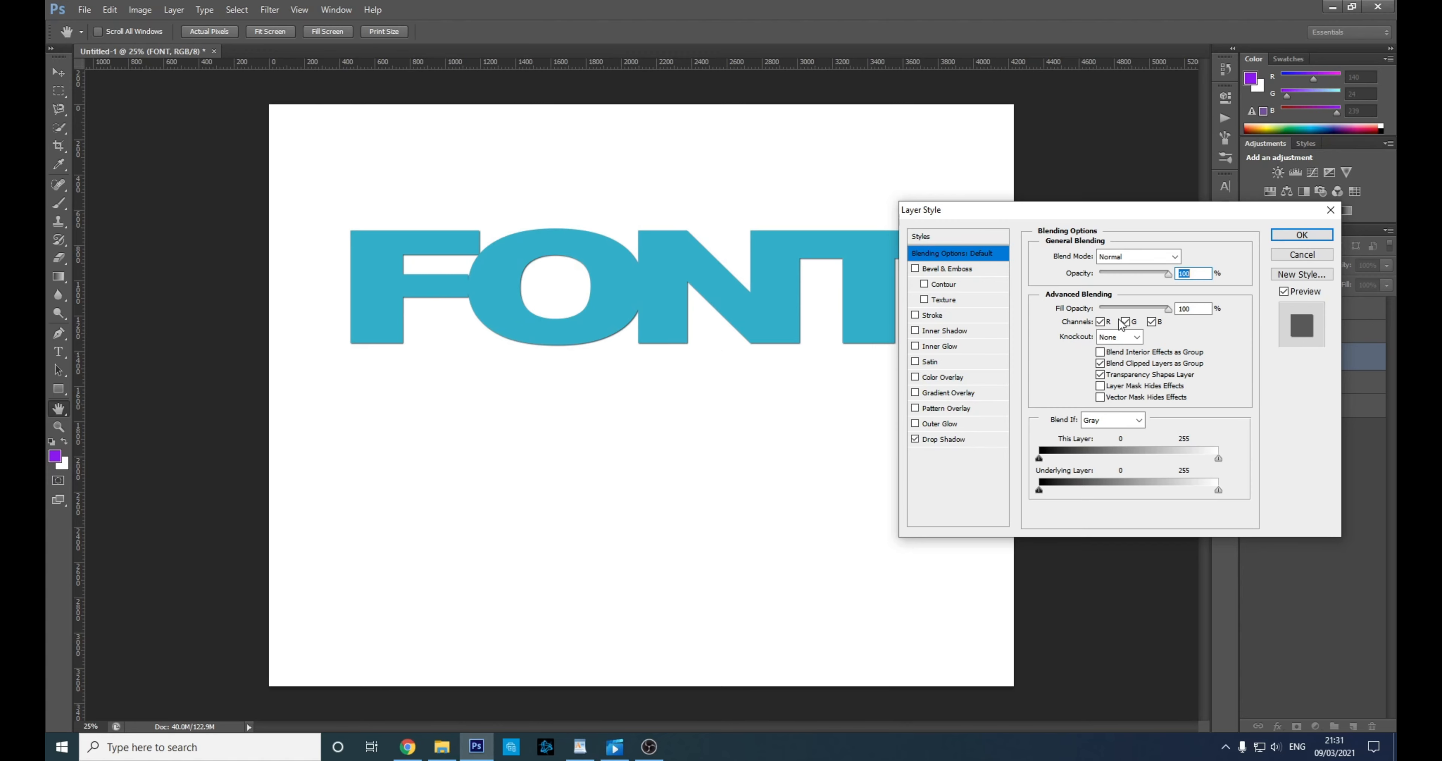
{"action": "left_click", "coordinate": [945, 443]}
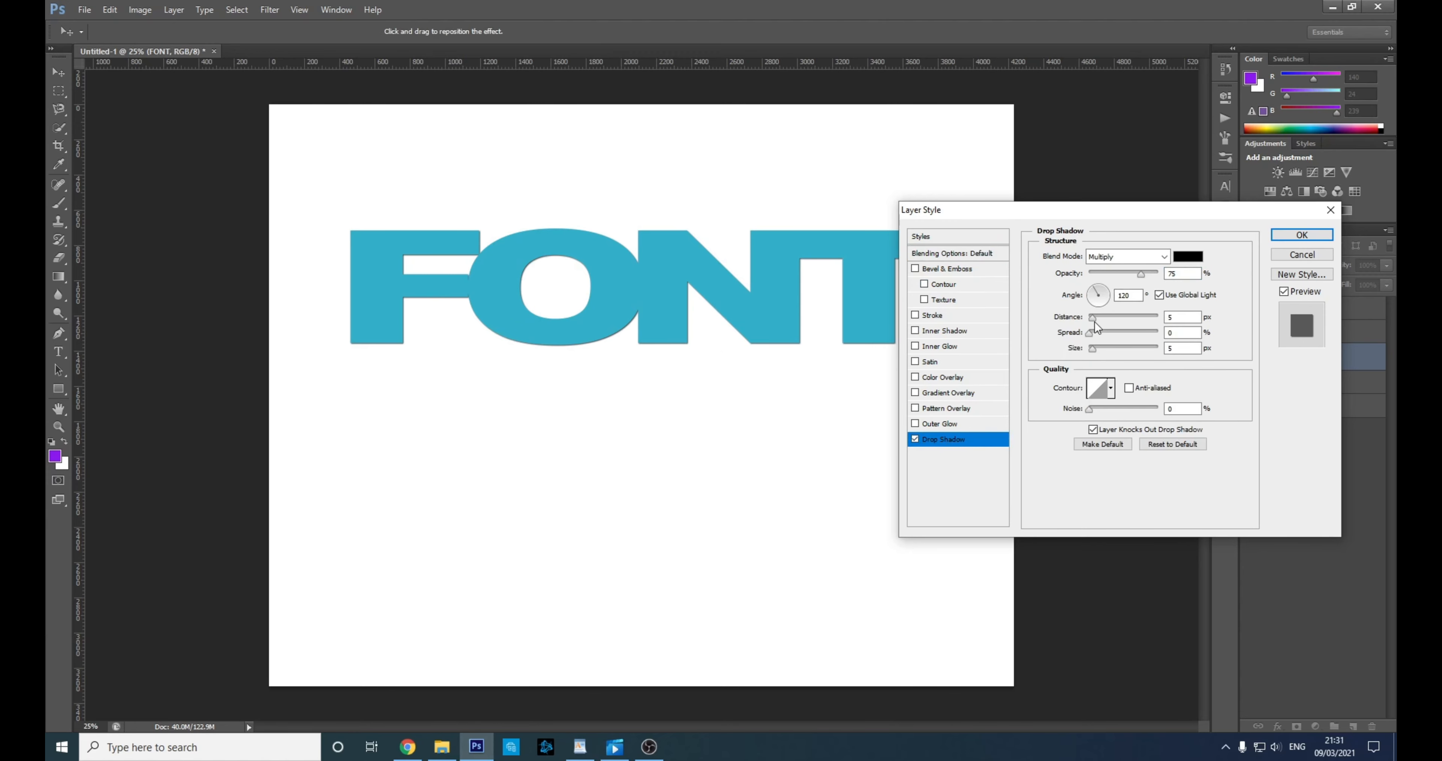
{"action": "mouse_move", "coordinate": [1095, 321]}
{"action": "left_mouse_down"}
{"action": "mouse_move", "coordinate": [1121, 333]}
{"action": "mouse_move", "coordinate": [1093, 334]}
{"action": "mouse_move", "coordinate": [1122, 320]}
{"action": "left_mouse_up"}
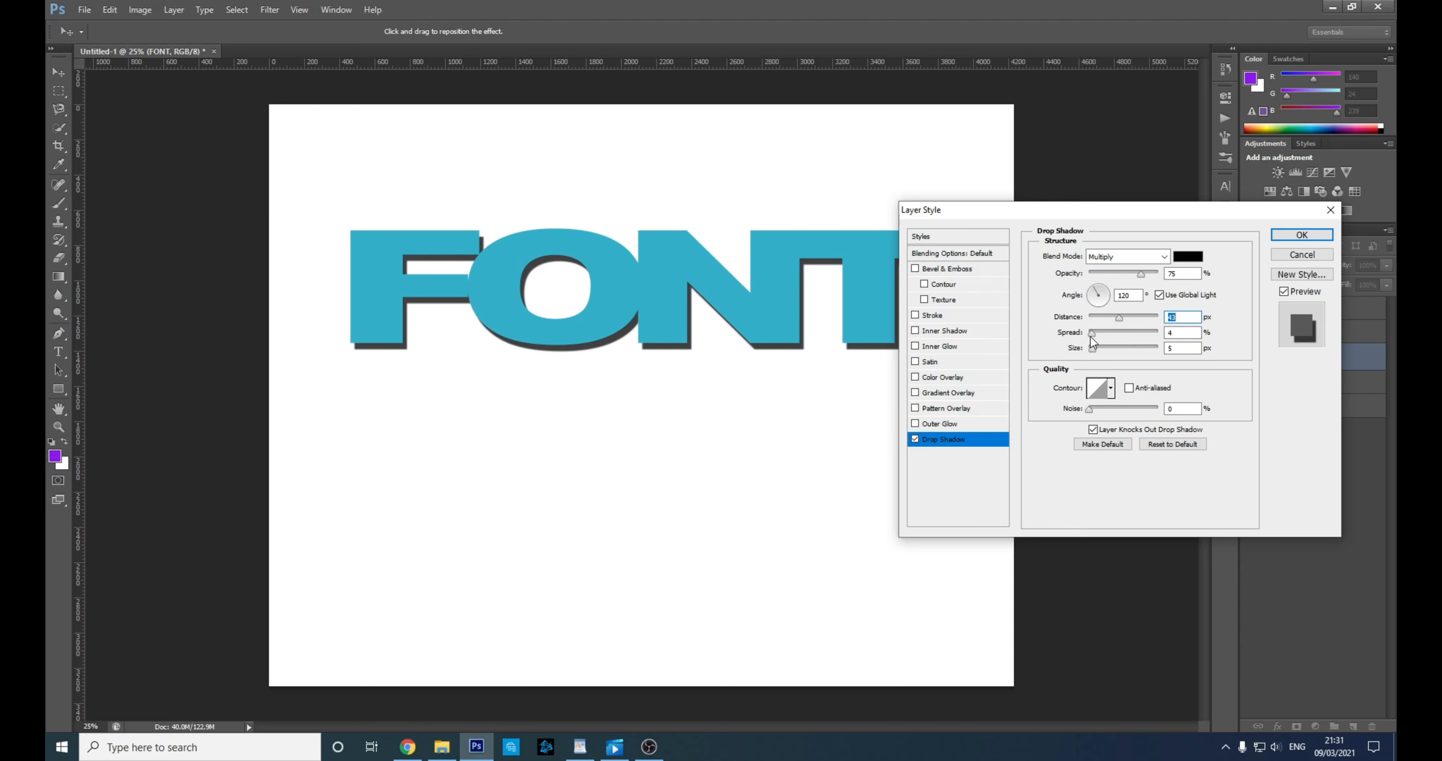
{"action": "mouse_move", "coordinate": [1092, 336]}
{"action": "left_mouse_down"}
{"action": "mouse_move", "coordinate": [1124, 336]}
{"action": "mouse_move", "coordinate": [1095, 334]}
{"action": "left_mouse_up"}
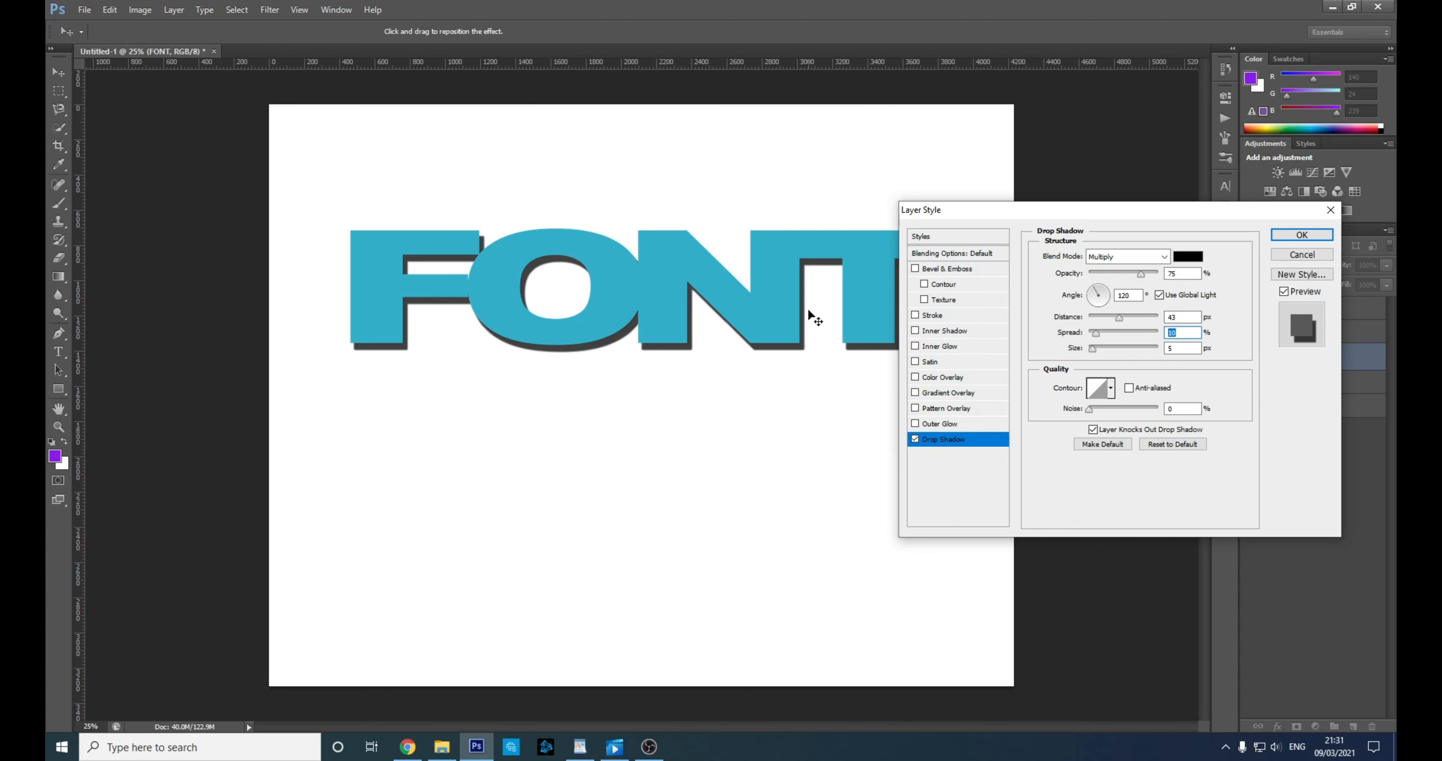
{"action": "left_click_drag", "start_coordinate": [1093, 349], "coordinate": [1107, 348]}
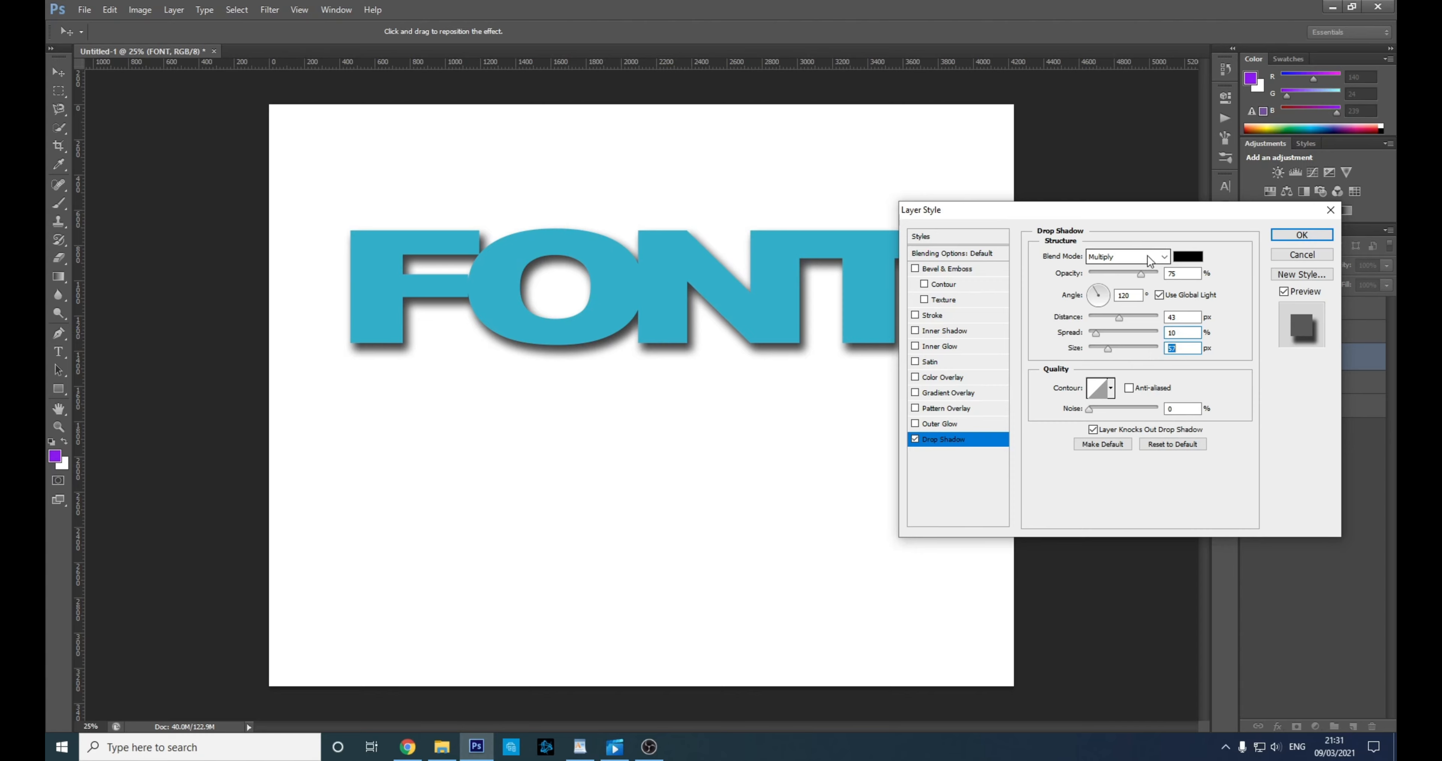
- Try red c42222 as the drop shadow colour, discard it and turn the drop shadow off
{"action": "left_click", "coordinate": [1188, 256]}
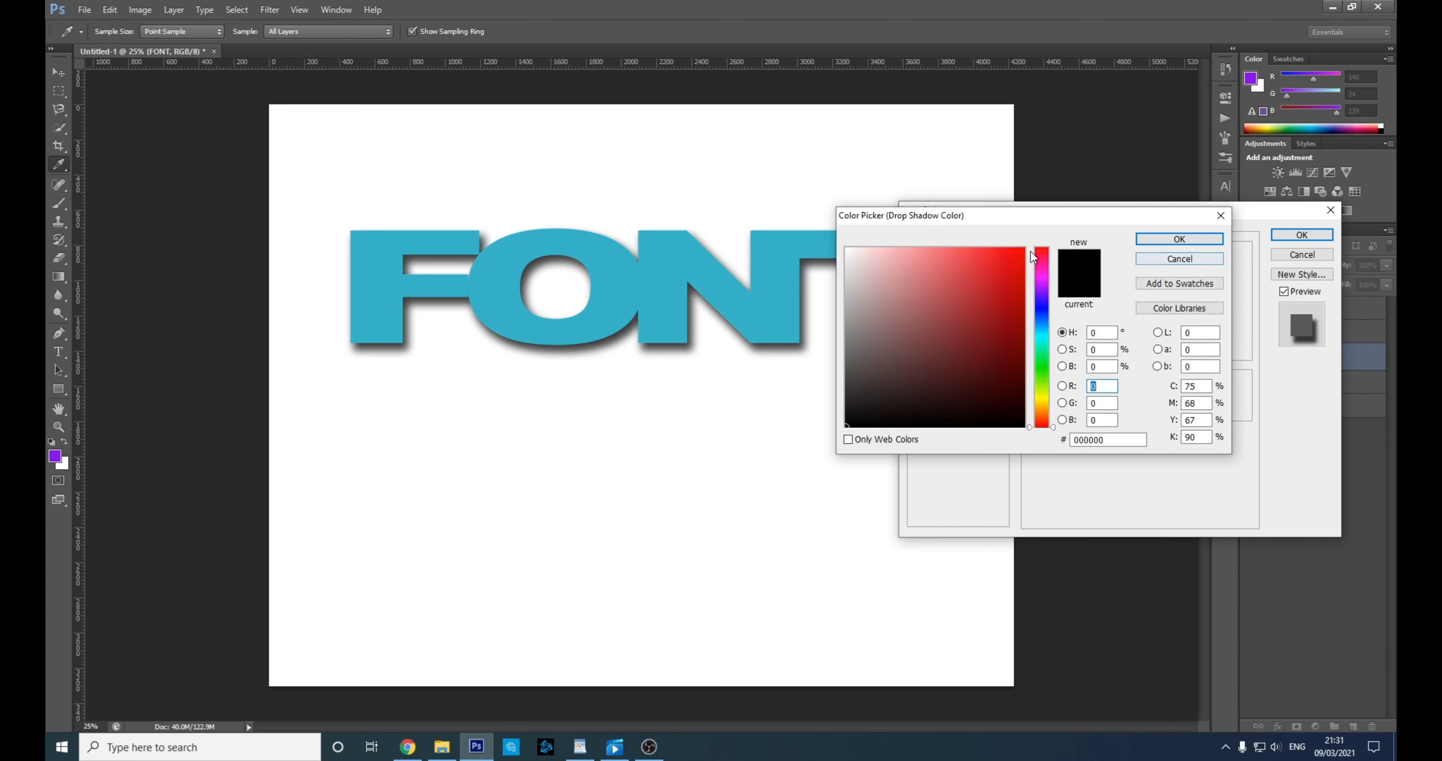
{"action": "left_click", "coordinate": [994, 289]}
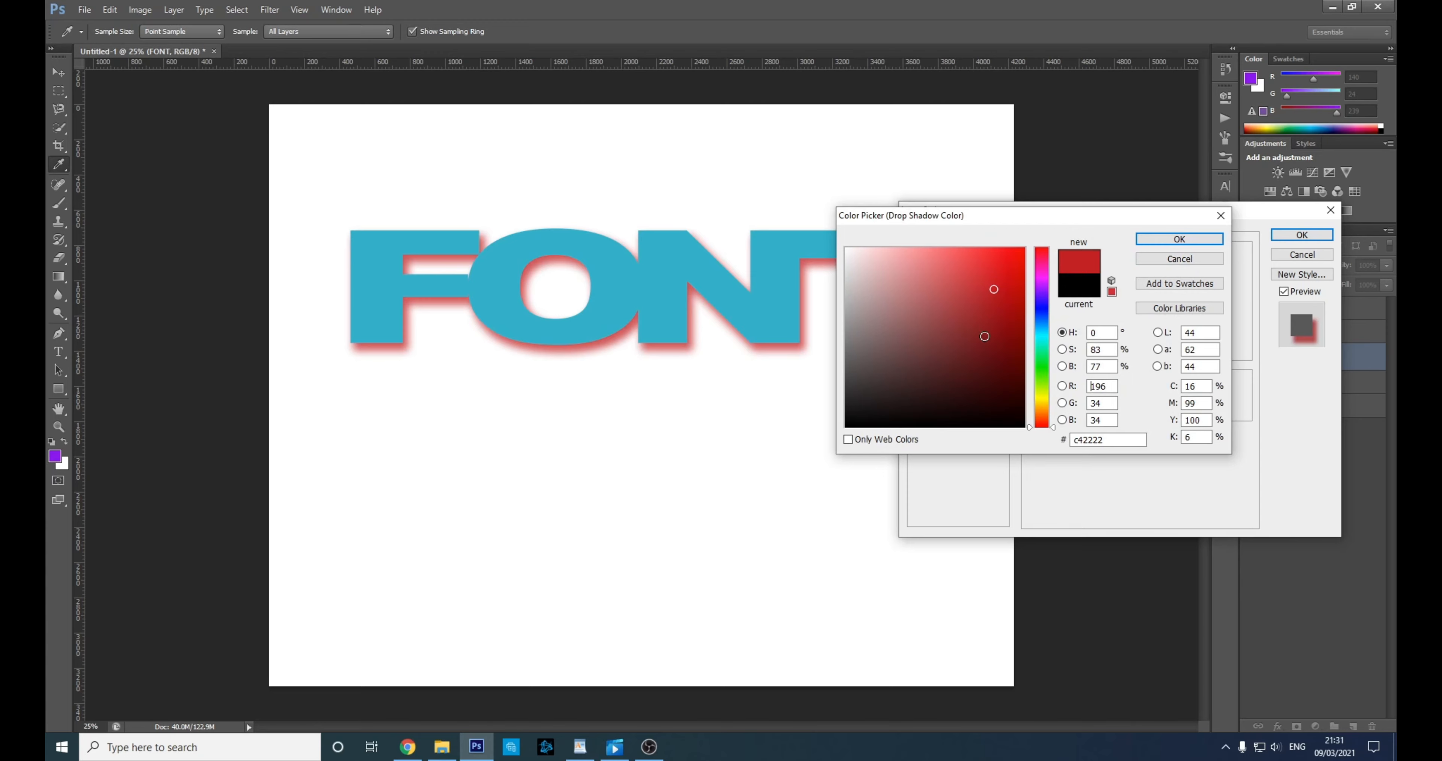
{"action": "left_click", "coordinate": [1179, 258]}
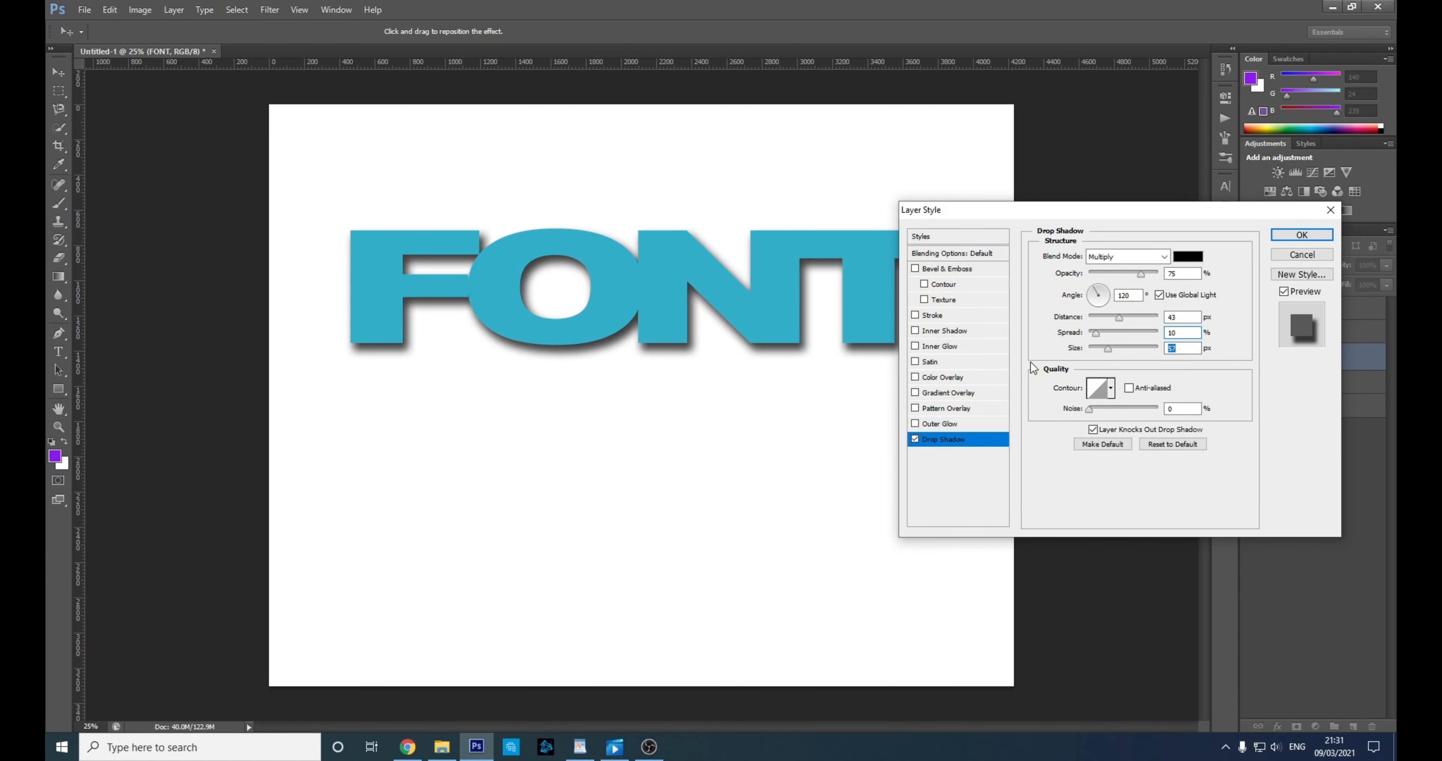
{"action": "left_click", "coordinate": [915, 439]}
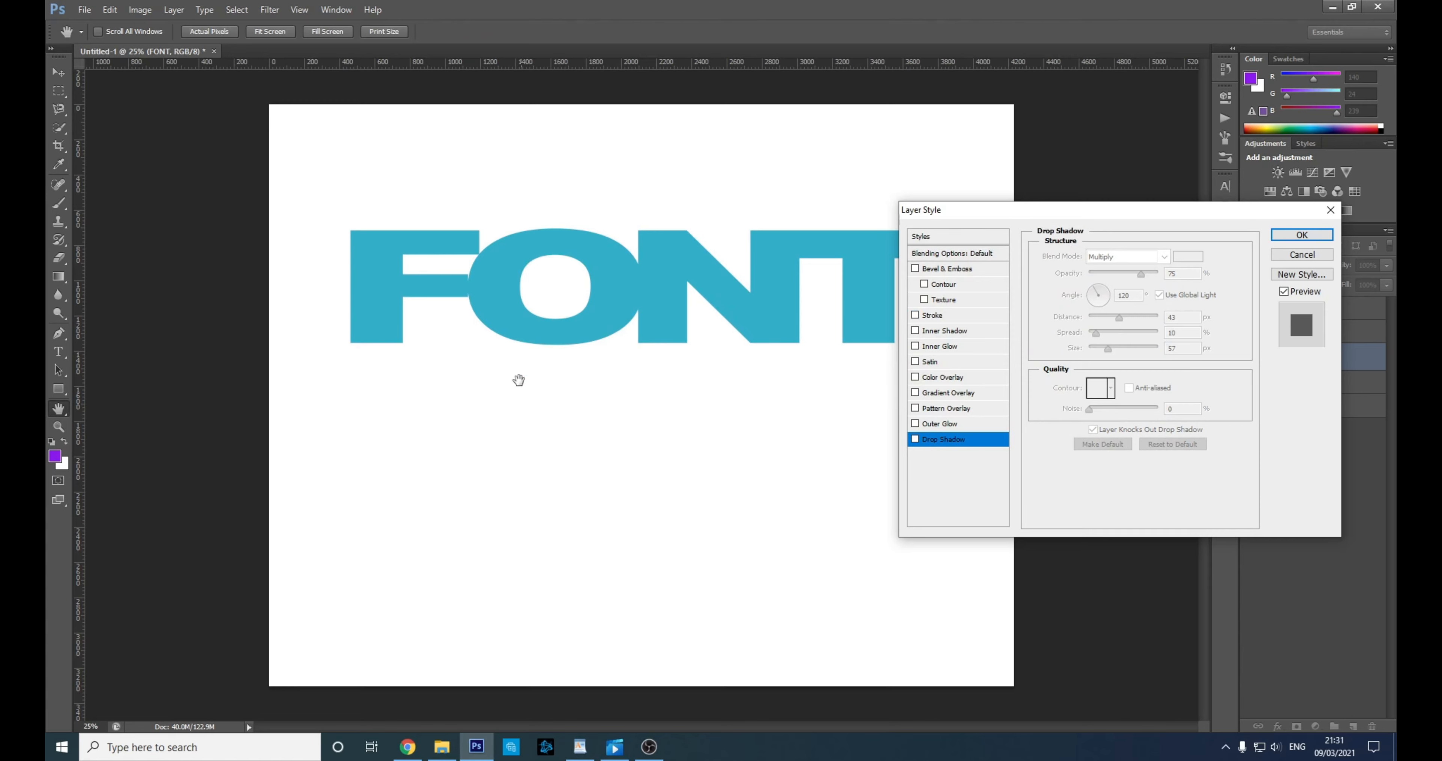
- Add a black outside stroke to the FONT text, trying a thick outline before reducing its size to 40 px
{"action": "left_click", "coordinate": [916, 315]}
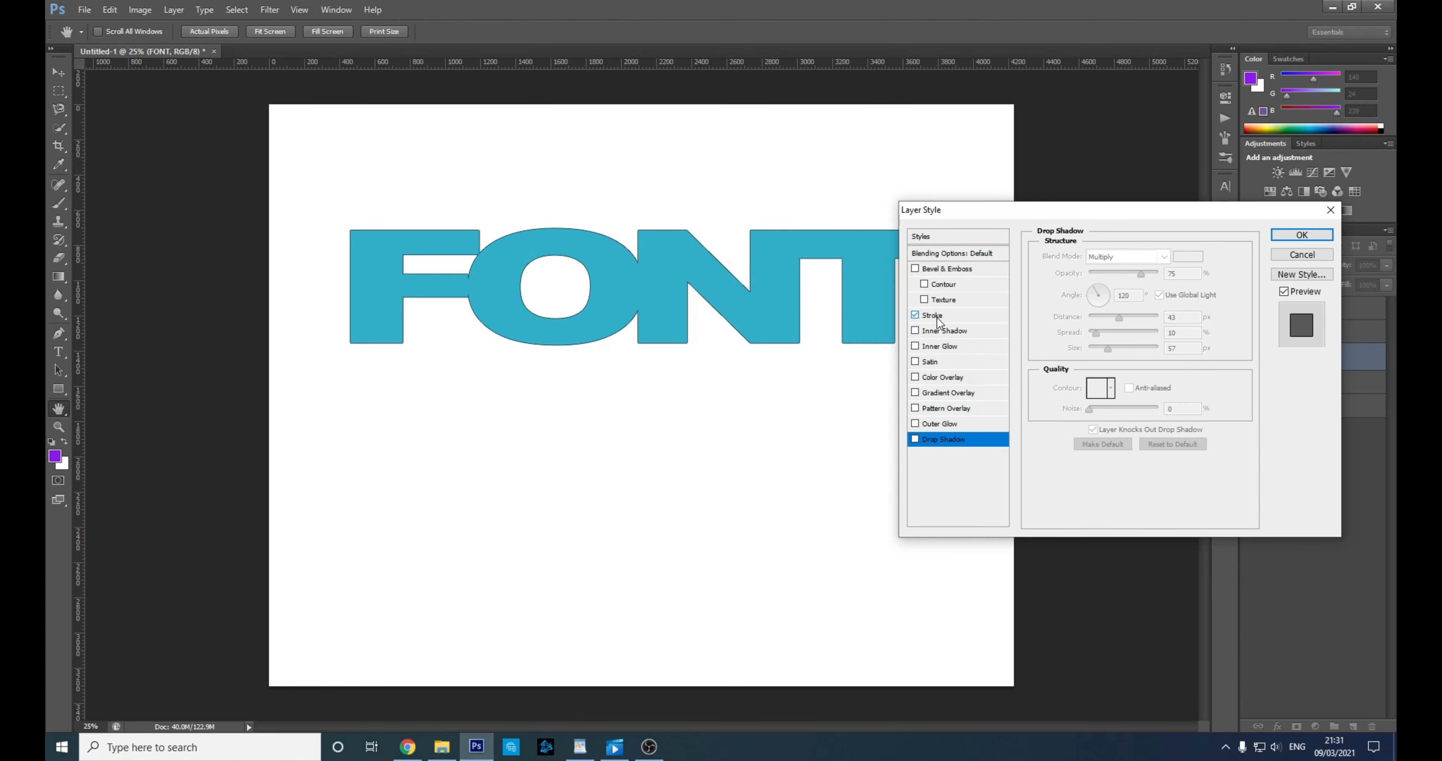
{"action": "left_click", "coordinate": [934, 317]}
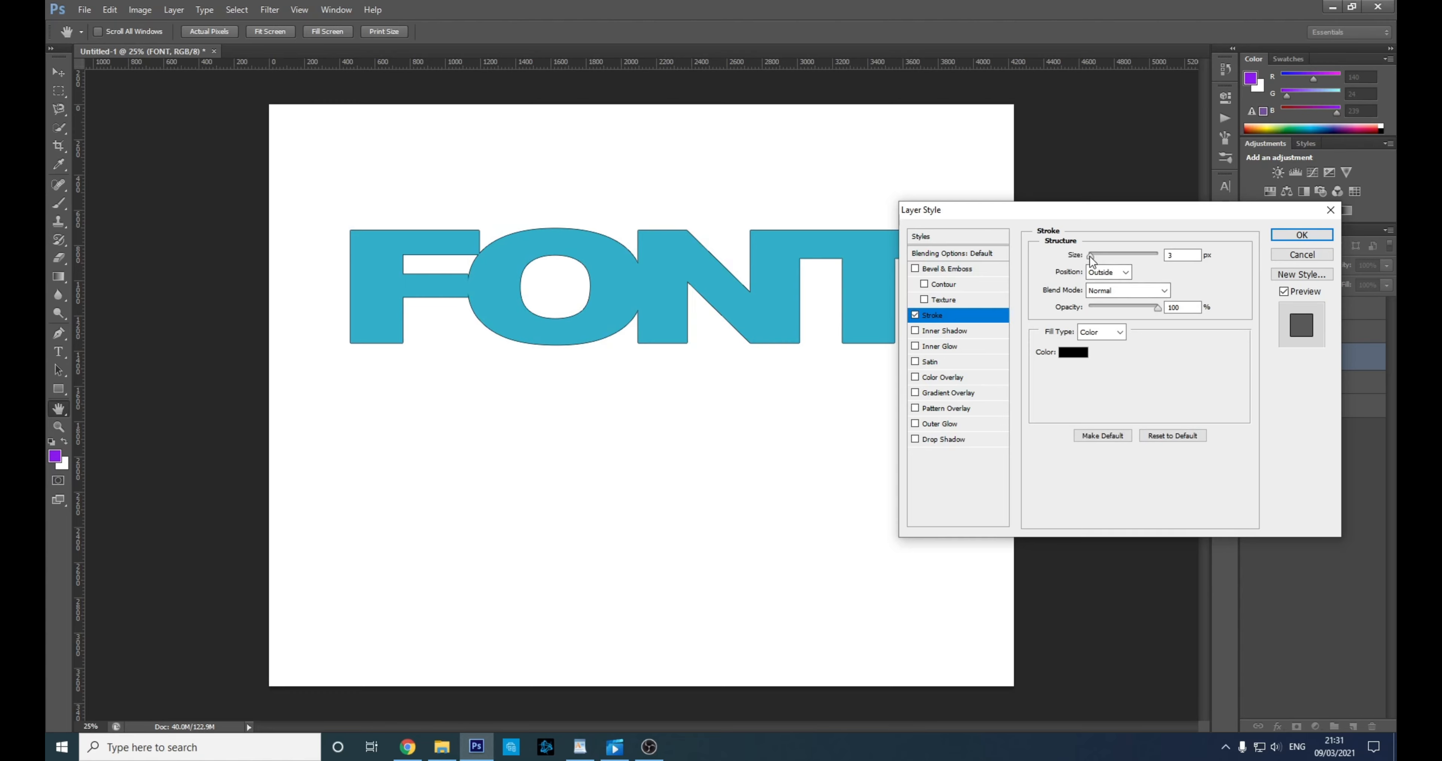
{"action": "left_click_drag", "start_coordinate": [1092, 259], "coordinate": [1117, 259]}
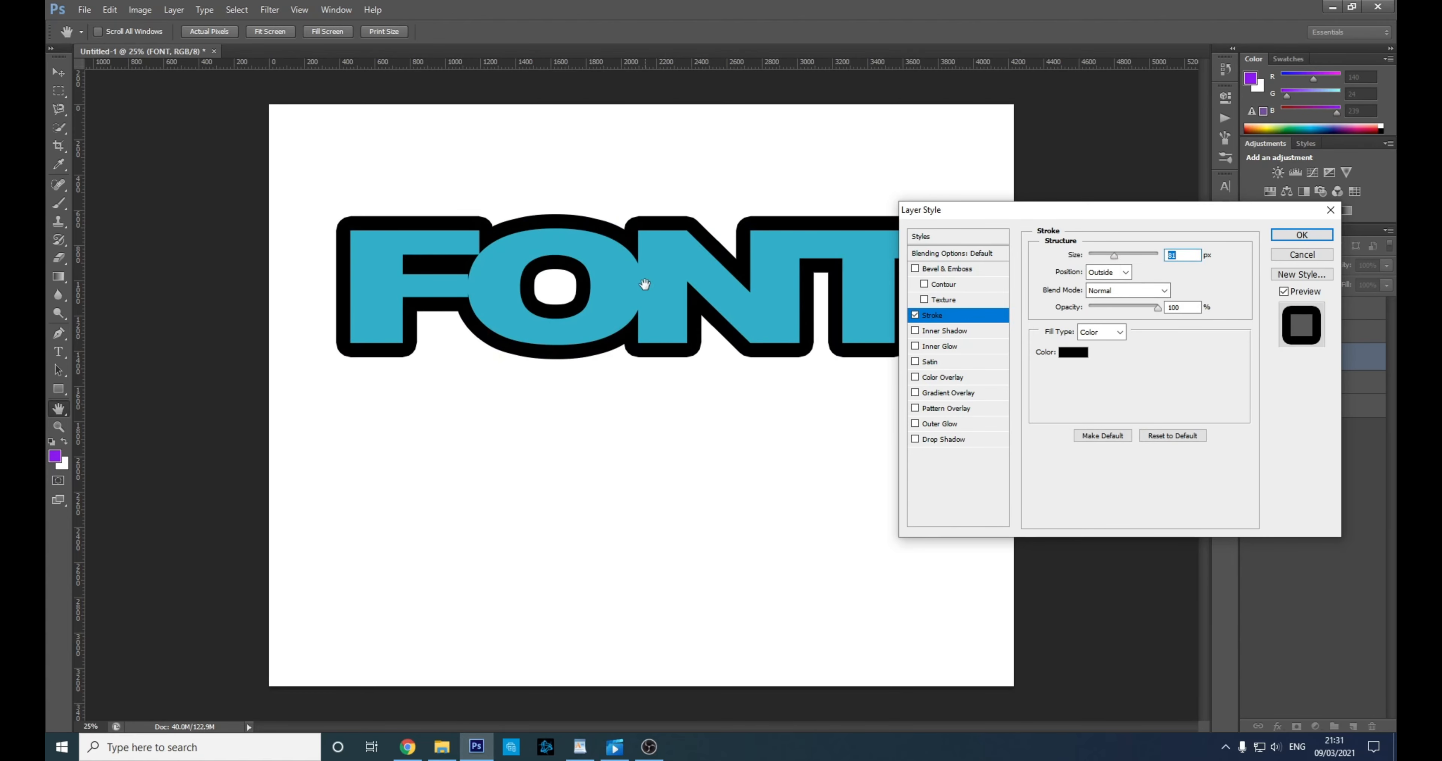
{"action": "left_click", "coordinate": [1104, 255]}
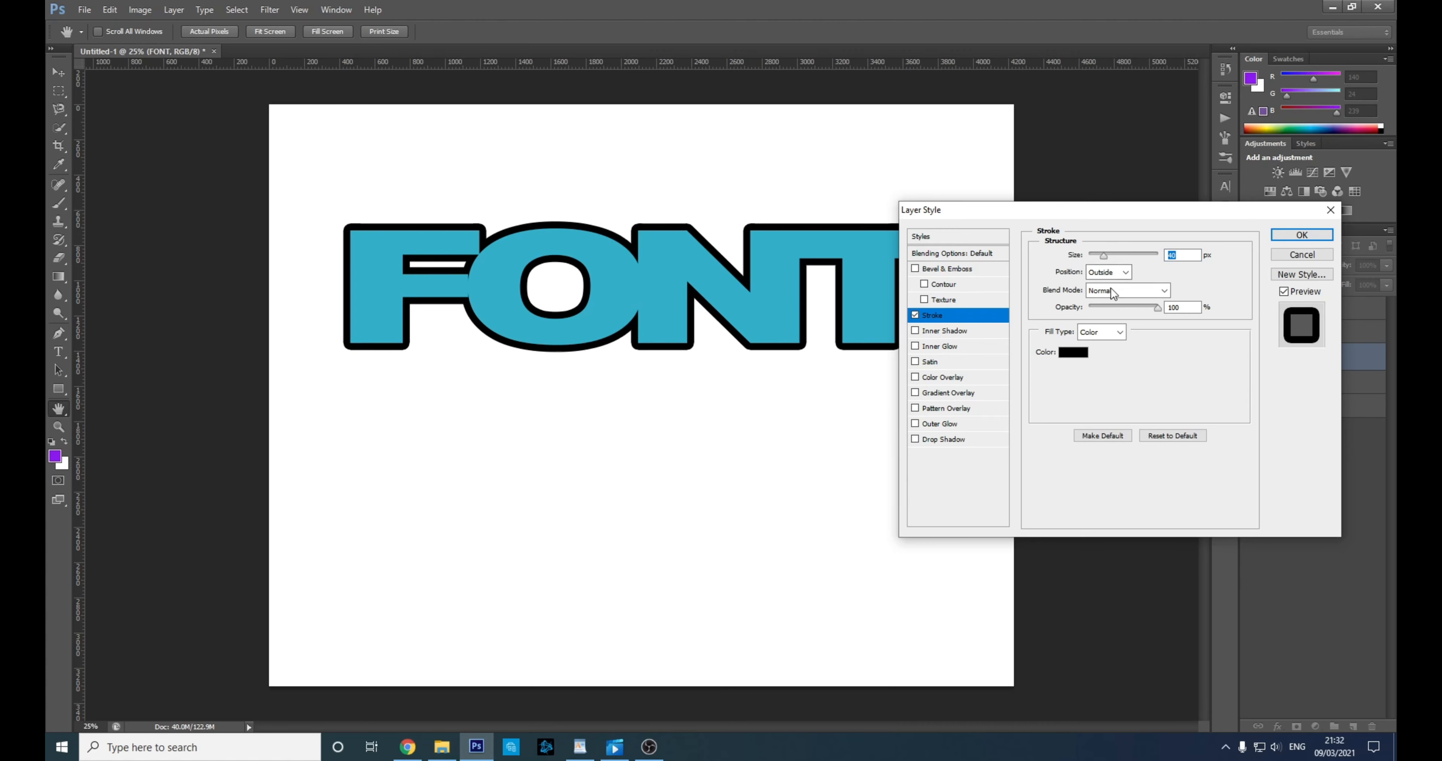
- Try the stroke positioned Inside and back Outside at 51 px, and turn the stroke off
{"action": "left_click", "coordinate": [1124, 272]}
{"action": "left_click", "coordinate": [1111, 299]}
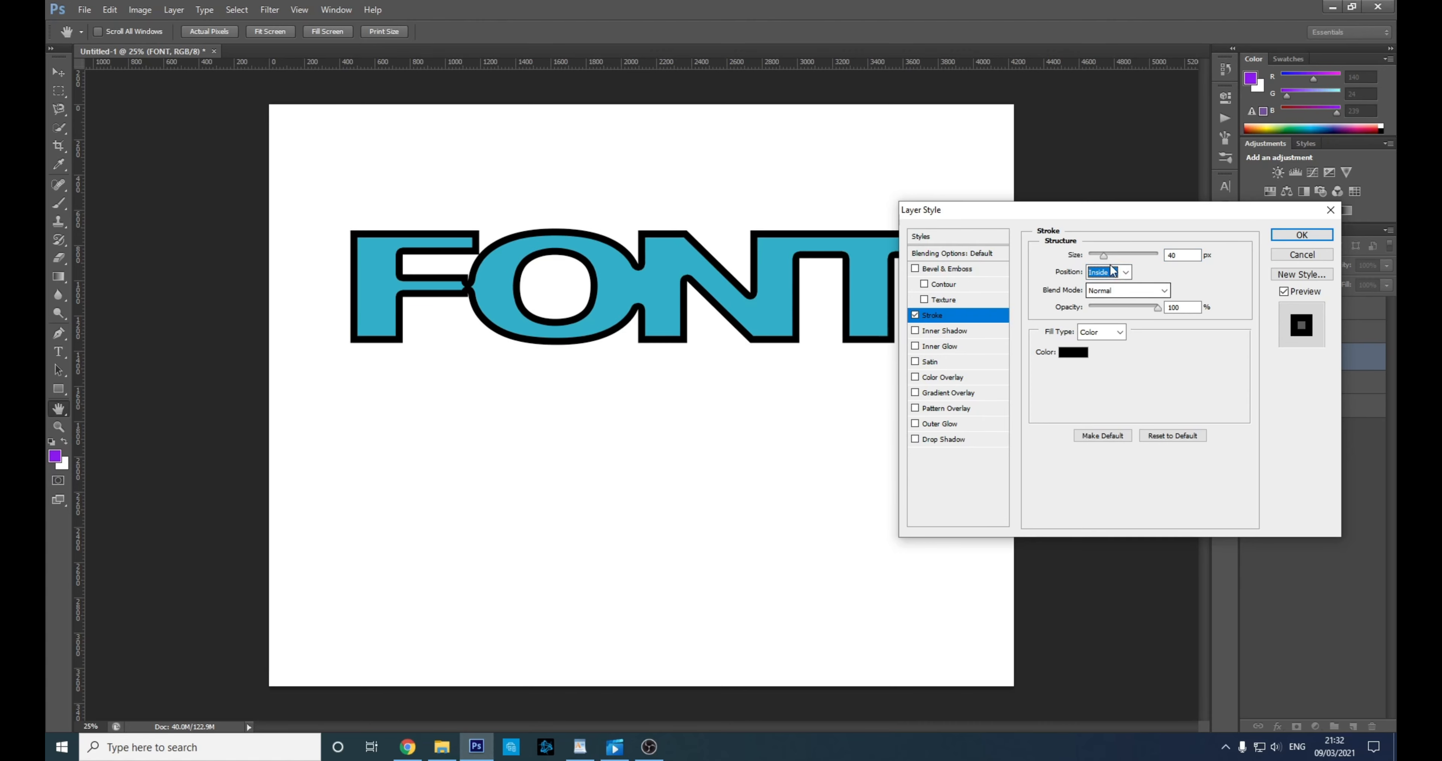
{"action": "mouse_move", "coordinate": [1104, 256]}
{"action": "left_mouse_down"}
{"action": "mouse_move", "coordinate": [1123, 259]}
{"action": "mouse_move", "coordinate": [1107, 260]}
{"action": "left_mouse_up"}
{"action": "left_click", "coordinate": [1124, 272]}
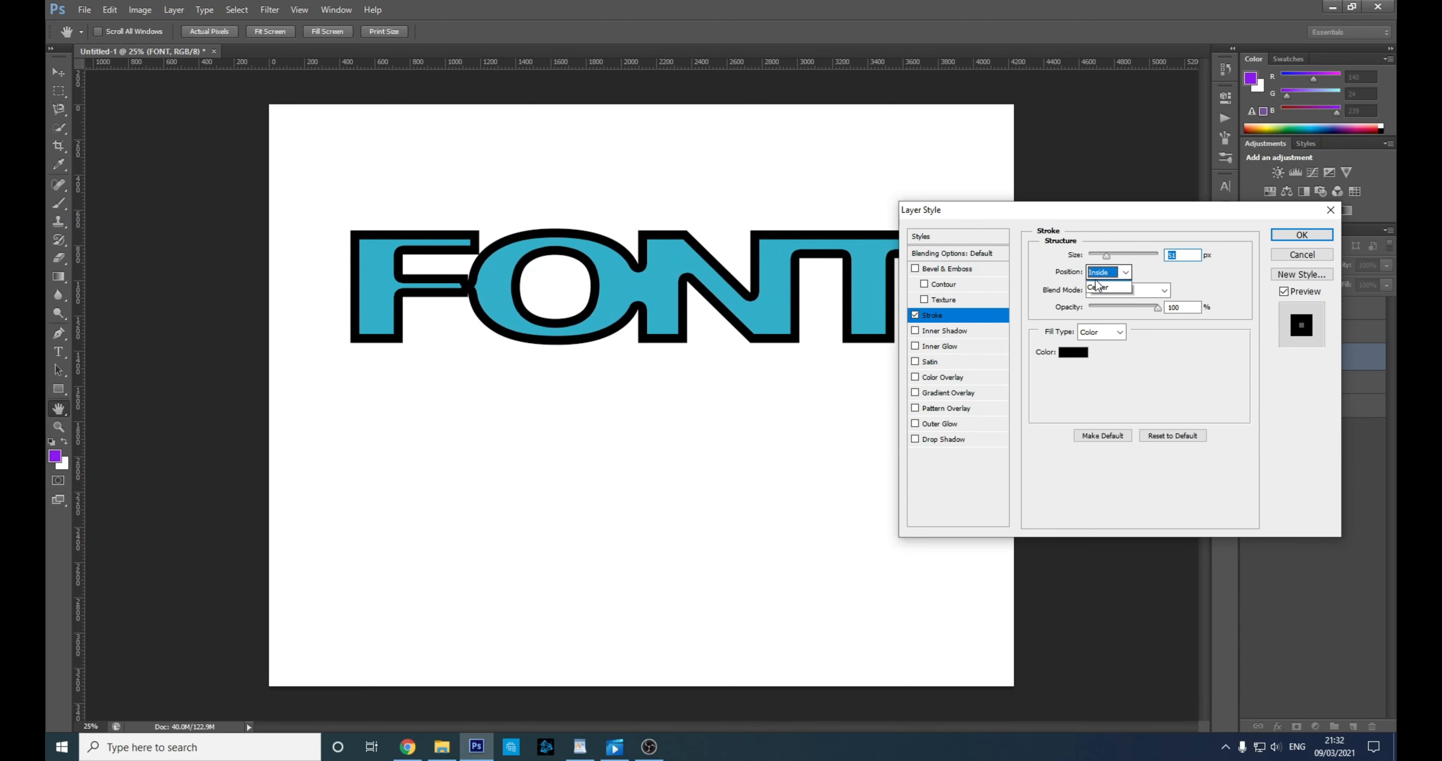
{"action": "left_click", "coordinate": [1099, 285]}
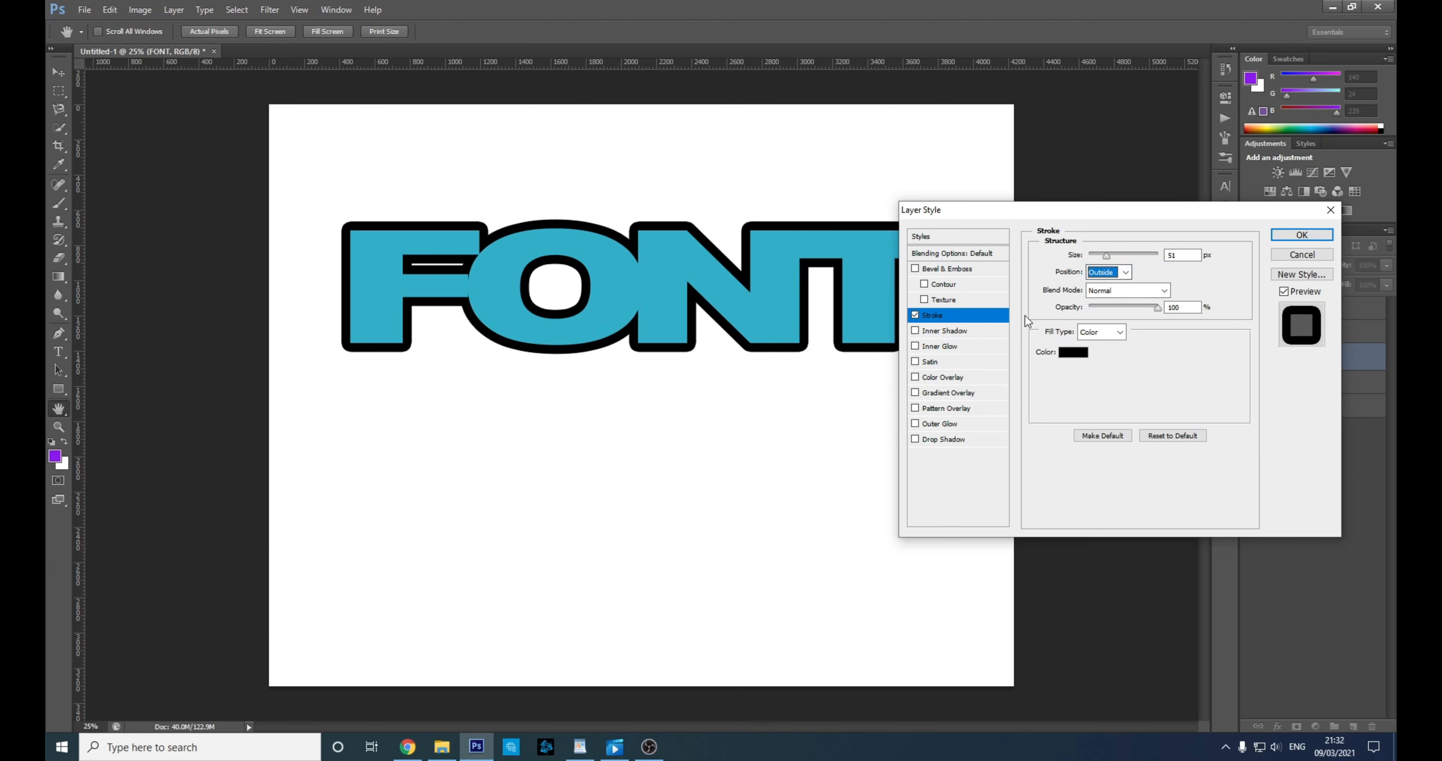
{"action": "left_click", "coordinate": [915, 315]}
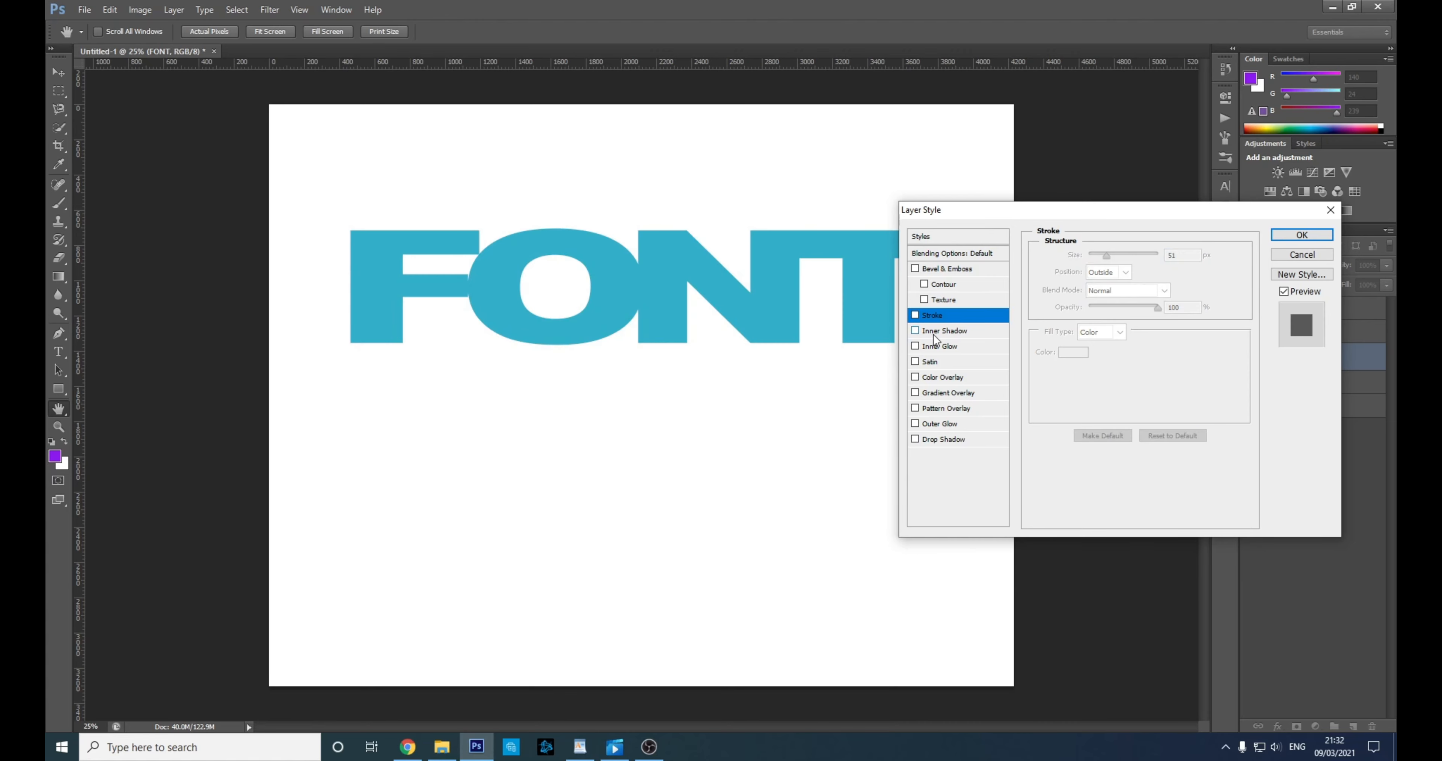
- Try an inner shadow with distance 23 px and choke 14%, and a red colour overlay on the FONT text, turning each off again
{"action": "left_click", "coordinate": [916, 332]}
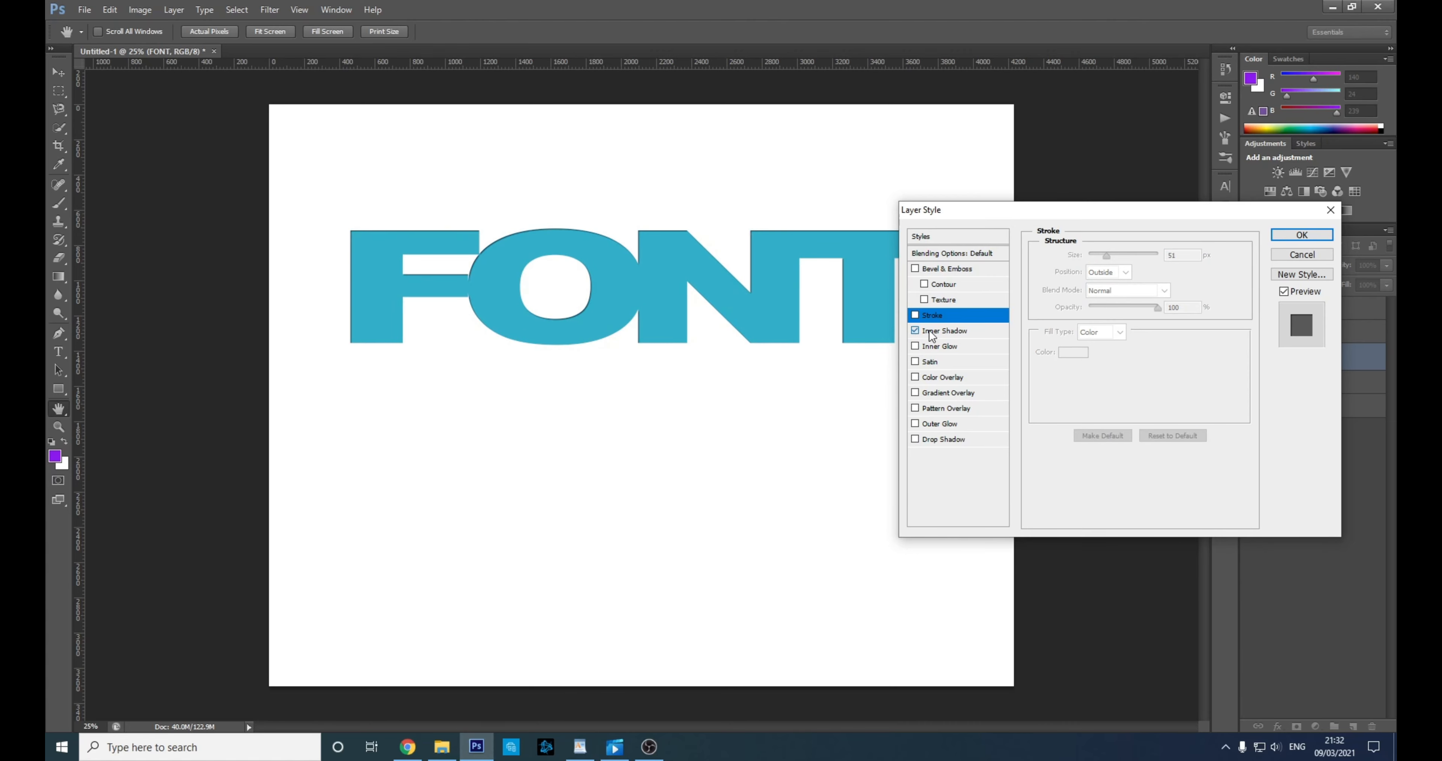
{"action": "left_click", "coordinate": [934, 331]}
{"action": "left_click_drag", "start_coordinate": [1092, 317], "coordinate": [1108, 349]}
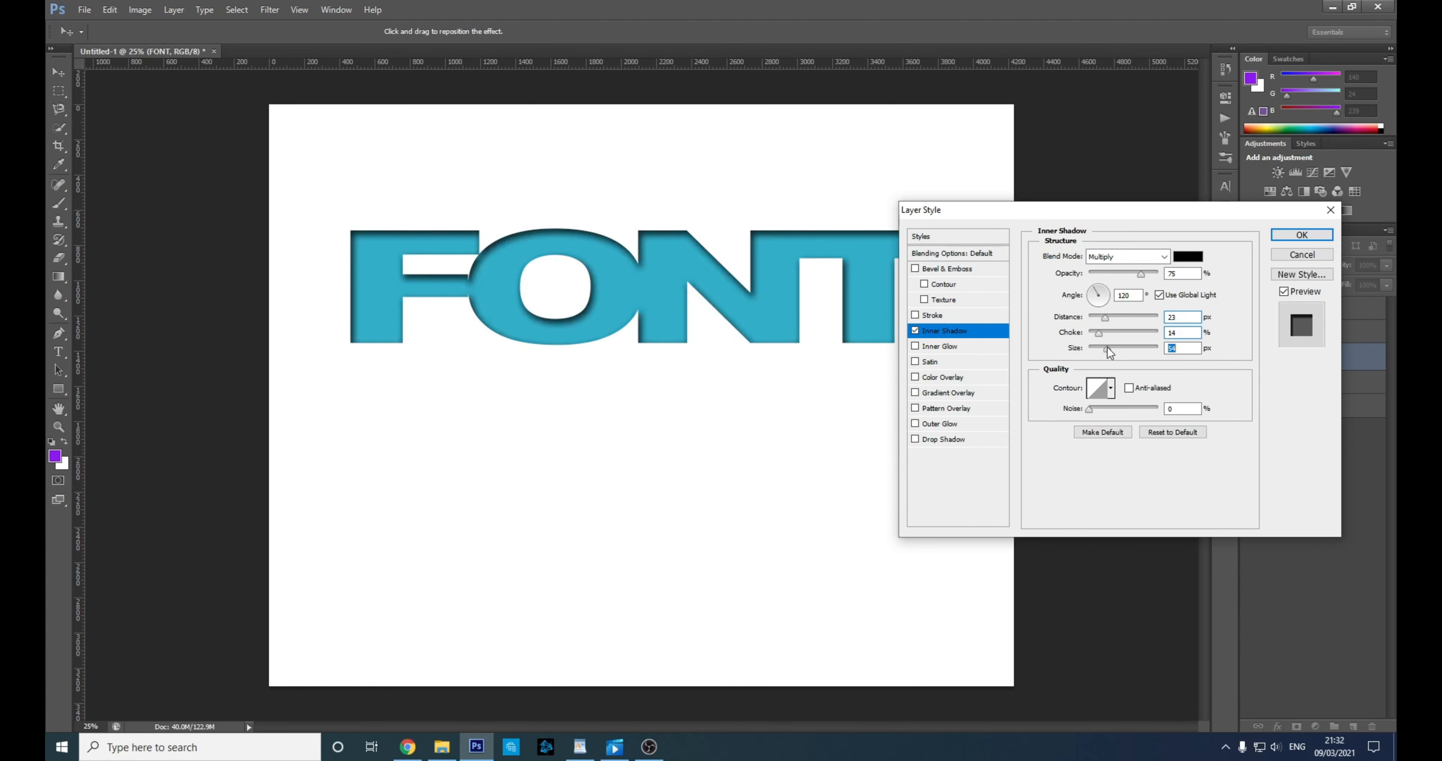
{"action": "left_click", "coordinate": [915, 331]}
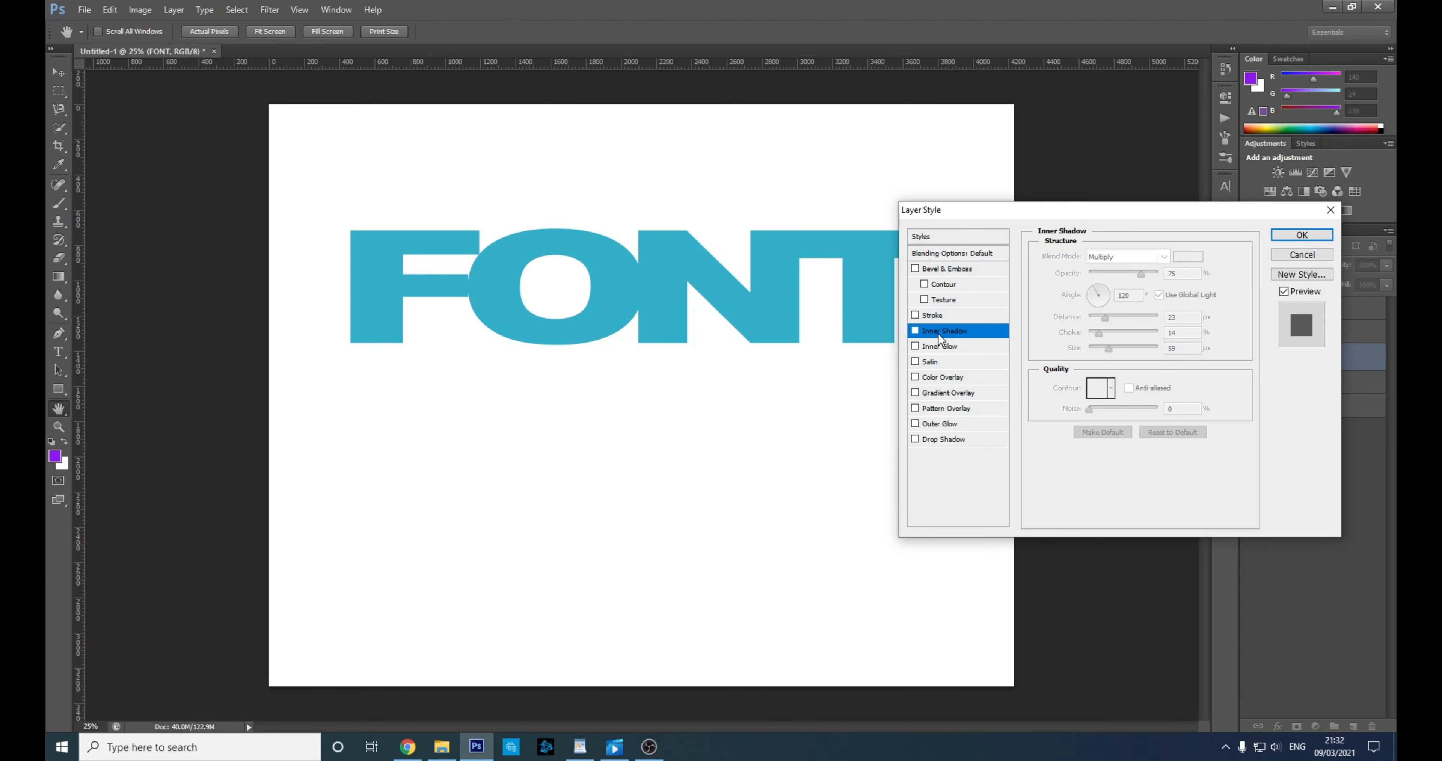
{"action": "left_click", "coordinate": [916, 378]}
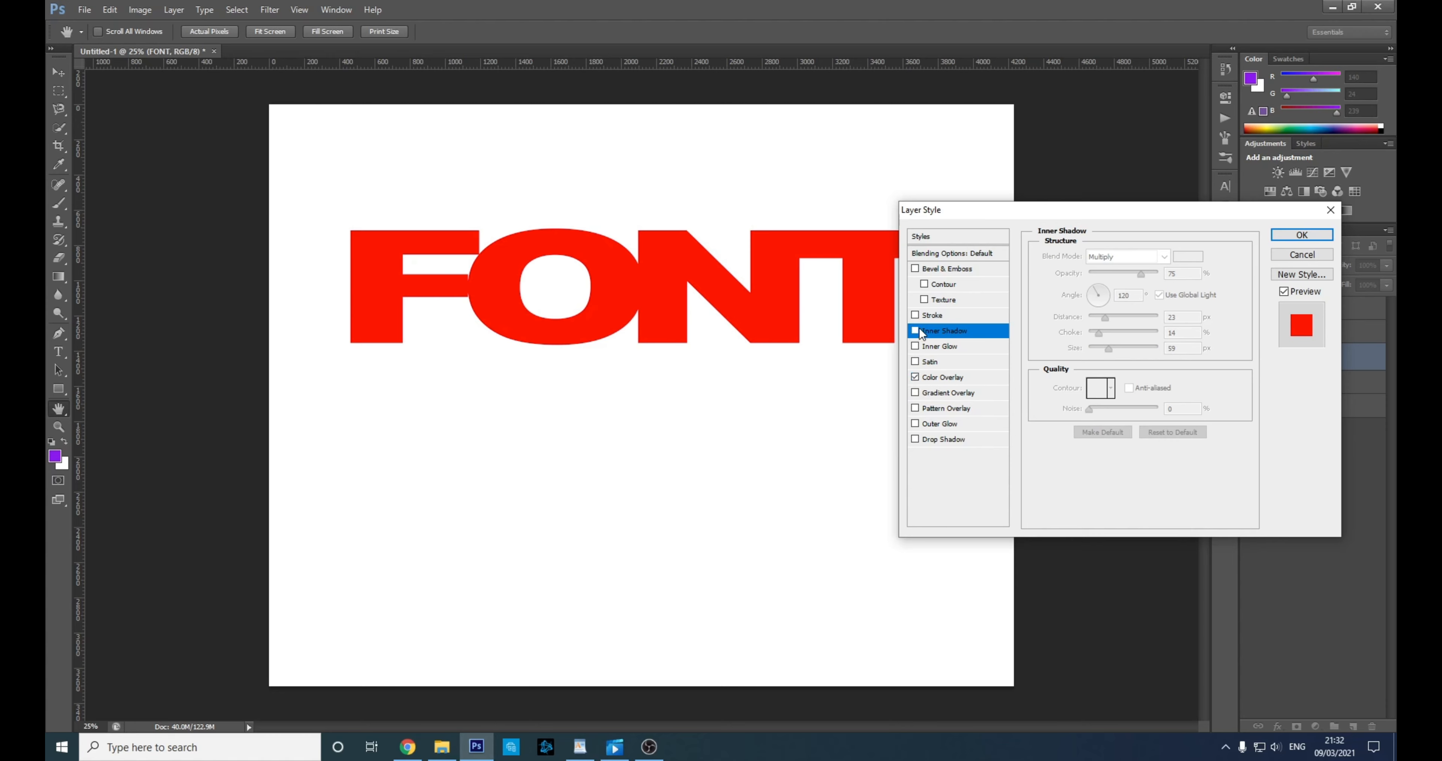
{"action": "left_click", "coordinate": [915, 378]}
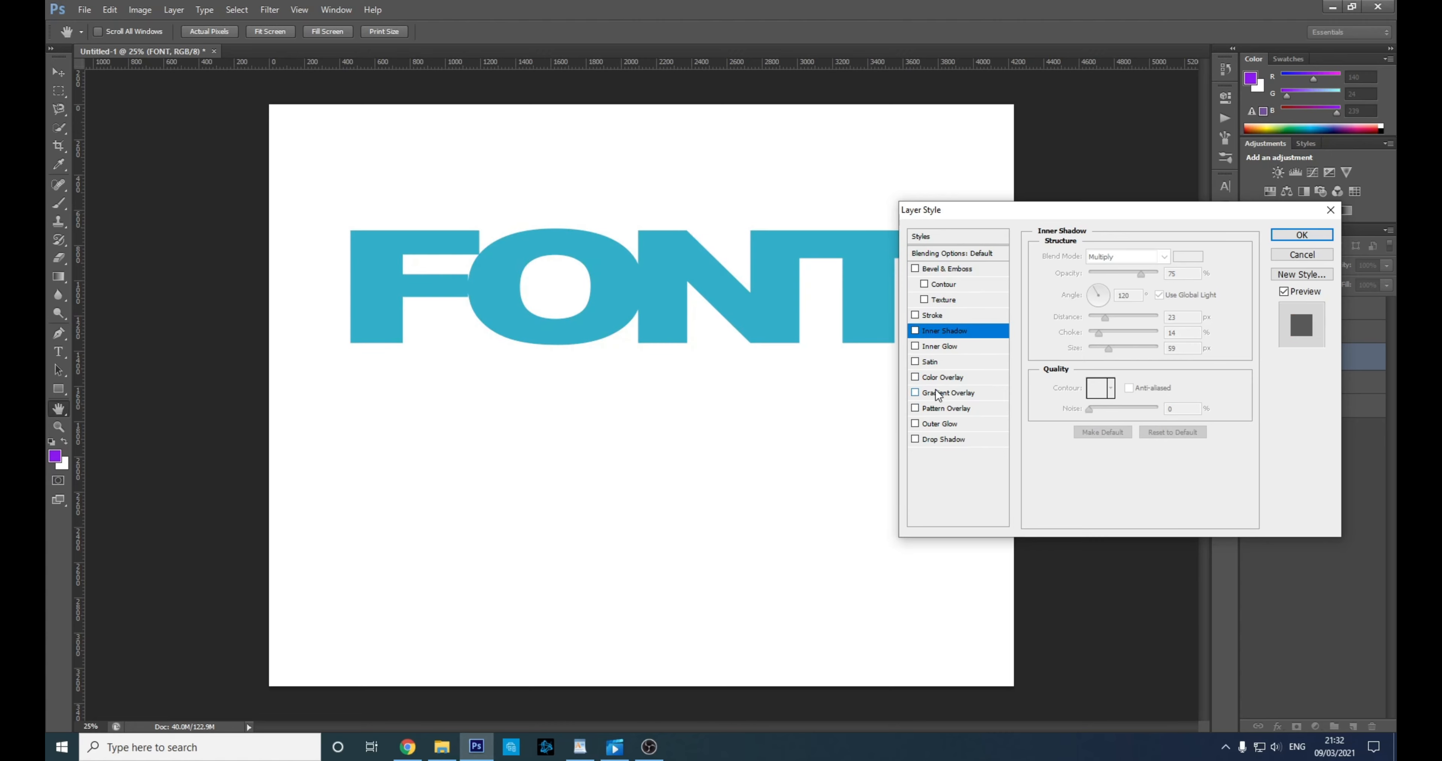
- Try different pattern overlays on the FONT text, with the grey texture at 128% scale and 21% opacity, and discard the layer style changes
{"action": "left_click", "coordinate": [952, 409]}
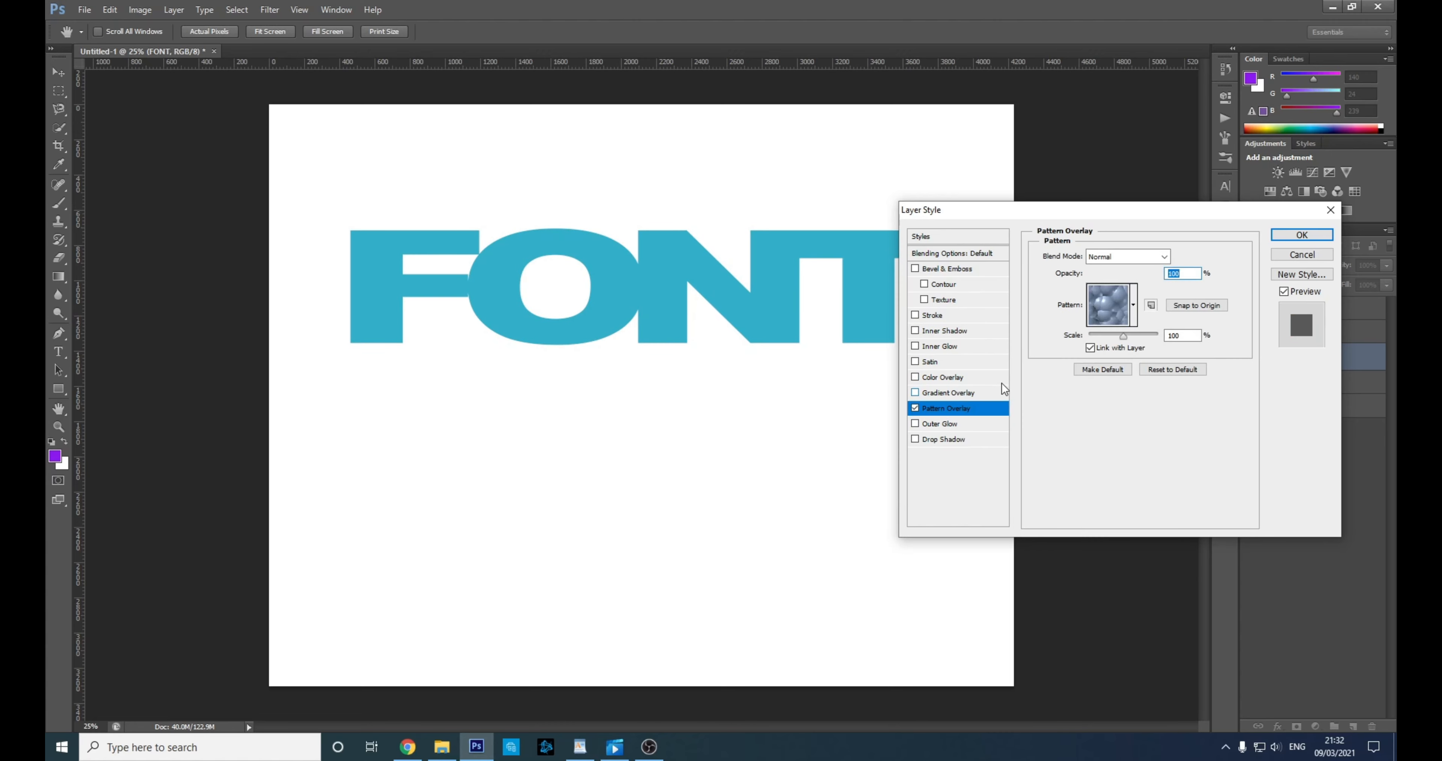
{"action": "left_click", "coordinate": [1120, 313]}
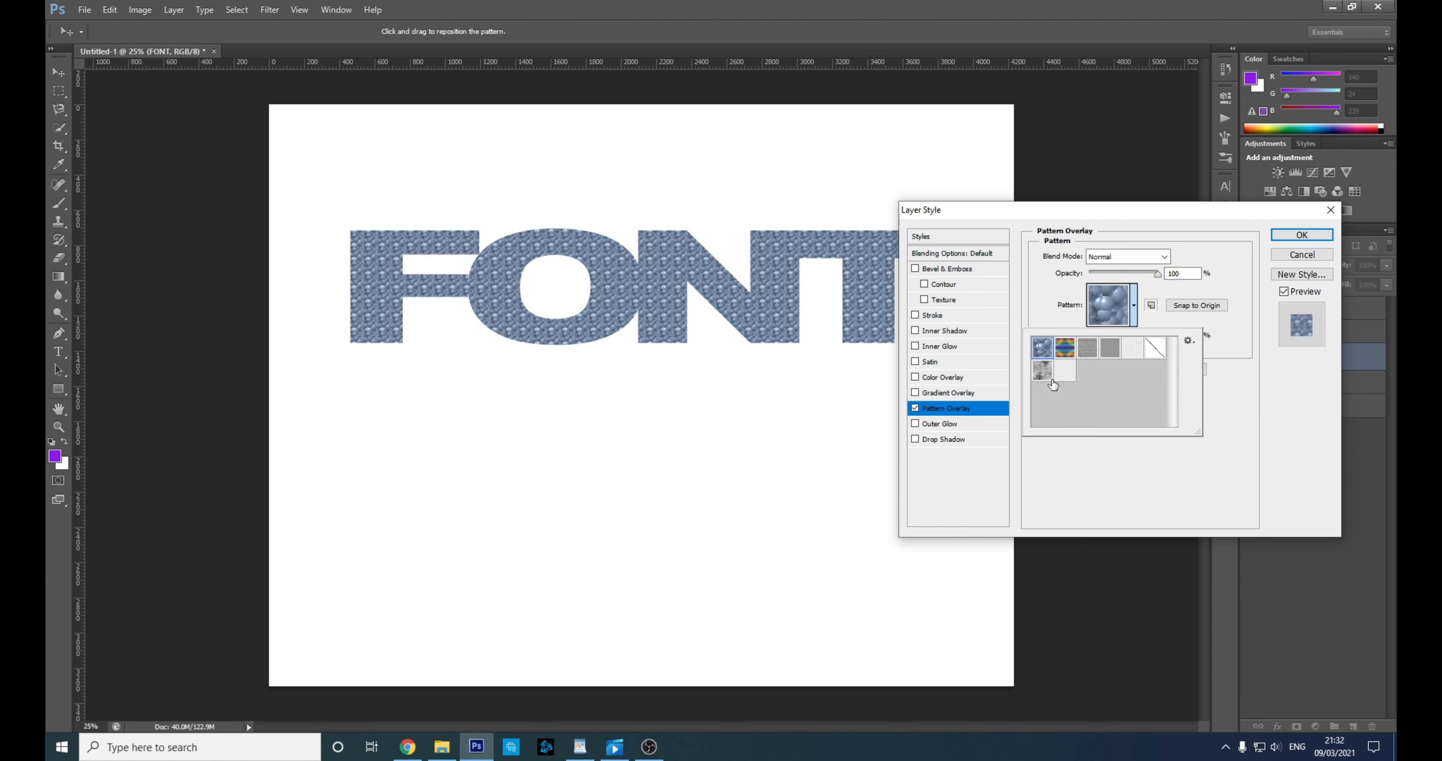
{"action": "left_click", "coordinate": [1042, 372]}
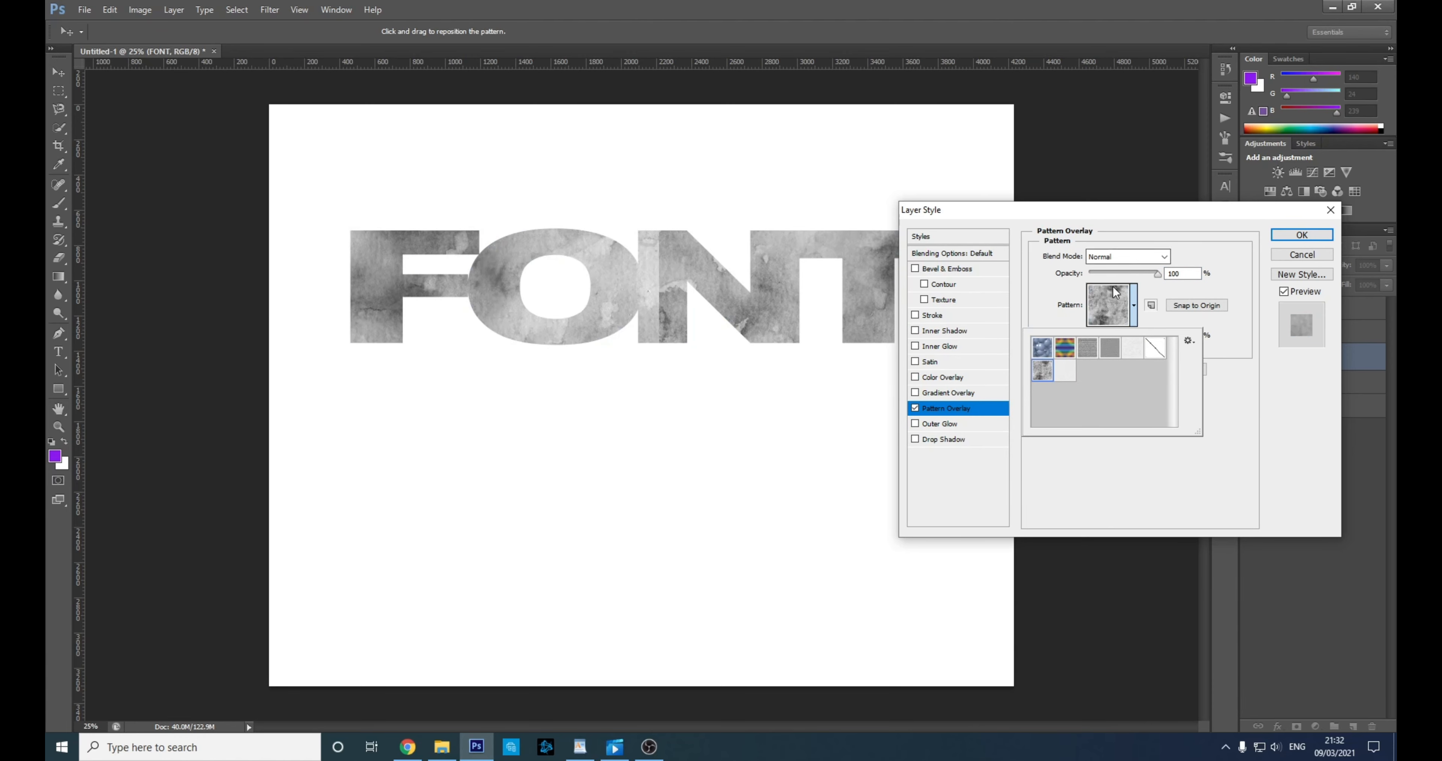
{"action": "left_click", "coordinate": [1104, 353]}
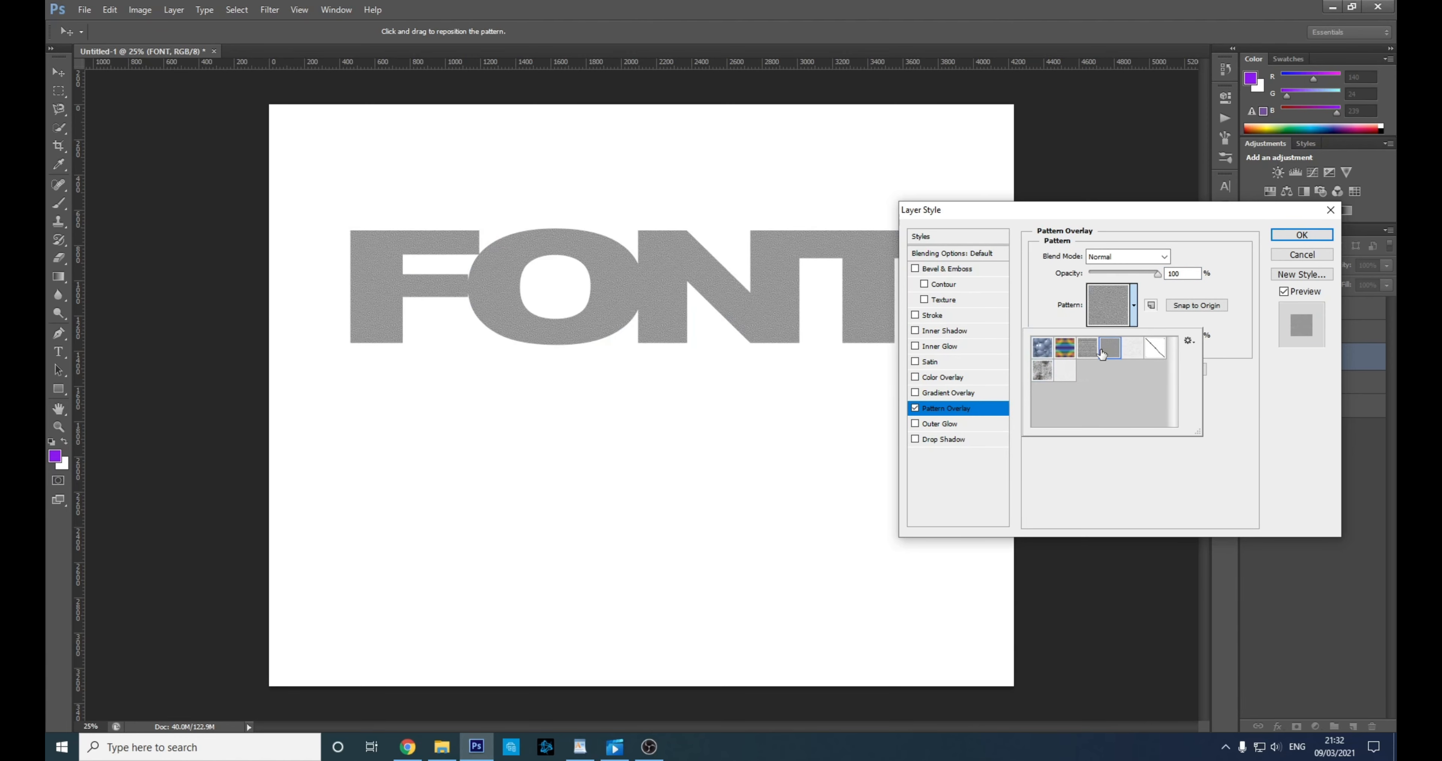
{"action": "left_click", "coordinate": [1142, 240]}
{"action": "mouse_move", "coordinate": [1126, 340]}
{"action": "left_mouse_down"}
{"action": "mouse_move", "coordinate": [1148, 338]}
{"action": "mouse_move", "coordinate": [1128, 338]}
{"action": "left_mouse_up"}
{"action": "left_click_drag", "start_coordinate": [1157, 275], "coordinate": [1106, 280]}
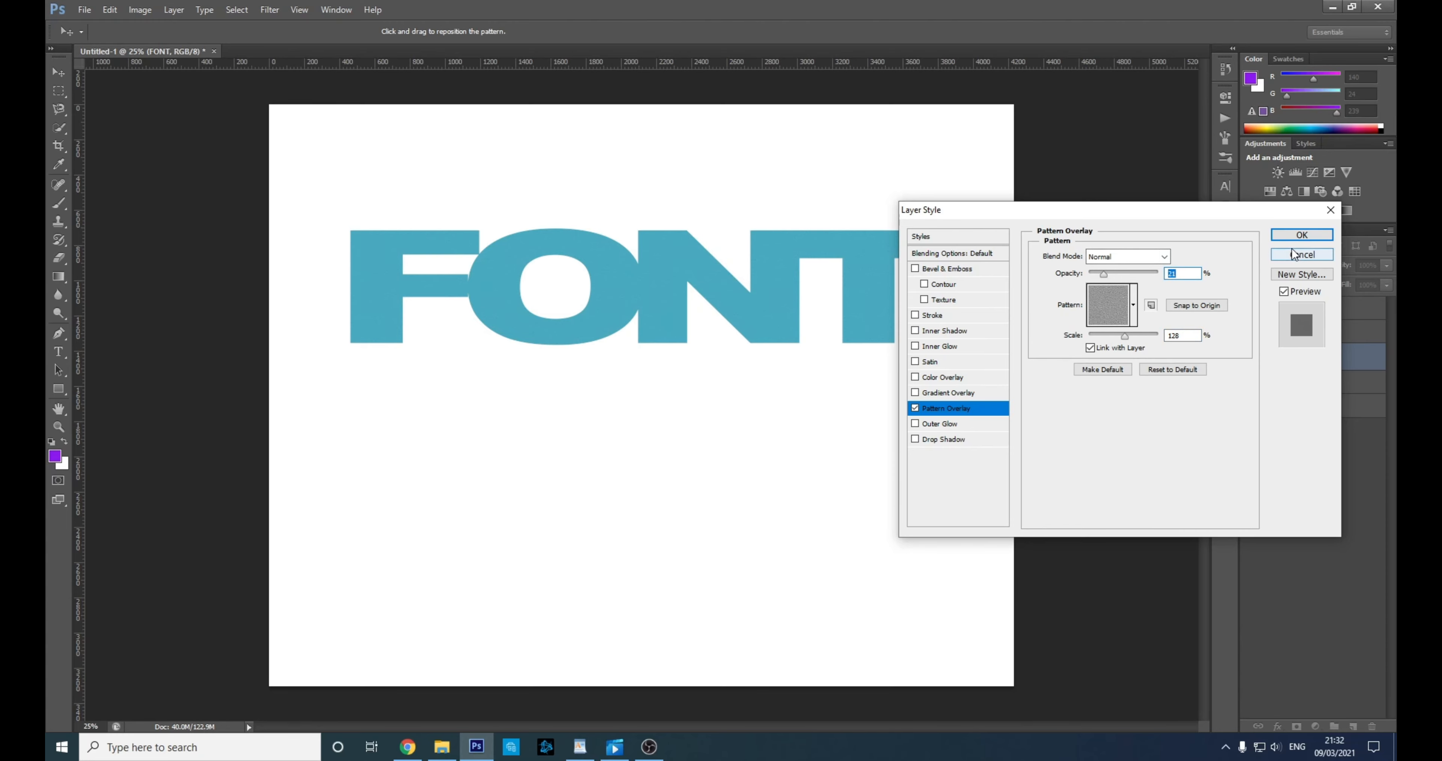
{"action": "left_click", "coordinate": [1302, 255]}
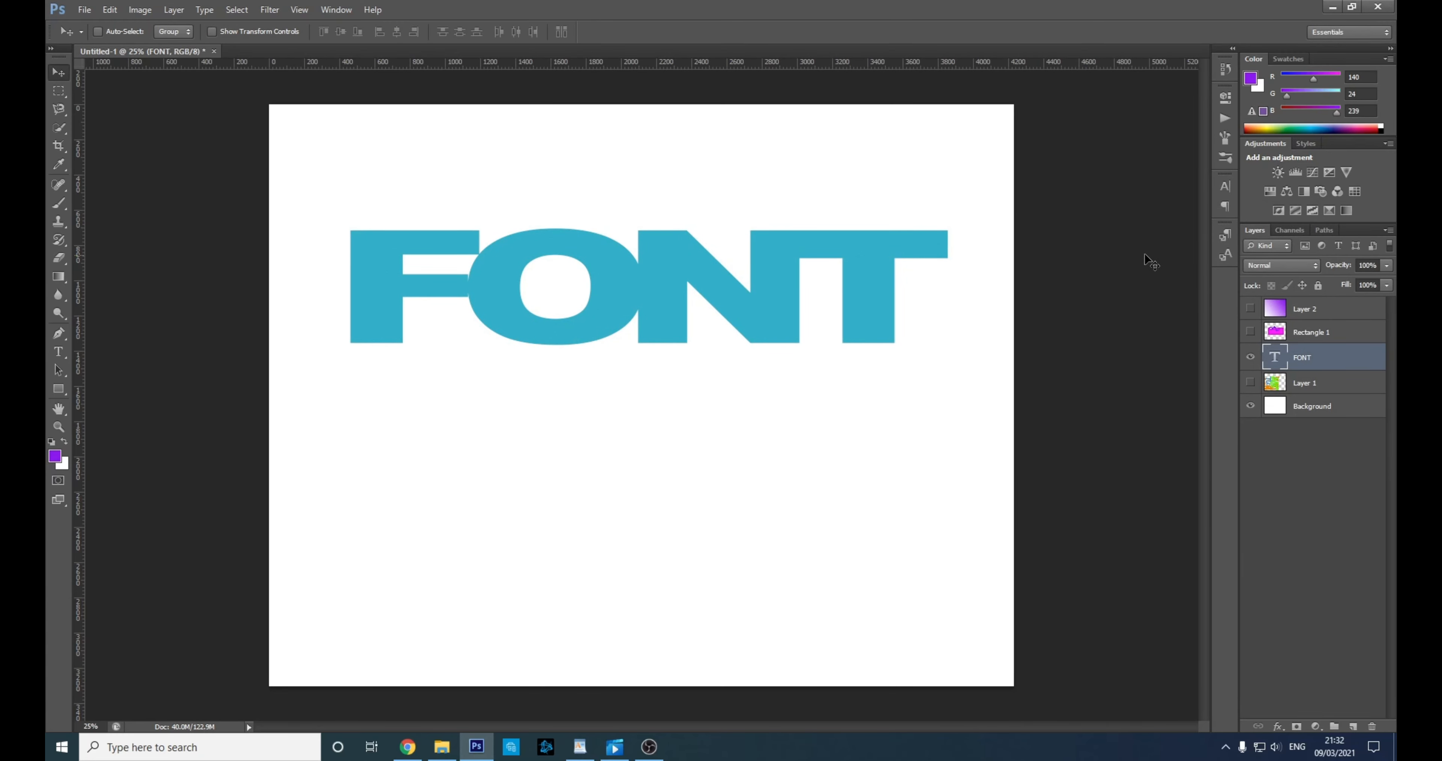
- Move the FONT text a little lower and slightly to the right on the canvas
{"action": "left_click_drag", "start_coordinate": [496, 320], "coordinate": [510, 359]}
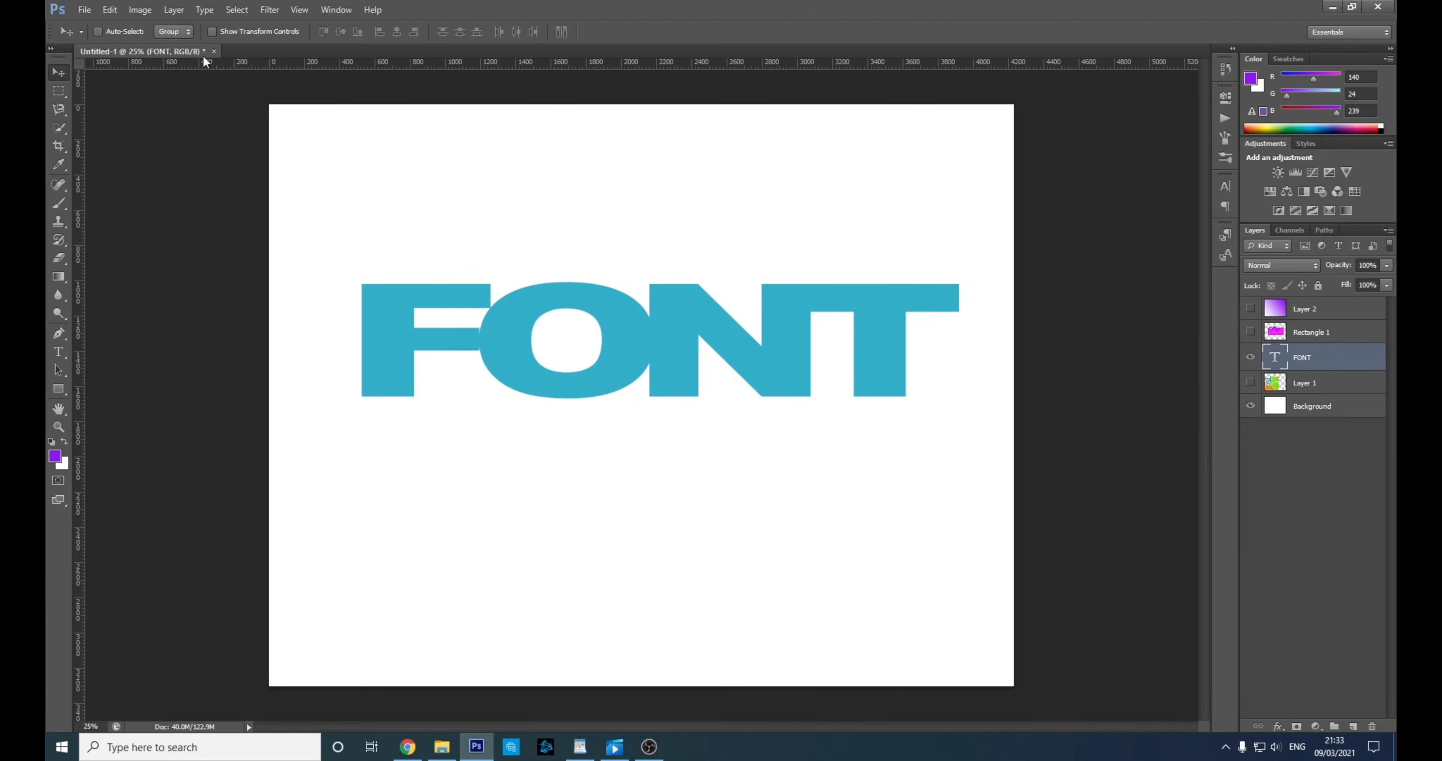